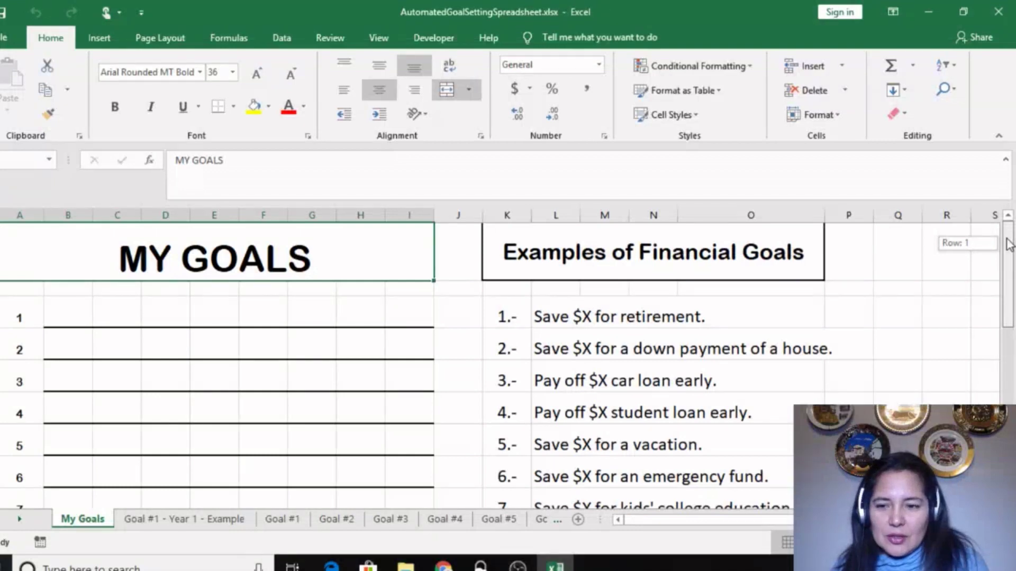
# Step: Look over the My Goals sheet and the Goal #1, Goal #2 and Goal #3 sheets
pyautogui.moveTo(1008, 244); pyautogui.dragTo(1011, 233)
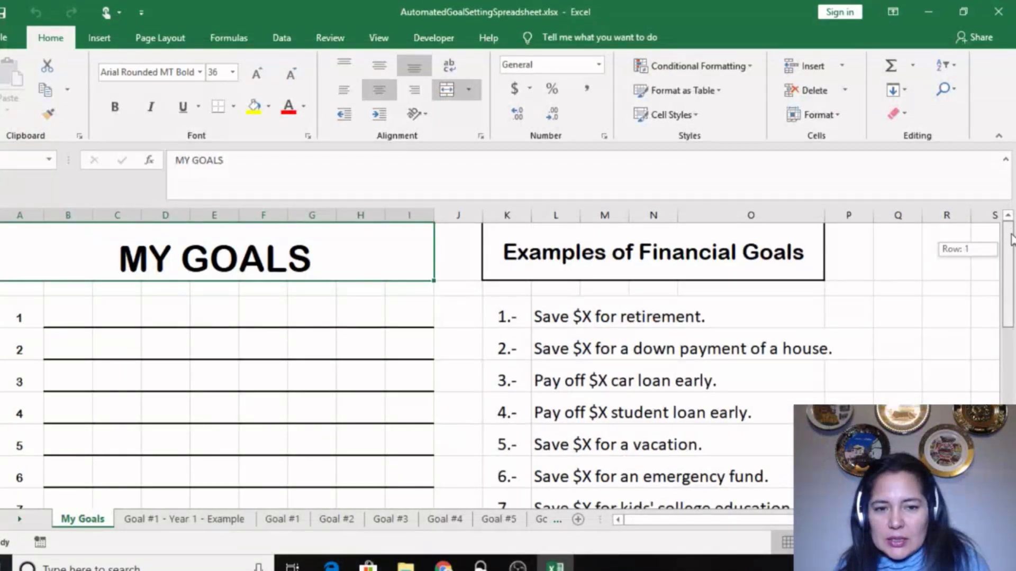
pyautogui.moveTo(1011, 251)
pyautogui.mouseDown()
pyautogui.moveTo(1010, 391)
pyautogui.moveTo(1009, 240)
pyautogui.mouseUp()
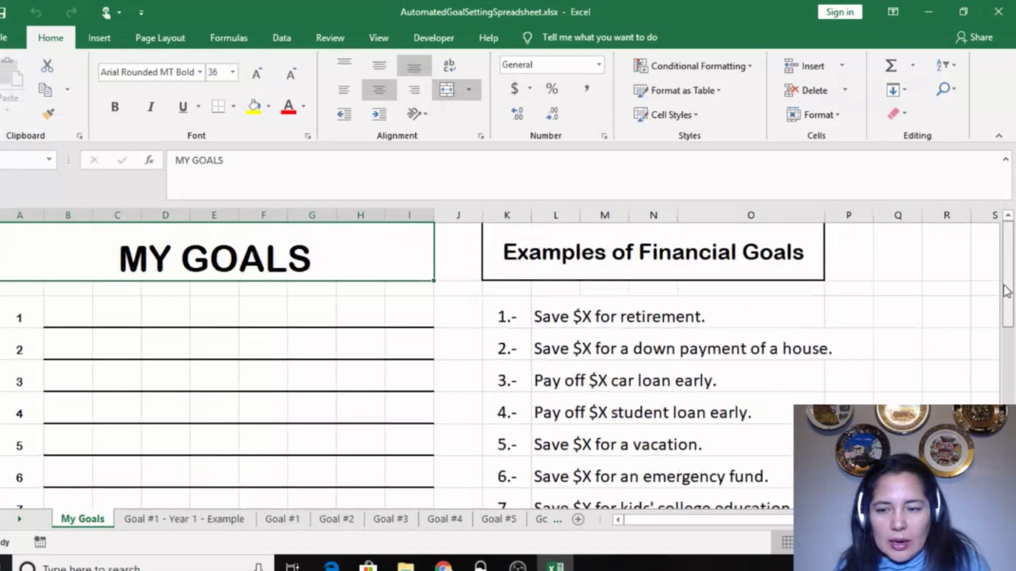
pyautogui.click(284, 521)
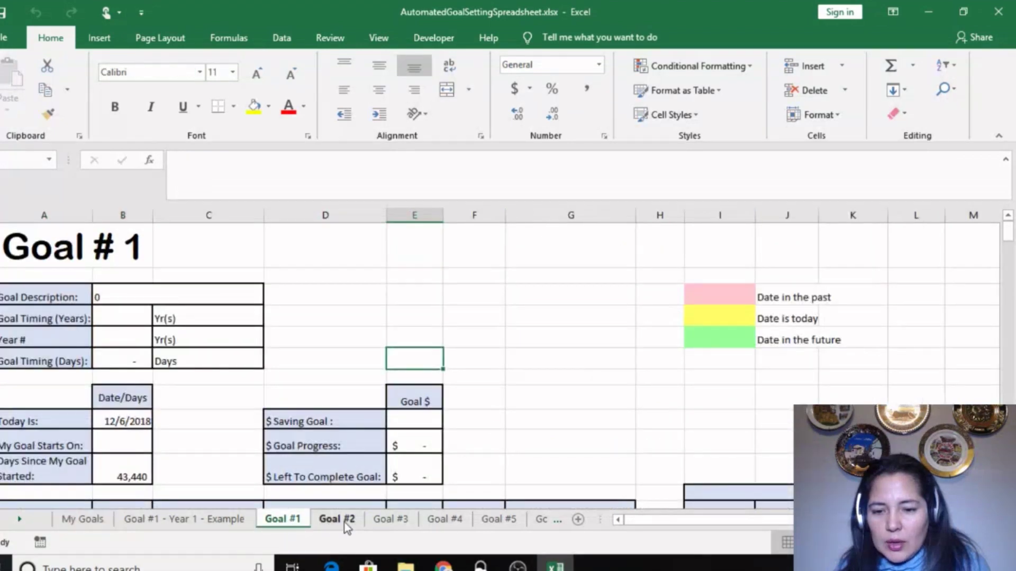
pyautogui.click(344, 521)
pyautogui.click(391, 521)
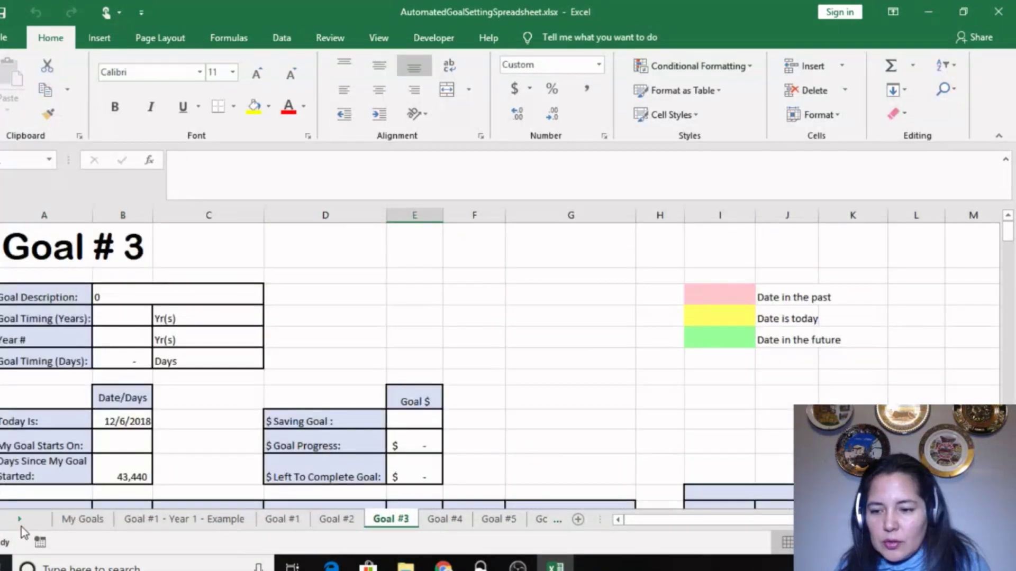
# Step: Enter "Save 10,000 for retirement" as goal 1 on the My Goals sheet
pyautogui.click(70, 520)
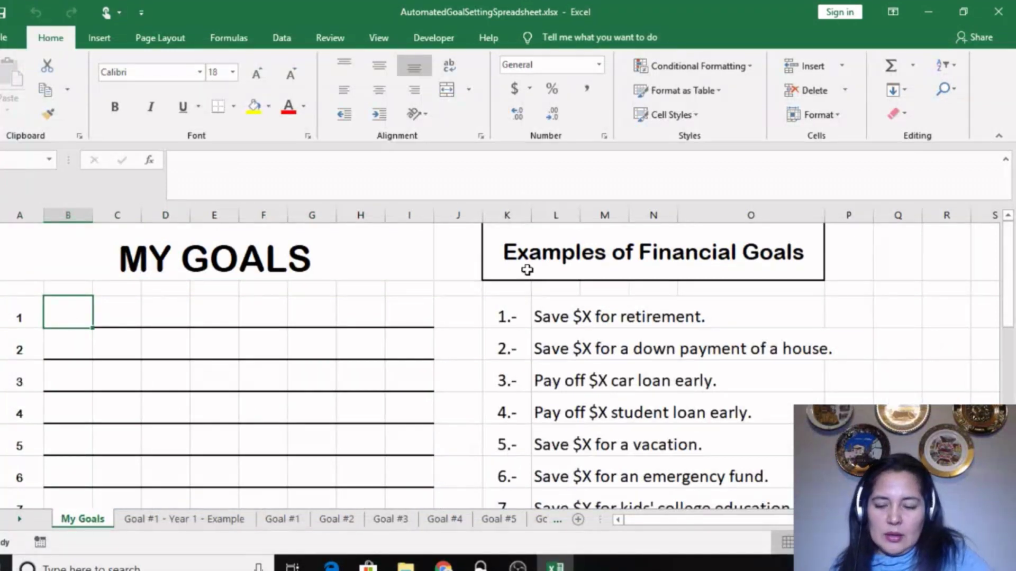
pyautogui.write('Save')
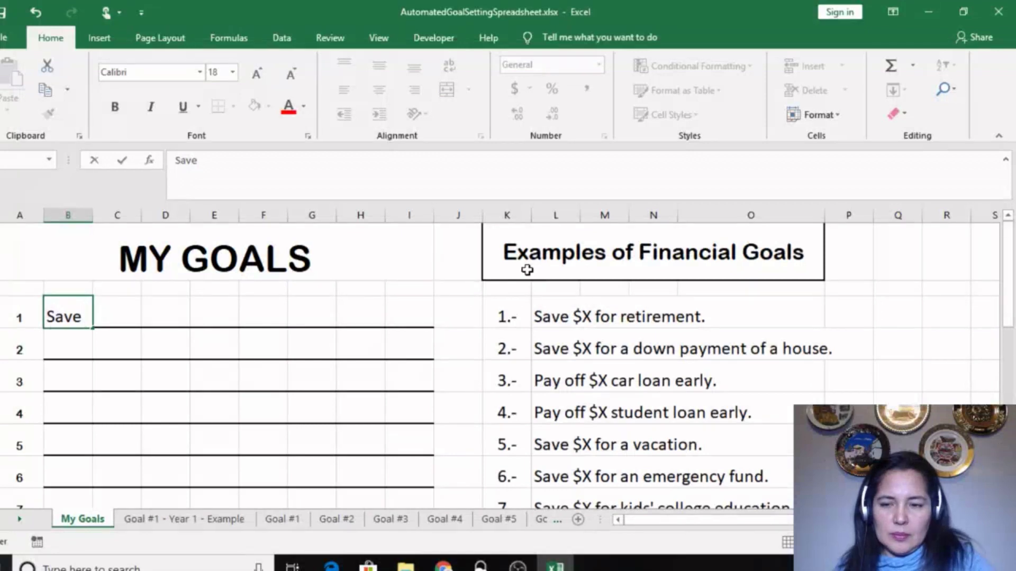
pyautogui.write(' 10,000')
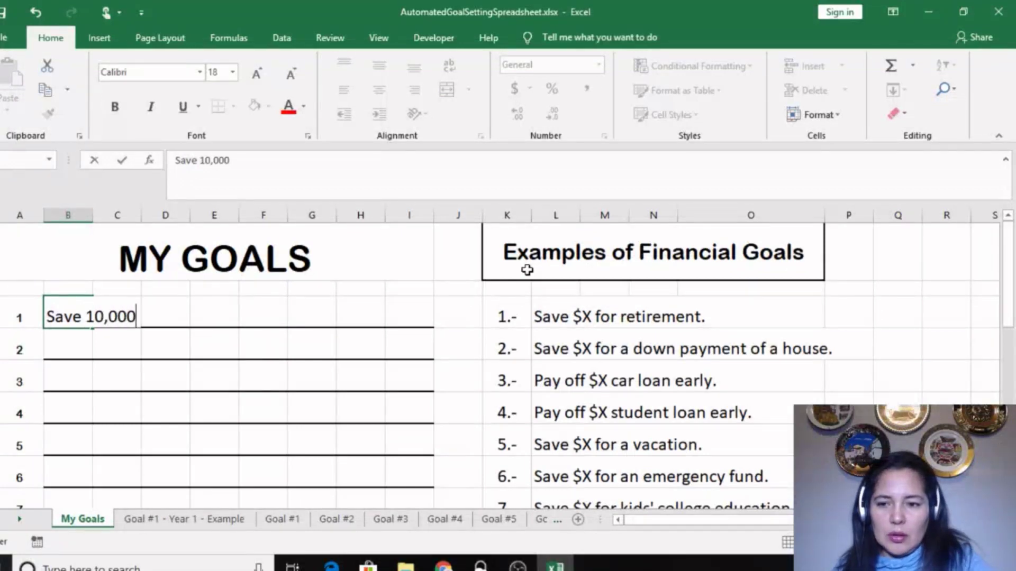
pyautogui.write(' for ')
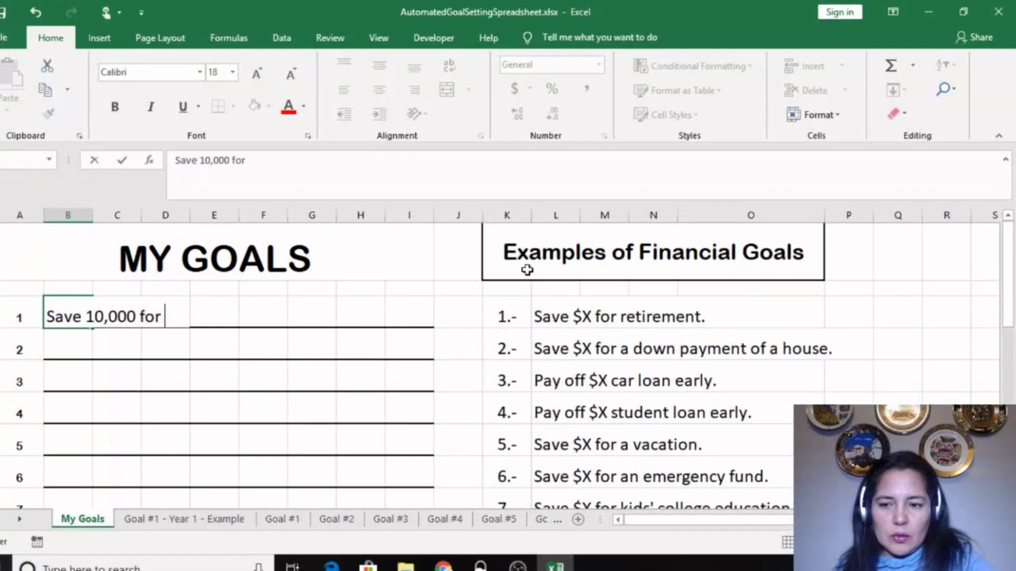
pyautogui.write('retirme')
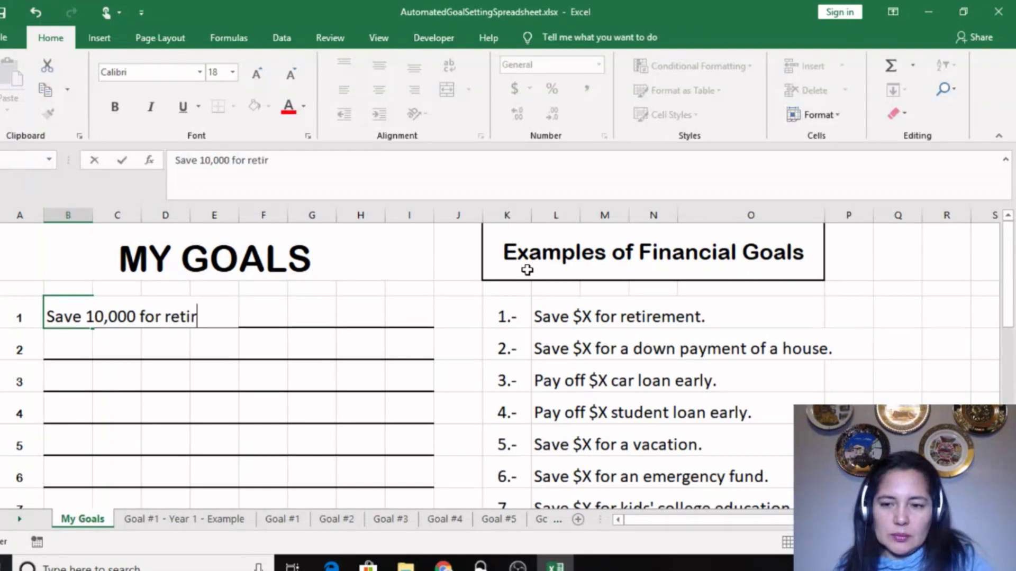
pyautogui.press('BackSpace')
pyautogui.press('BackSpace')
pyautogui.write('ement')
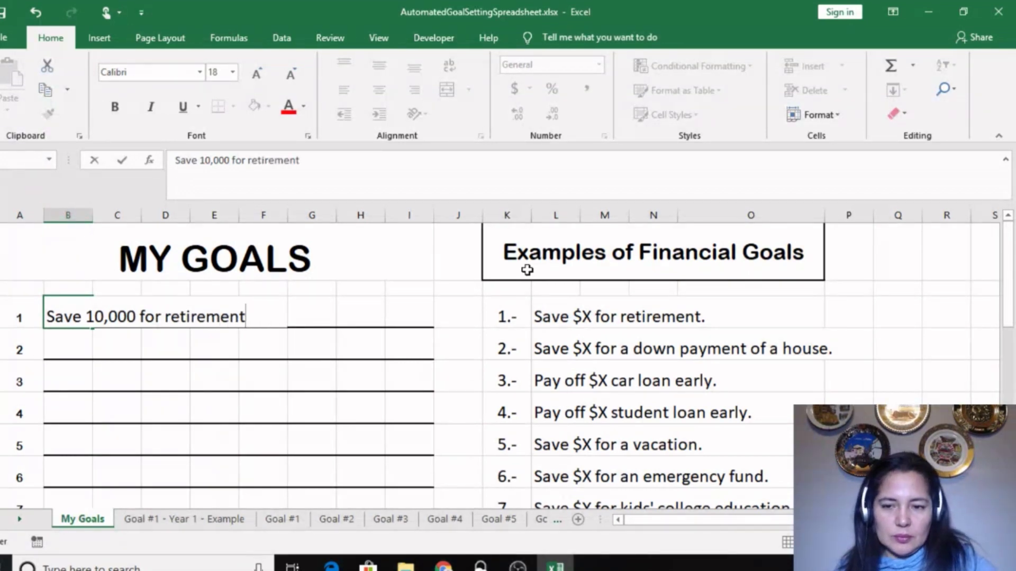
pyautogui.press('Return')
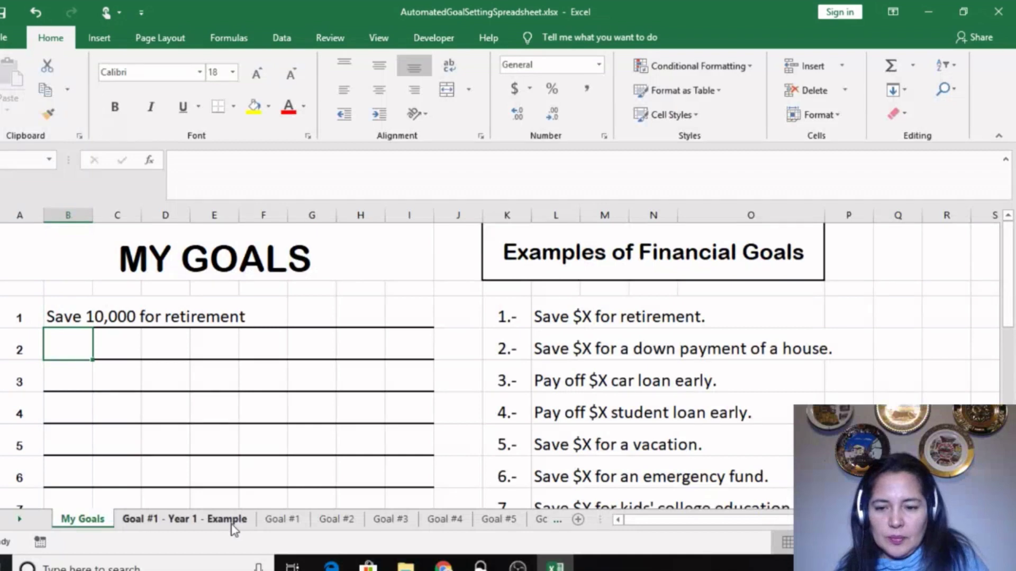
# Step: Check how the Goal Description on the Goal #1 sheet links to goal 1, and return to the My Goals list
pyautogui.click(286, 521)
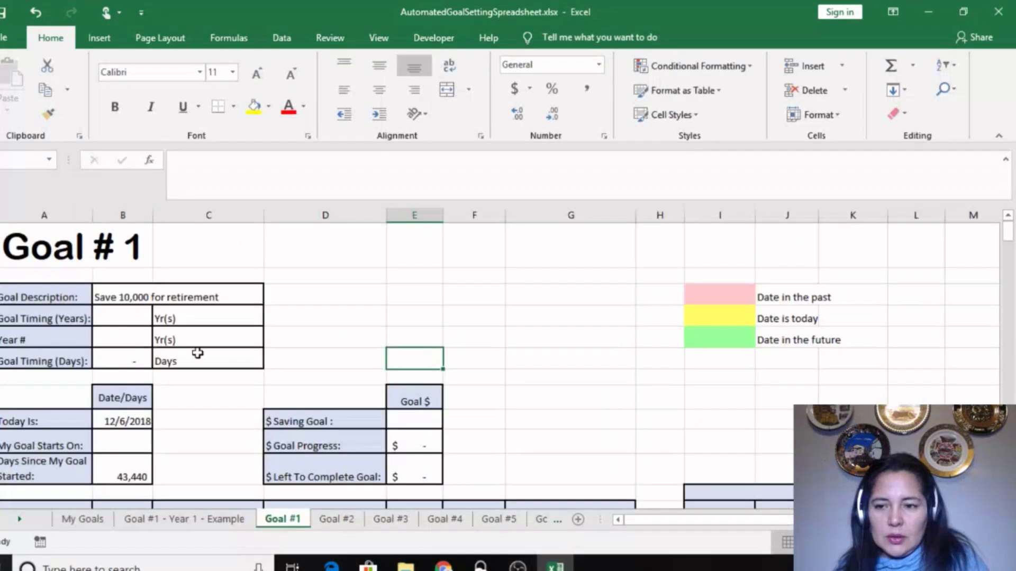
pyautogui.click(202, 294)
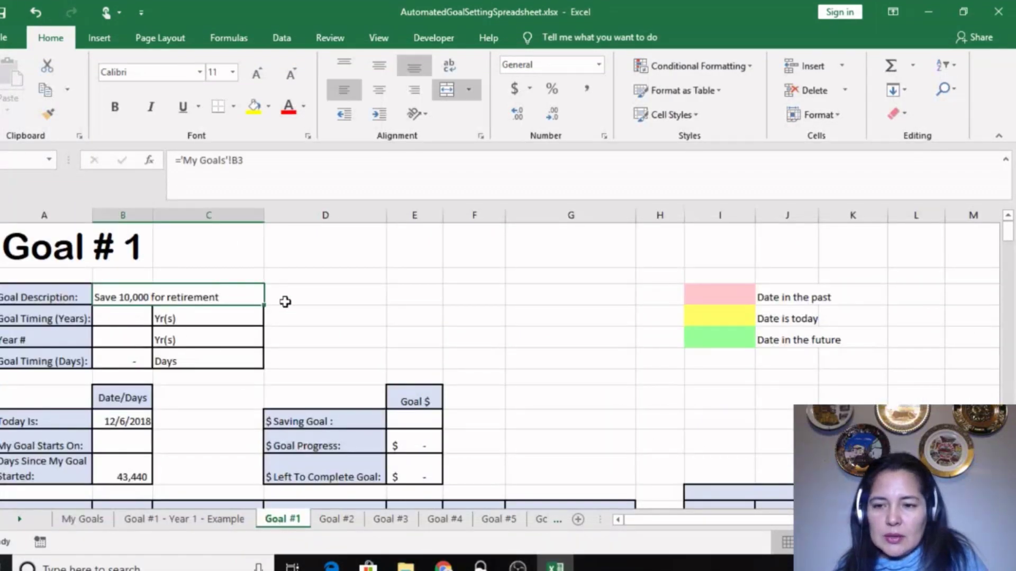
pyautogui.click(49, 296)
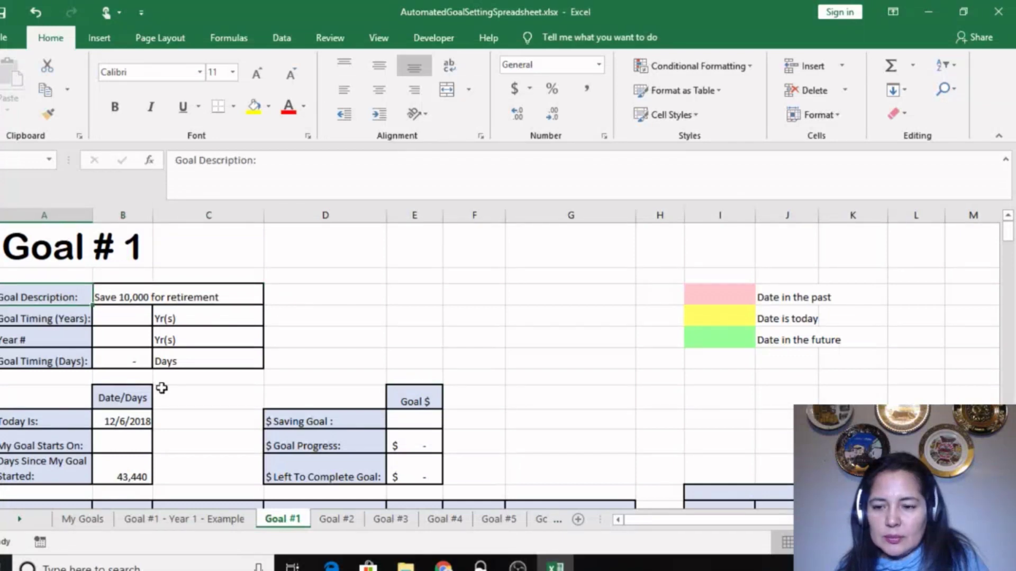
pyautogui.click(81, 520)
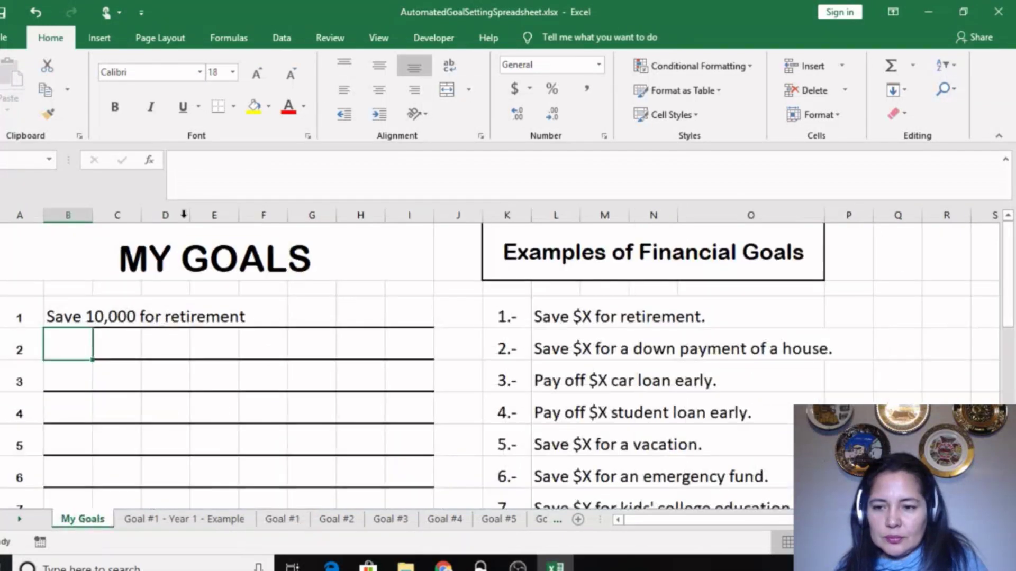
pyautogui.click(91, 314)
pyautogui.moveTo(1008, 248)
pyautogui.mouseDown()
pyautogui.moveTo(1009, 258)
pyautogui.moveTo(1009, 238)
pyautogui.mouseUp()
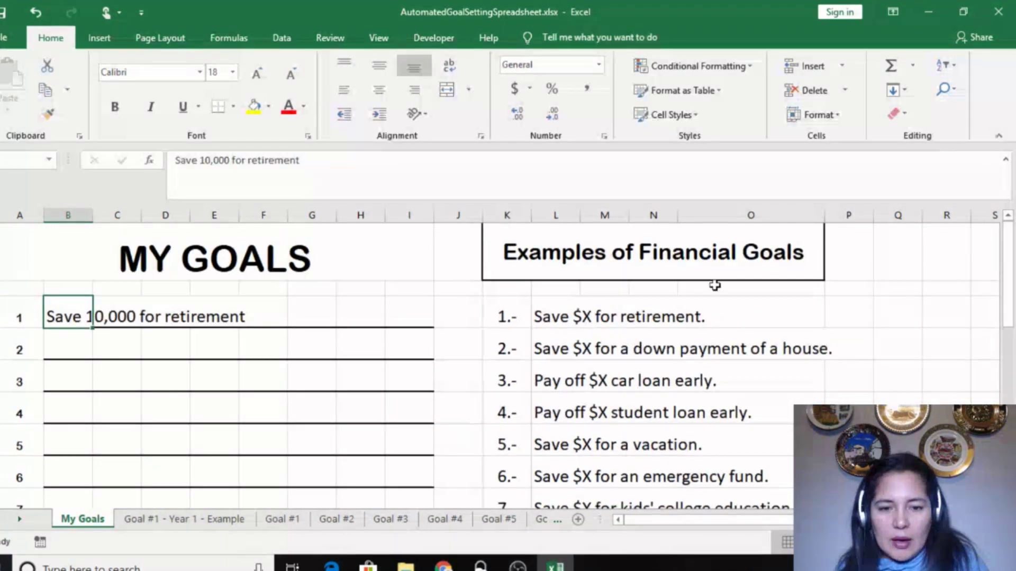
# Step: Copy the goal description "Pay off Car Loan Early" from the Goal #1 - Year 1 - Example sheet
pyautogui.click(208, 518)
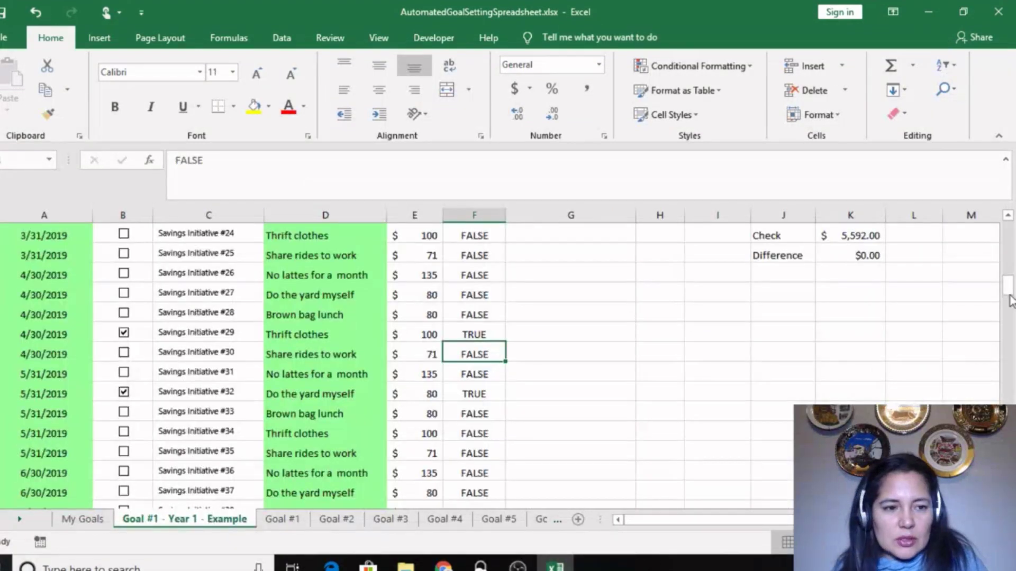
pyautogui.moveTo(1011, 301); pyautogui.dragTo(1008, 232)
pyautogui.click(131, 298)
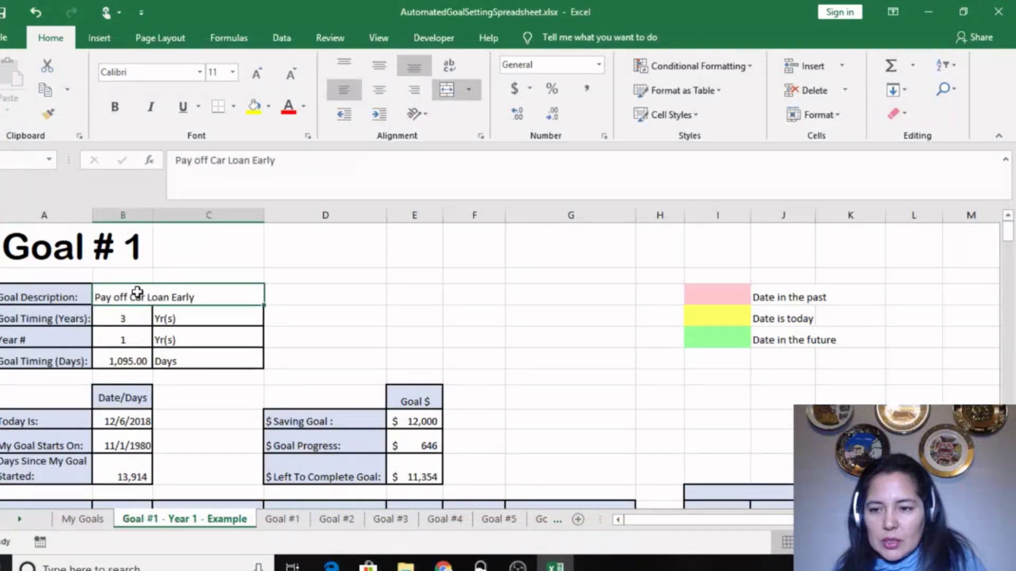
pyautogui.rightClick(164, 306)
pyautogui.click(173, 257)
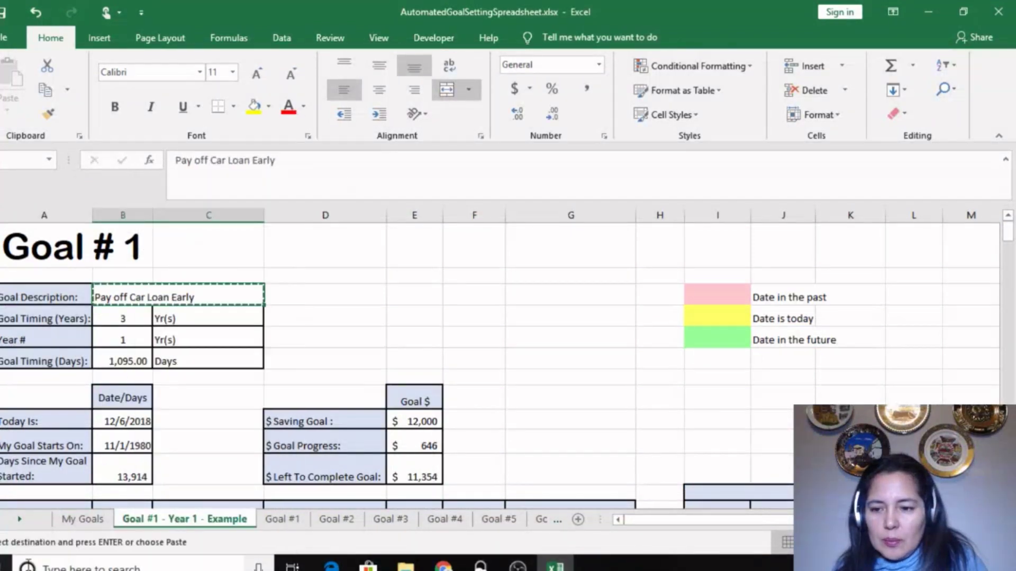
# Step: Paste the copied description as values only over goal 1 on the My Goals sheet
pyautogui.click(75, 519)
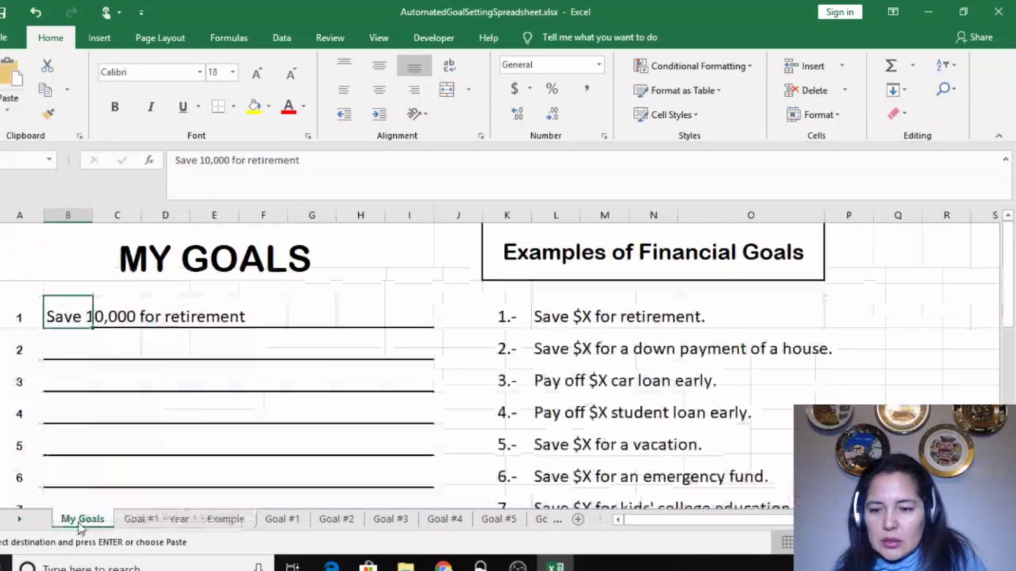
pyautogui.rightClick(71, 316)
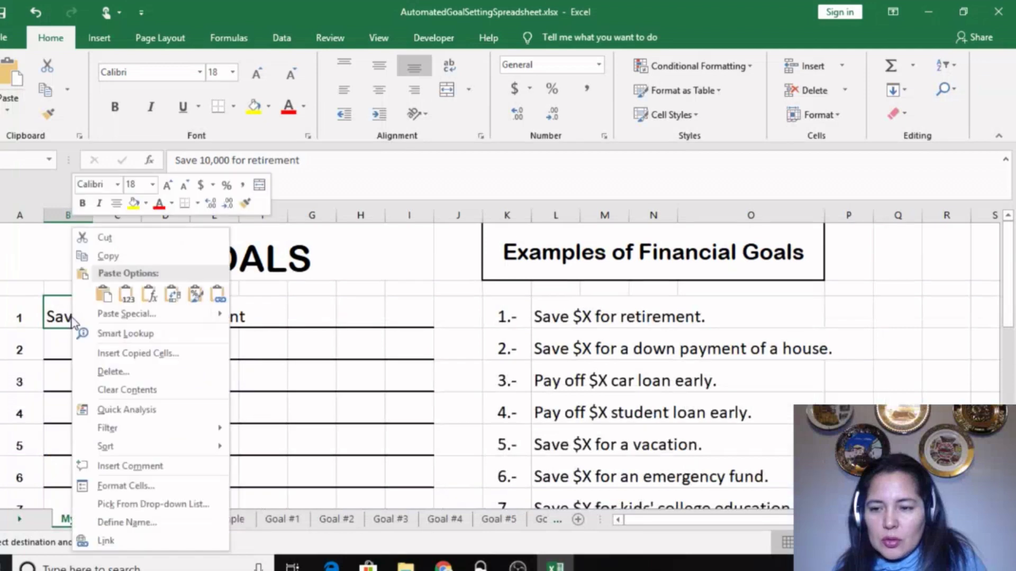
pyautogui.click(108, 315)
pyautogui.click(19, 253)
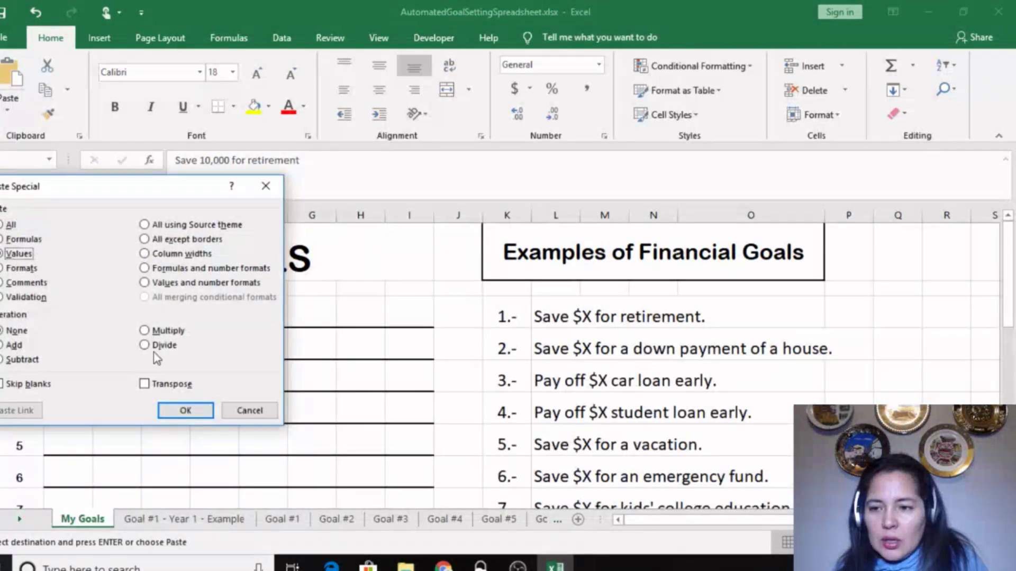
pyautogui.click(185, 411)
pyautogui.click(159, 382)
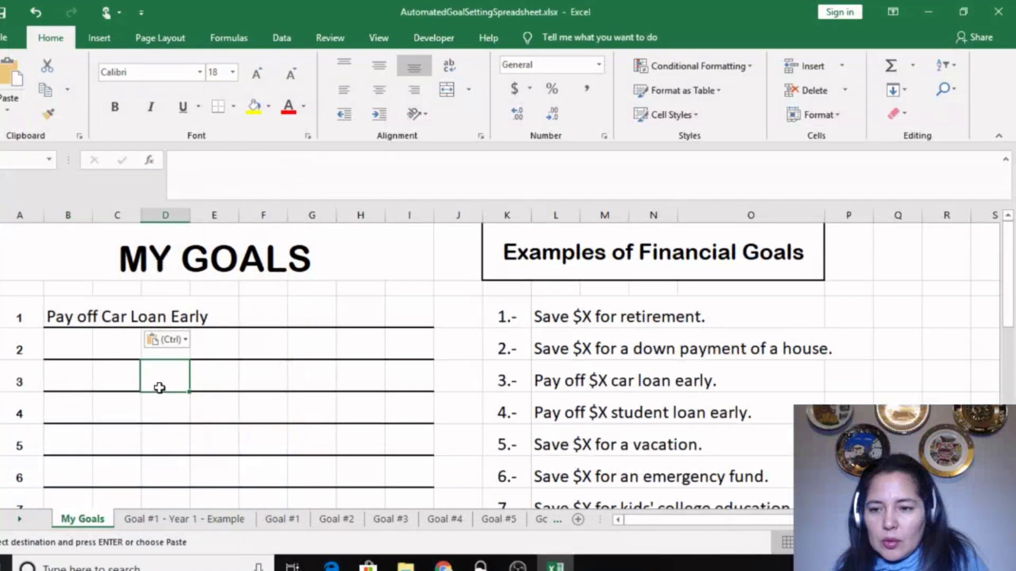
# Step: Check the Goal Description on the example and Goal #1 sheets against the goal 1 entry on My Goals
pyautogui.moveTo(1005, 294); pyautogui.dragTo(1009, 304)
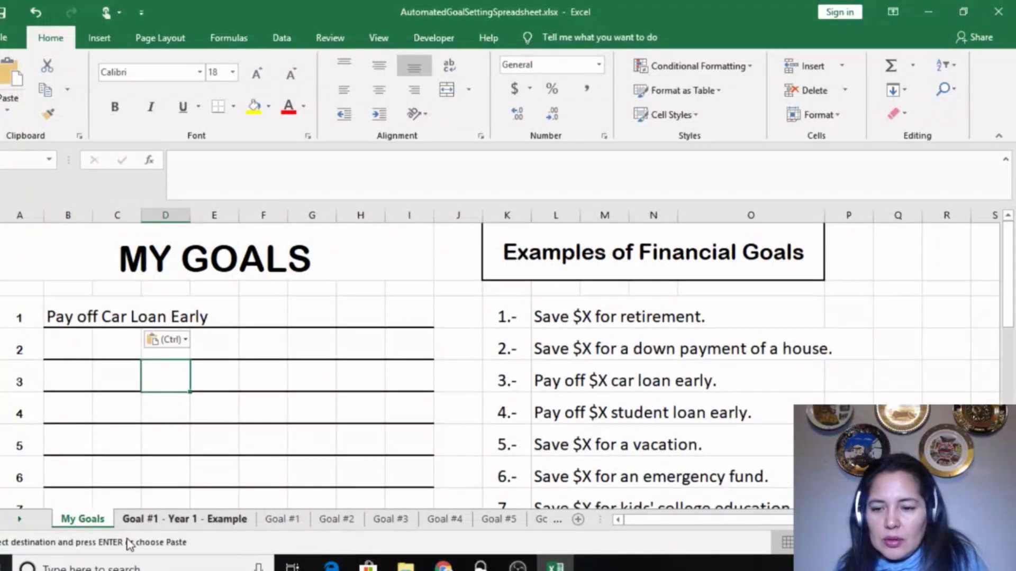
pyautogui.click(182, 521)
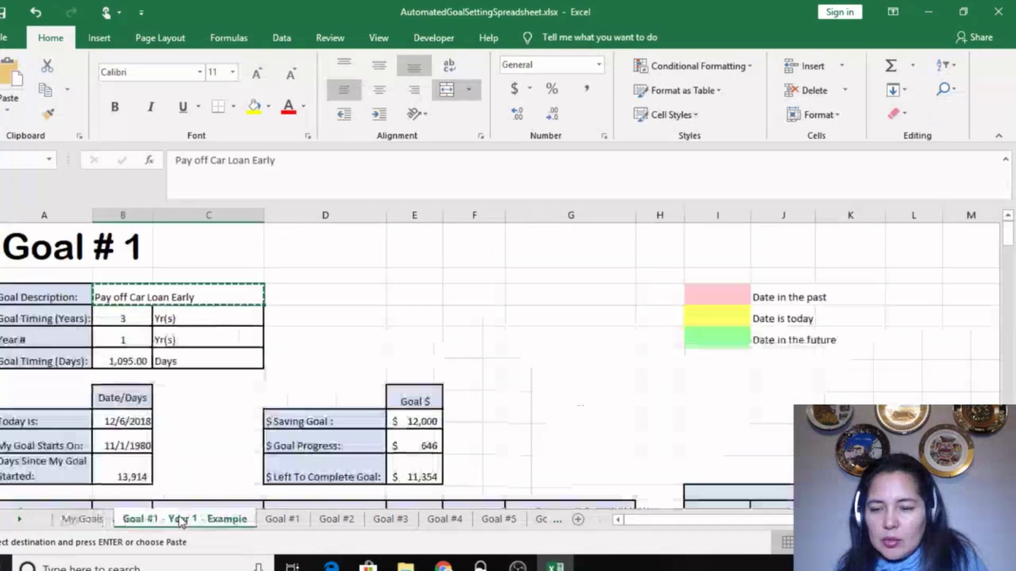
pyautogui.click(83, 520)
pyautogui.click(300, 521)
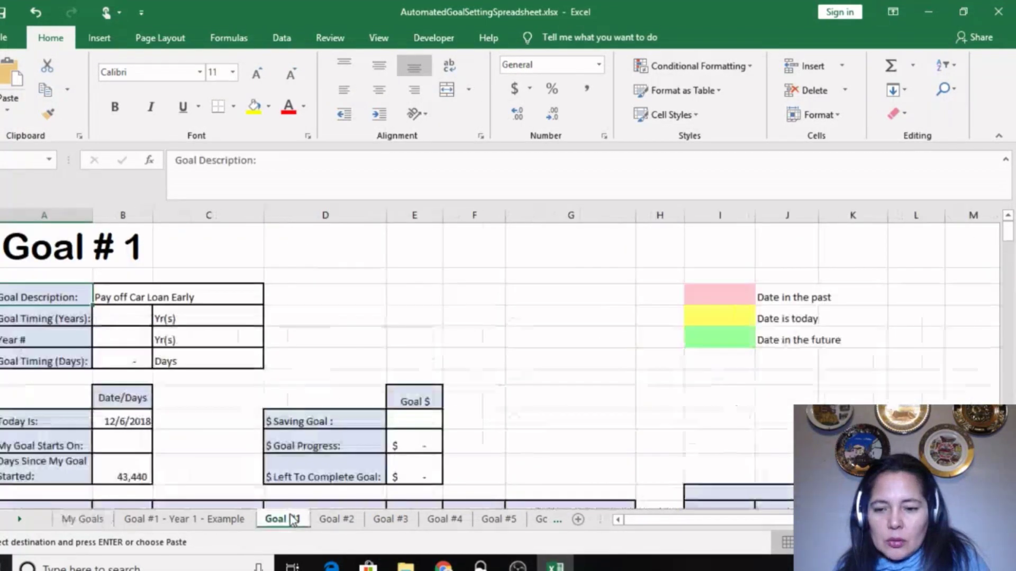
pyautogui.click(204, 298)
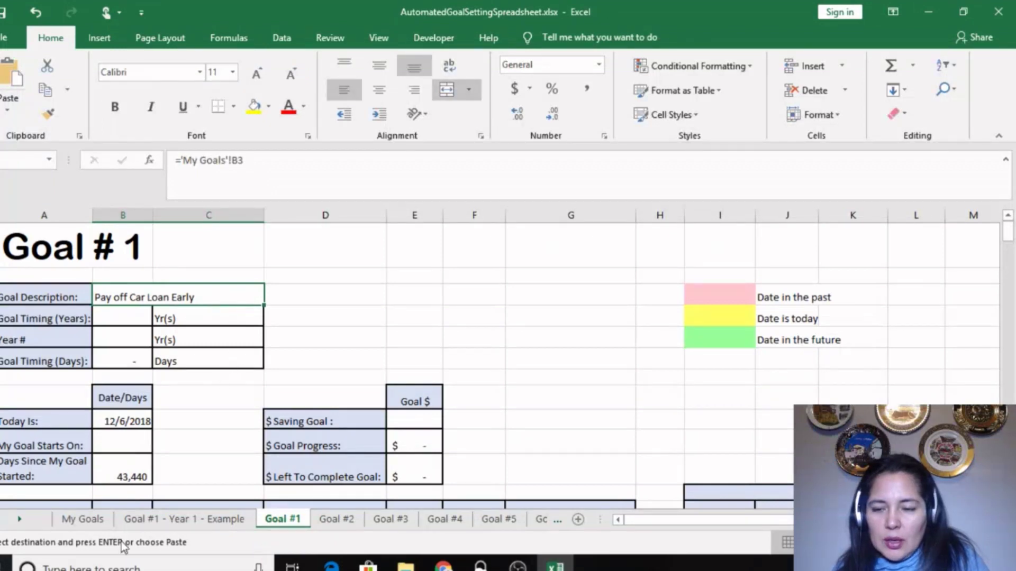
pyautogui.click(82, 519)
pyautogui.click(85, 319)
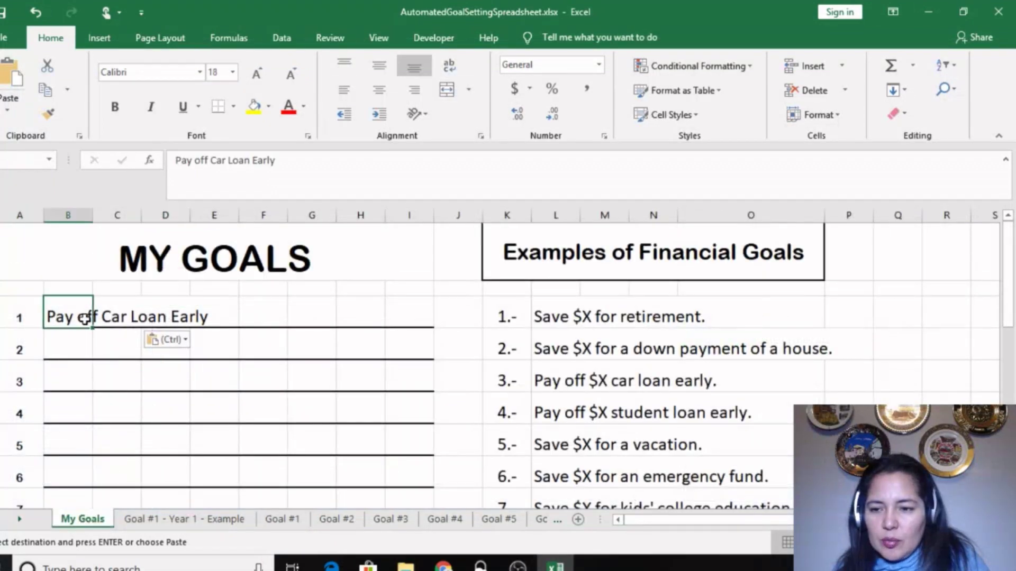
# Step: Check the $ Saving Goal amount on the Goal #1 - Year 1 - Example sheet and return to My Goals
pyautogui.click(185, 519)
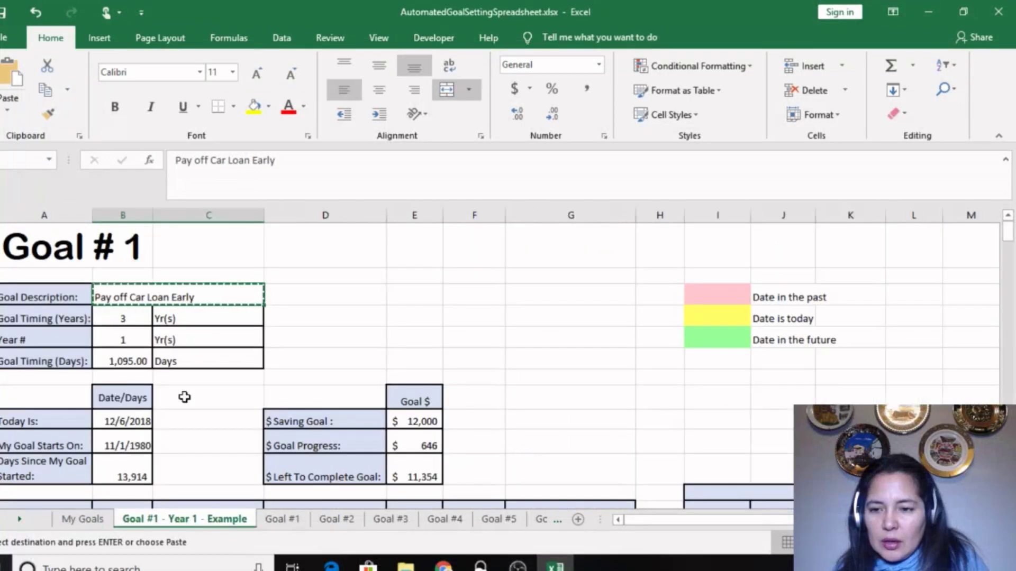
pyautogui.click(427, 422)
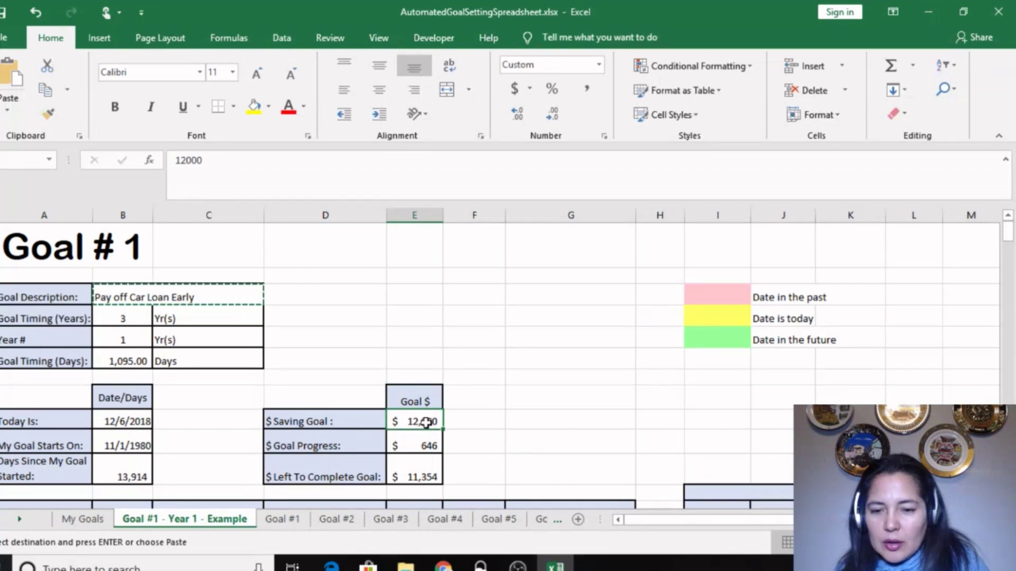
pyautogui.click(85, 520)
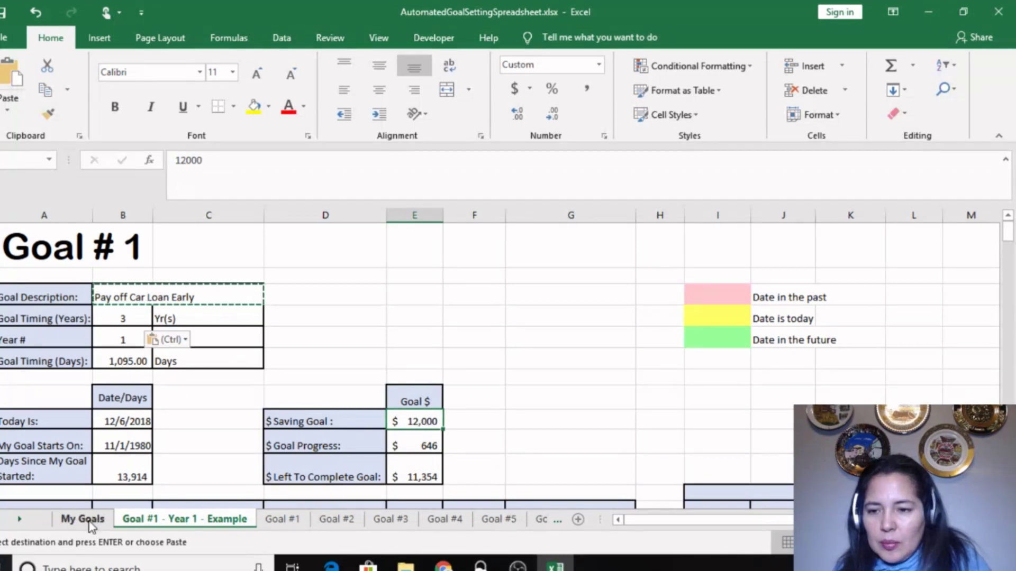
# Step: Extend goal 1 on the My Goals sheet to read "Pay off Car Loan Early by Saving $12,000"
pyautogui.click(211, 160)
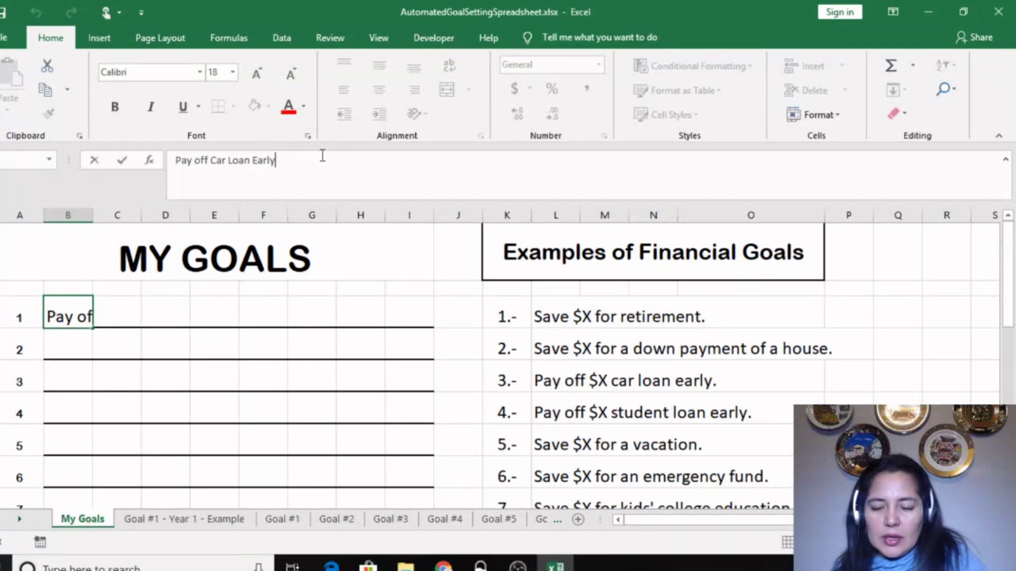
pyautogui.write('by')
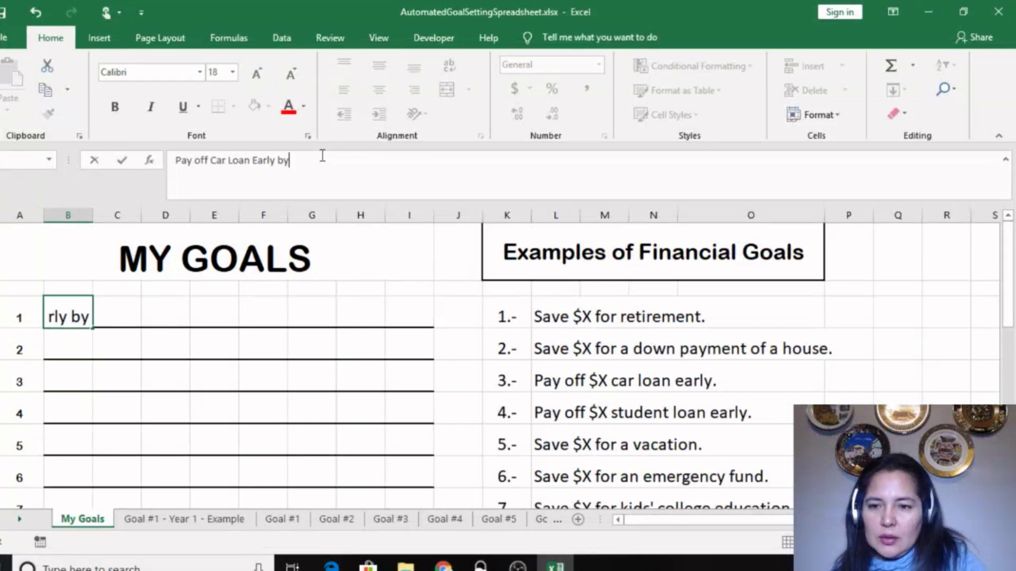
pyautogui.write(' Saving')
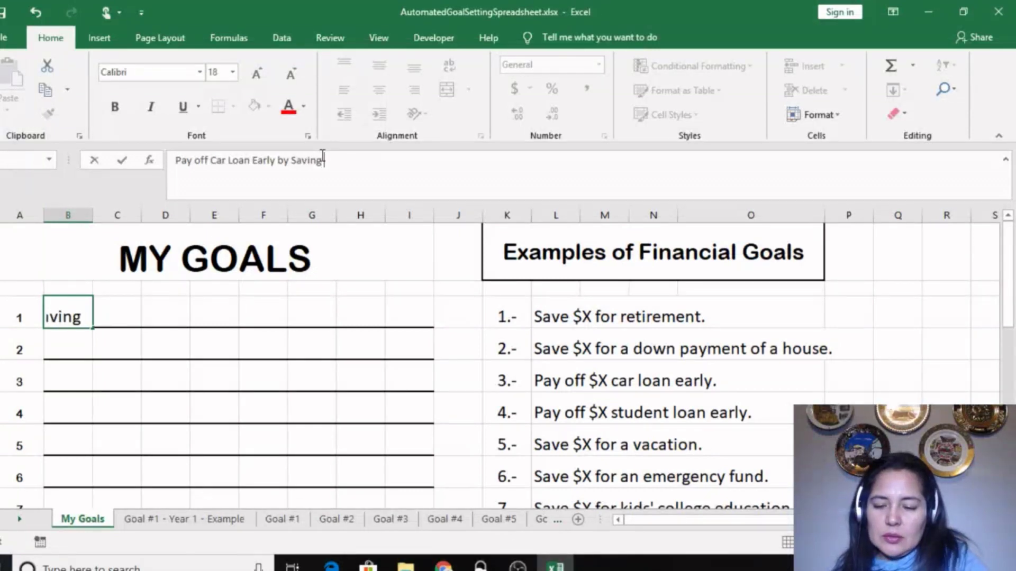
pyautogui.write(' $12,000')
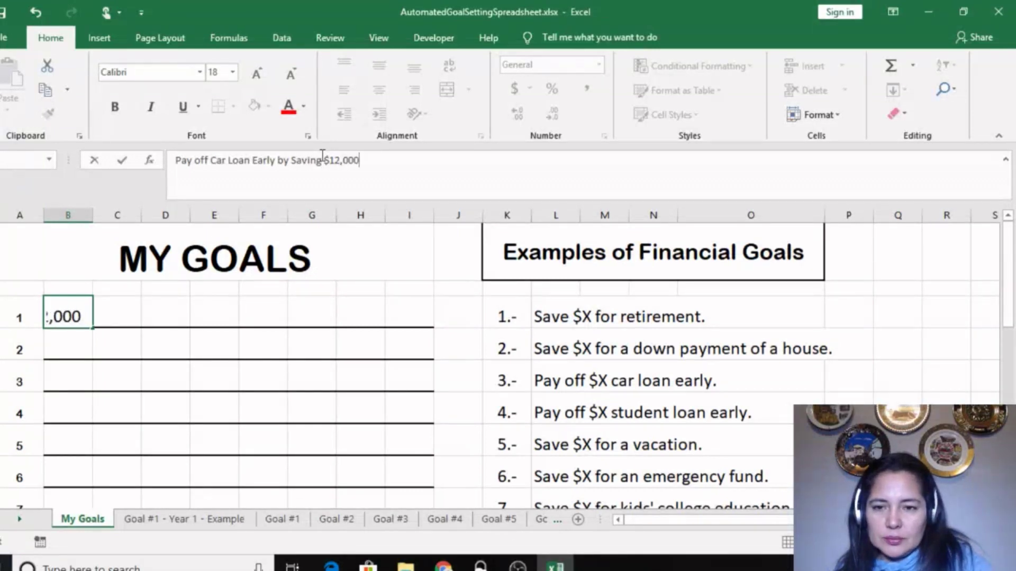
pyautogui.press('Return')
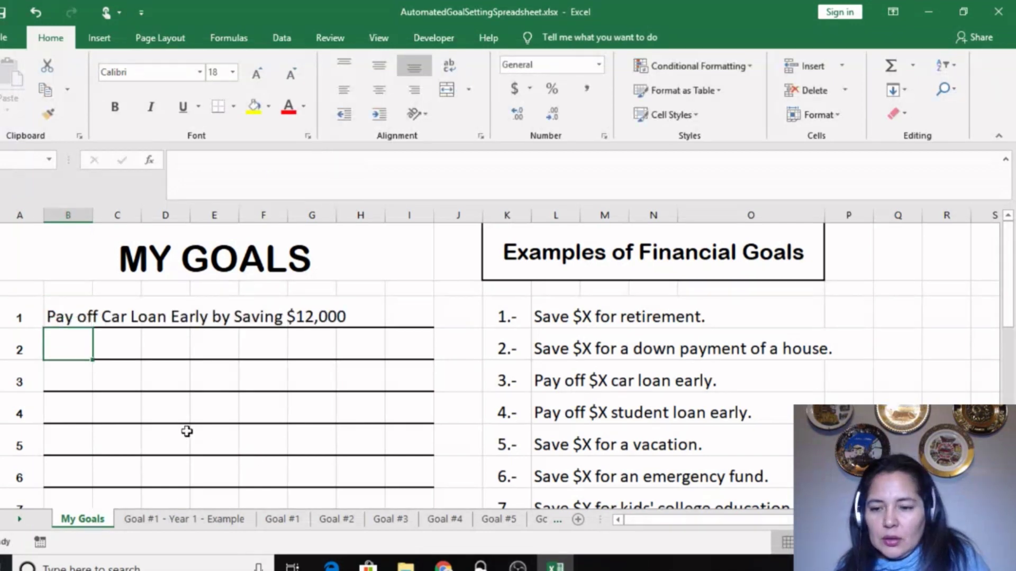
# Step: Apply Wrap Text to the Goal Description on the Goal #1 sheet
pyautogui.click(281, 519)
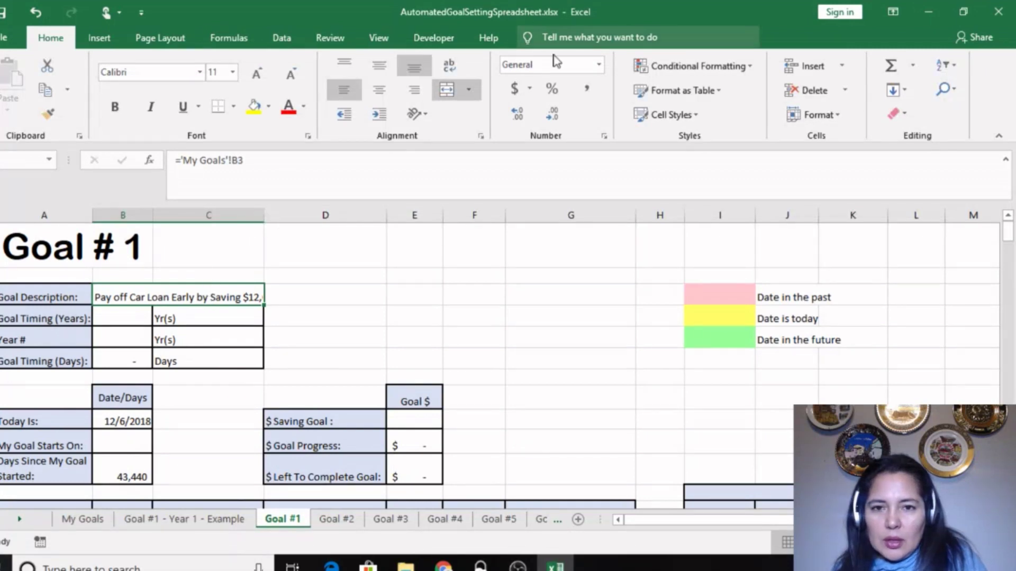
pyautogui.click(563, 34)
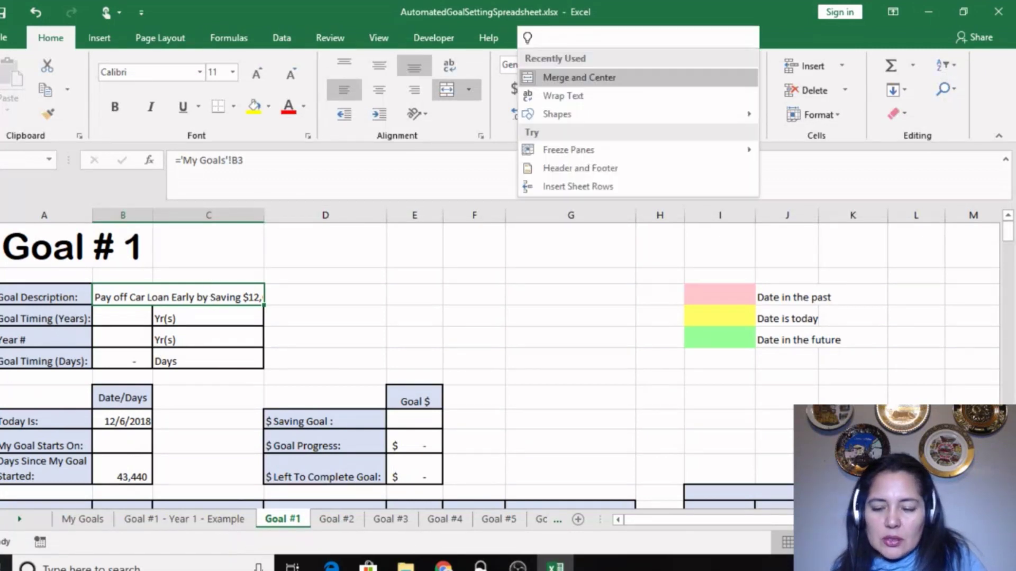
pyautogui.write('wrap')
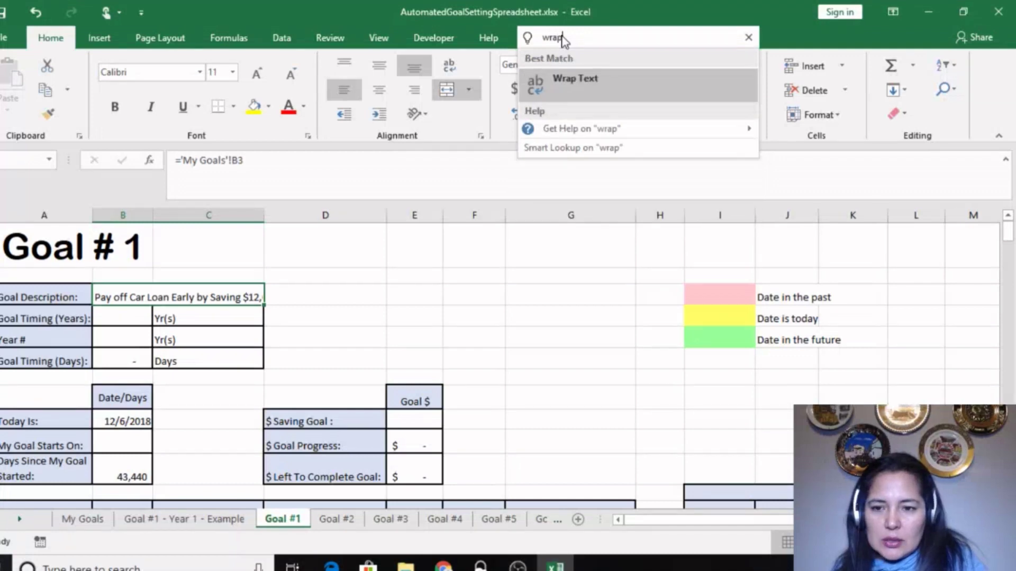
pyautogui.press('Return')
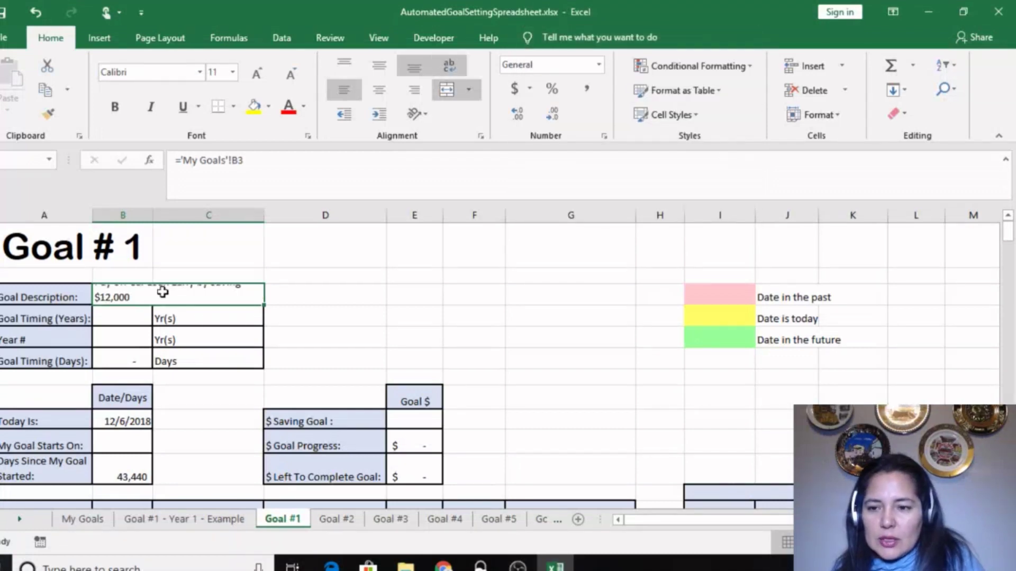
# Step: Increase the Goal Description row height to about 39.75 (53 pixels) so both text lines fit, and save the workbook
pyautogui.moveTo(1, 306); pyautogui.dragTo(0, 316)
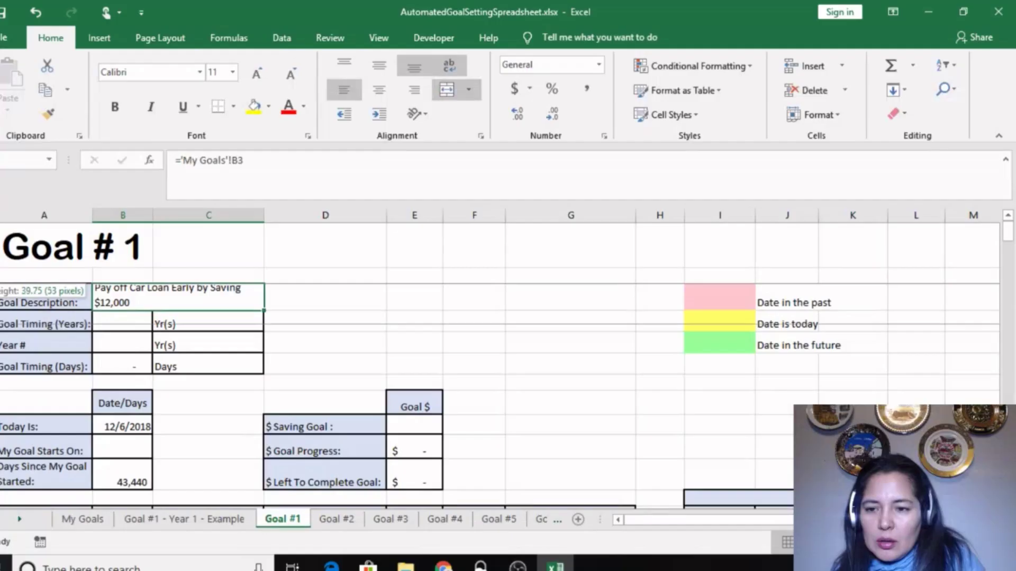
pyautogui.moveTo(0, 310); pyautogui.dragTo(1, 323)
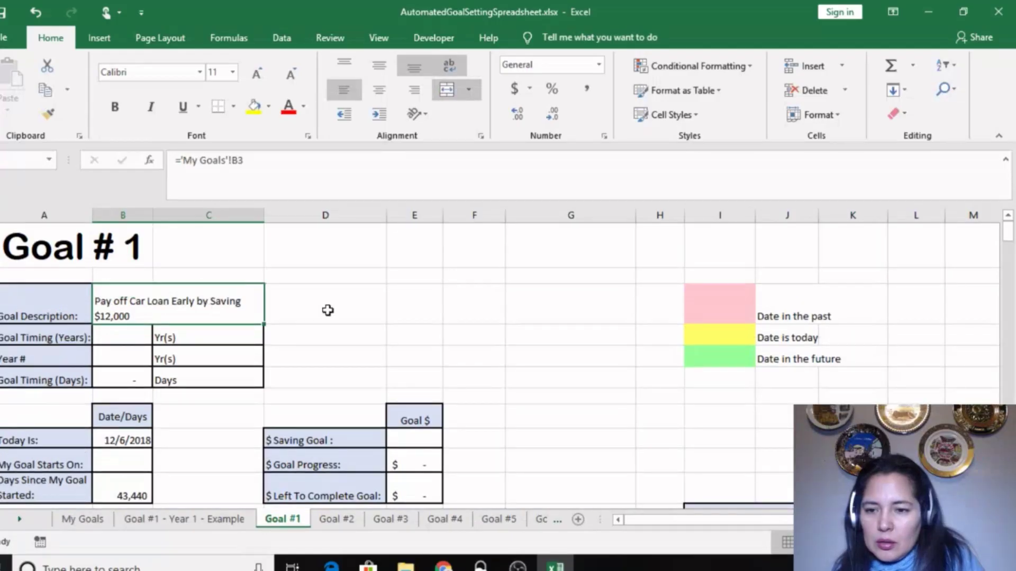
pyautogui.click(345, 326)
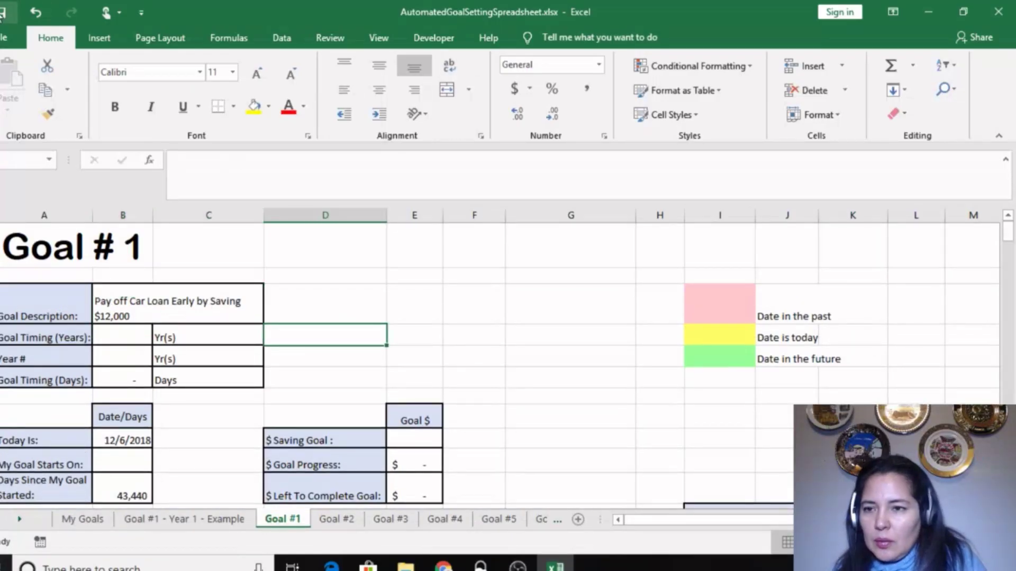
pyautogui.click(2, 13)
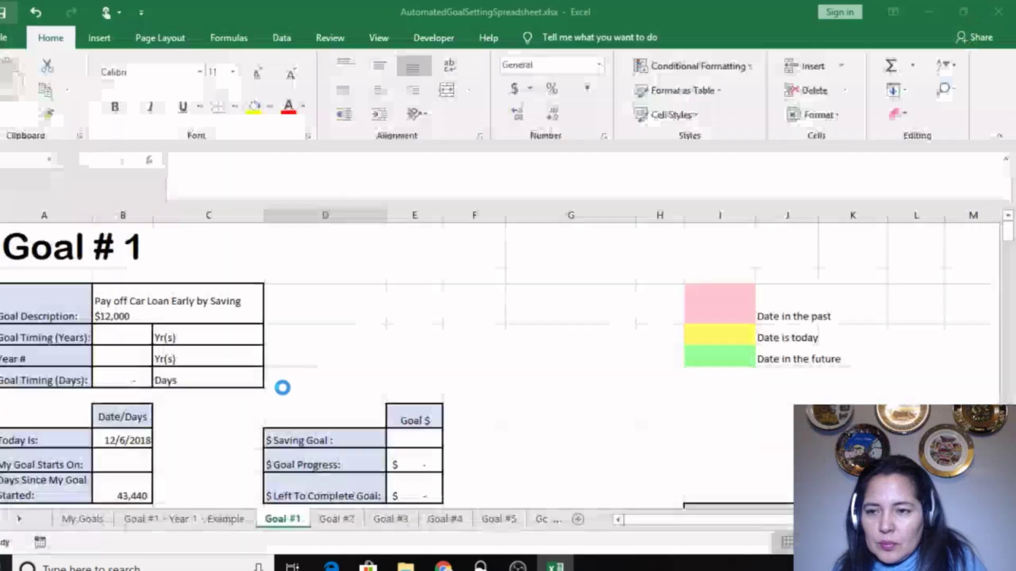
# Step: Set Goal Timing (Years) to 3 and Year # to 1 on the Goal #1 sheet
pyautogui.click(212, 333)
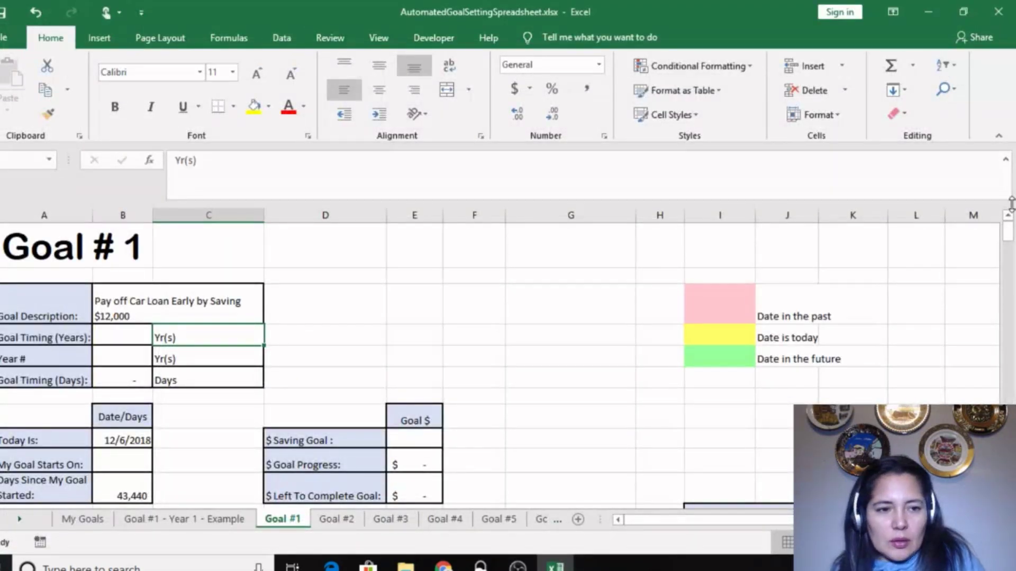
pyautogui.moveTo(1010, 232); pyautogui.dragTo(1010, 230)
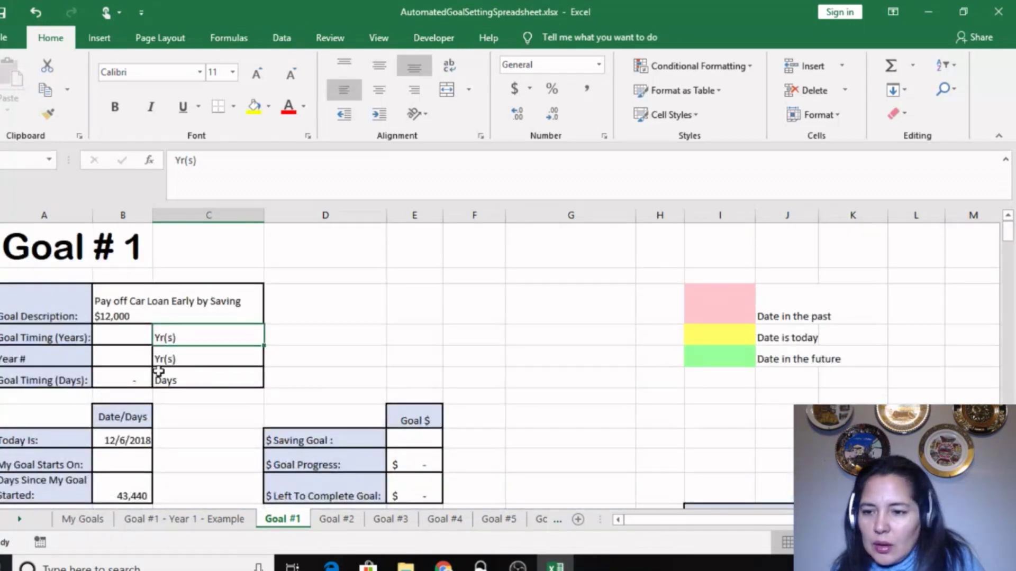
pyautogui.click(129, 337)
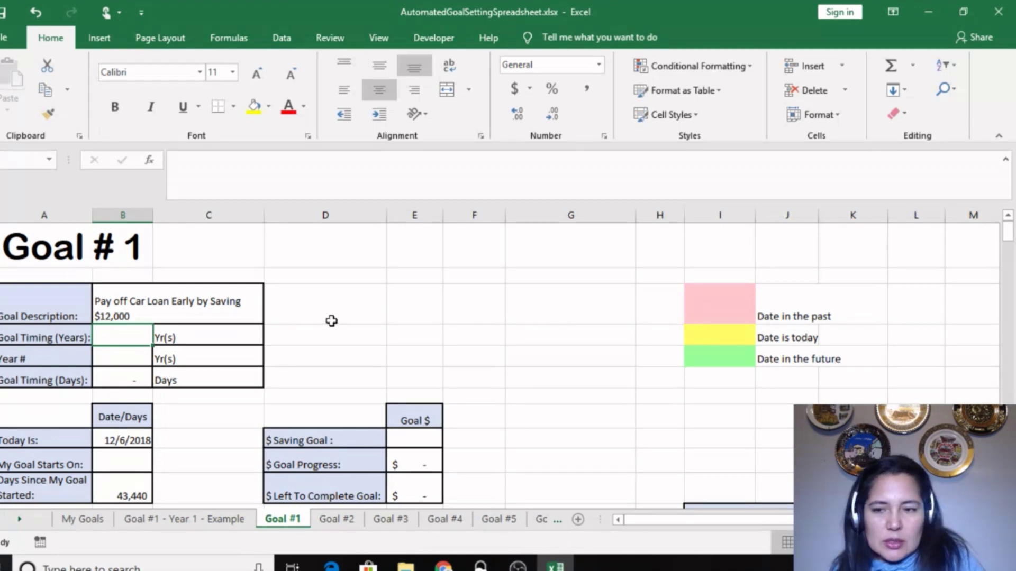
pyautogui.write('3')
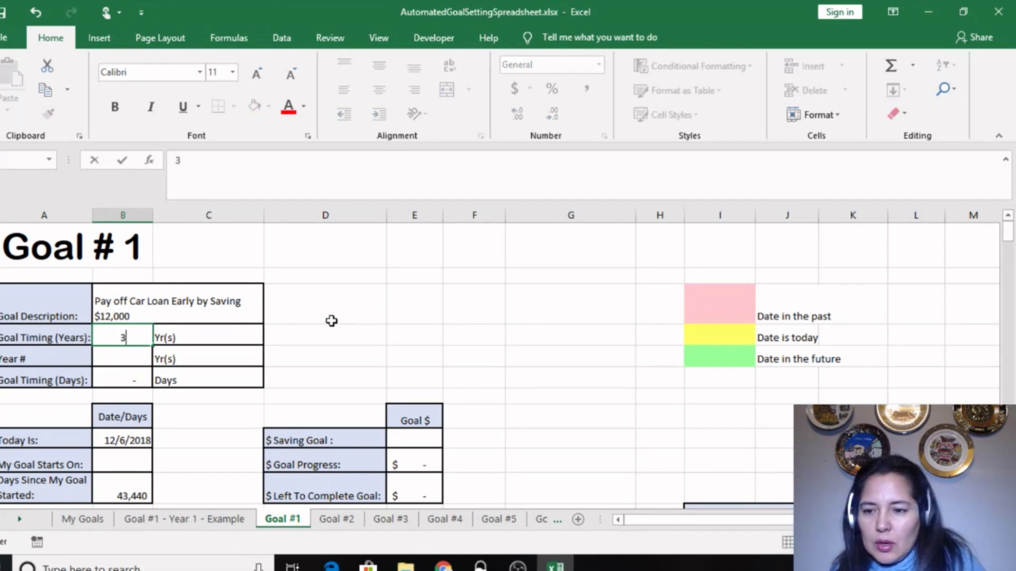
pyautogui.click(197, 362)
pyautogui.click(134, 353)
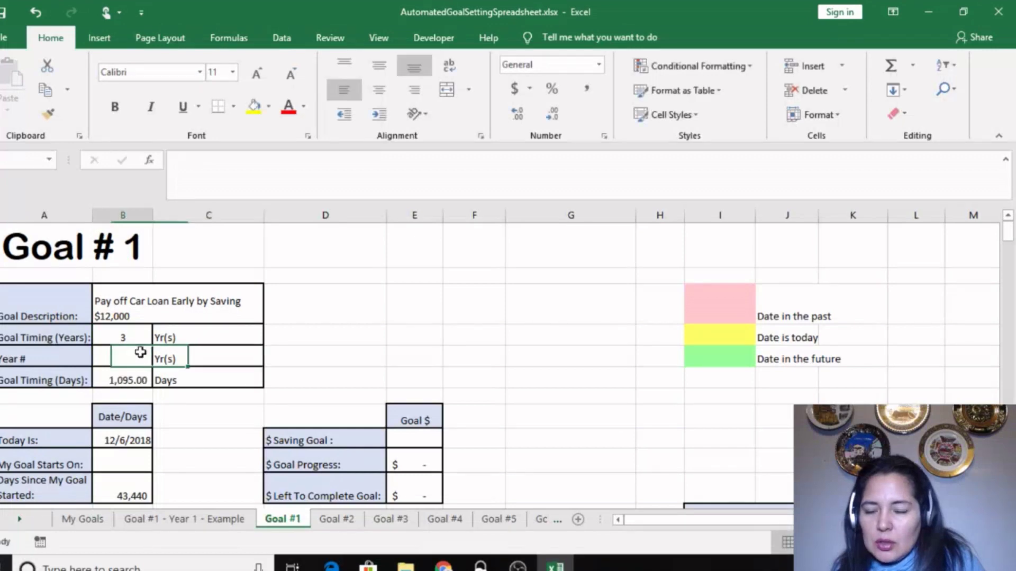
pyautogui.write('1')
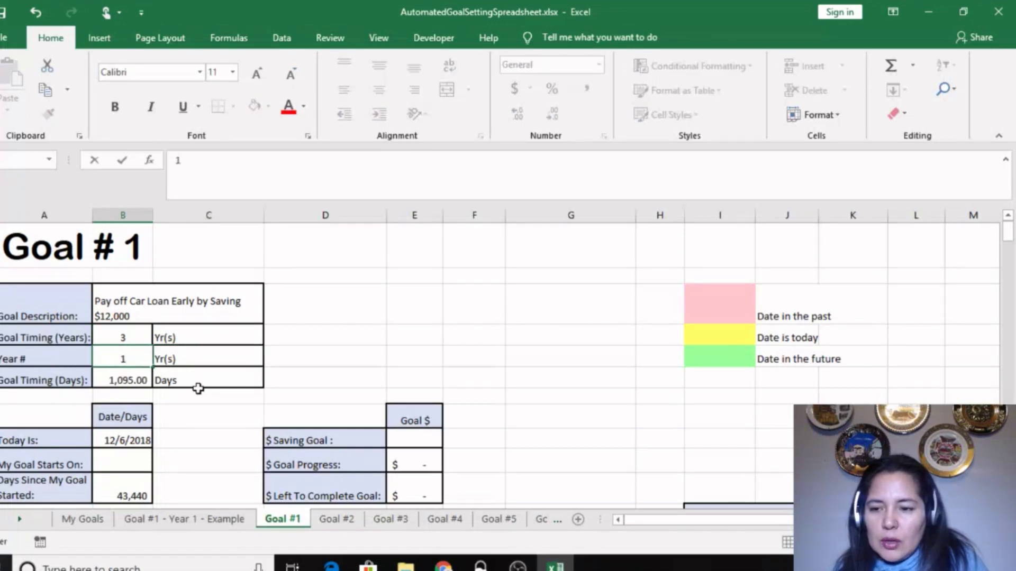
pyautogui.click(205, 378)
# Step: Trace the precedents of the Goal Timing (Days) formula, and remove the tracer arrows again
pyautogui.click(115, 382)
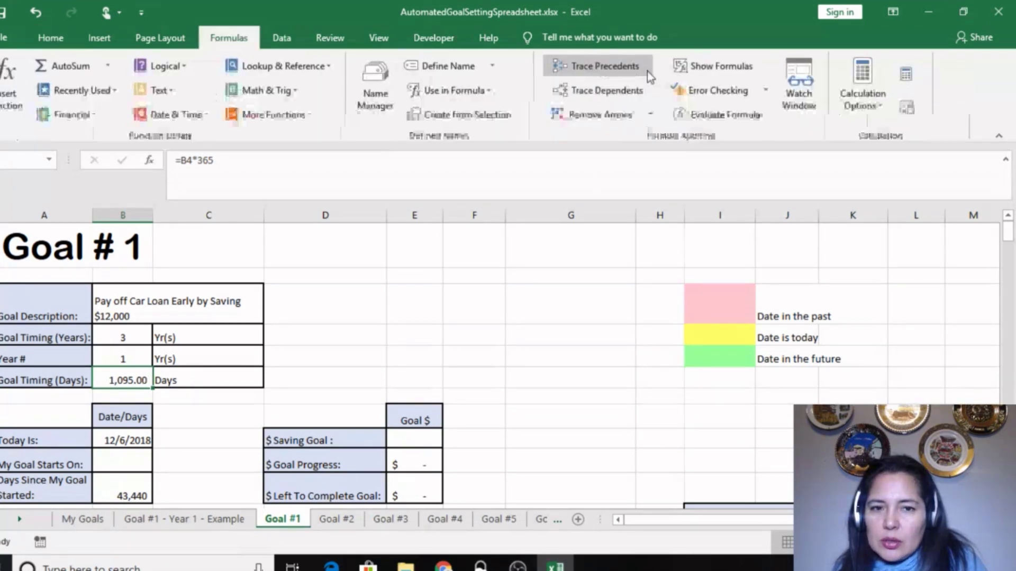
pyautogui.click(595, 64)
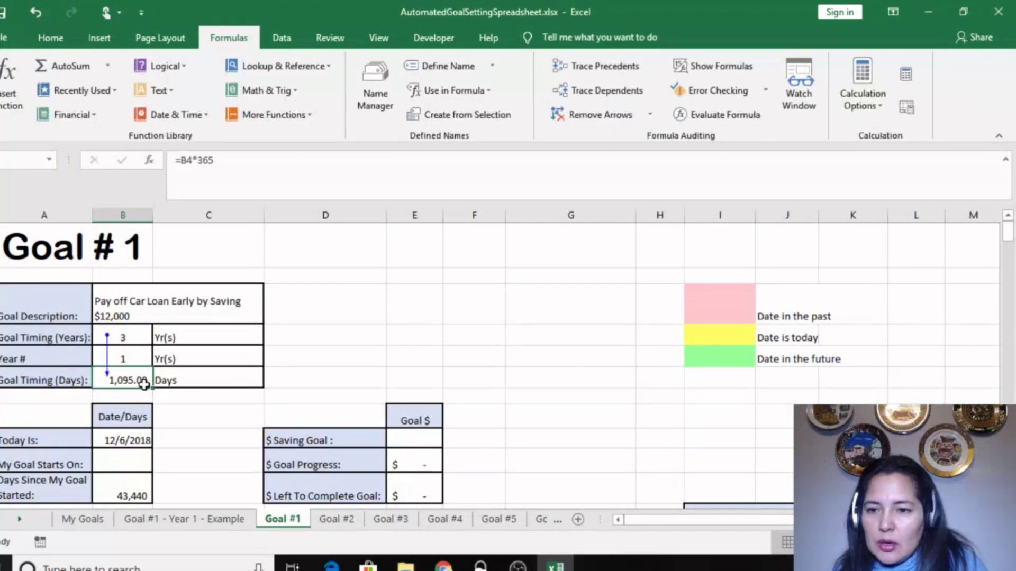
pyautogui.click(561, 114)
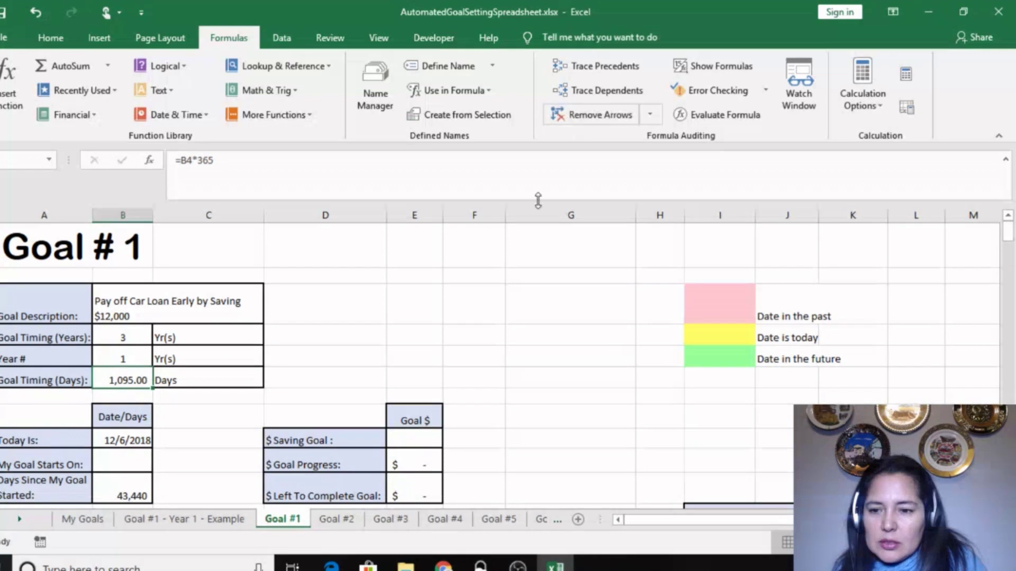
pyautogui.click(226, 390)
# Step: Check the formula behind the Today Is date, and set My Goal Starts On to 11/01/2018
pyautogui.moveTo(1011, 233); pyautogui.dragTo(1011, 236)
pyautogui.moveTo(1010, 237); pyautogui.dragTo(1010, 238)
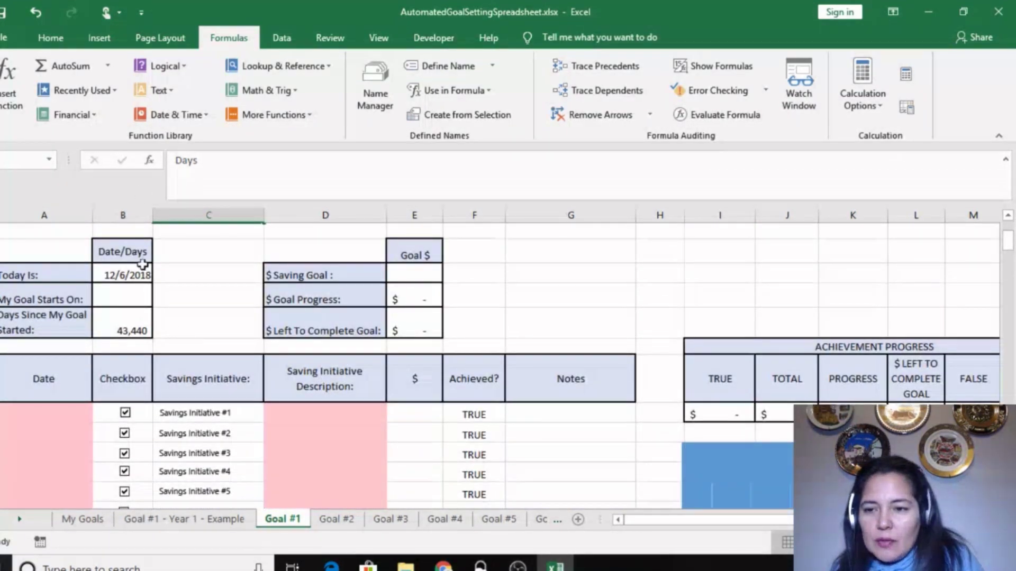
pyautogui.click(132, 280)
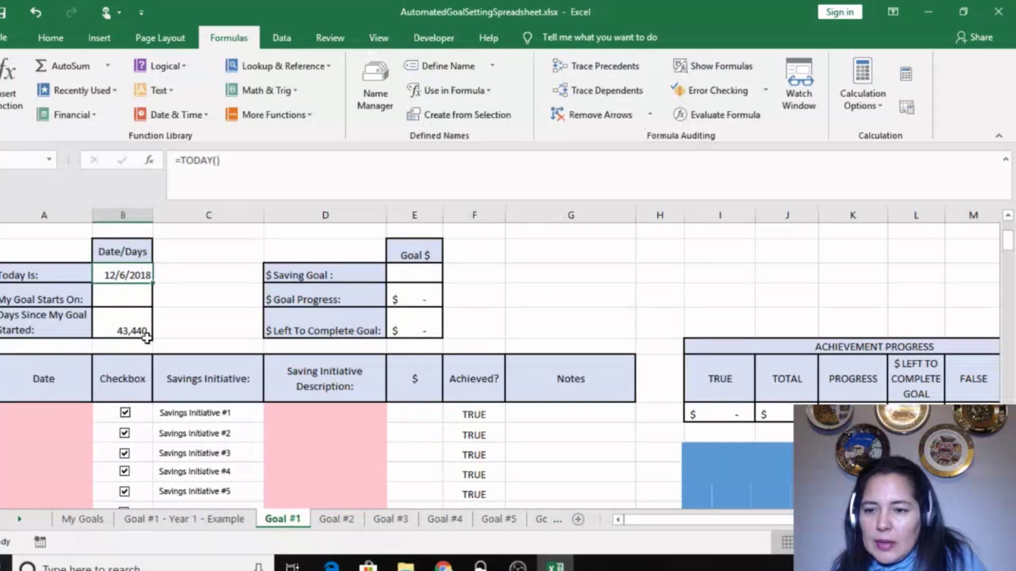
pyautogui.click(128, 300)
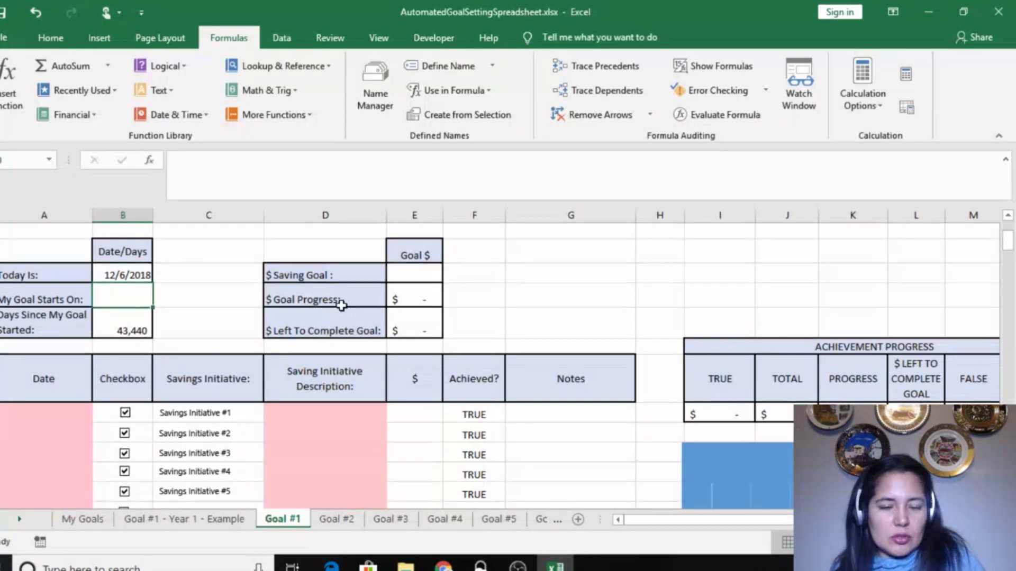
pyautogui.write('11/01/')
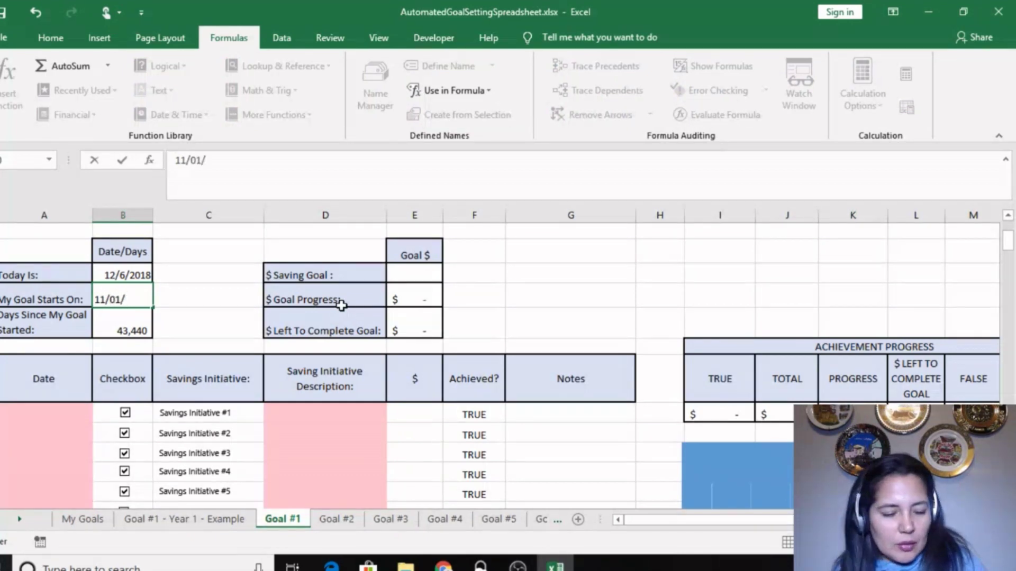
pyautogui.write('2018')
pyautogui.press('Return')
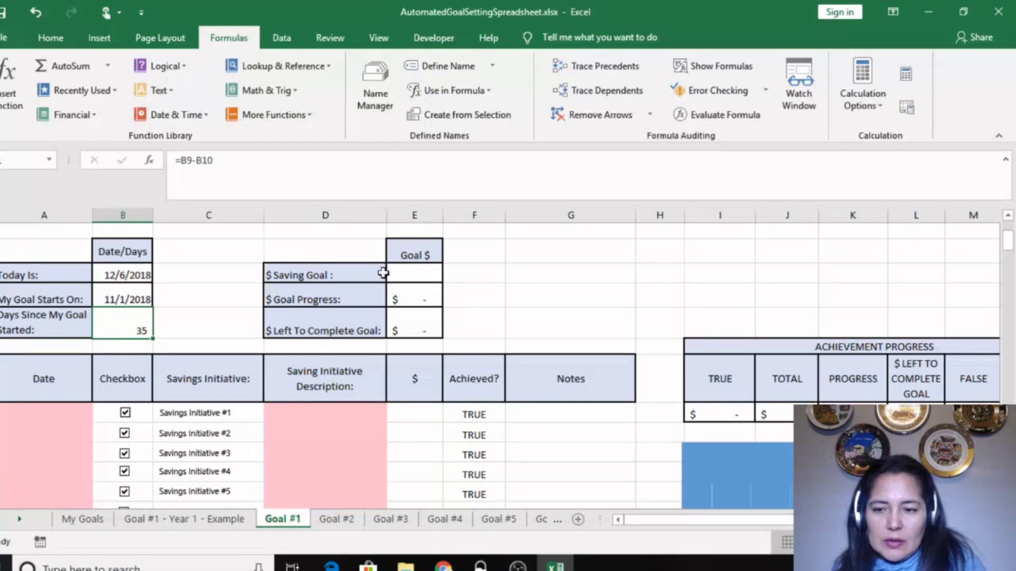
# Step: Set the $ Saving Goal on the Goal #1 sheet to 12,000
pyautogui.moveTo(1008, 243); pyautogui.dragTo(1007, 243)
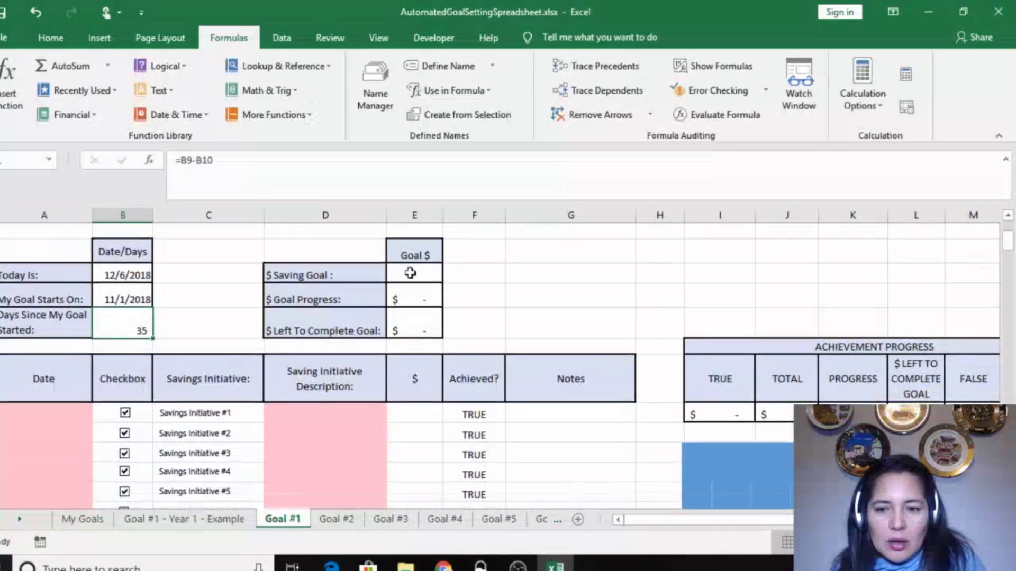
pyautogui.click(410, 271)
pyautogui.write('1')
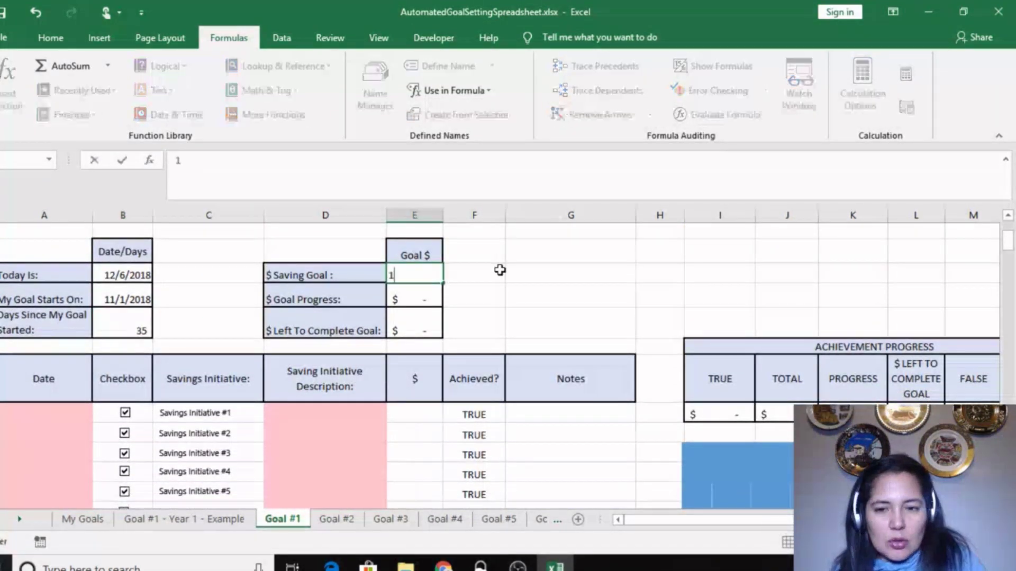
pyautogui.write('2,0000')
pyautogui.press('Return')
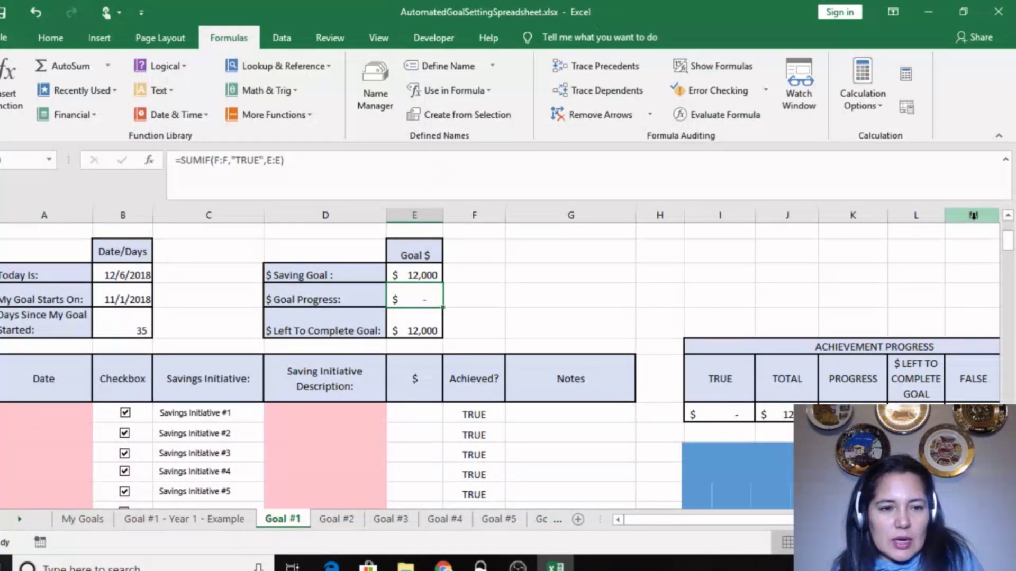
# Step: Check the formula behind $ Left To Complete Goal on the Goal #1 sheet
pyautogui.moveTo(1007, 244); pyautogui.dragTo(1007, 249)
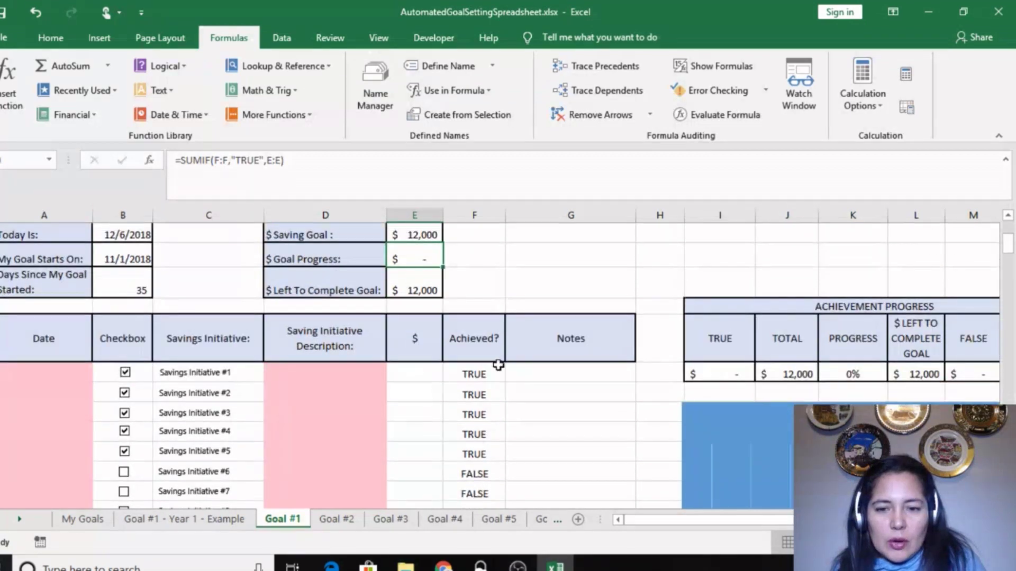
pyautogui.click(429, 390)
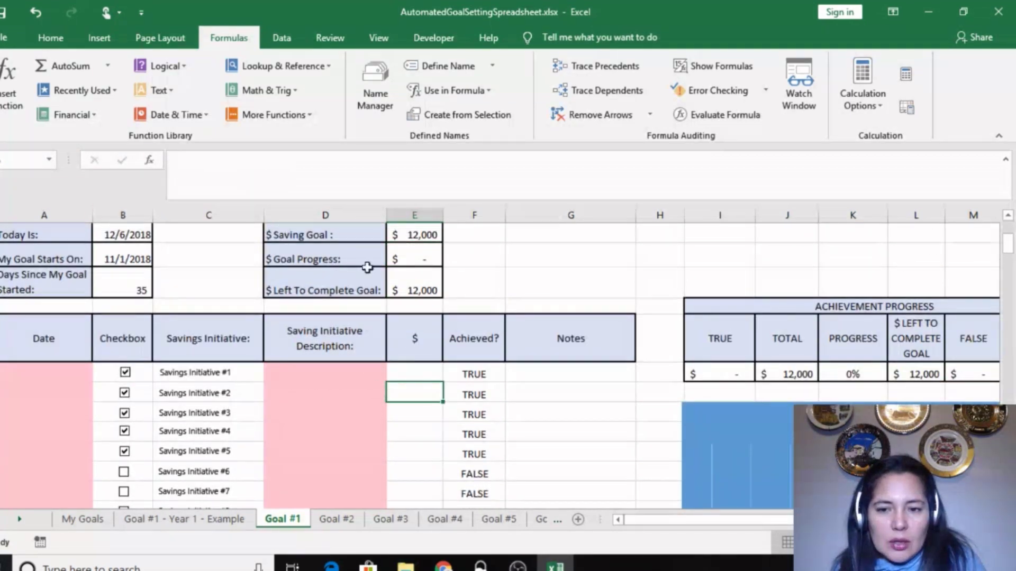
pyautogui.click(424, 280)
pyautogui.moveTo(1008, 255); pyautogui.dragTo(1009, 253)
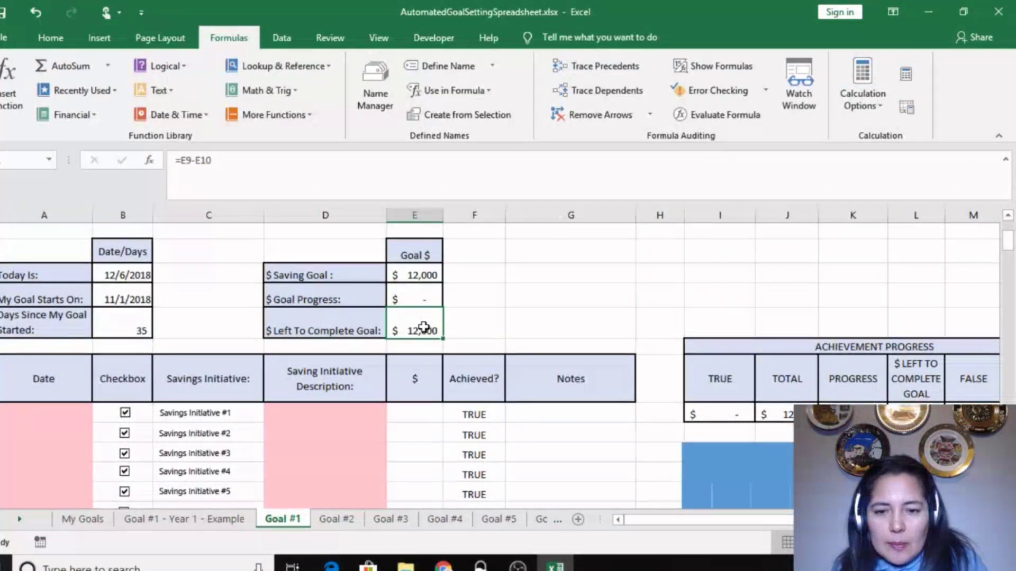
pyautogui.click(344, 323)
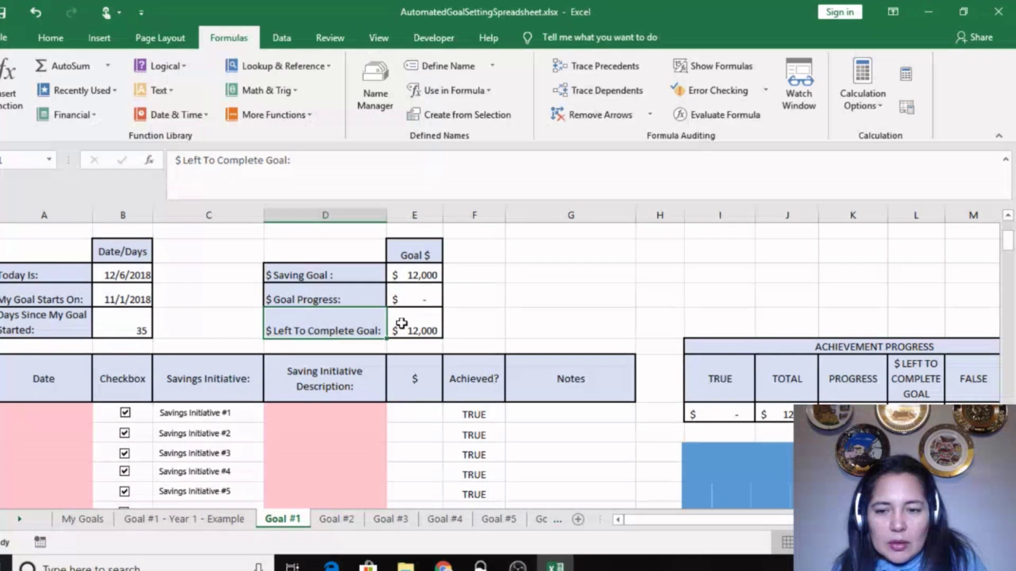
pyautogui.click(434, 328)
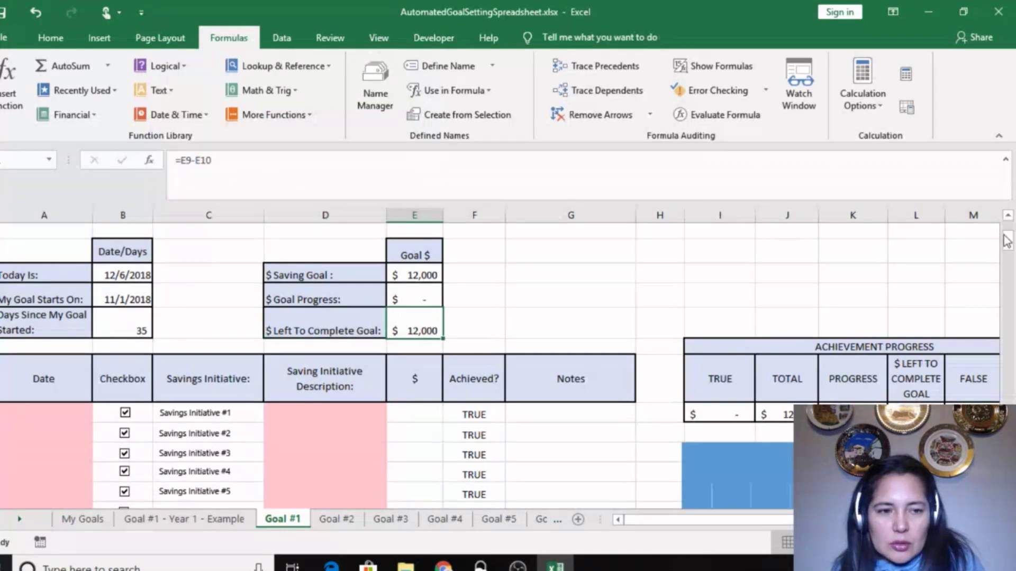
# Step: Copy the five 11/30/2018 dates from the example sheet into the Date column for Savings Initiatives #1 to #5 on Goal #1
pyautogui.scroll(-2, 444, 317)
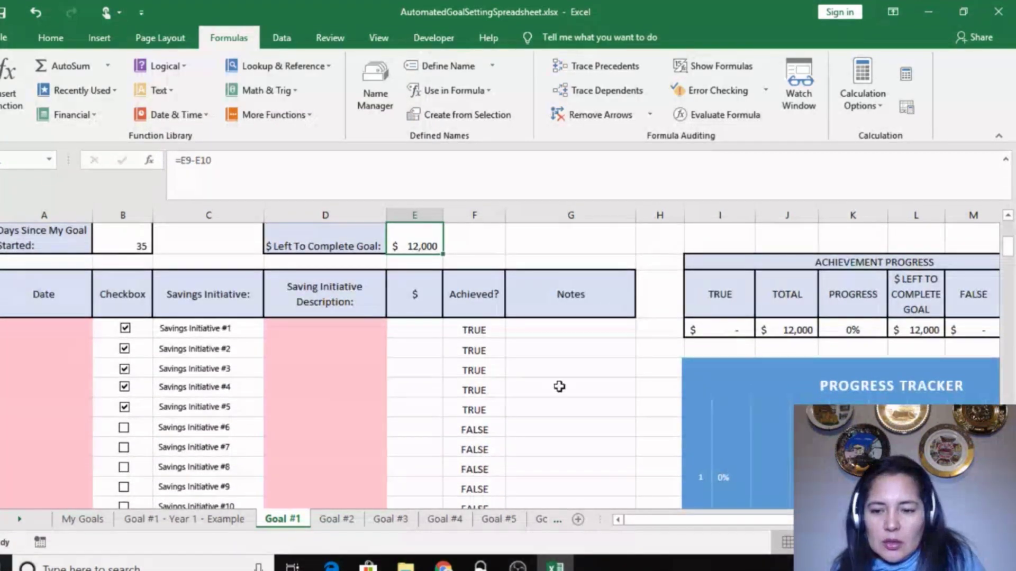
pyautogui.click(173, 526)
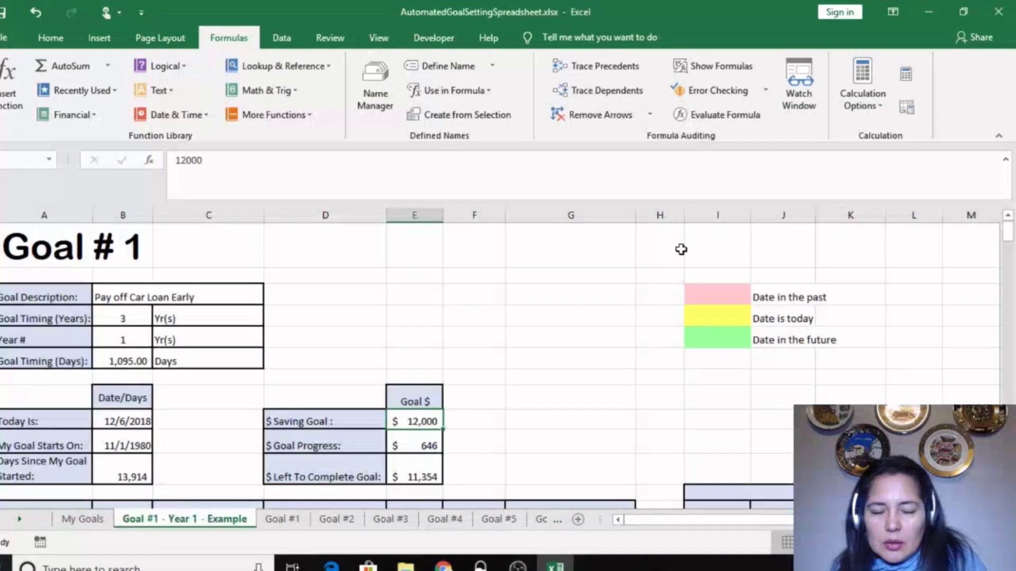
pyautogui.moveTo(1007, 231); pyautogui.dragTo(1010, 246)
pyautogui.moveTo(47, 374); pyautogui.dragTo(54, 452)
pyautogui.rightClick(53, 450)
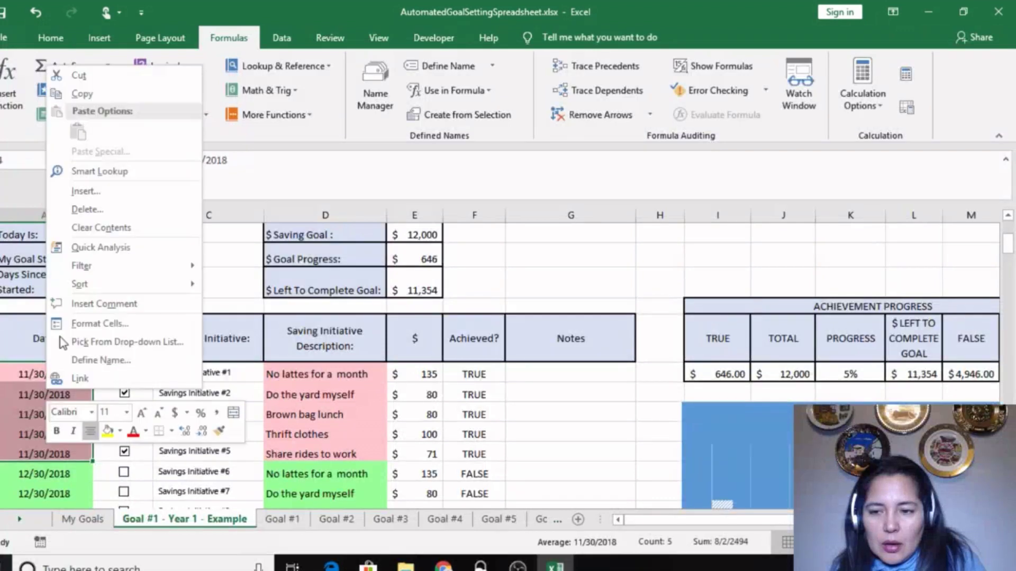
pyautogui.click(81, 95)
pyautogui.click(282, 519)
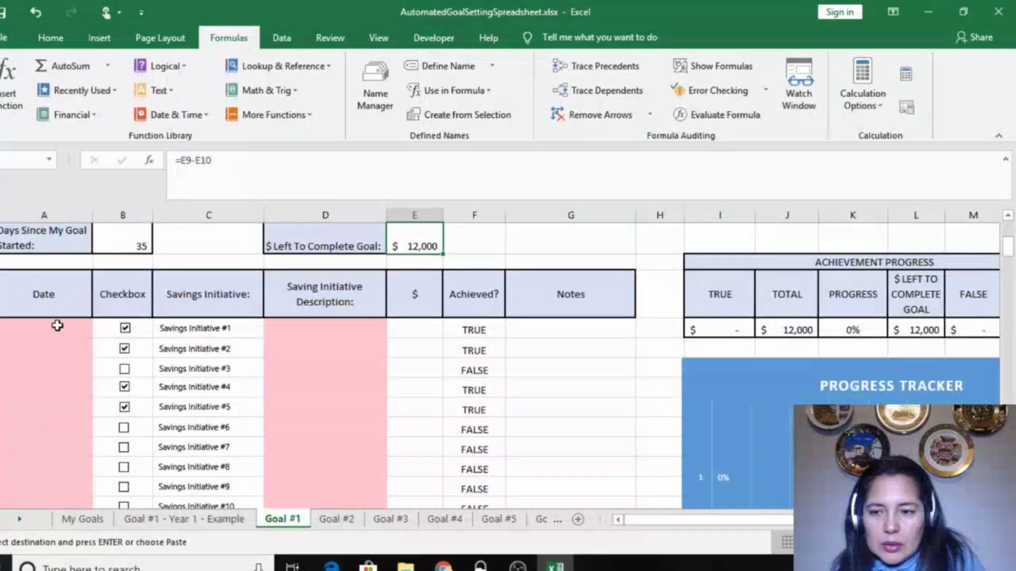
pyautogui.rightClick(57, 325)
pyautogui.click(88, 83)
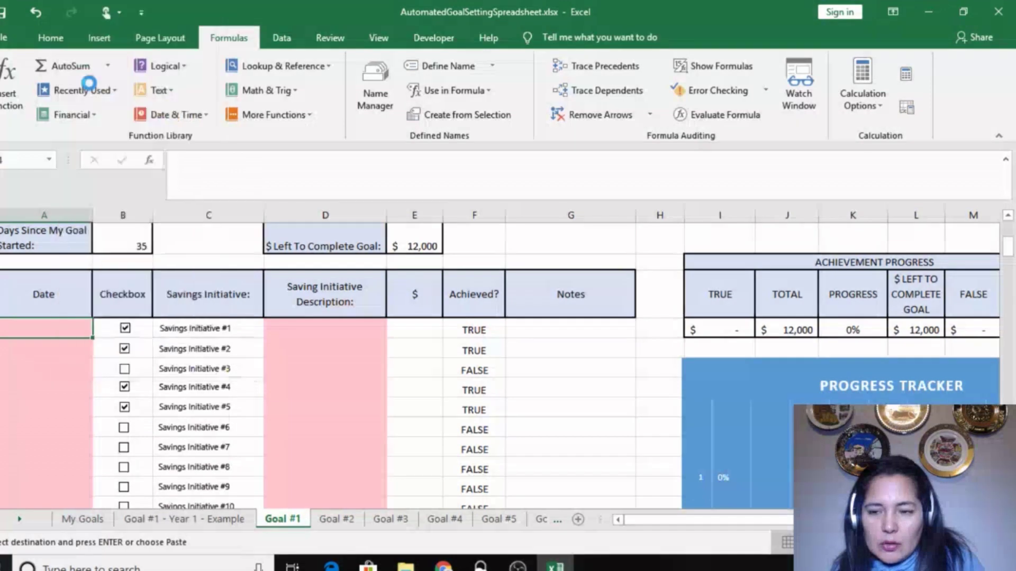
# Step: Copy the first five saving initiative descriptions, No lattes for a month to Share rides to work, from the example sheet to Goal #1
pyautogui.click(317, 368)
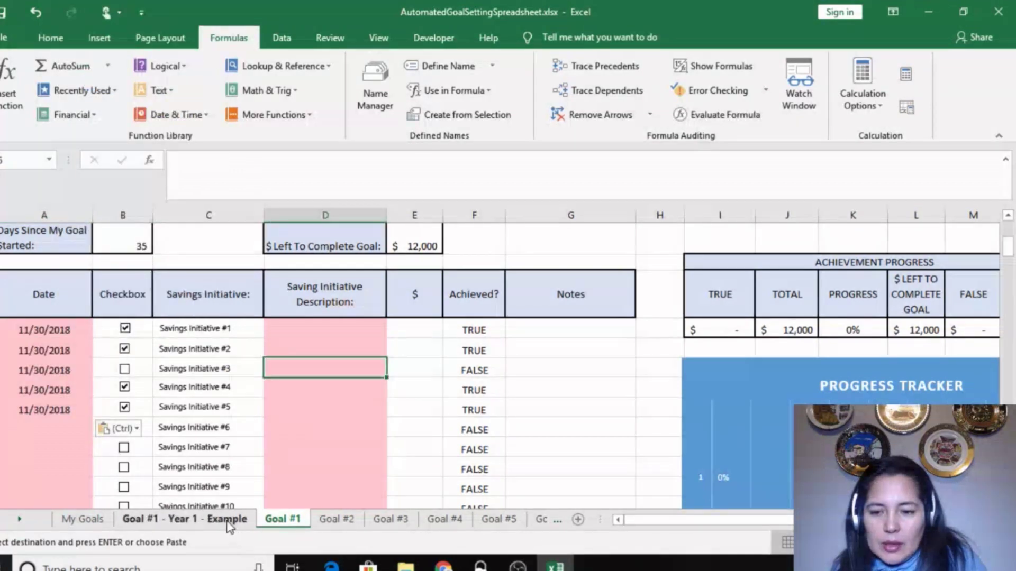
pyautogui.click(180, 519)
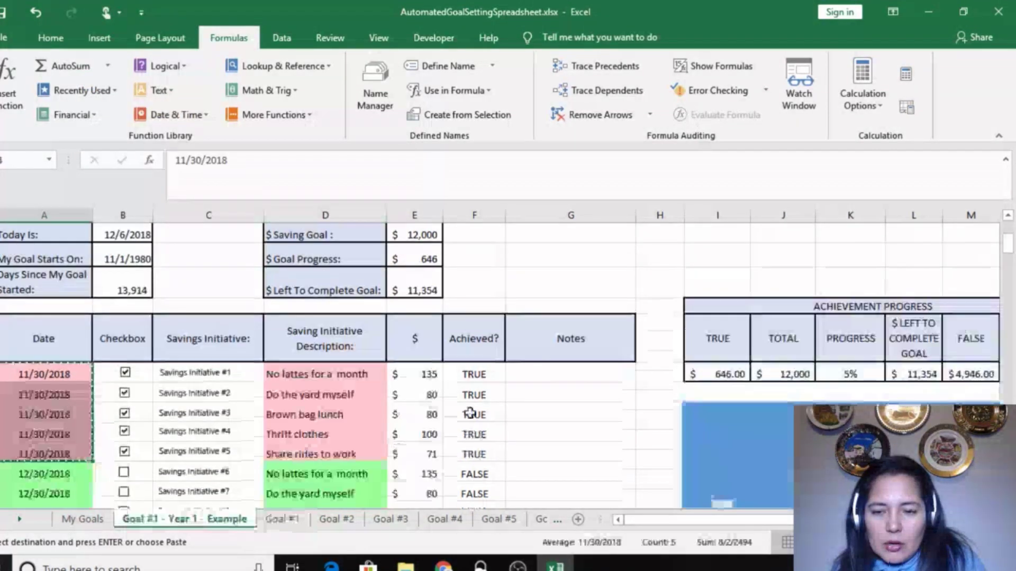
pyautogui.moveTo(353, 370); pyautogui.dragTo(347, 445)
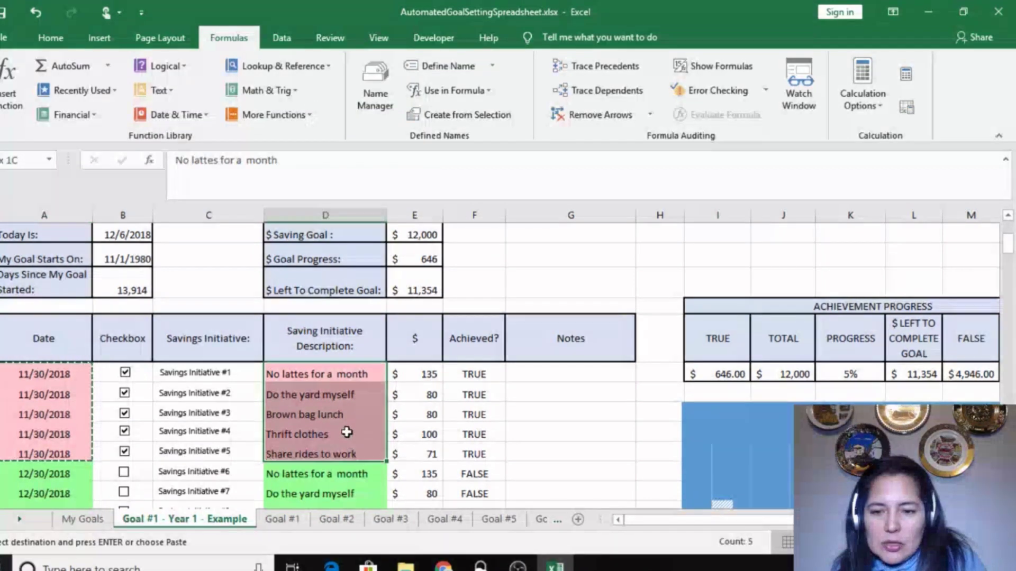
pyautogui.rightClick(345, 431)
pyautogui.click(377, 104)
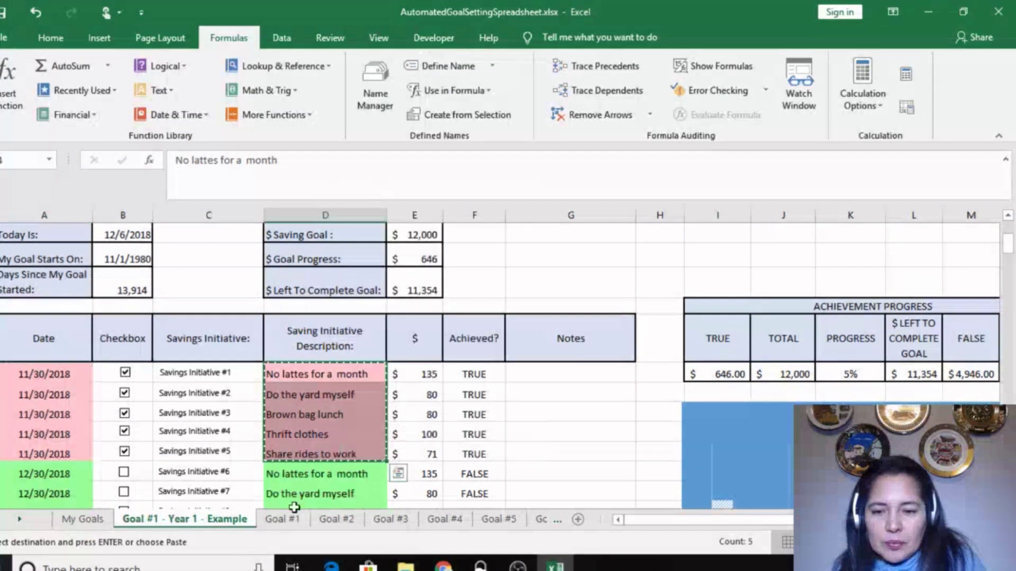
pyautogui.click(282, 519)
pyautogui.click(285, 328)
pyautogui.rightClick(288, 331)
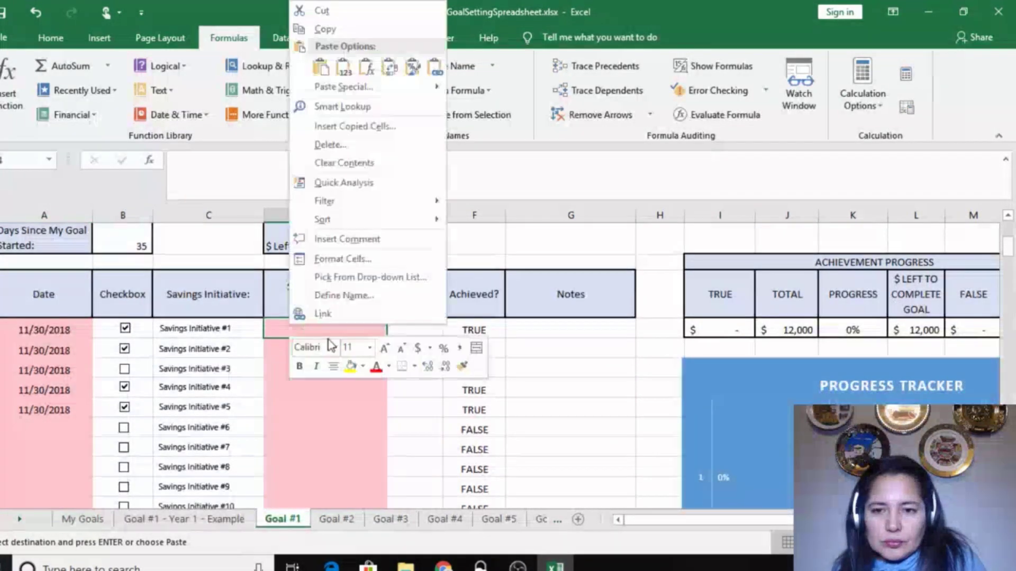
pyautogui.click(320, 67)
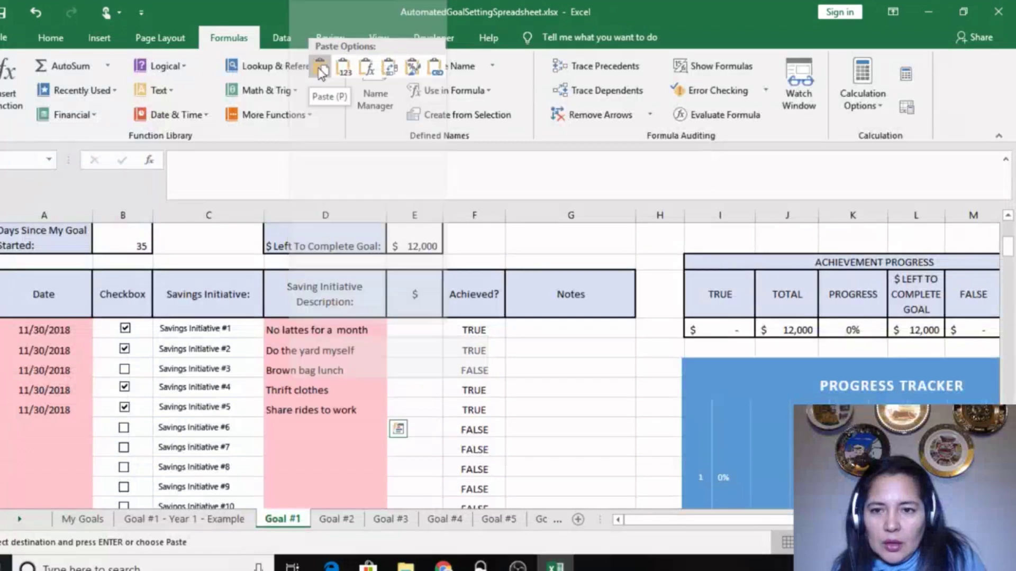
# Step: Review the pasted saving initiative descriptions and the $ cell beside the first one on Goal #1
pyautogui.click(320, 390)
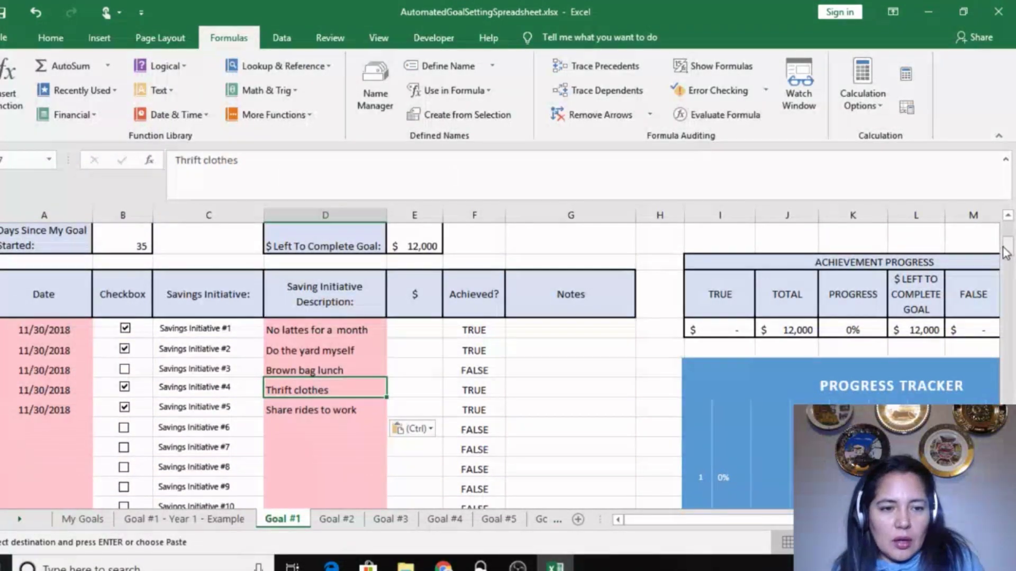
pyautogui.moveTo(1008, 247); pyautogui.dragTo(1009, 245)
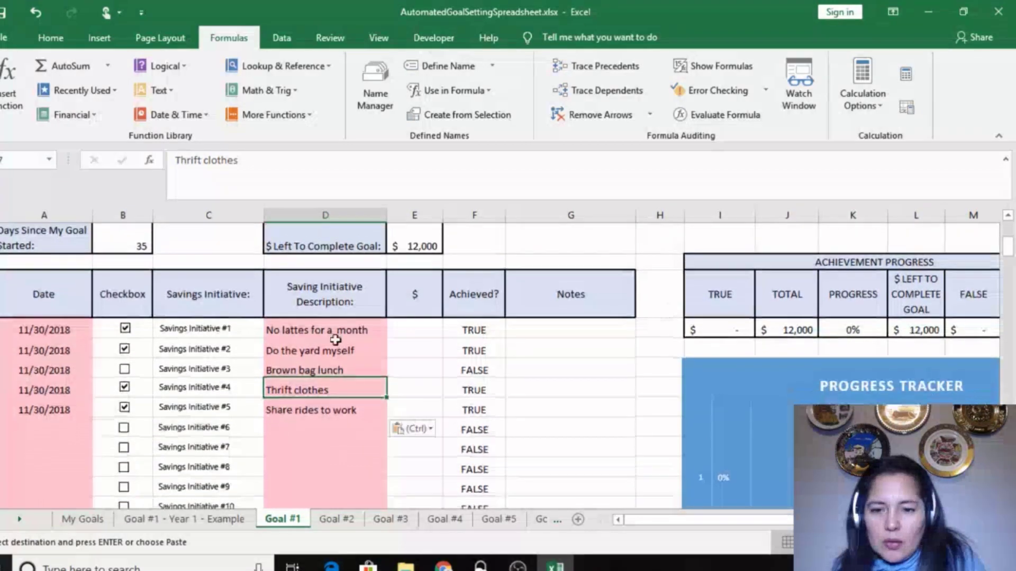
pyautogui.click(325, 331)
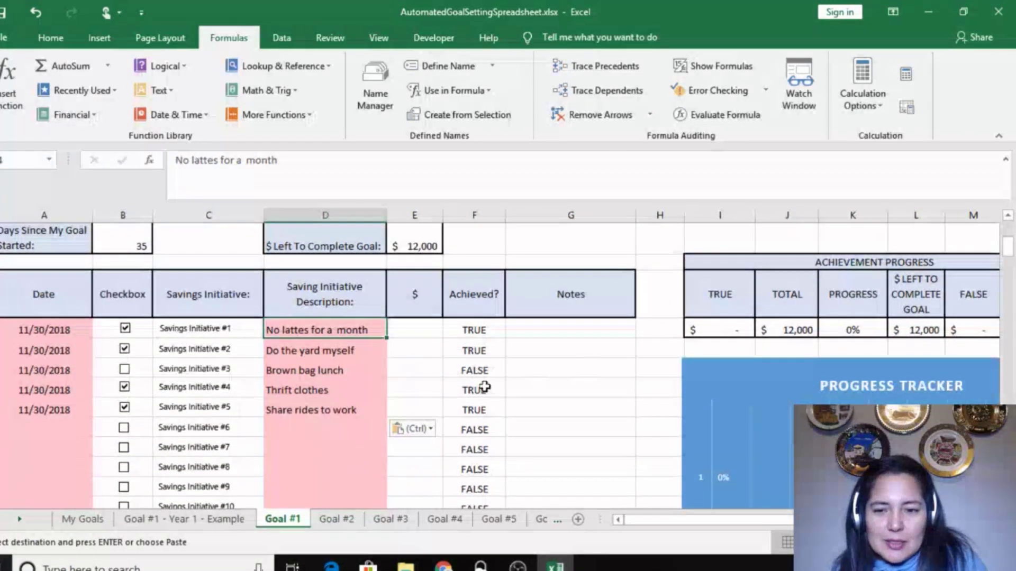
pyautogui.click(341, 347)
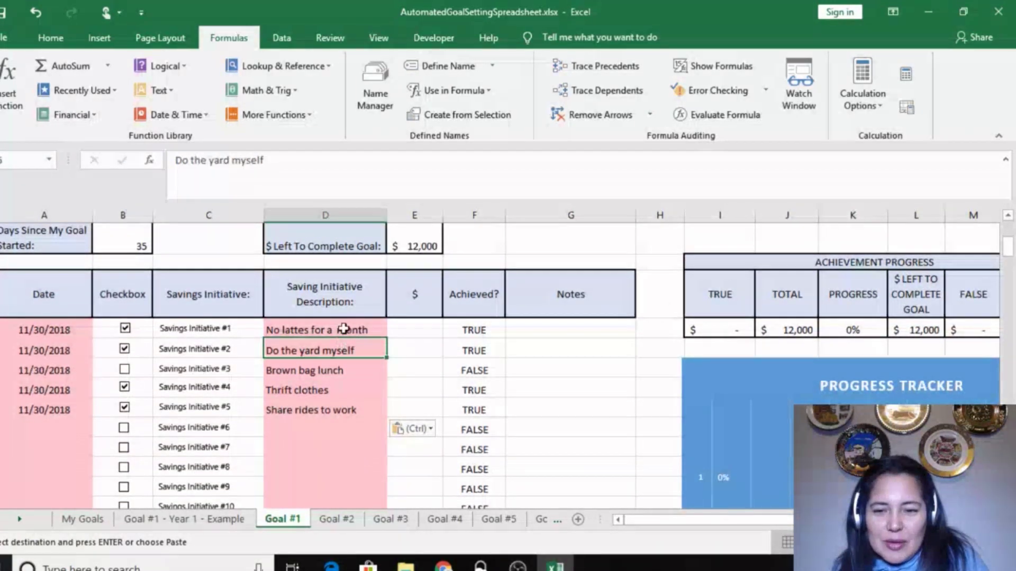
pyautogui.click(343, 329)
pyautogui.moveTo(1009, 249); pyautogui.dragTo(1008, 248)
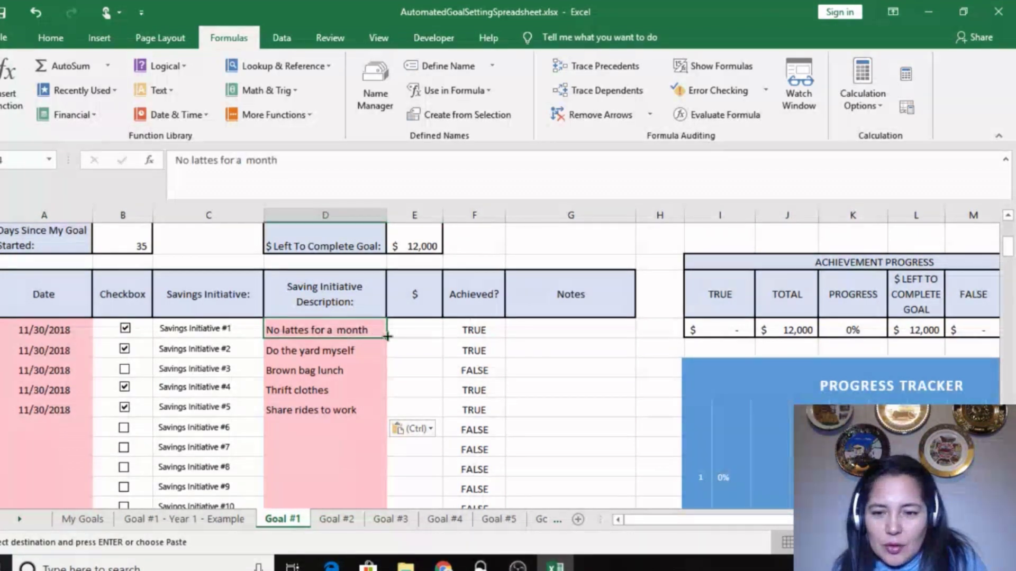
pyautogui.click(415, 335)
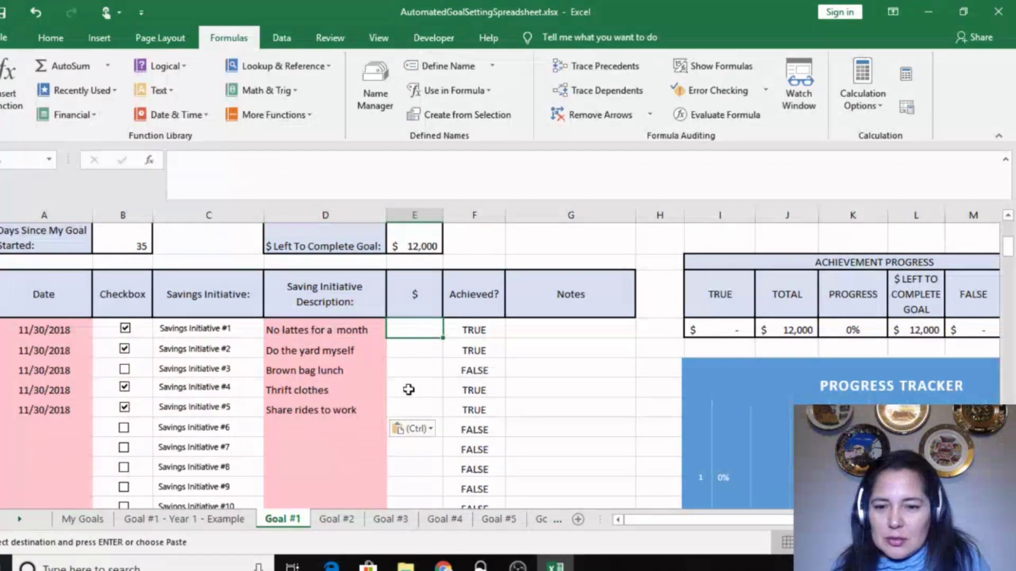
pyautogui.click(359, 349)
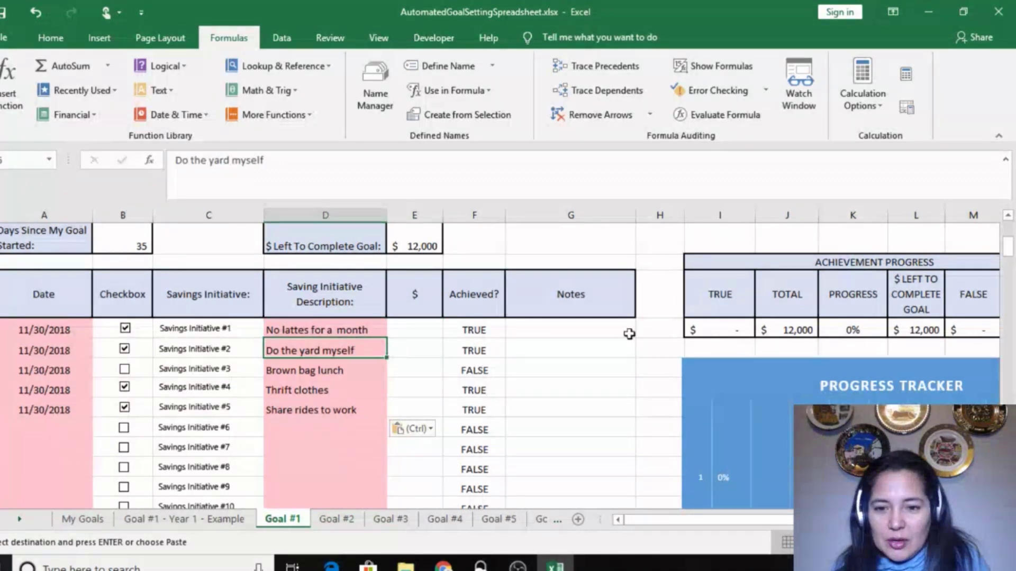
pyautogui.moveTo(1007, 239); pyautogui.dragTo(1007, 244)
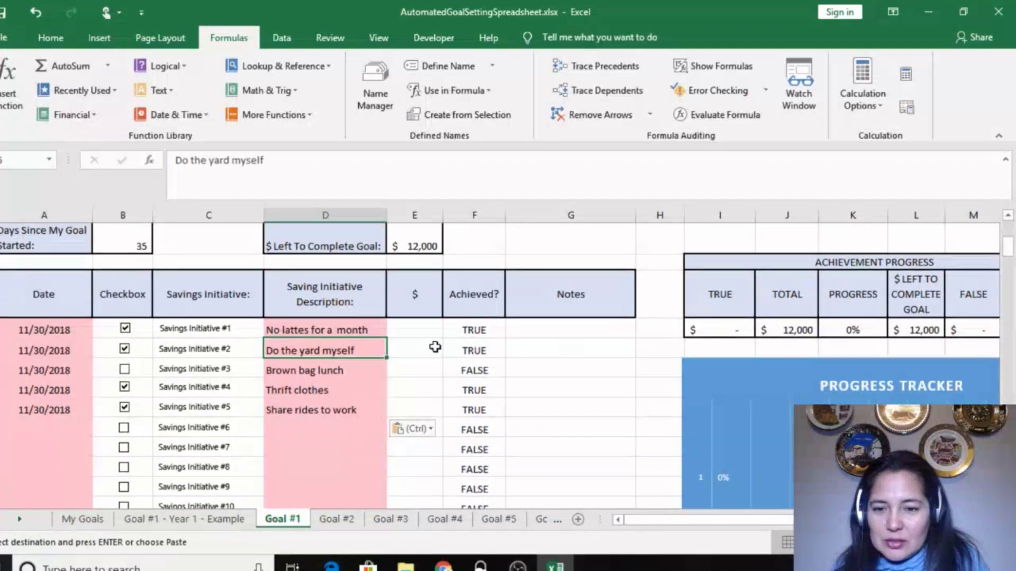
pyautogui.click(426, 326)
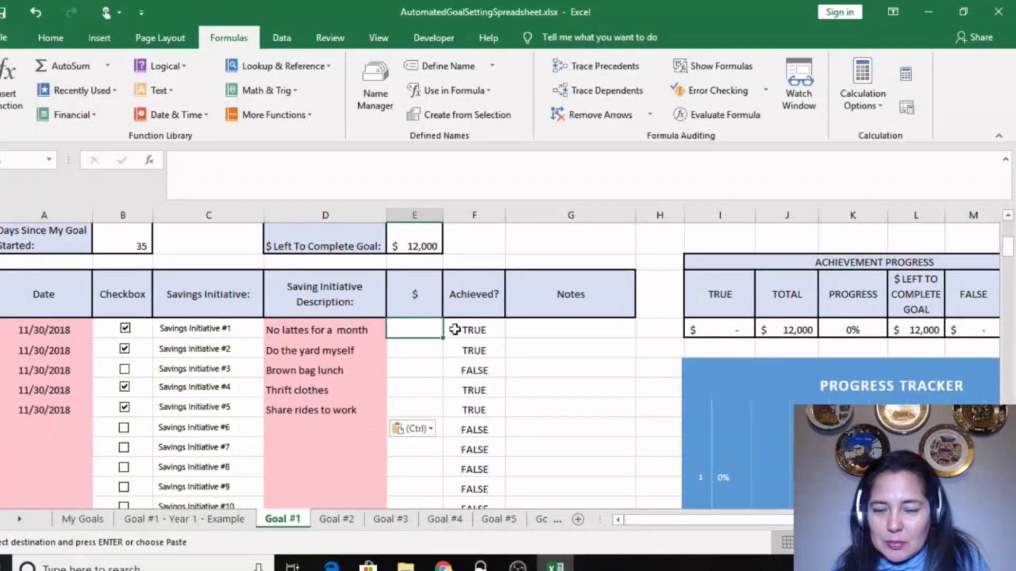
pyautogui.click(217, 522)
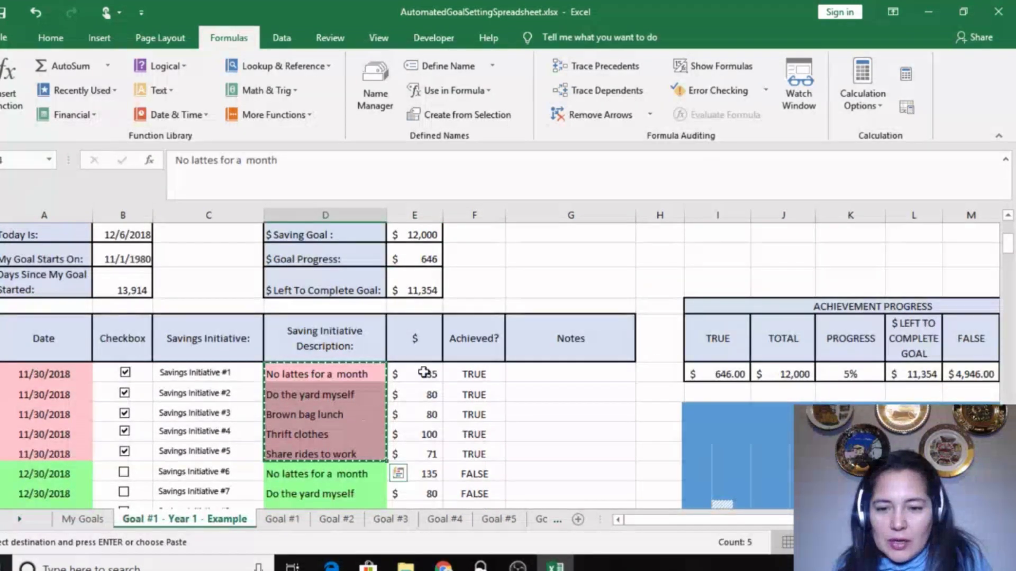
pyautogui.rightClick(424, 372)
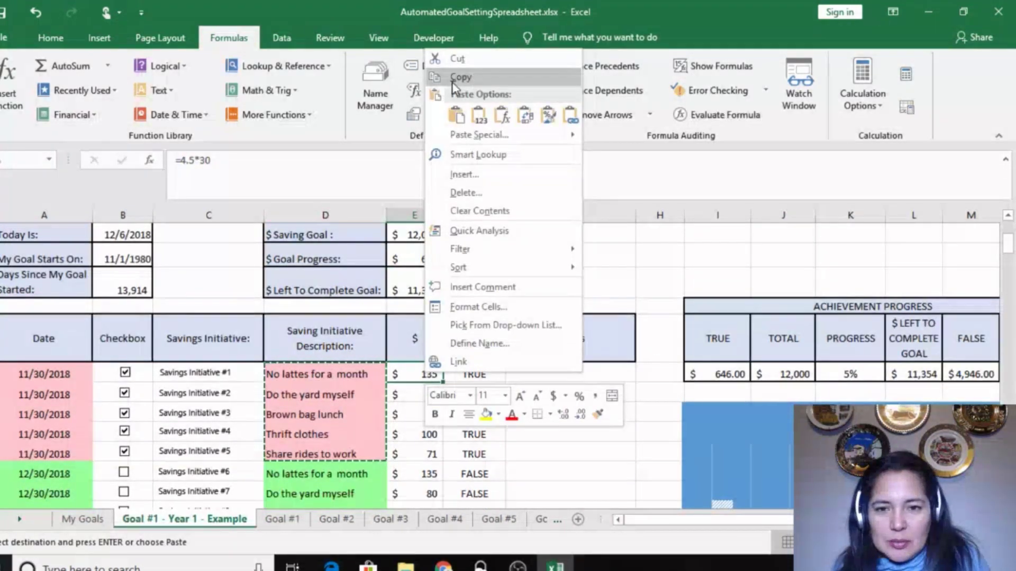
pyautogui.click(451, 79)
pyautogui.click(282, 519)
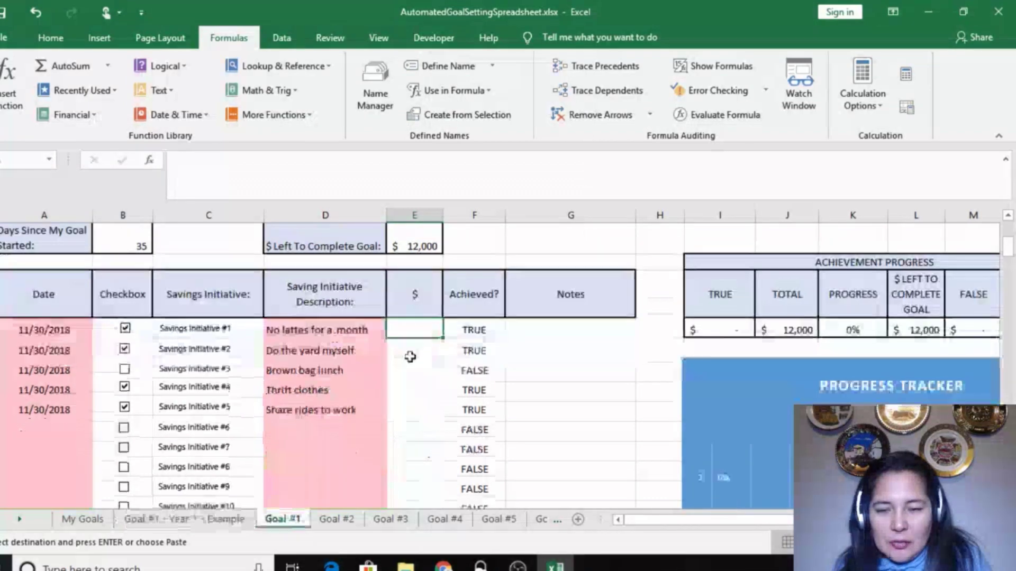
pyautogui.click(409, 328)
pyautogui.rightClick(410, 329)
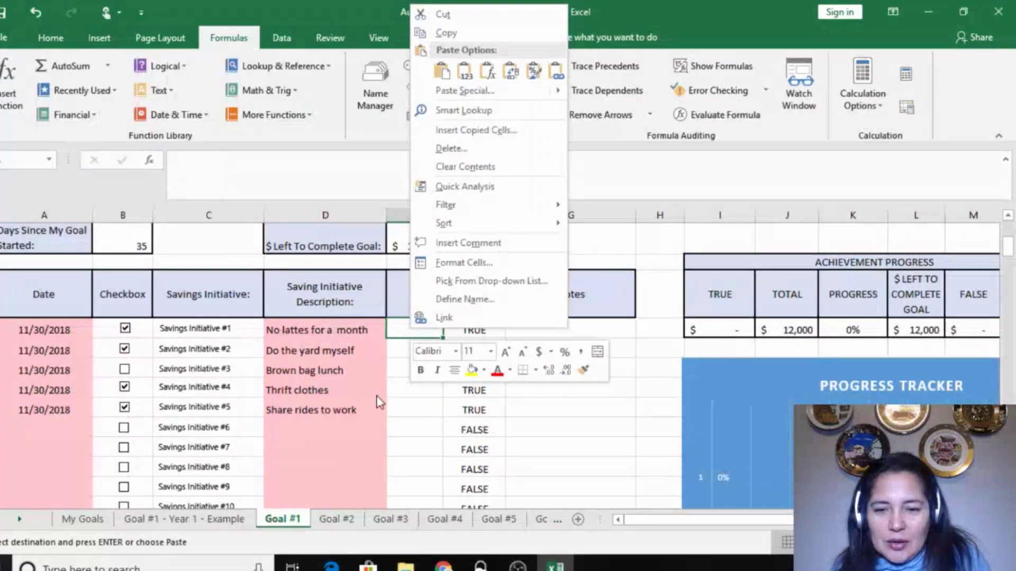
pyautogui.click(397, 332)
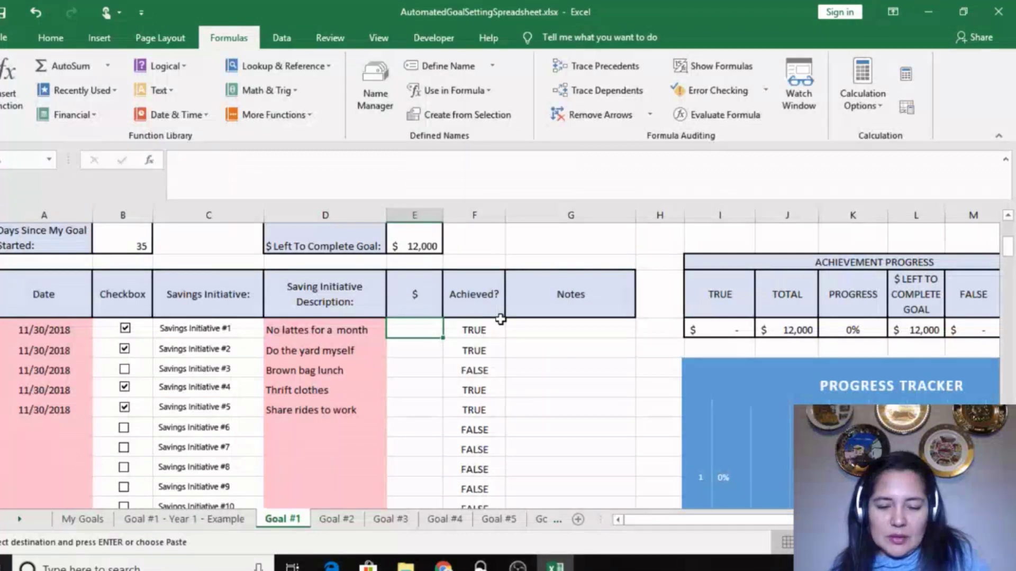
# Step: Enter the formula =4.5*7*4 as the $ amount for the No lattes for a month initiative
pyautogui.write('=4')
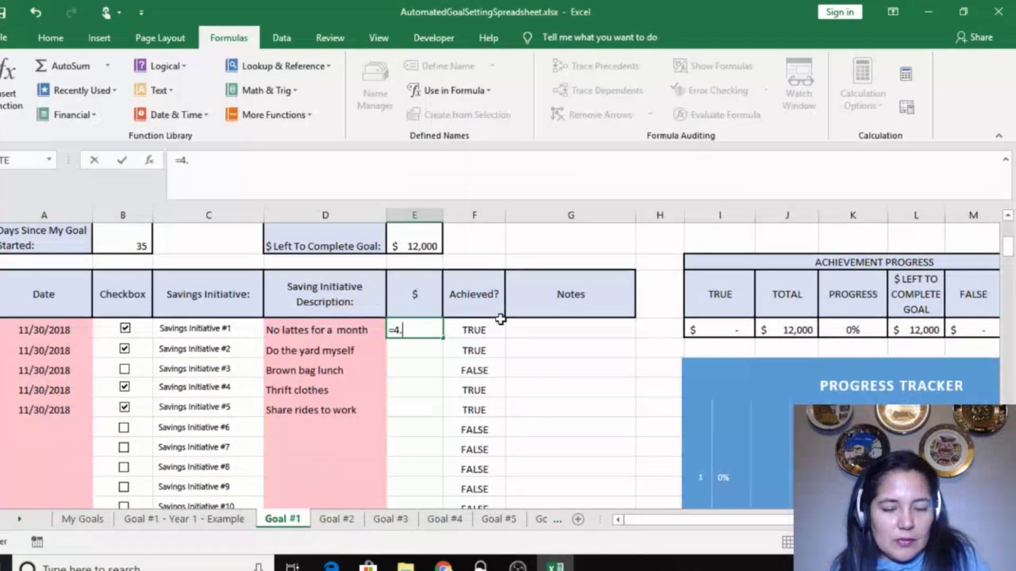
pyautogui.write('.5*7')
pyautogui.hotkey('ctrl', 'Return')
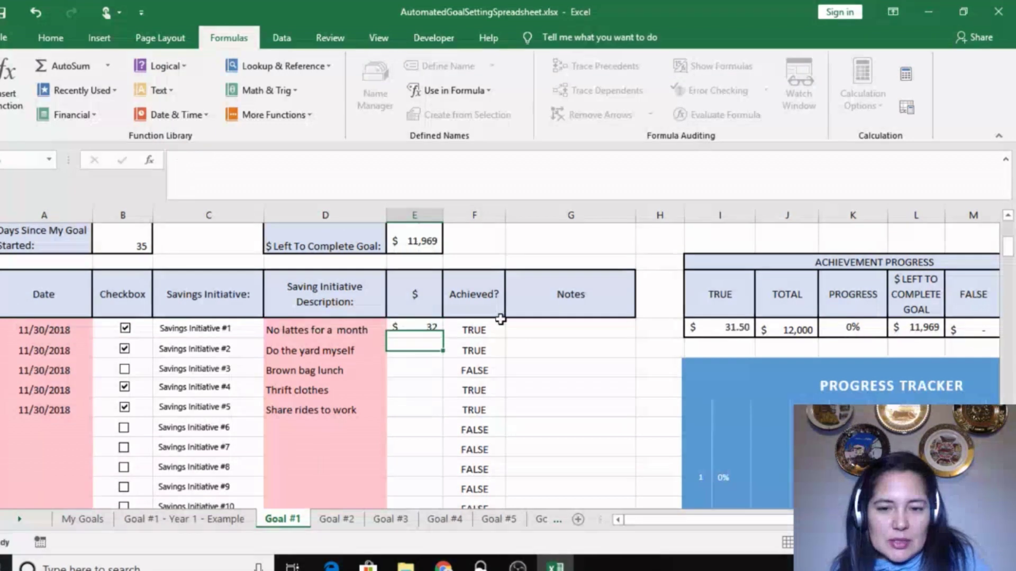
pyautogui.click(248, 160)
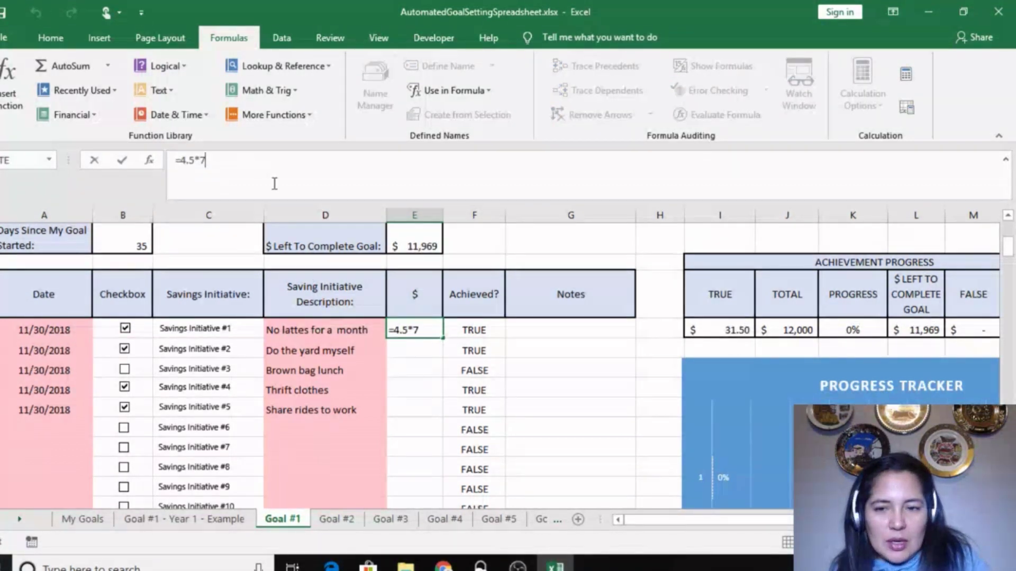
pyautogui.write('*4')
pyautogui.press('Return')
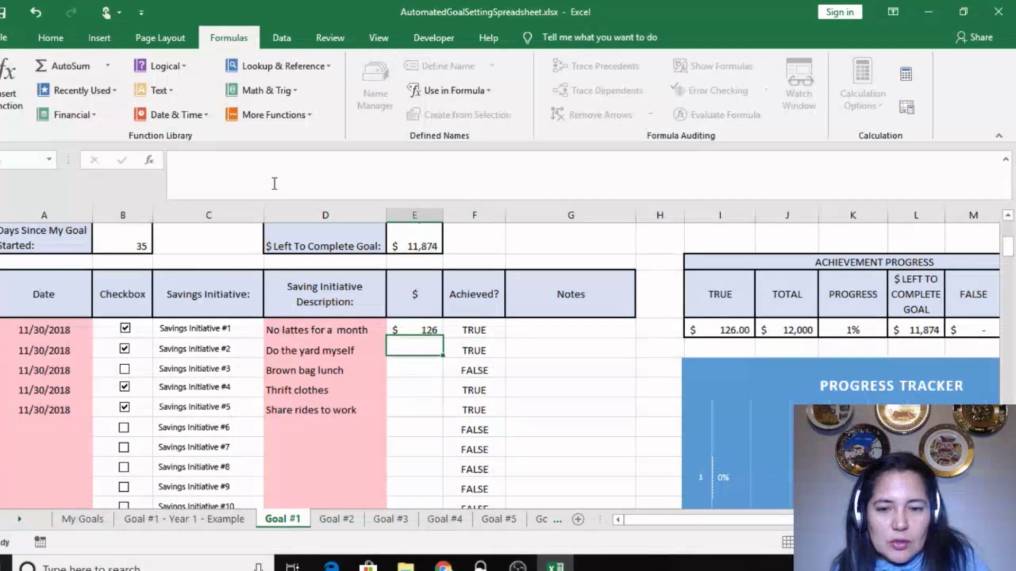
pyautogui.click(398, 330)
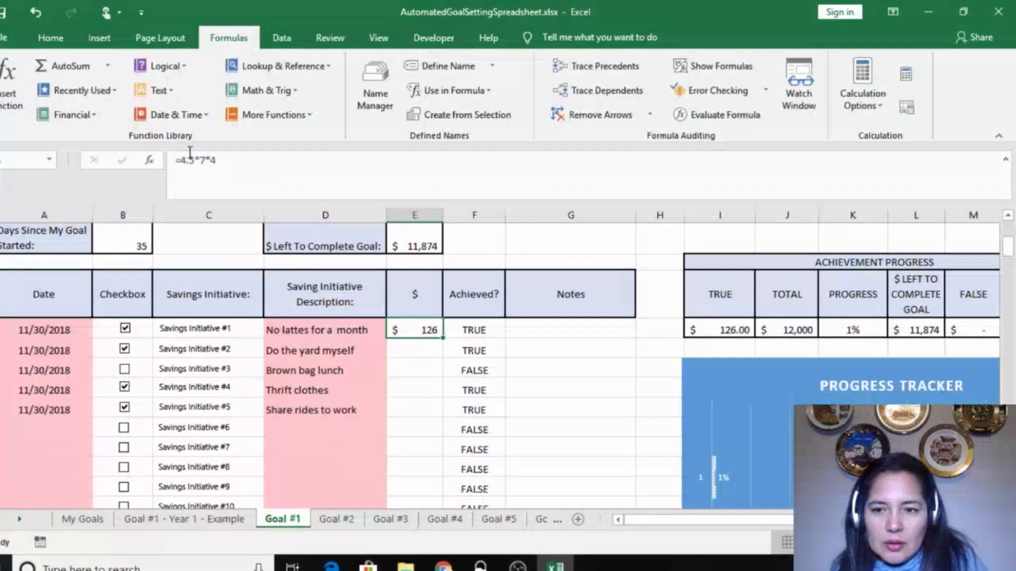
# Step: Change the No lattes for a month $ formula on Goal #1 to =4.5*30, matching the example sheet
pyautogui.click(183, 519)
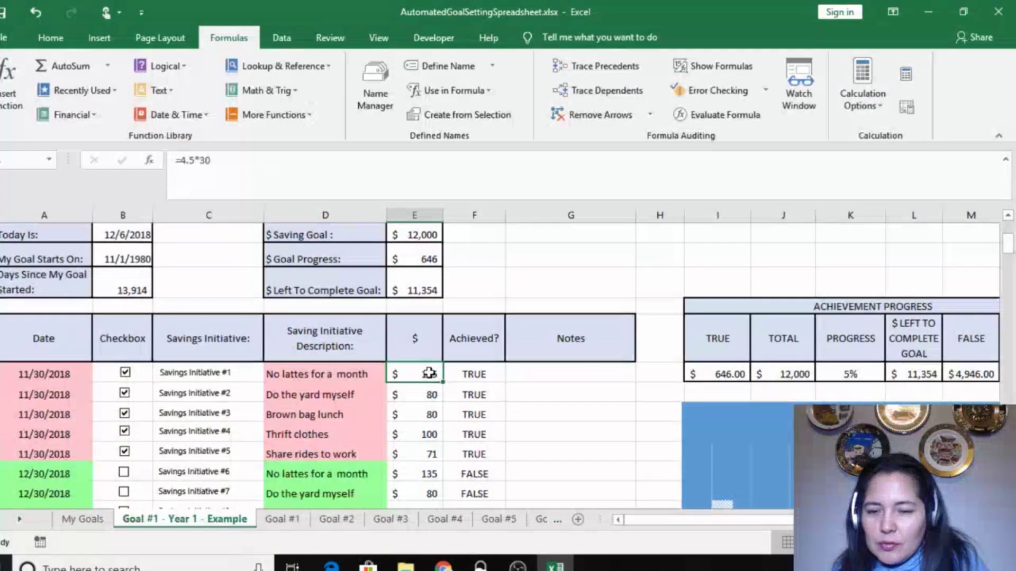
pyautogui.click(294, 518)
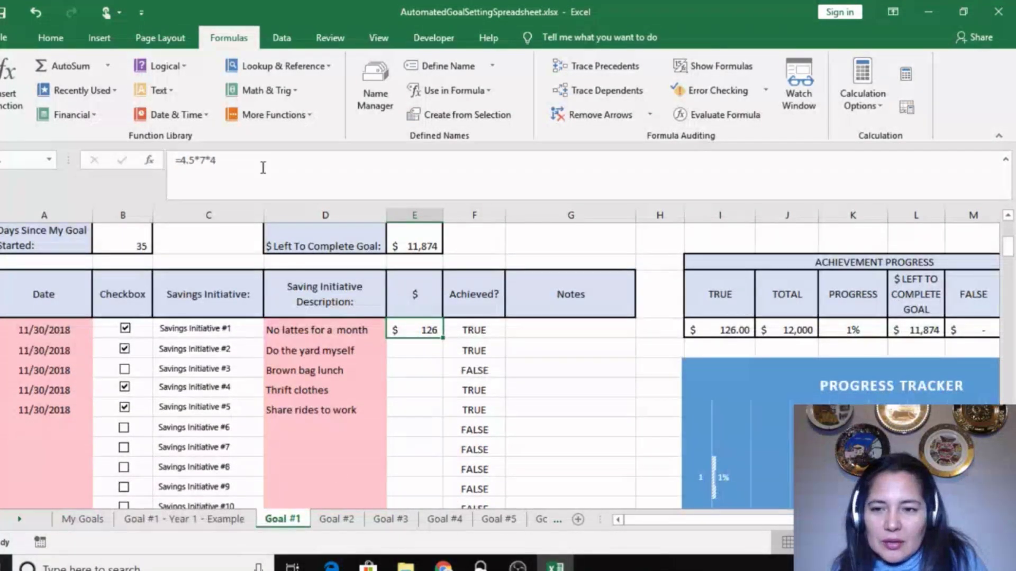
pyautogui.click(251, 165)
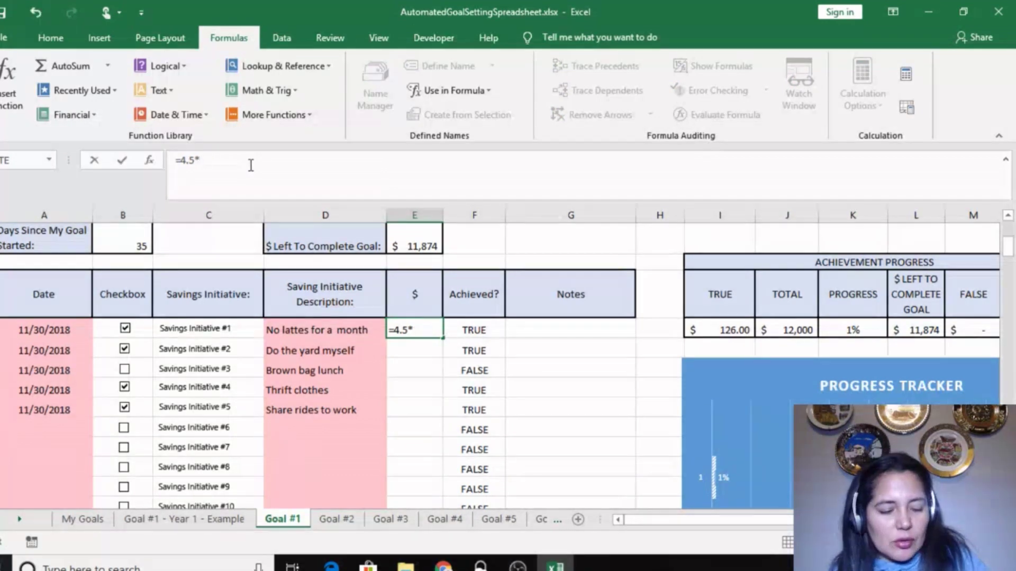
pyautogui.write('30')
pyautogui.press('Return')
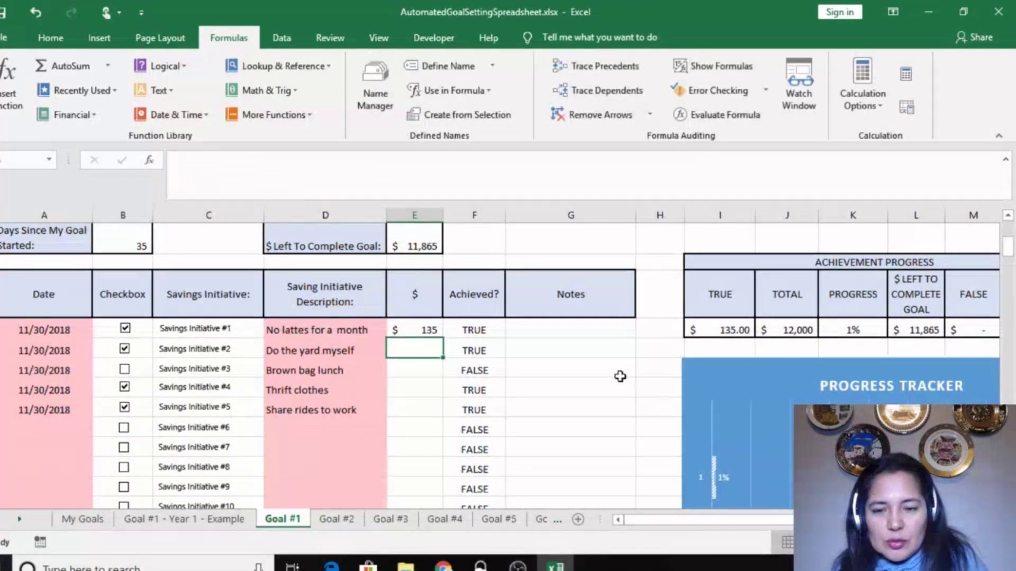
# Step: Copy the $80 amount for Do the yard myself from the example sheet into its $ cell on Goal #1
pyautogui.click(419, 405)
pyautogui.click(379, 351)
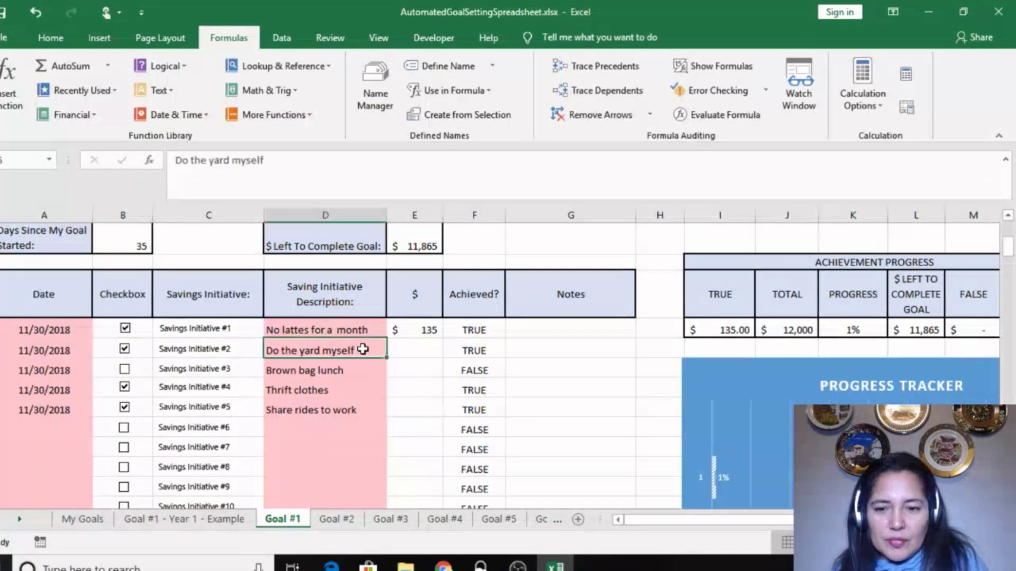
pyautogui.click(401, 350)
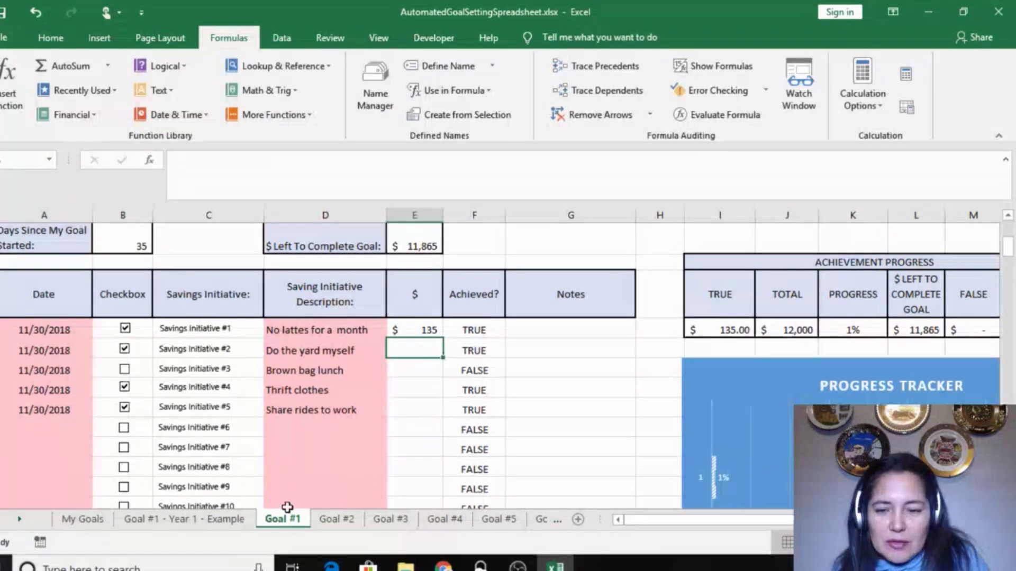
pyautogui.click(224, 521)
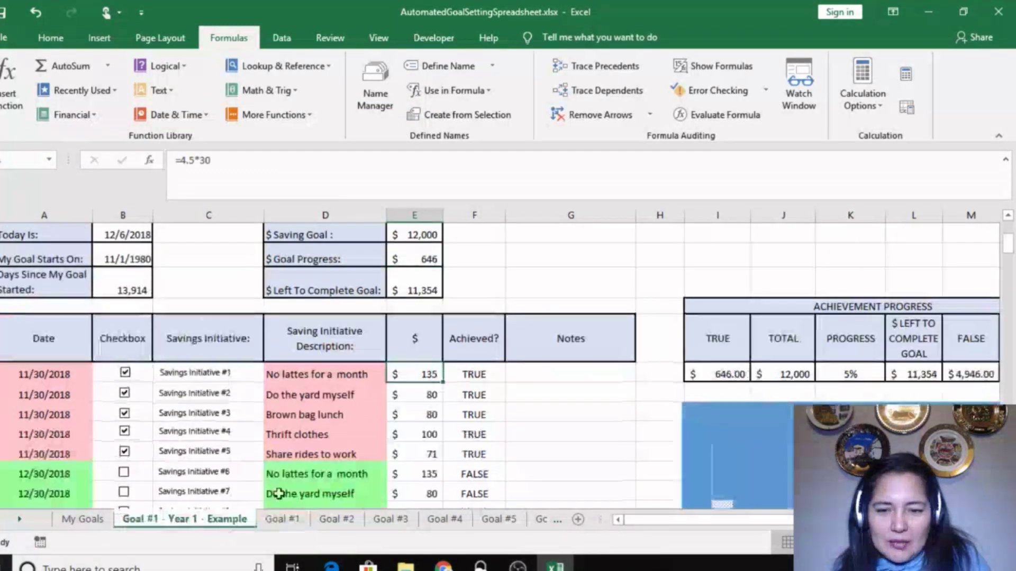
pyautogui.click(433, 395)
pyautogui.rightClick(435, 398)
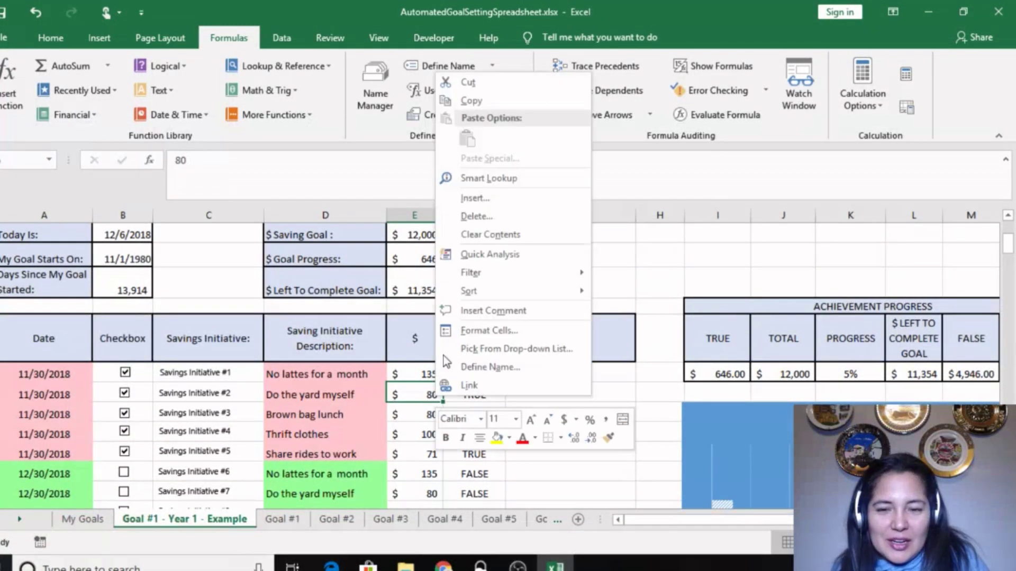
pyautogui.click(469, 100)
pyautogui.click(282, 520)
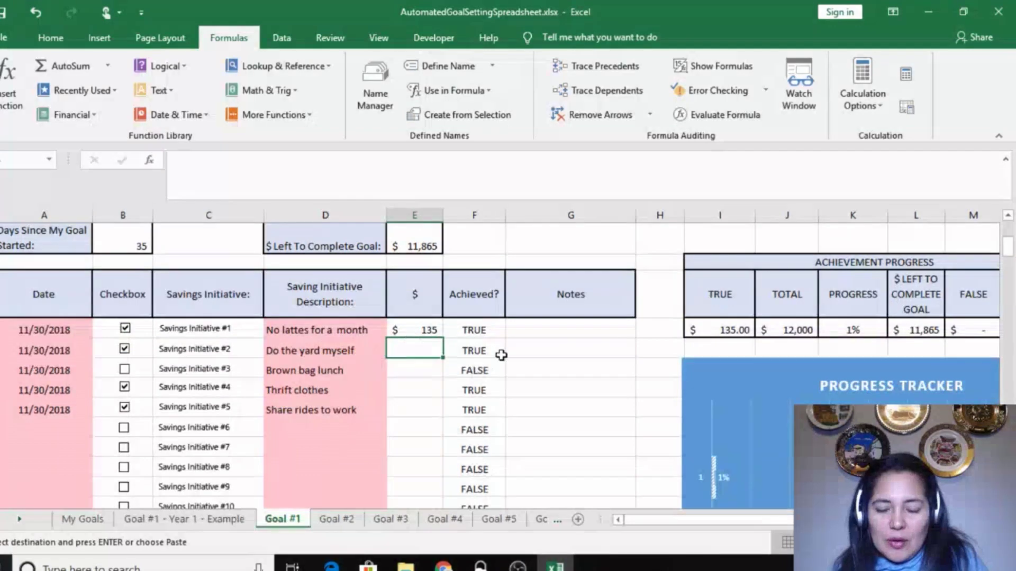
pyautogui.hotkey('ctrl', 'v')
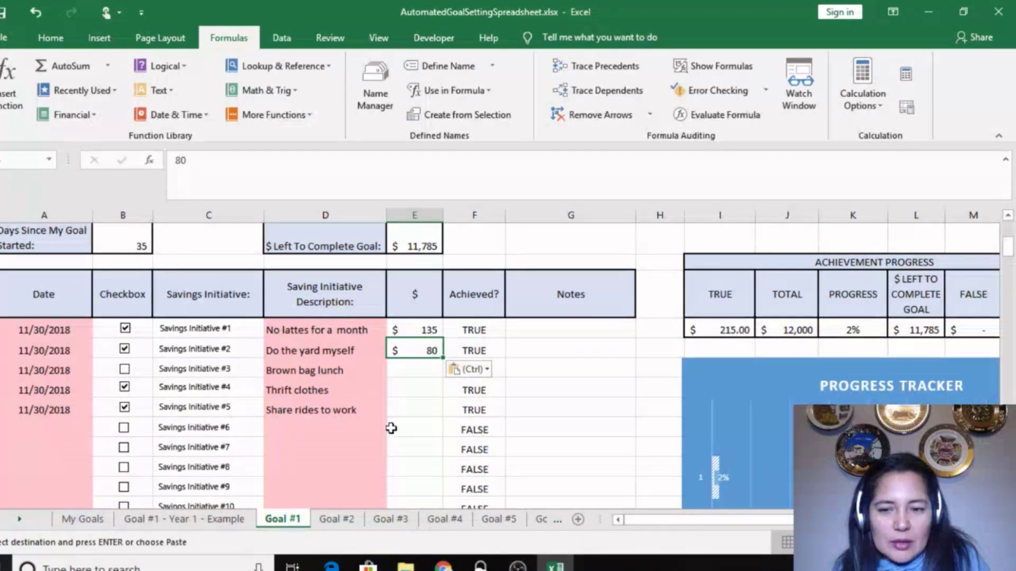
# Step: Copy the Brown bag lunch formula =4*5*4 from the example sheet into its $ cell on Goal #1 and inspect it
pyautogui.click(203, 523)
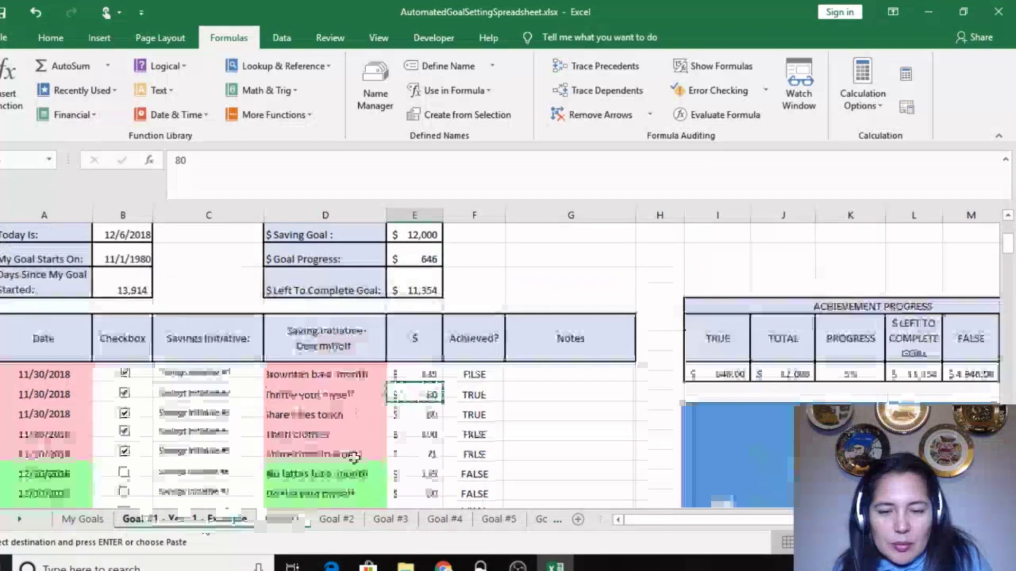
pyautogui.click(440, 411)
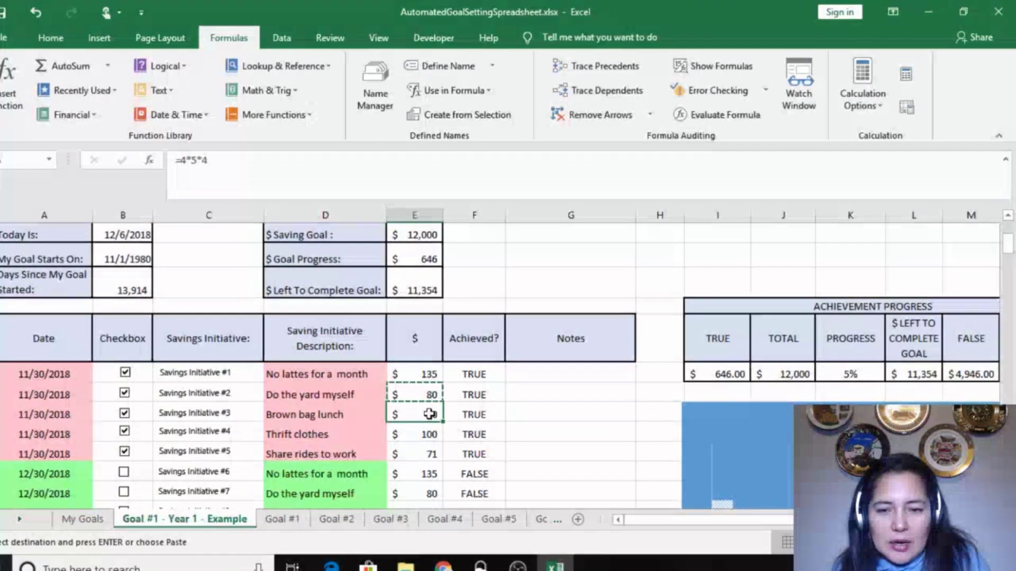
pyautogui.rightClick(431, 415)
pyautogui.click(467, 119)
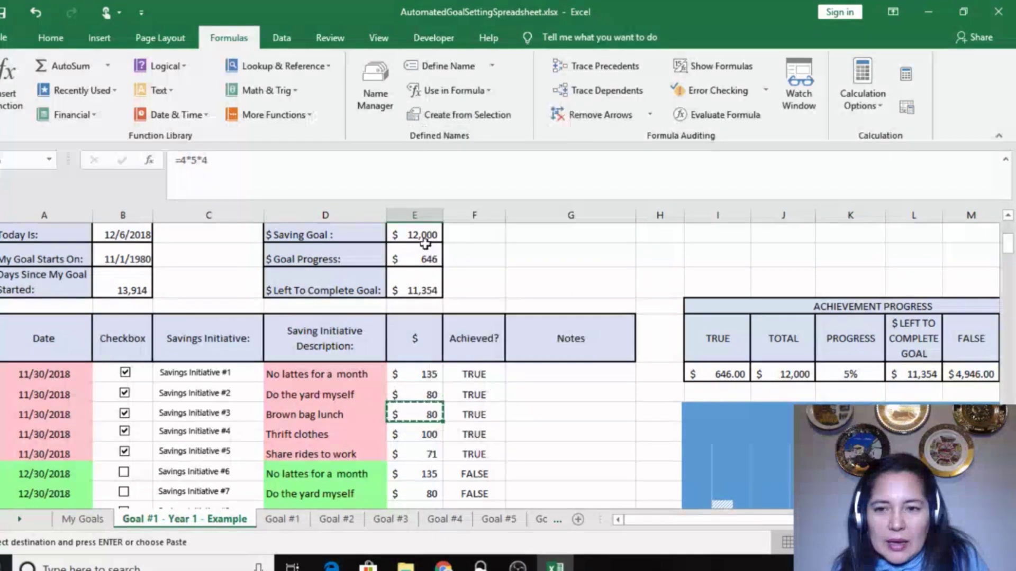
pyautogui.click(288, 522)
pyautogui.click(412, 369)
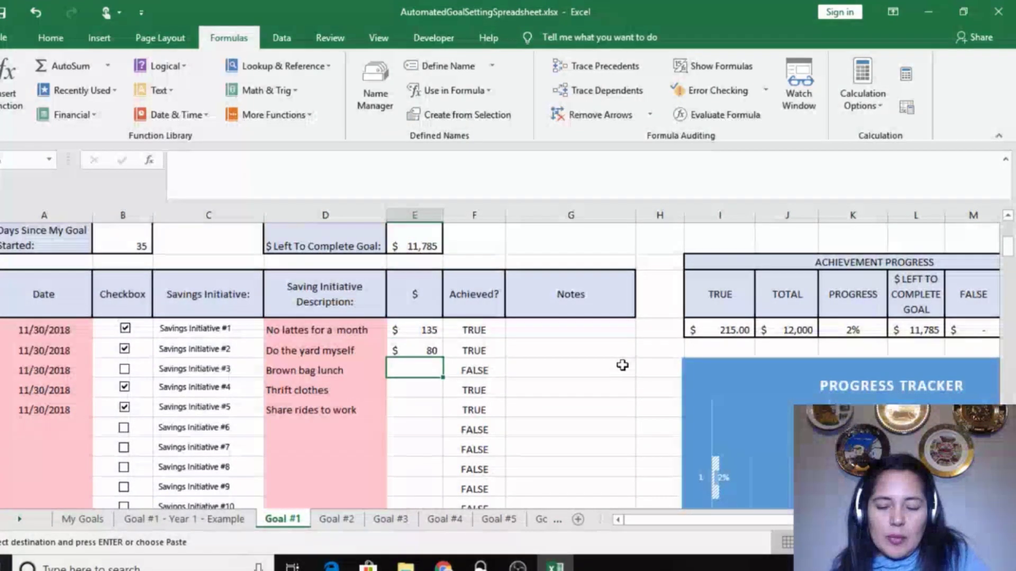
pyautogui.hotkey('ctrl', 'v')
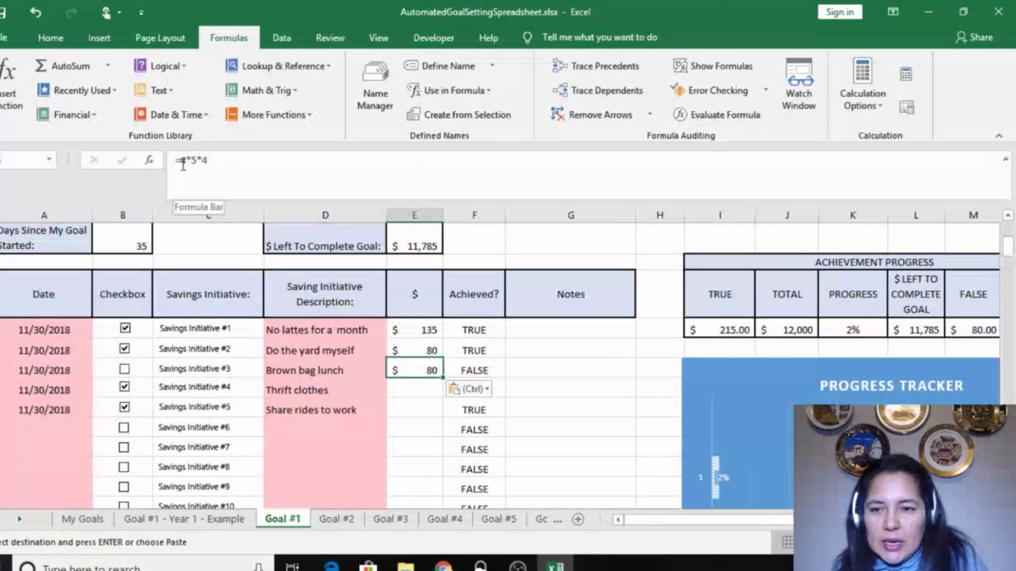
pyautogui.click(219, 159)
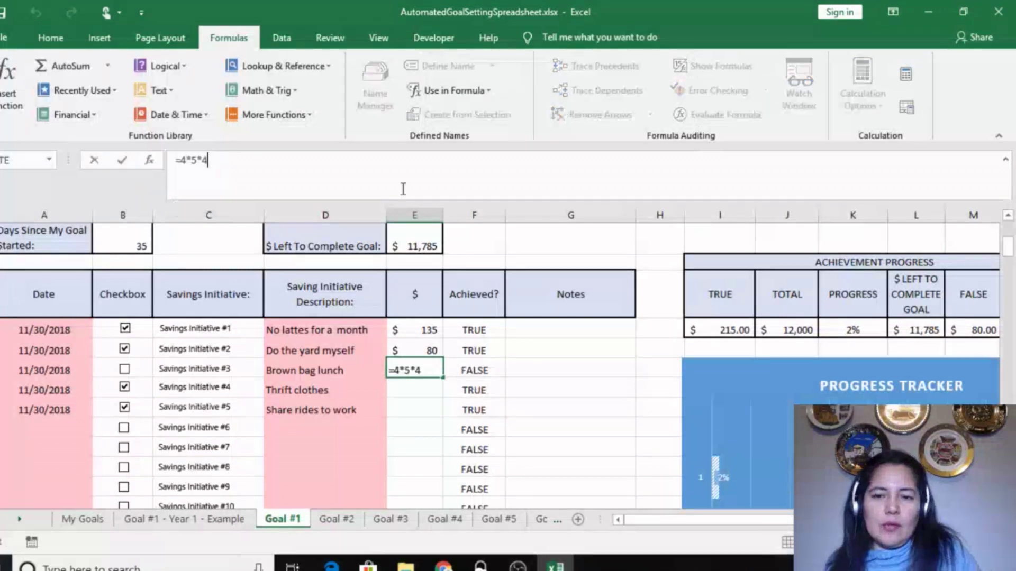
pyautogui.click(415, 410)
pyautogui.click(429, 365)
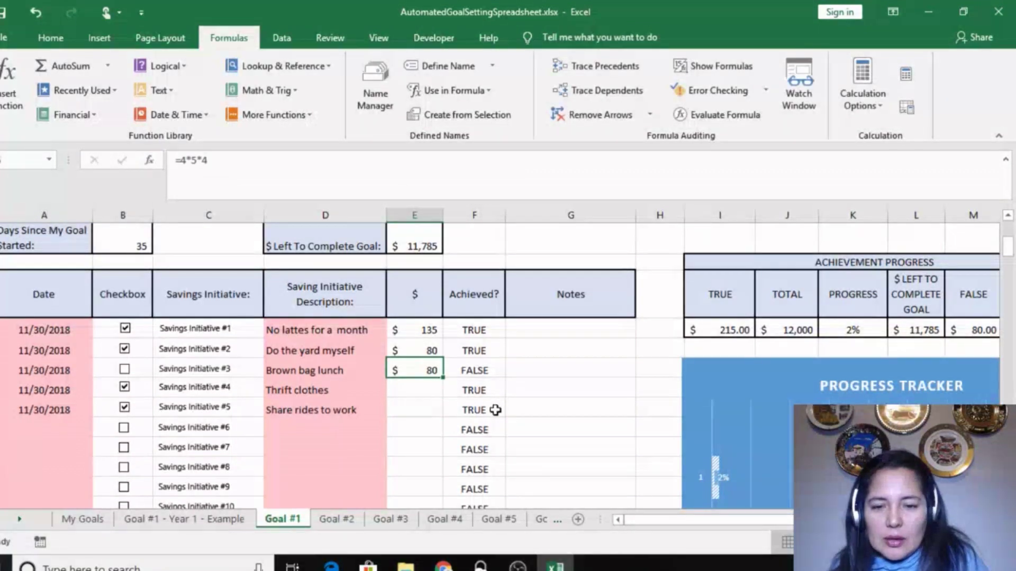
# Step: Copy the $100 amount for Thrift clothes from the example sheet into its $ cell on Goal #1
pyautogui.click(199, 524)
pyautogui.click(426, 434)
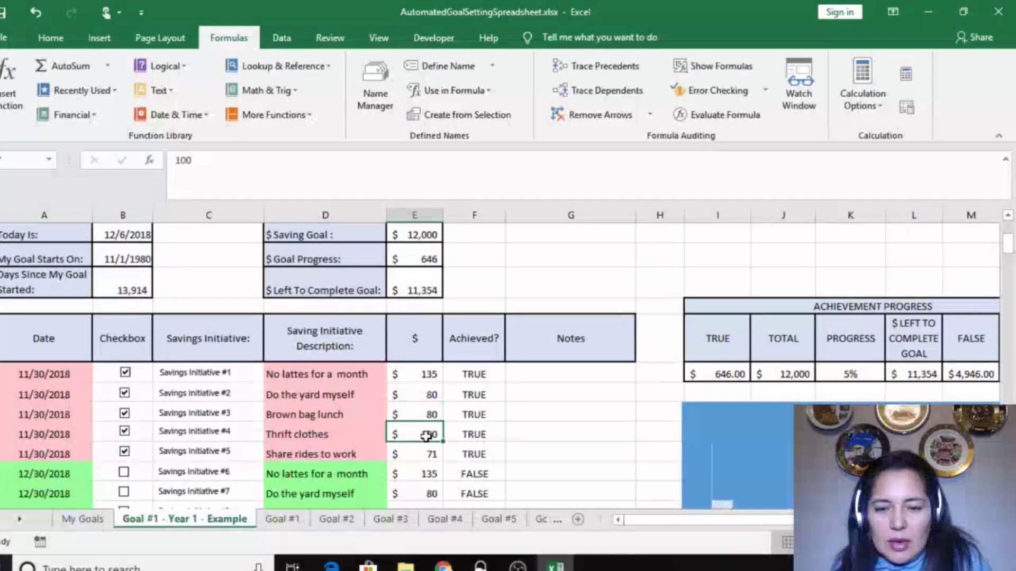
pyautogui.rightClick(427, 435)
pyautogui.click(464, 141)
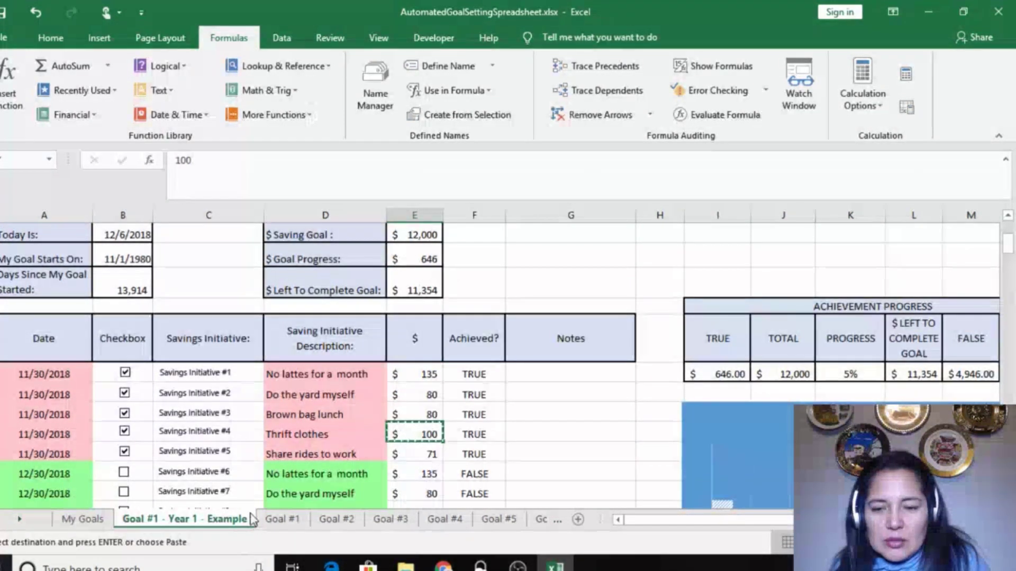
pyautogui.click(282, 519)
pyautogui.click(410, 385)
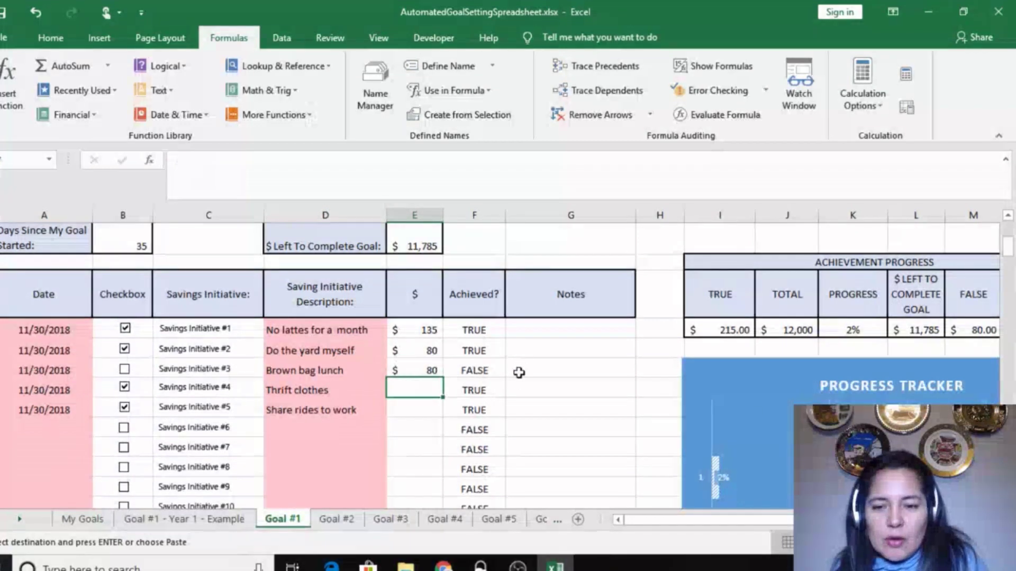
pyautogui.hotkey('ctrl', 'v')
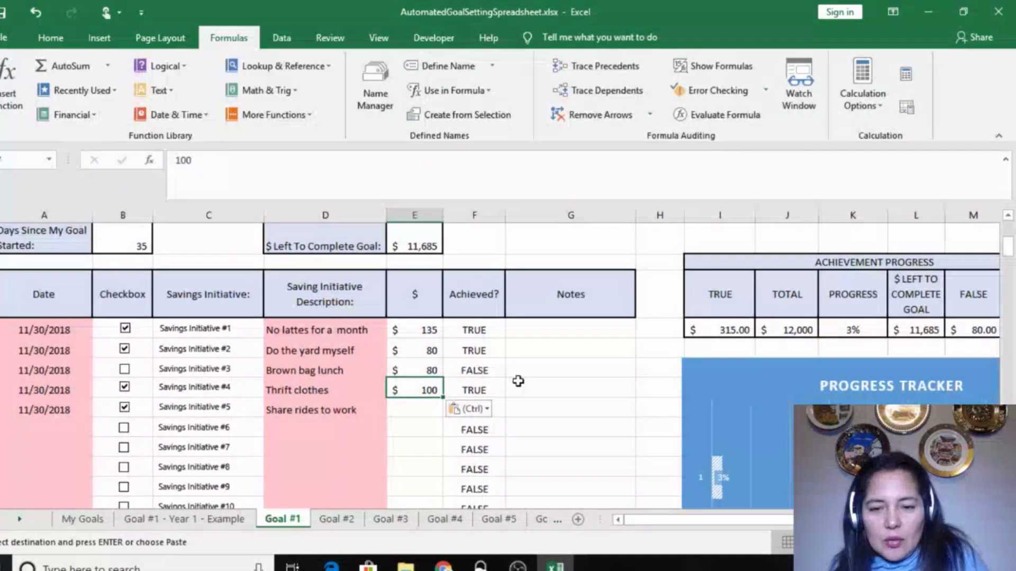
# Step: Review the Thrift clothes amount and the $ cell for Share rides to work on Goal #1
pyautogui.click(425, 411)
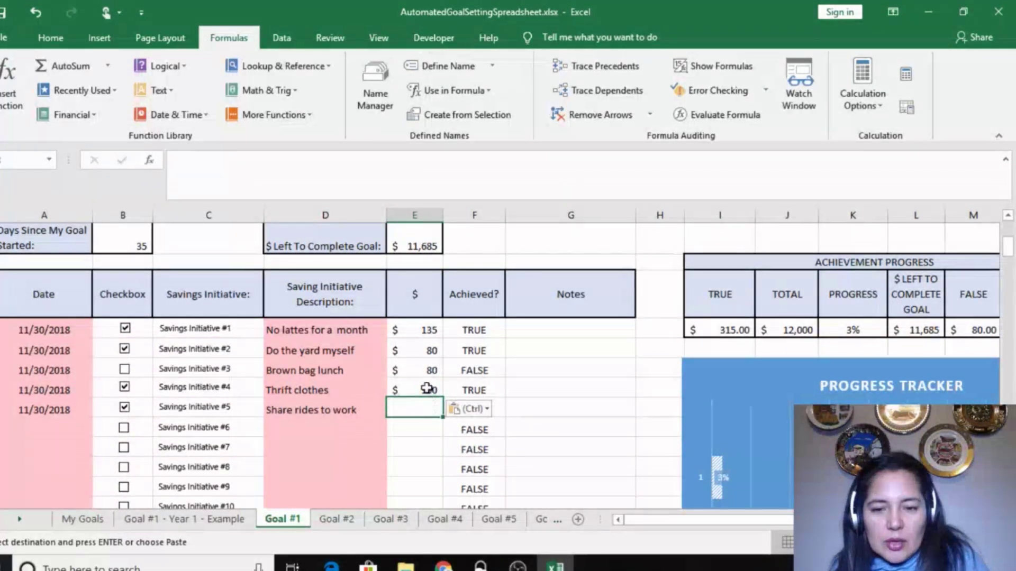
pyautogui.click(427, 389)
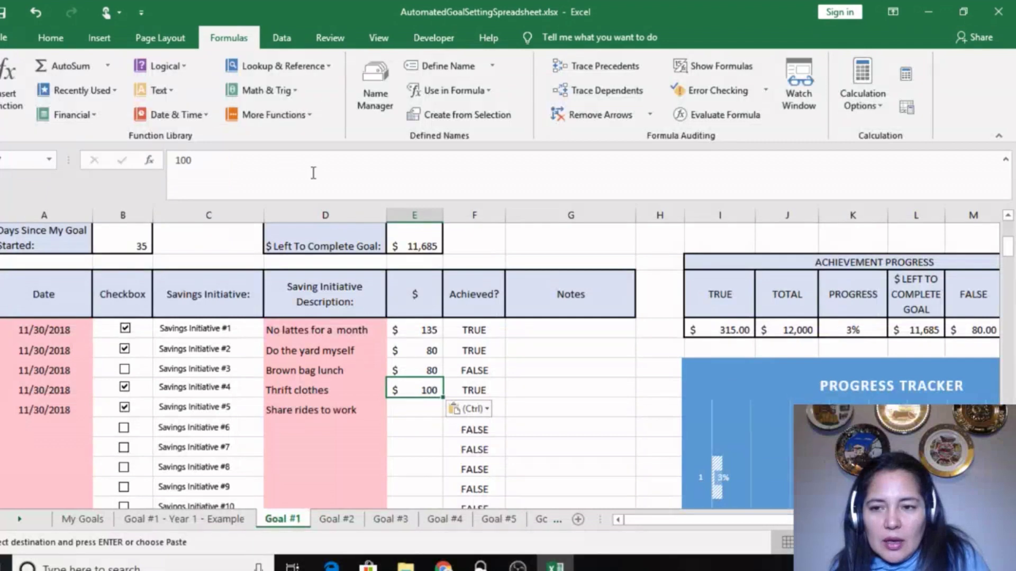
pyautogui.click(218, 521)
pyautogui.click(296, 522)
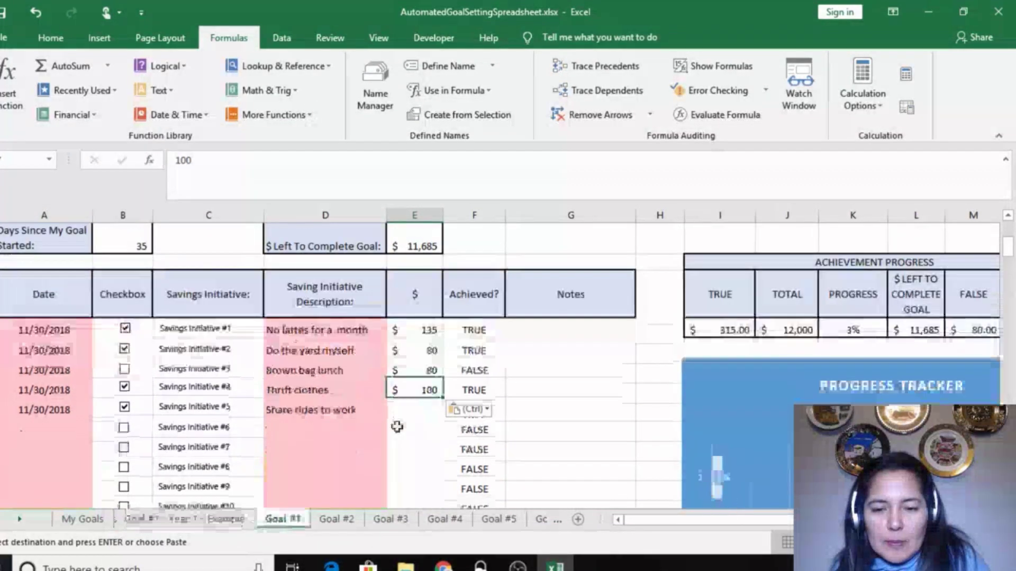
pyautogui.click(404, 407)
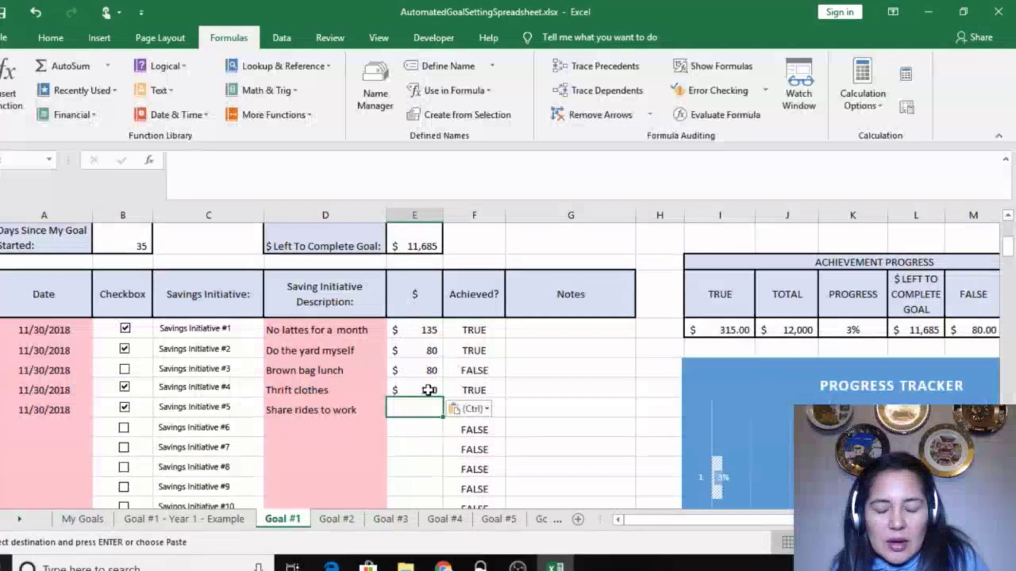
pyautogui.click(423, 390)
pyautogui.click(418, 409)
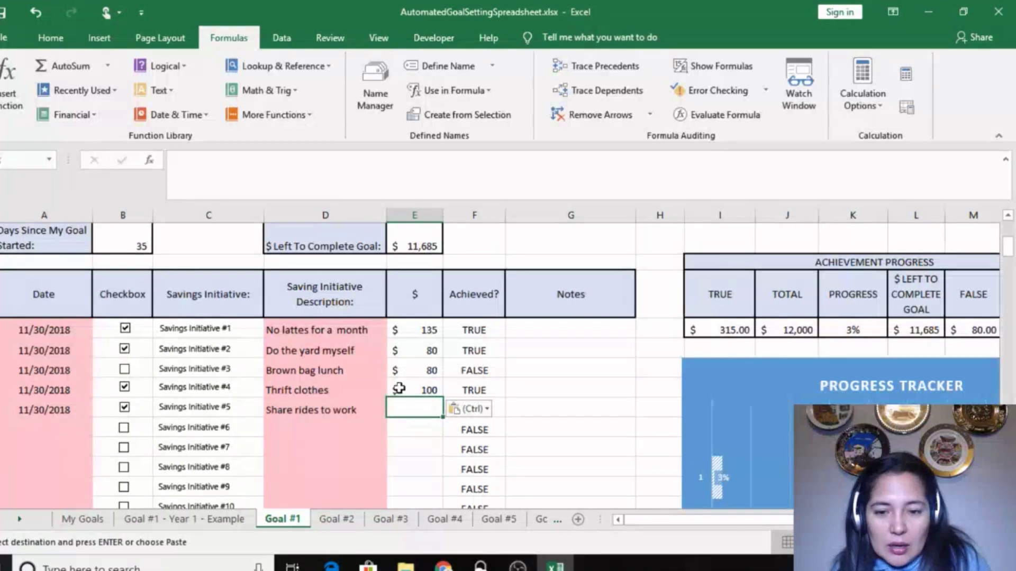
pyautogui.click(398, 389)
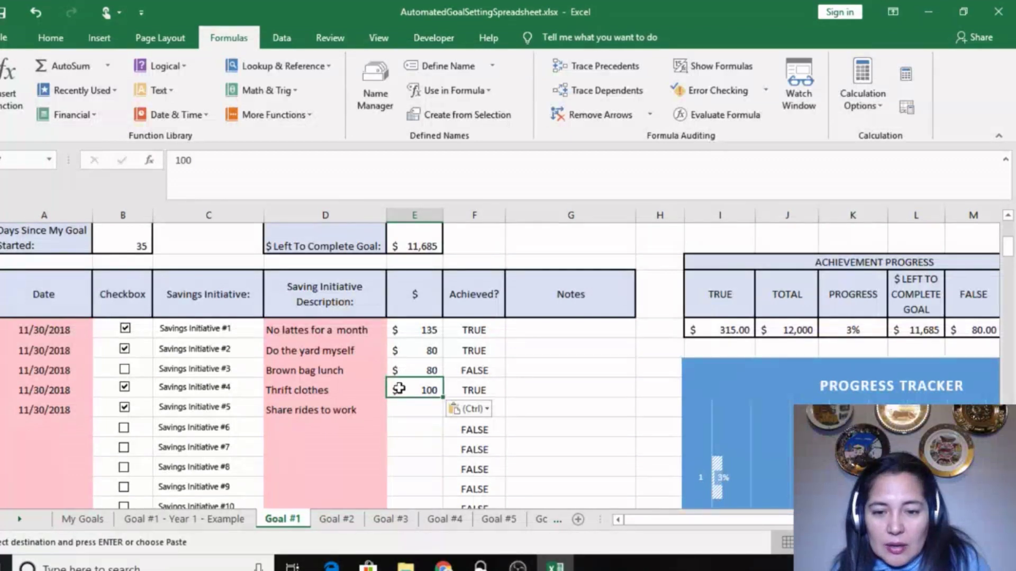
# Step: Copy the $71 amount for Share rides to work from the example sheet into its $ cell on Goal #1
pyautogui.click(227, 519)
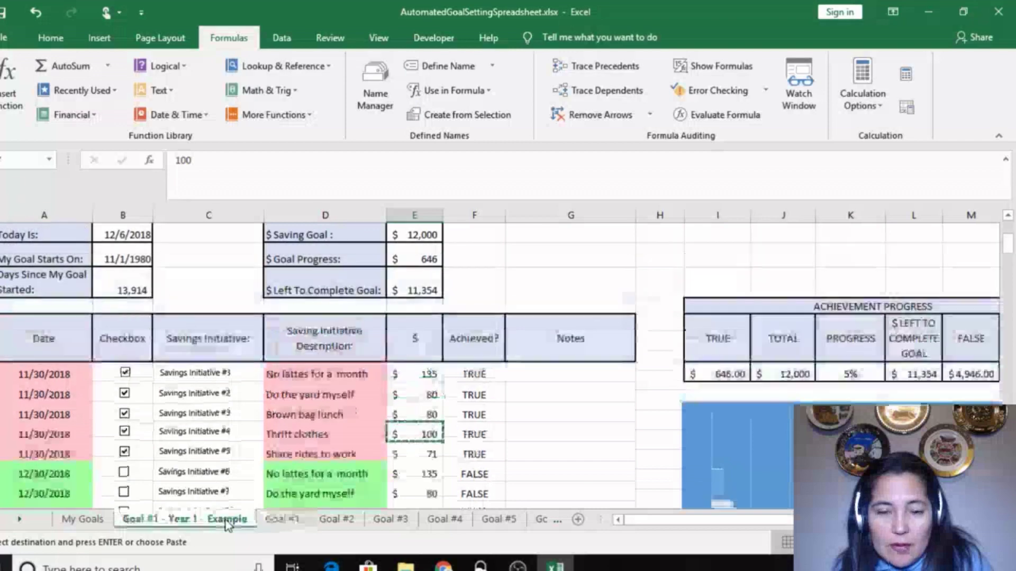
pyautogui.click(420, 454)
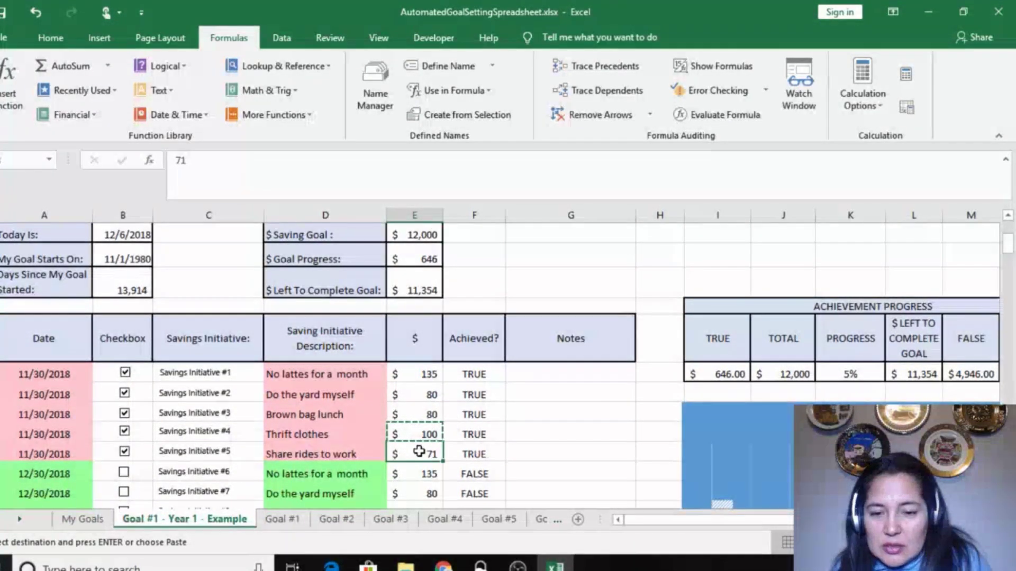
pyautogui.rightClick(419, 453)
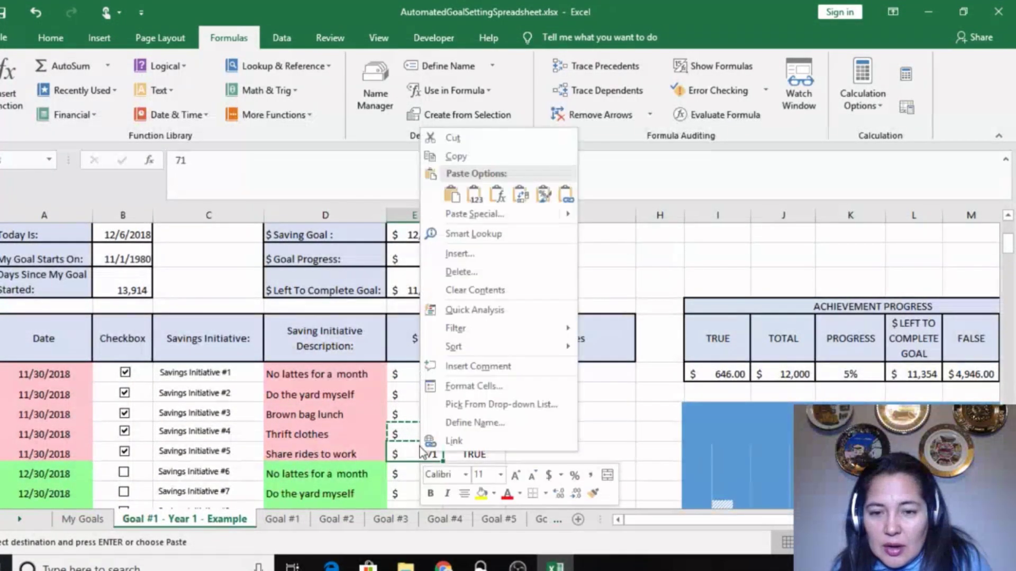
pyautogui.click(466, 157)
pyautogui.click(283, 520)
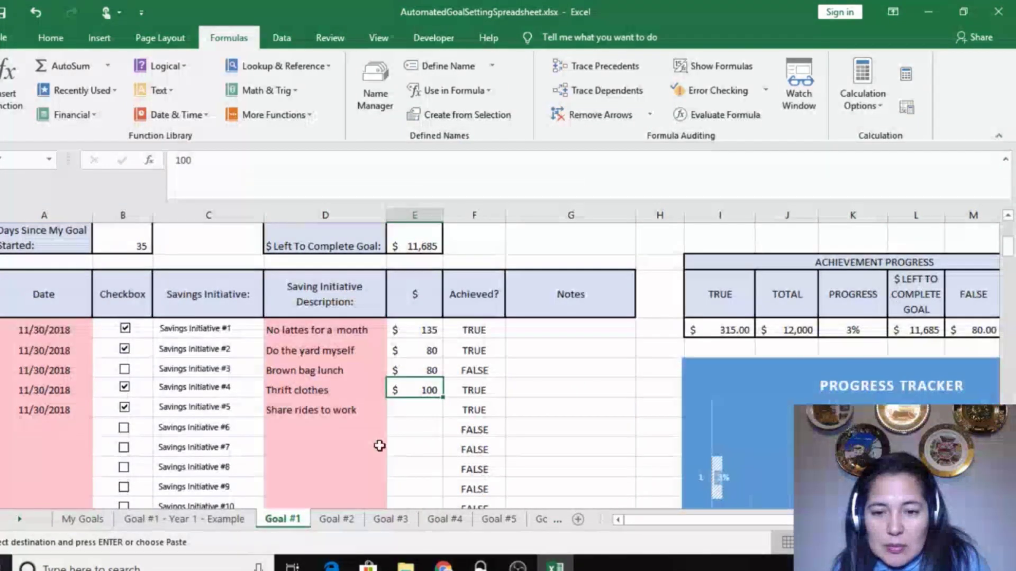
pyautogui.click(416, 410)
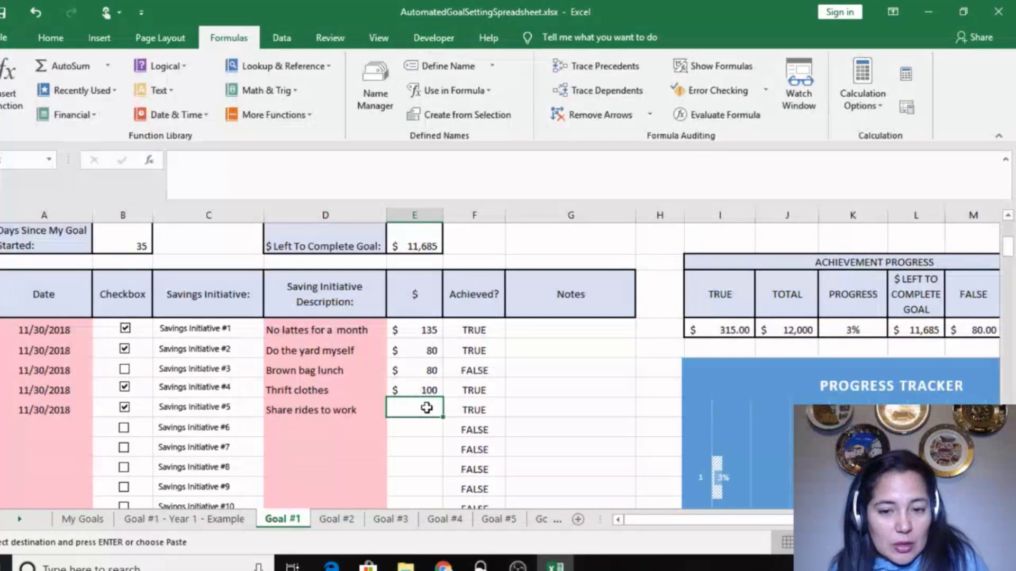
pyautogui.rightClick(427, 408)
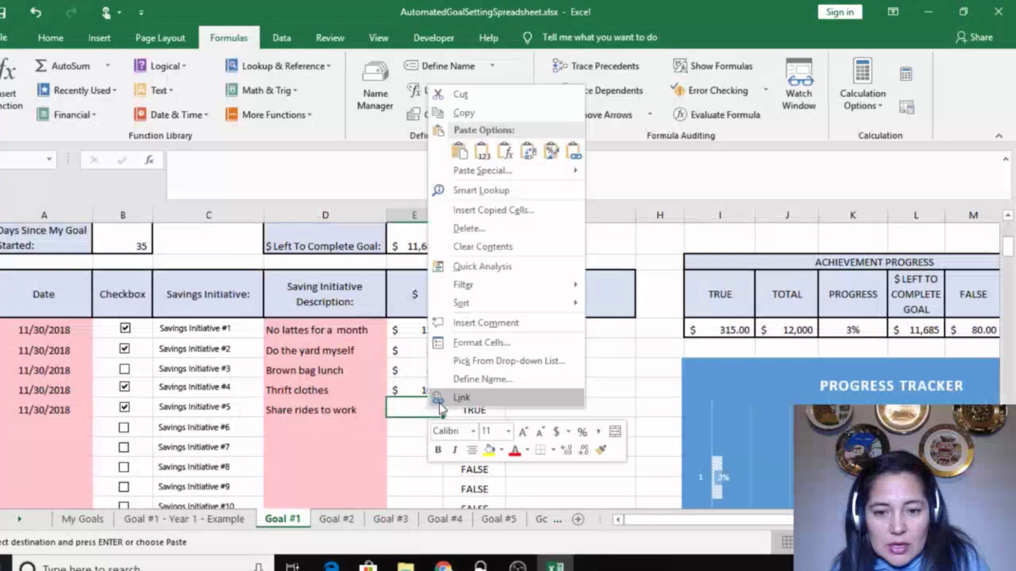
pyautogui.click(408, 411)
pyautogui.click(415, 391)
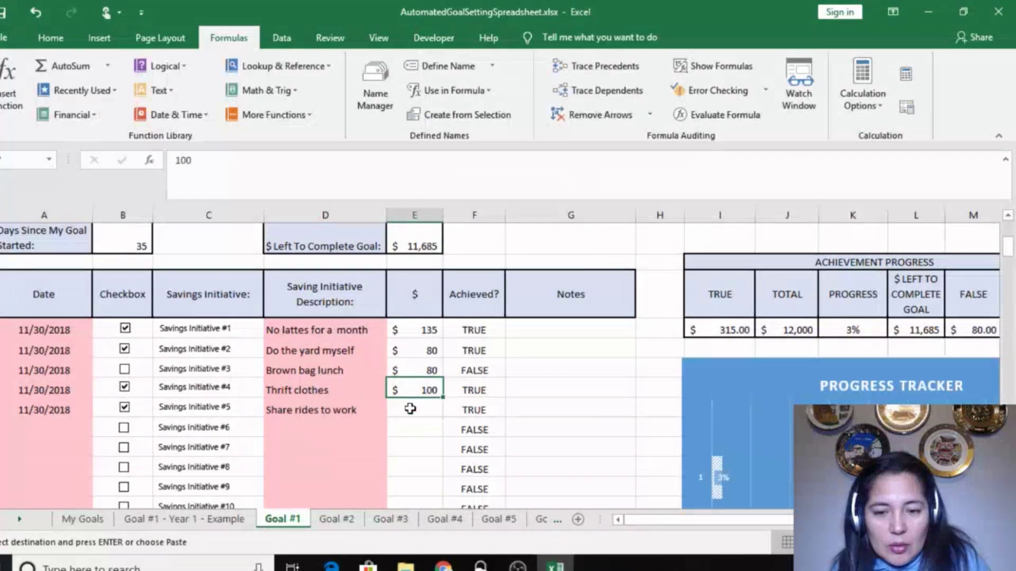
pyautogui.click(412, 408)
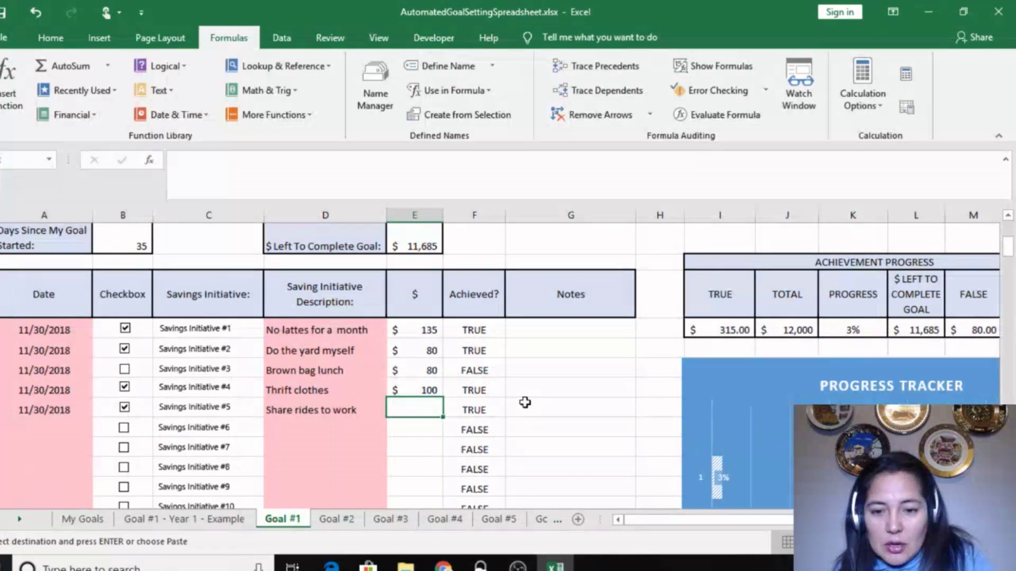
pyautogui.hotkey('ctrl', 'v')
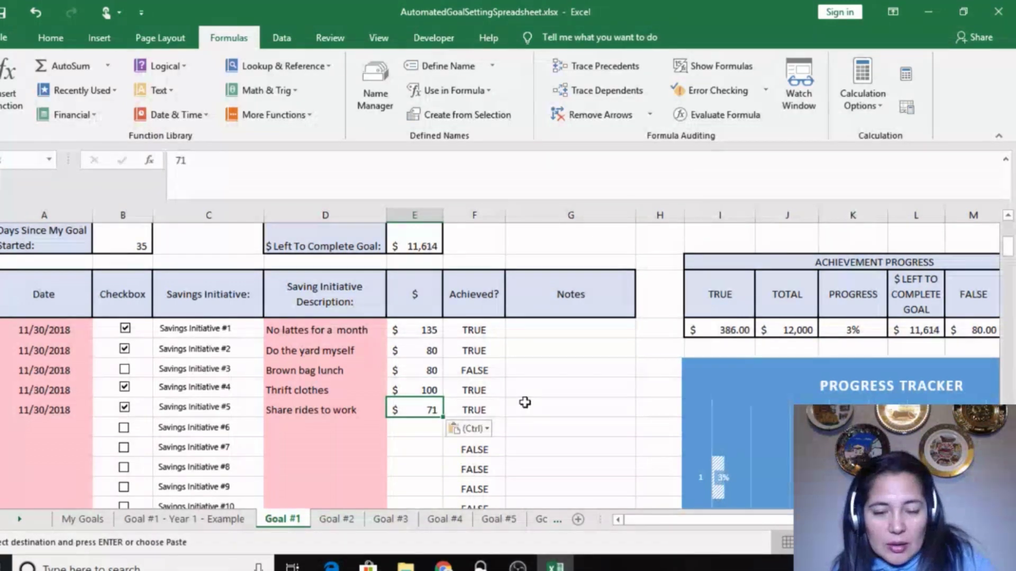
# Step: Review the $ amounts for Thrift clothes and Share rides to work on Goal #1
pyautogui.click(427, 392)
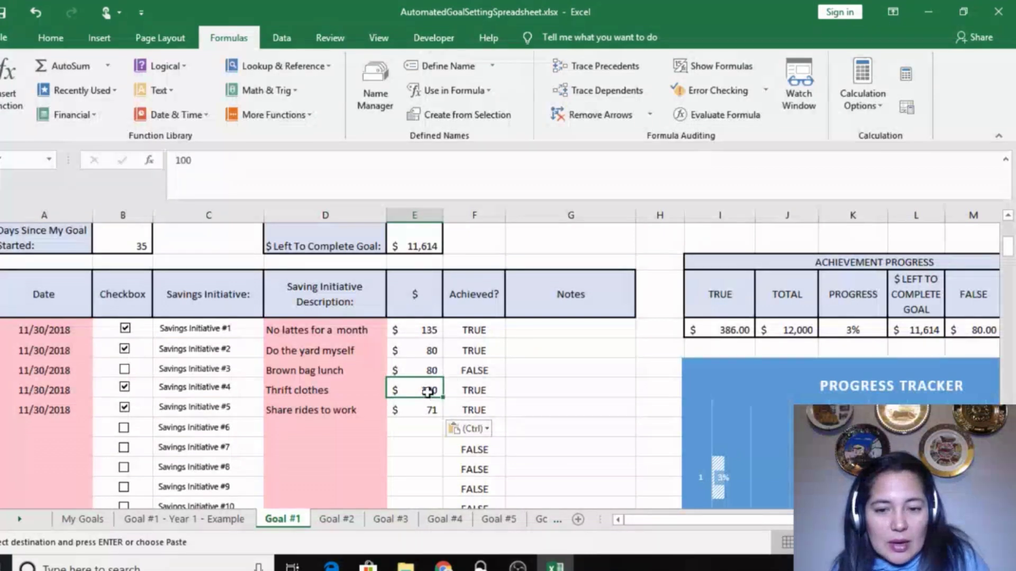
pyautogui.click(413, 409)
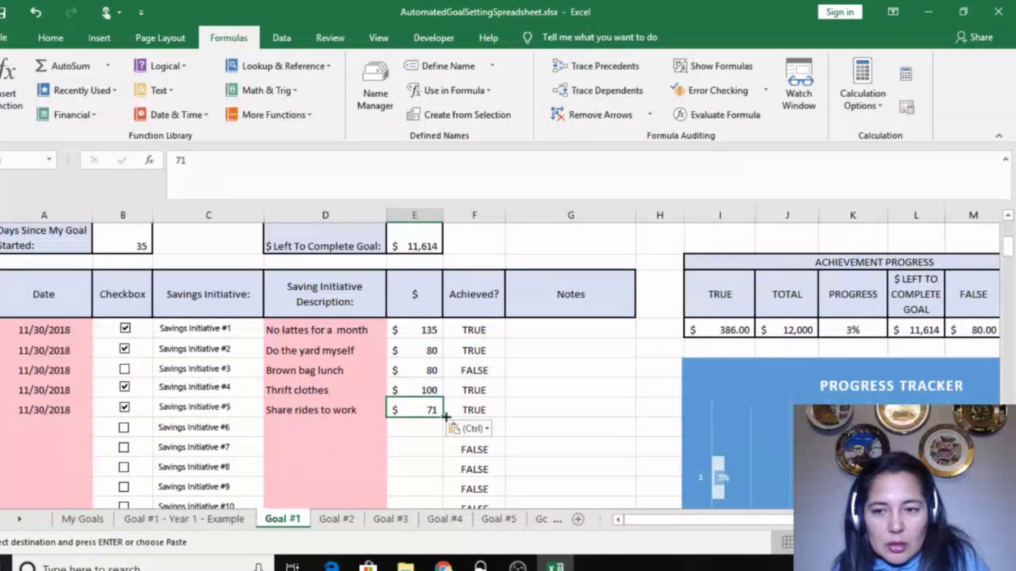
pyautogui.click(322, 418)
pyautogui.click(428, 412)
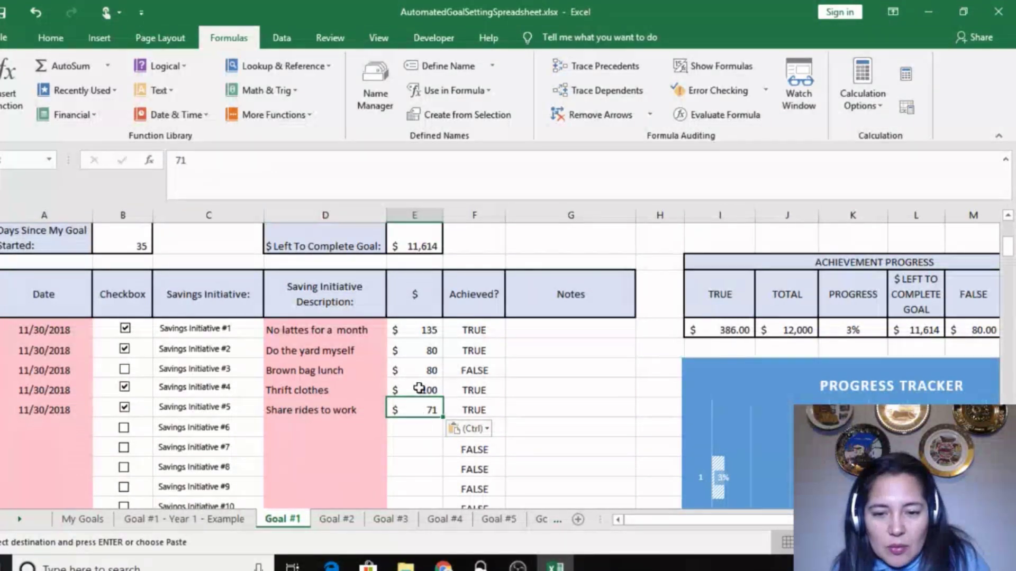
pyautogui.click(339, 410)
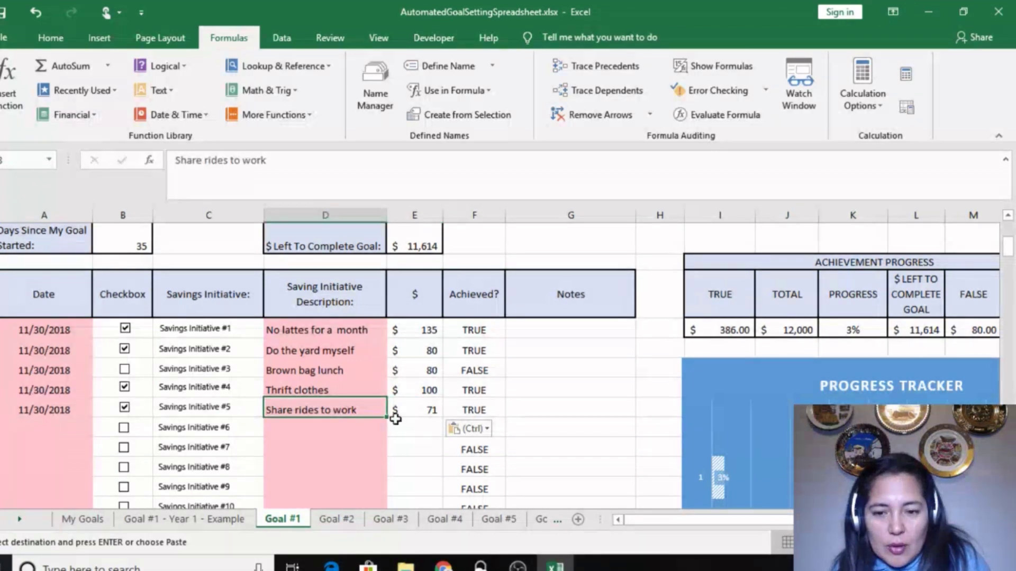
pyautogui.click(428, 411)
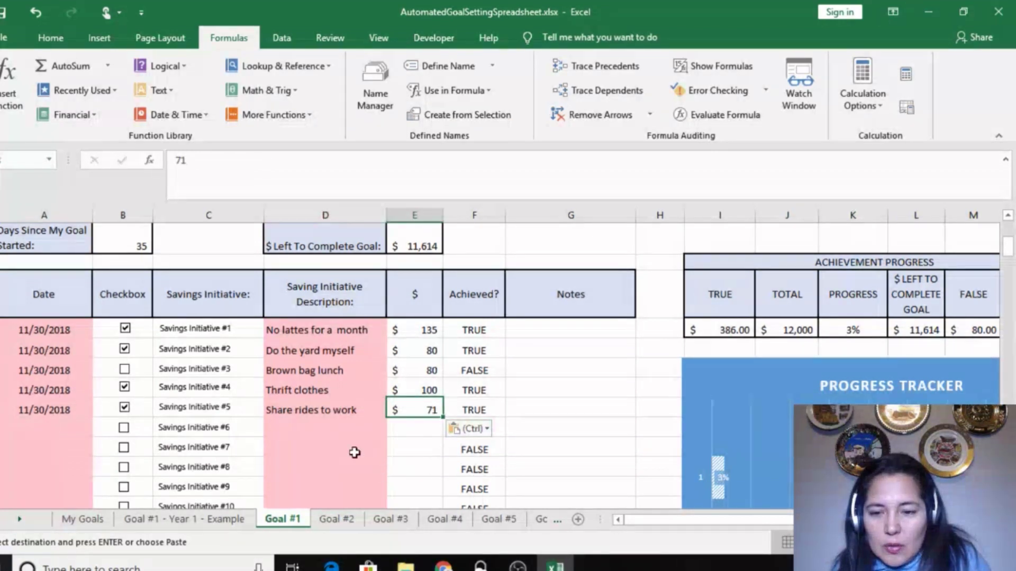
# Step: Examine the Total Savings by Initiative Category table on Goal #1, including the No lattes for a month and Total formulas
pyautogui.click(1008, 244)
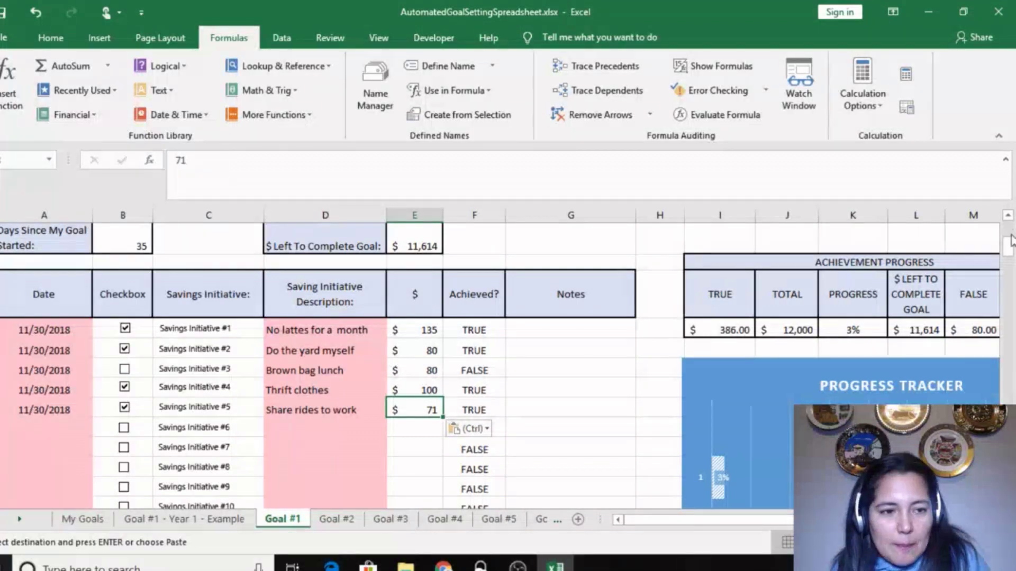
pyautogui.moveTo(1011, 241)
pyautogui.mouseDown()
pyautogui.moveTo(1010, 256)
pyautogui.moveTo(1010, 243)
pyautogui.mouseUp()
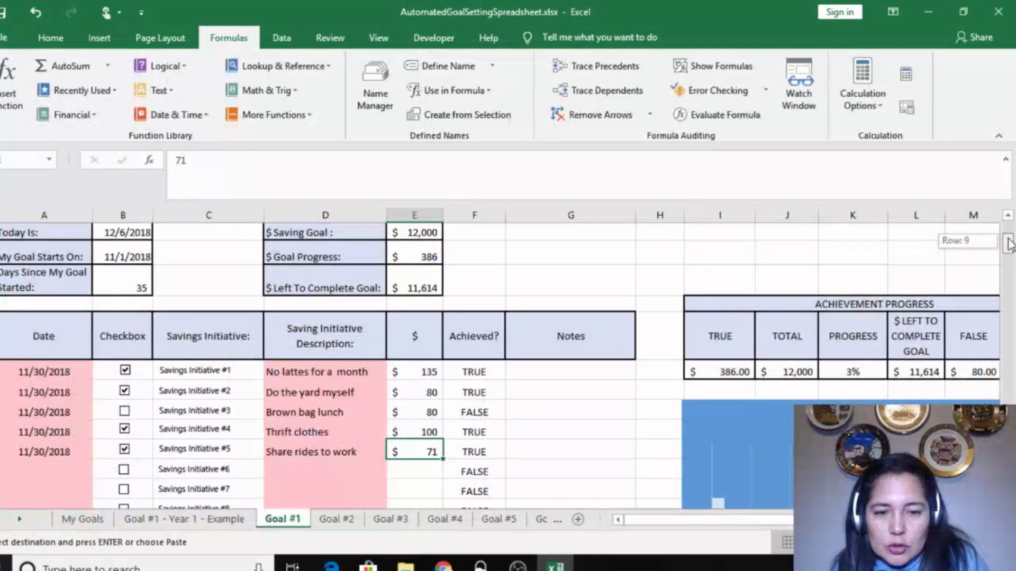
pyautogui.moveTo(1011, 243); pyautogui.dragTo(1010, 265)
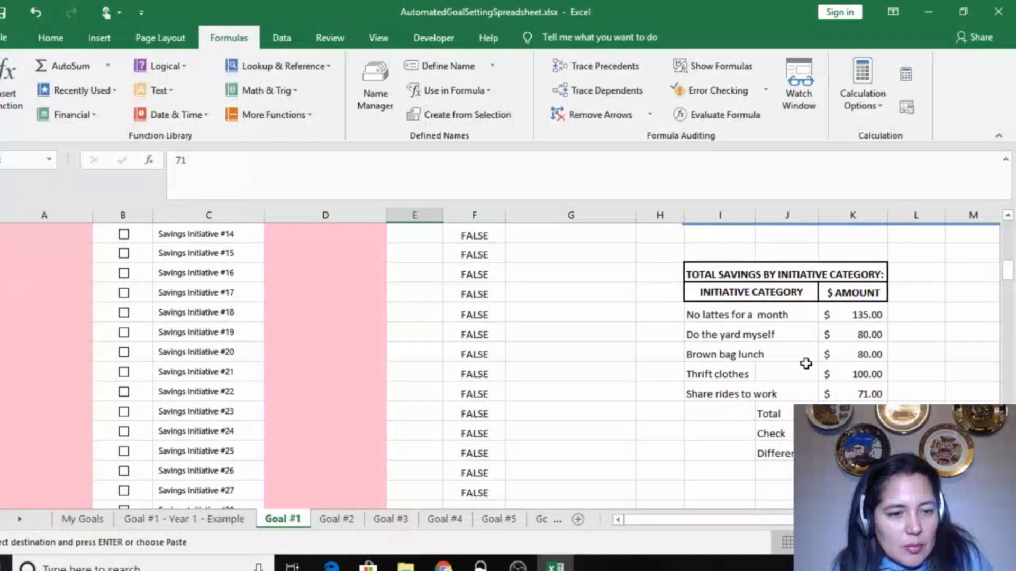
pyautogui.click(810, 316)
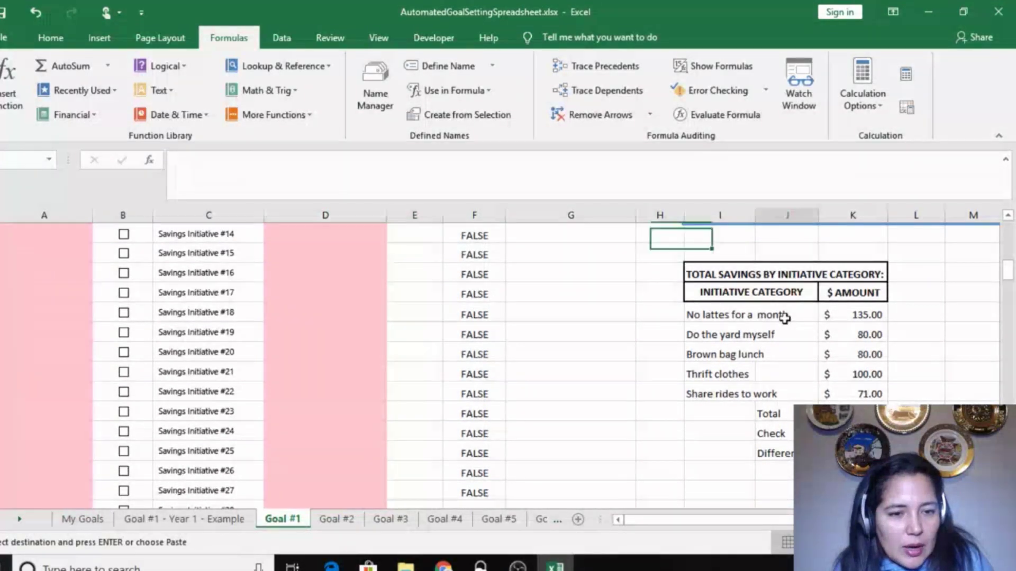
pyautogui.click(873, 316)
pyautogui.moveTo(1010, 275); pyautogui.dragTo(1009, 284)
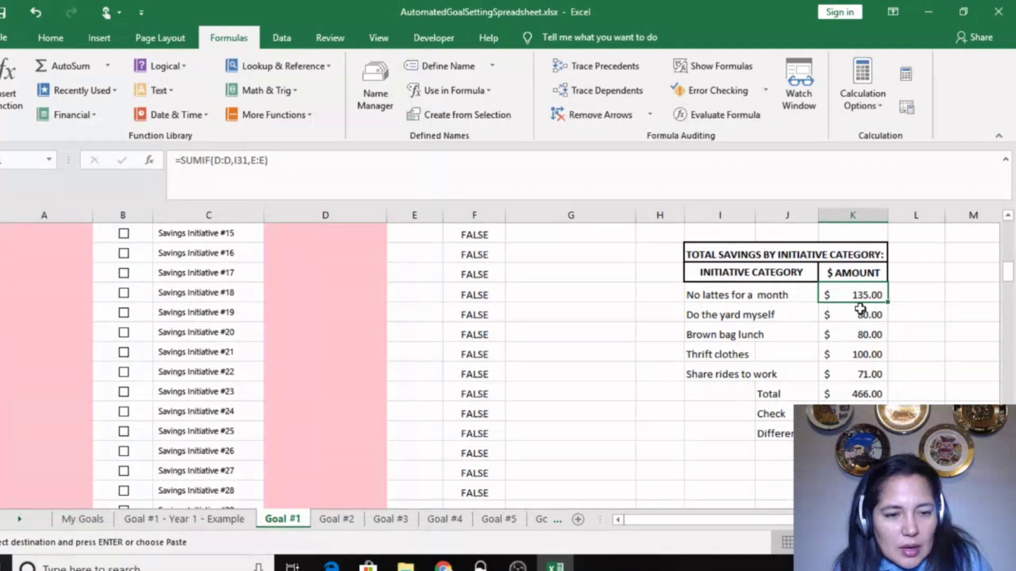
pyautogui.click(1011, 277)
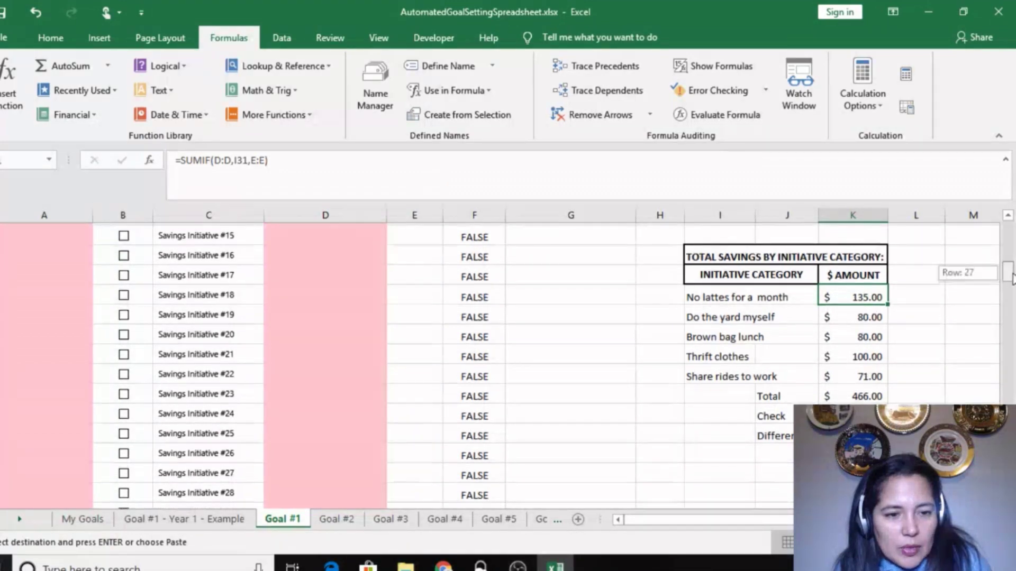
pyautogui.click(867, 390)
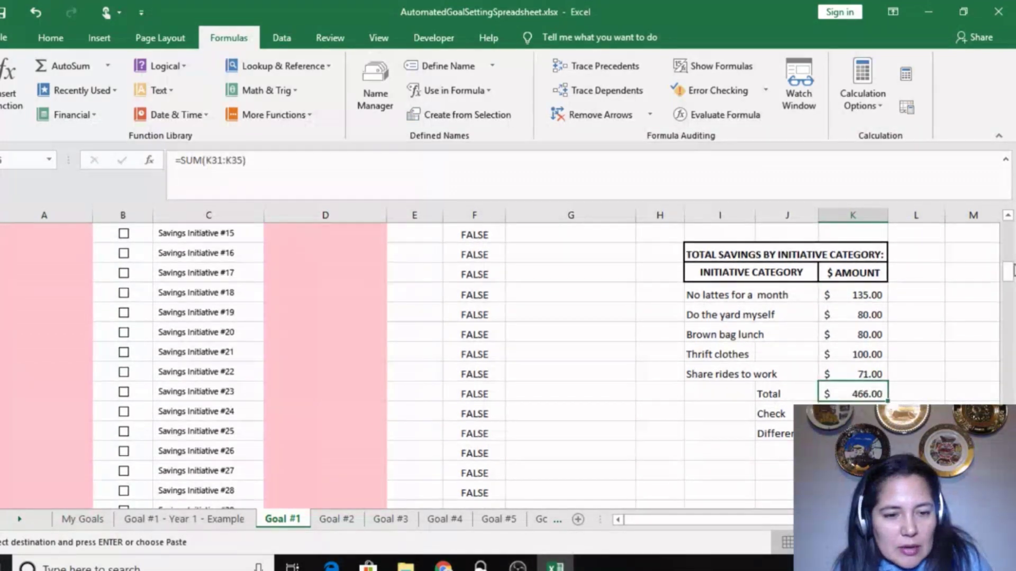
# Step: Check off Savings Initiative #3, Brown bag lunch, as achieved and inspect the $ Goal Progress formula
pyautogui.moveTo(1011, 275); pyautogui.dragTo(1011, 249)
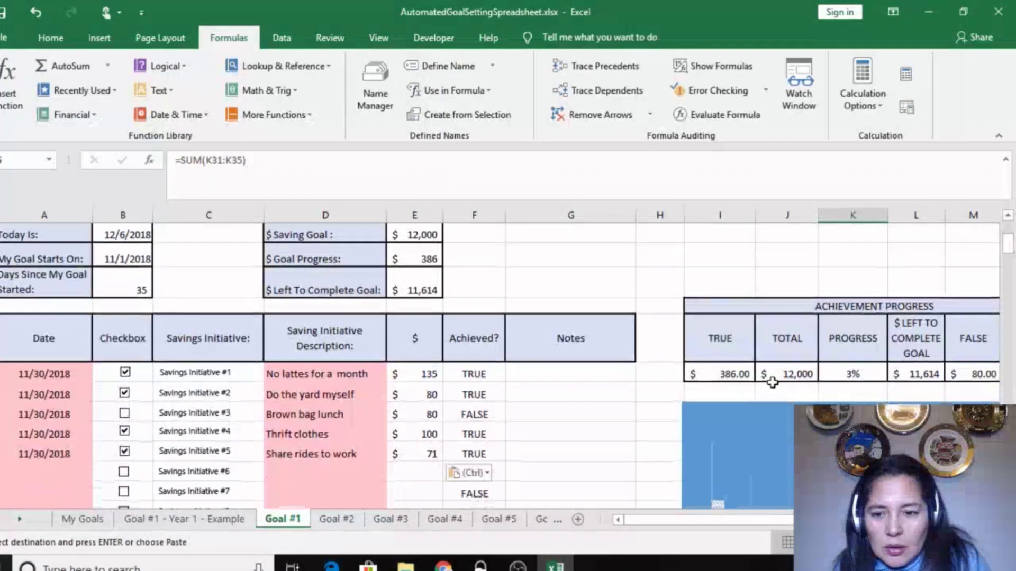
pyautogui.click(124, 415)
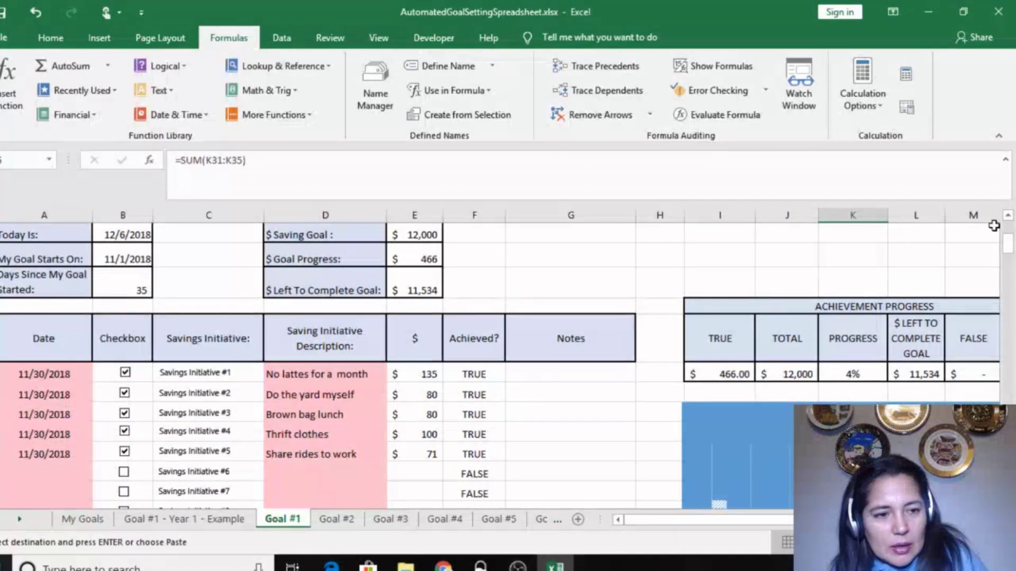
pyautogui.moveTo(1009, 245); pyautogui.dragTo(1009, 248)
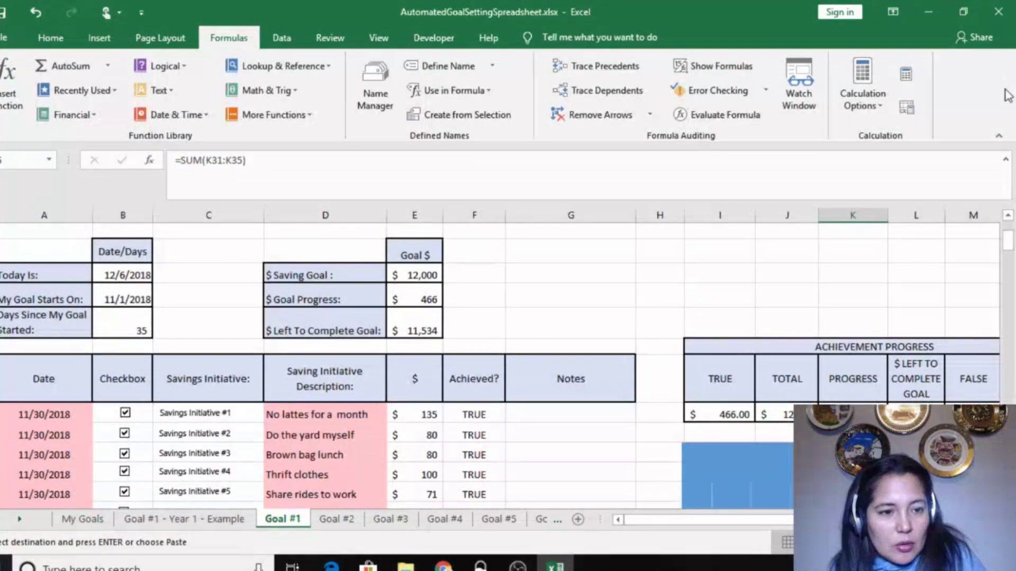
pyautogui.scroll(1, 995, 238)
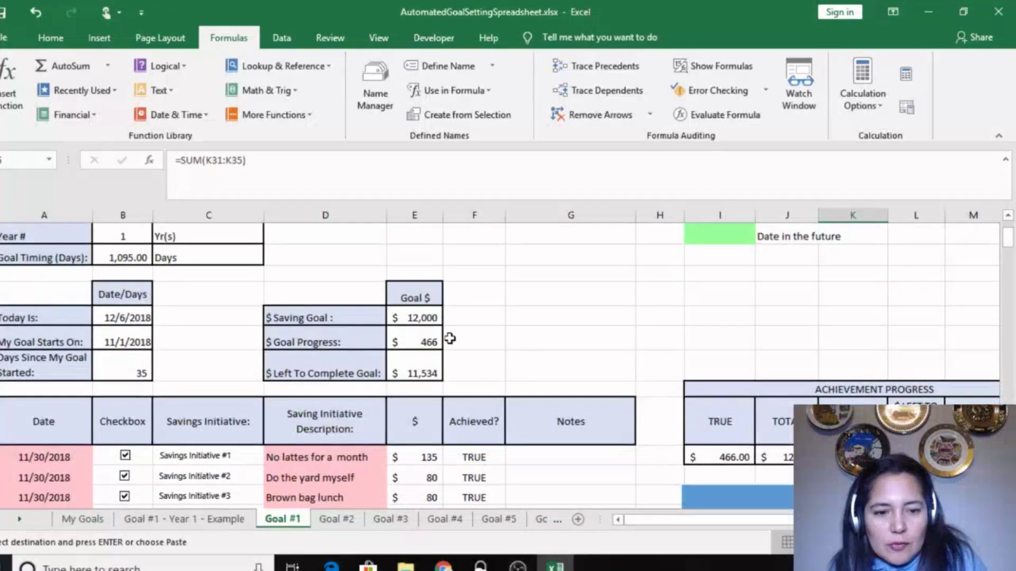
pyautogui.click(418, 334)
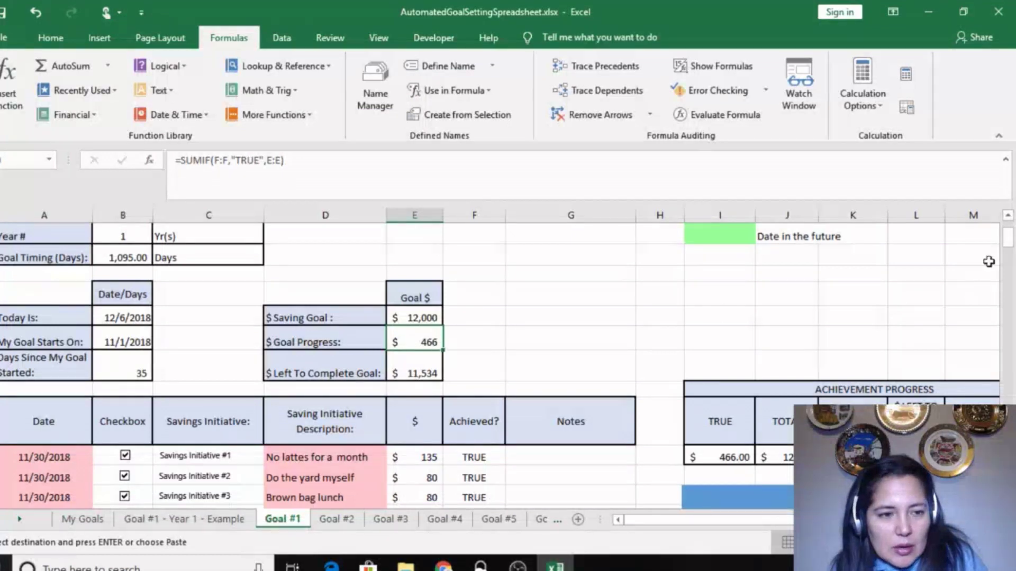
# Step: Examine the Achievement Progress table and Progress Tracker chart, inspecting the $ Left to Complete Goal, False and $ Left to Assign a Goal cells
pyautogui.moveTo(1008, 237)
pyautogui.mouseDown()
pyautogui.moveTo(1009, 248)
pyautogui.moveTo(1008, 239)
pyautogui.mouseUp()
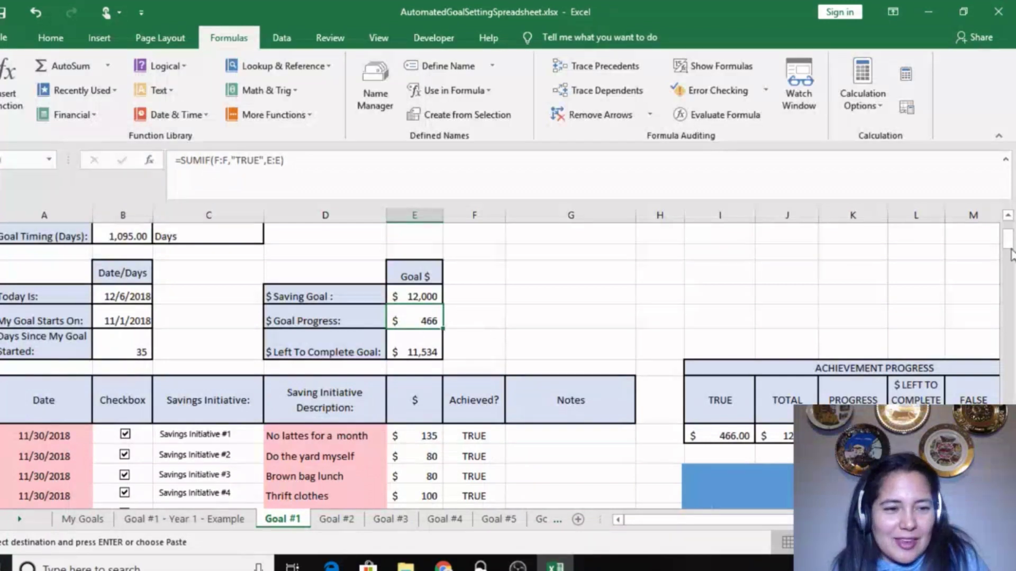
pyautogui.moveTo(1010, 252); pyautogui.dragTo(1010, 253)
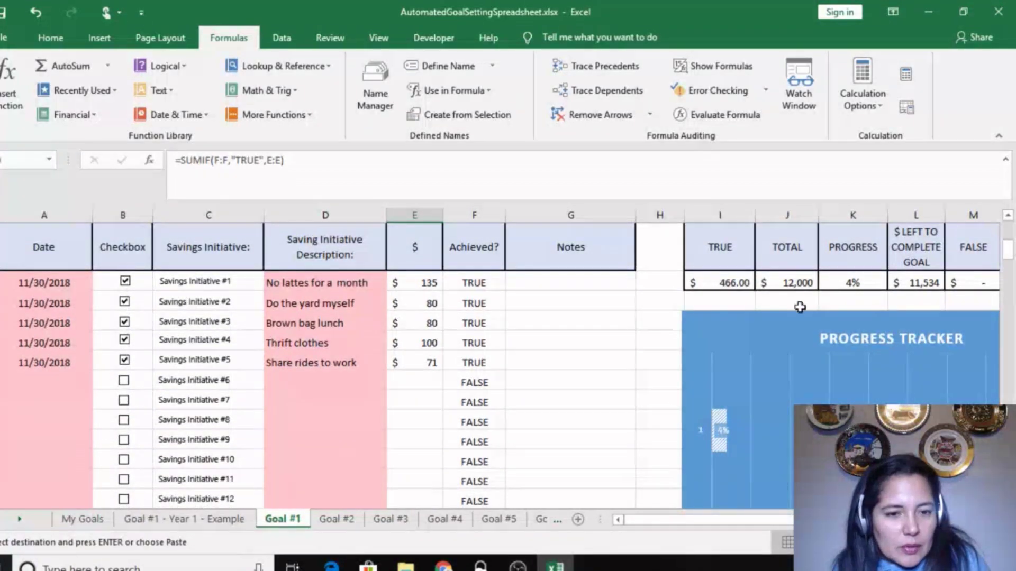
pyautogui.moveTo(1003, 267); pyautogui.dragTo(1006, 245)
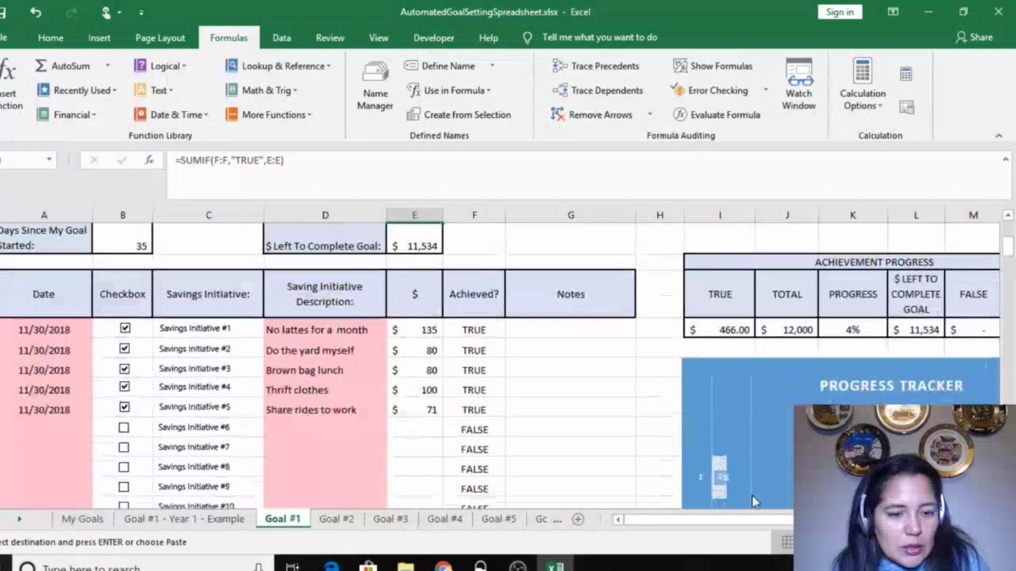
pyautogui.moveTo(759, 525); pyautogui.dragTo(770, 526)
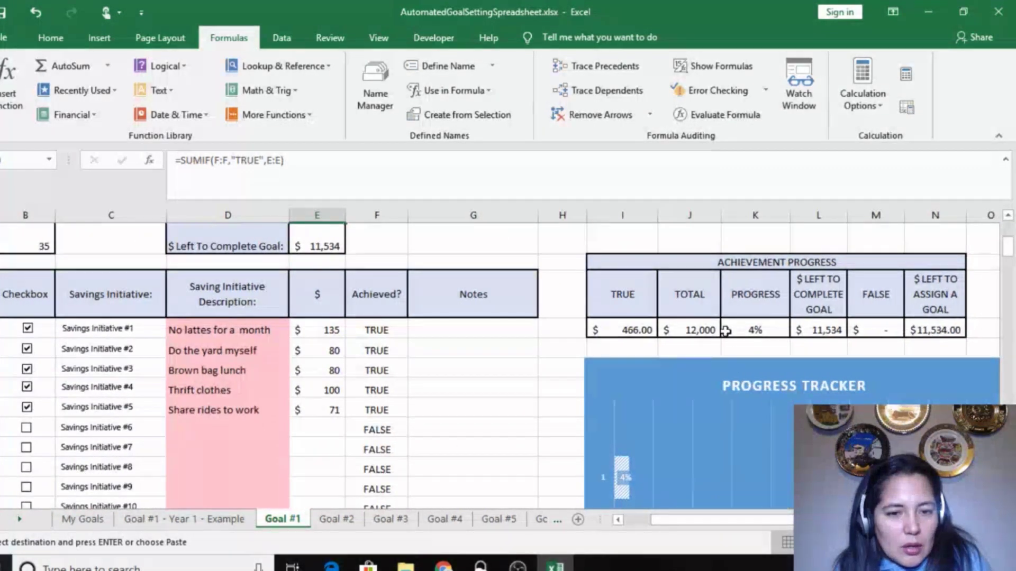
pyautogui.moveTo(1009, 260); pyautogui.dragTo(1011, 250)
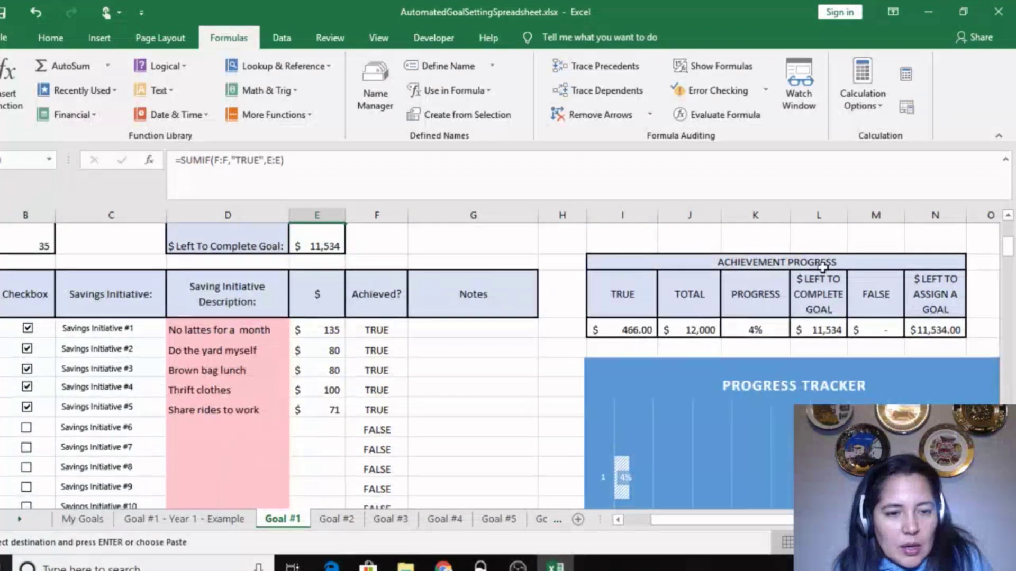
pyautogui.click(827, 300)
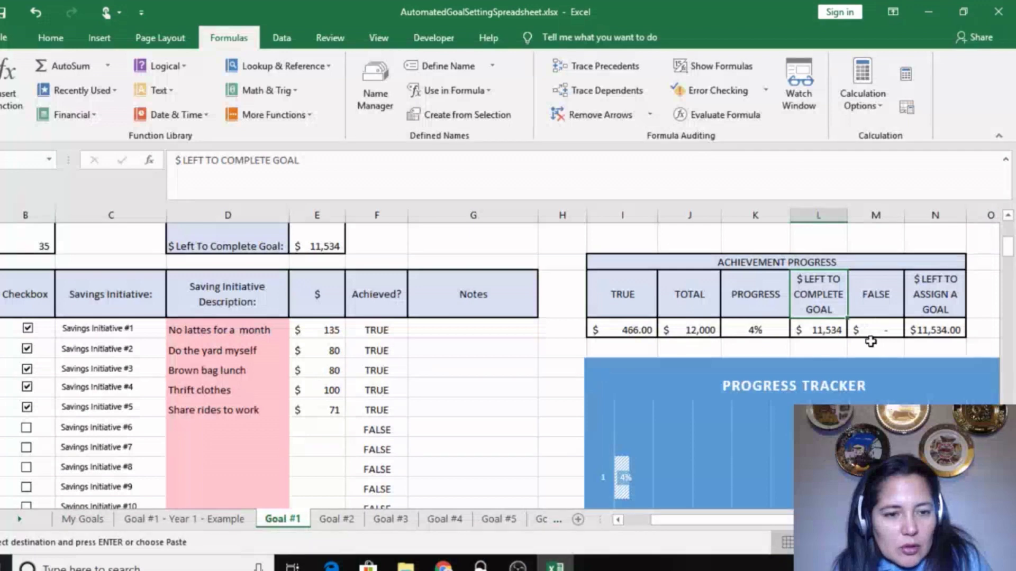
pyautogui.click(833, 331)
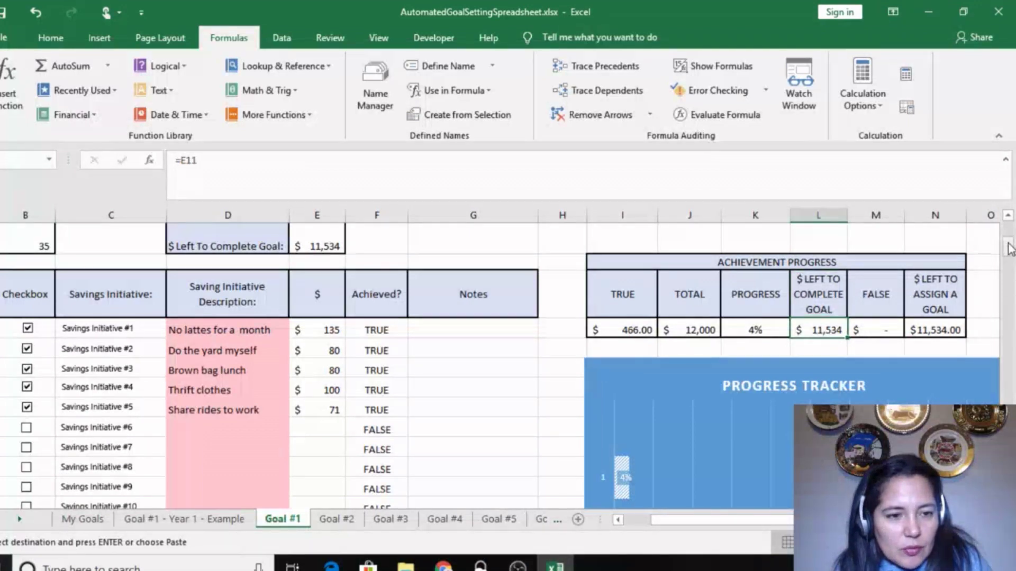
pyautogui.click(880, 329)
pyautogui.moveTo(1007, 244); pyautogui.dragTo(1009, 247)
pyautogui.click(942, 350)
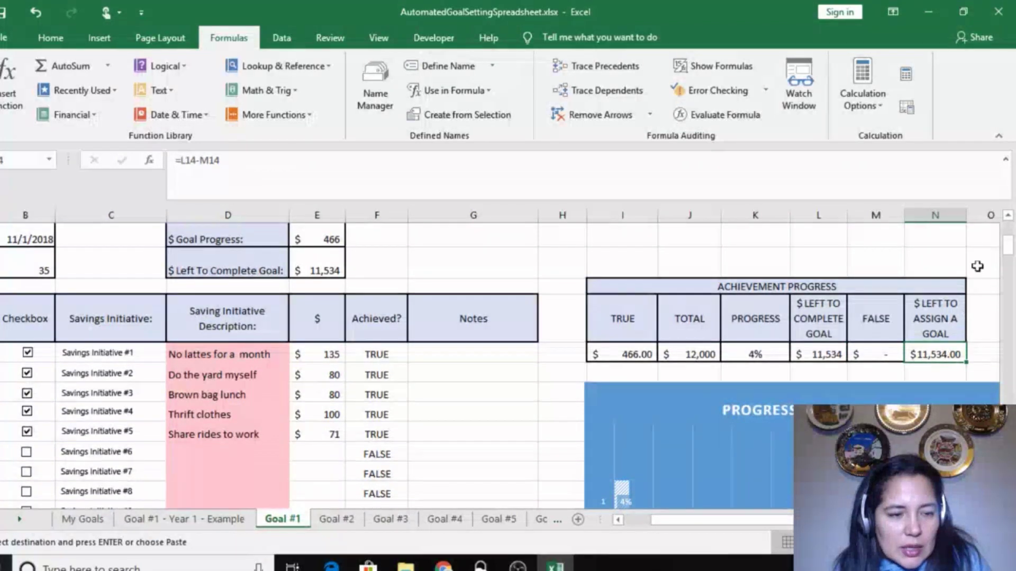
pyautogui.click(931, 335)
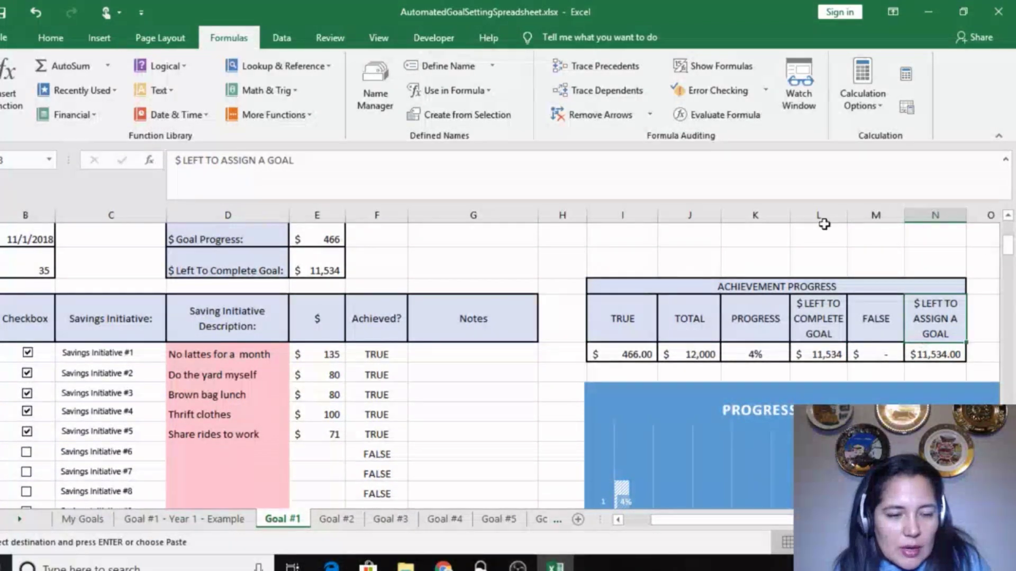
# Step: Reword the Achievement Progress header "$ LEFT TO ASSIGN A GOAL" to "$ LEFT TO ASSIGN AN INITIATIVE" and save the workbook
pyautogui.moveTo(267, 161); pyautogui.dragTo(295, 162)
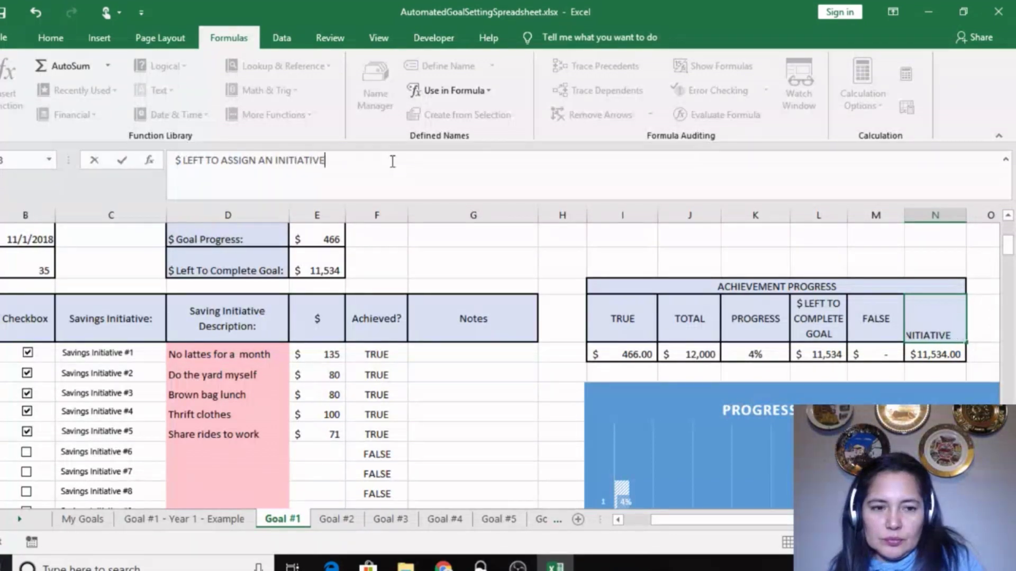
pyautogui.press('Return')
pyautogui.press('Up')
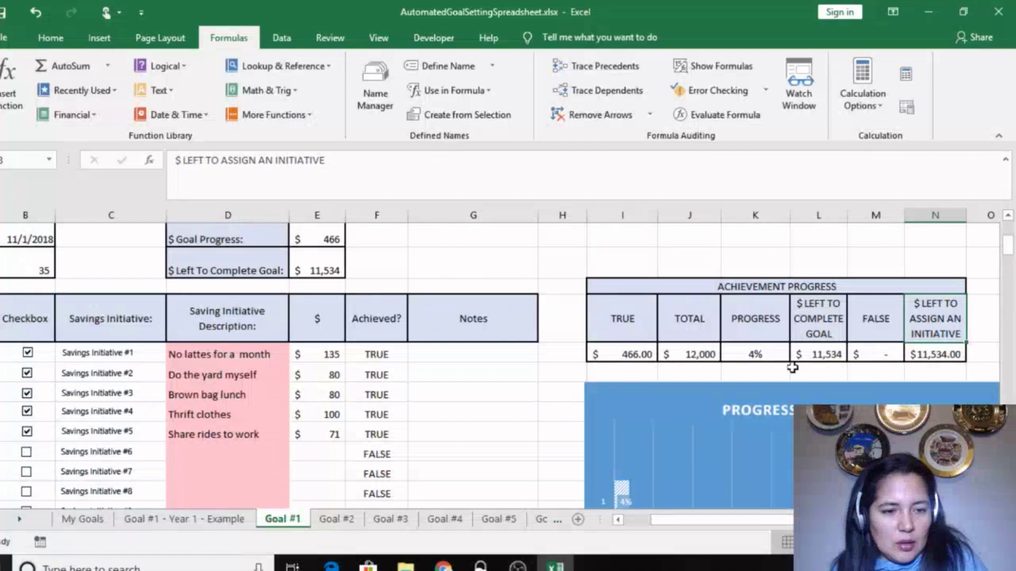
pyautogui.click(934, 360)
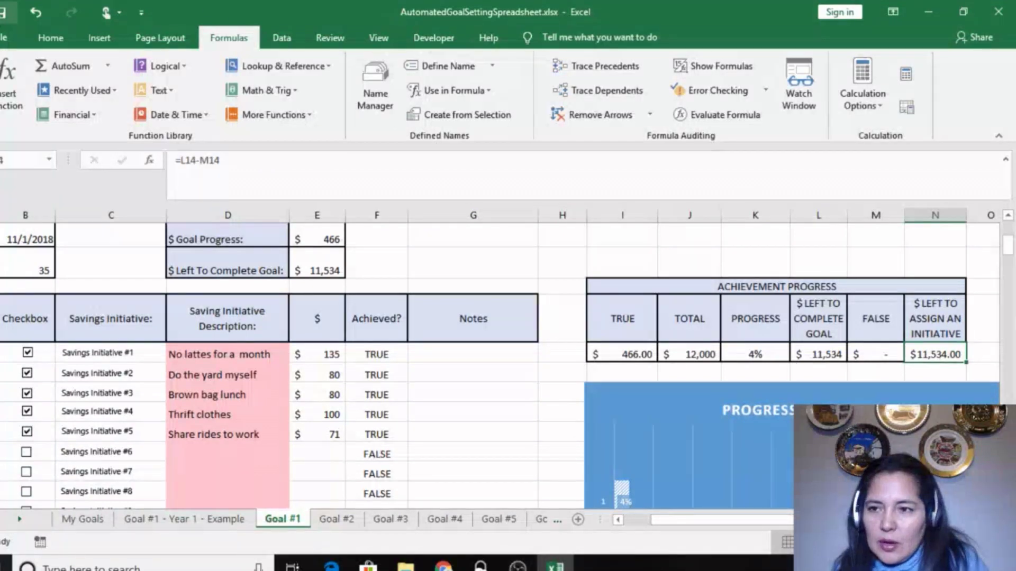
pyautogui.click(3, 11)
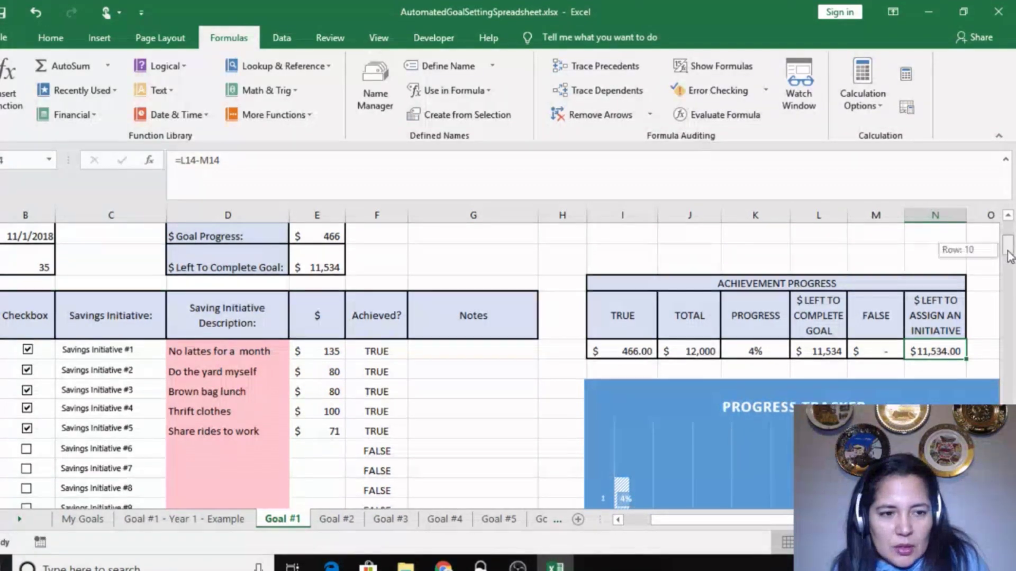
# Step: Copy the descriptions and $ amounts of Savings Initiatives #1 to #5 into the rows for Savings Initiatives #6 to #10
pyautogui.click(339, 438)
pyautogui.moveTo(714, 525); pyautogui.dragTo(688, 525)
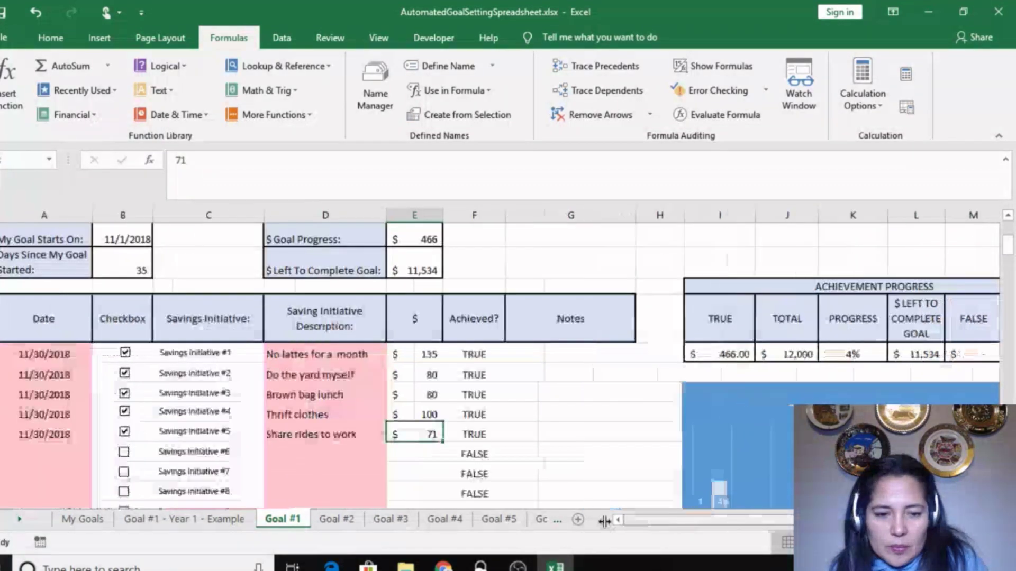
pyautogui.moveTo(1007, 244)
pyautogui.mouseDown()
pyautogui.moveTo(1007, 252)
pyautogui.moveTo(1007, 240)
pyautogui.mouseUp()
pyautogui.click(392, 357)
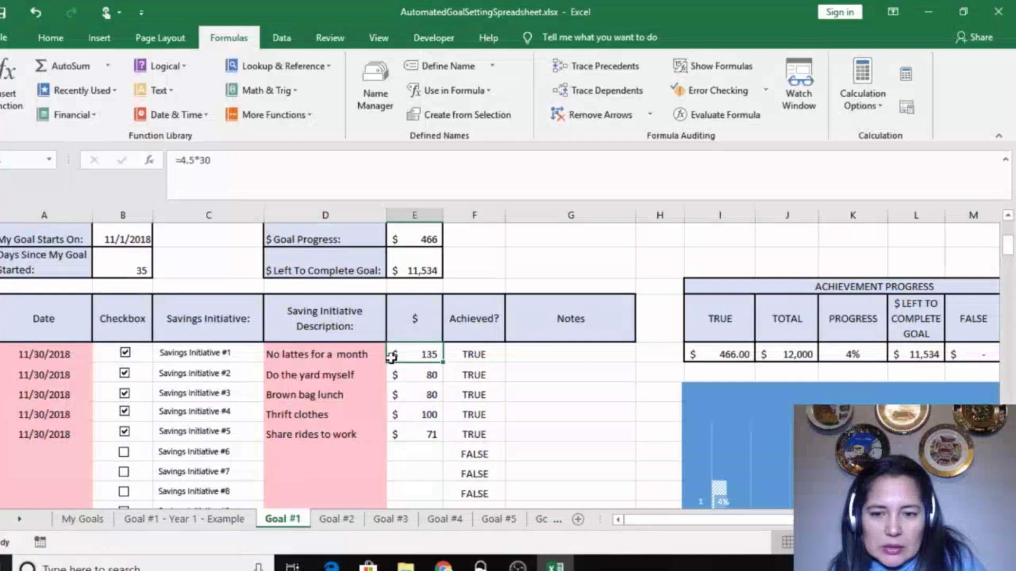
pyautogui.moveTo(1009, 247)
pyautogui.mouseDown()
pyautogui.moveTo(1012, 272)
pyautogui.moveTo(1012, 239)
pyautogui.moveTo(1012, 248)
pyautogui.mouseUp()
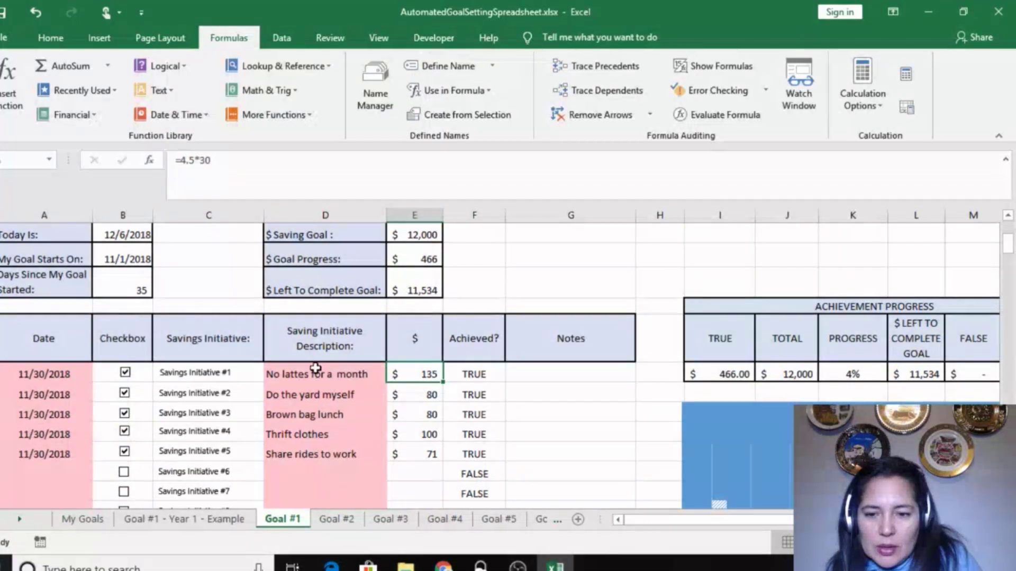
pyautogui.moveTo(316, 369); pyautogui.dragTo(431, 454)
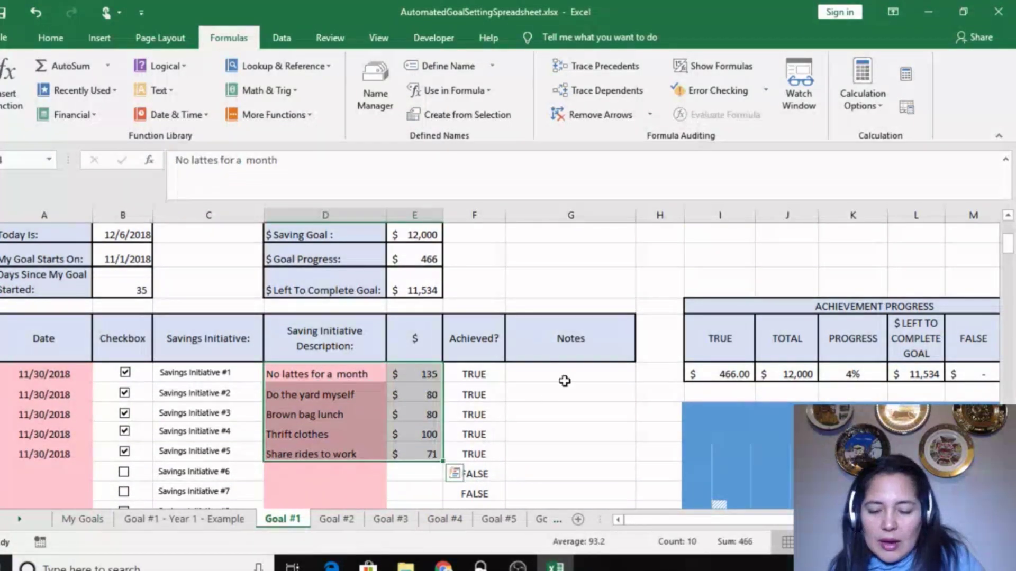
pyautogui.hotkey('ctrl', 'c')
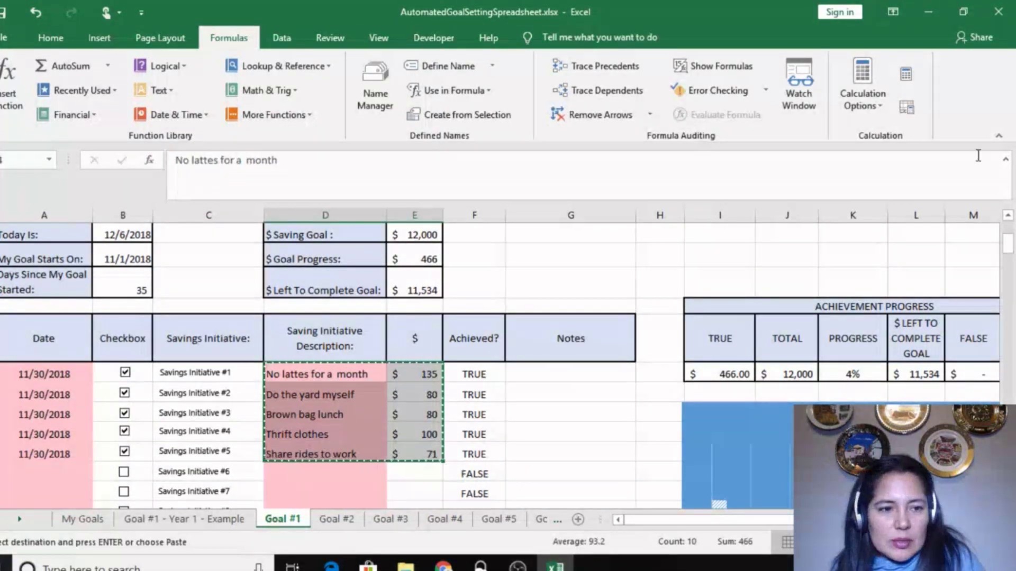
pyautogui.moveTo(1012, 254); pyautogui.dragTo(1012, 261)
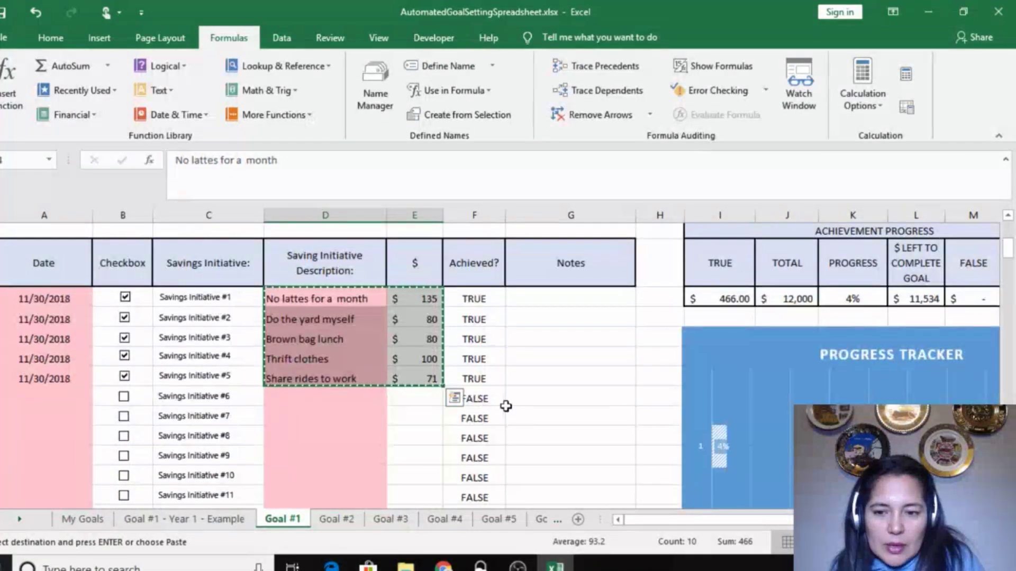
pyautogui.click(356, 416)
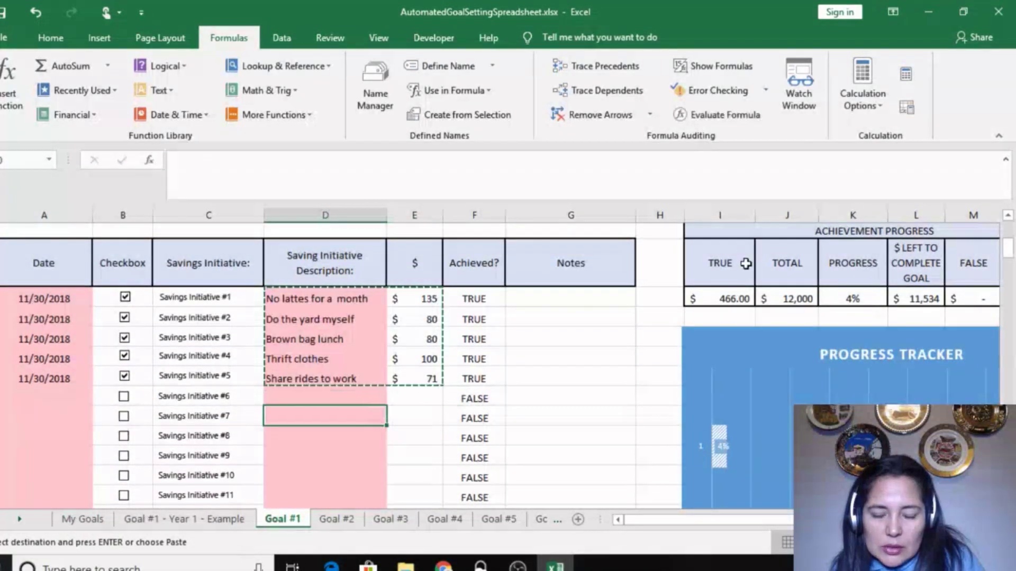
pyautogui.press('Up')
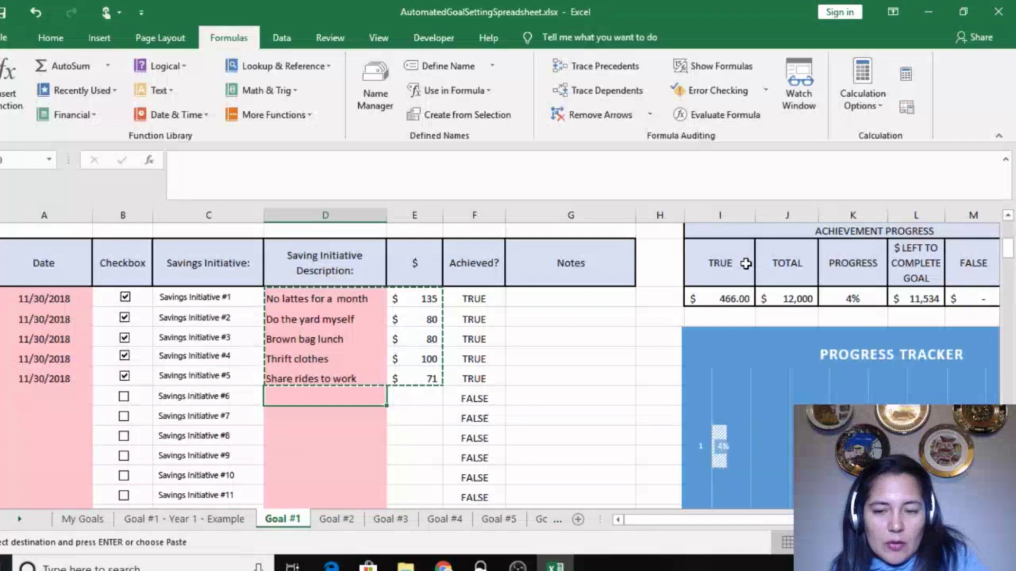
pyautogui.hotkey('ctrl', 'v')
pyautogui.press('Escape')
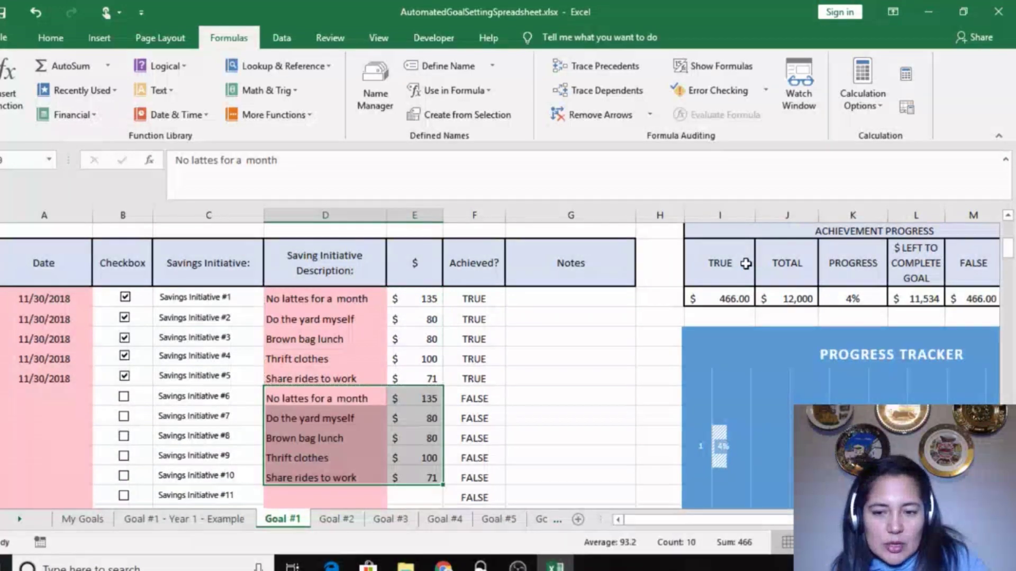
# Step: Enter 12/31/18 as the date for Savings Initiative #6
pyautogui.press('Down')
pyautogui.press('Up')
pyautogui.press('Left')
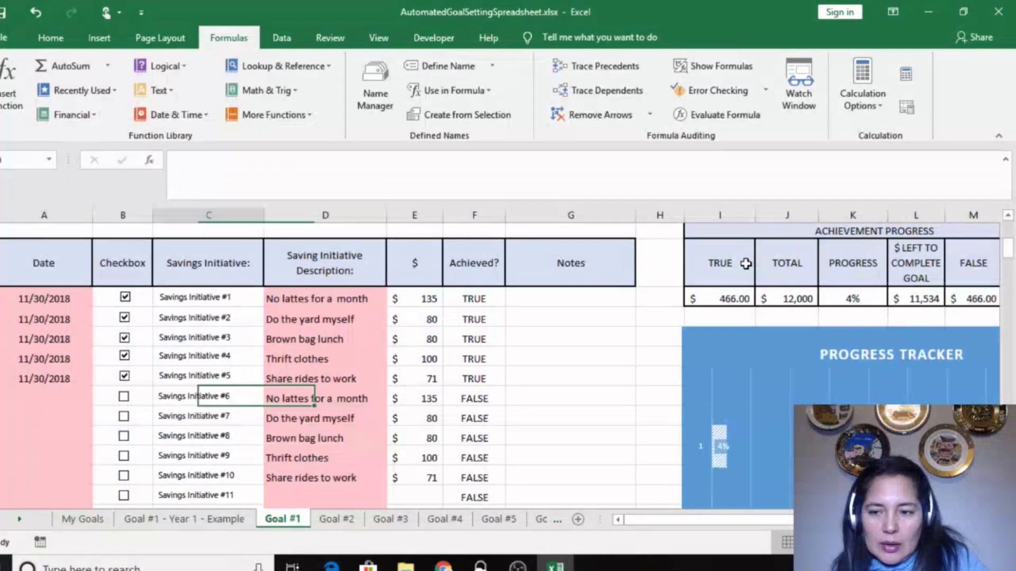
pyautogui.press('Left')
pyautogui.press('Left')
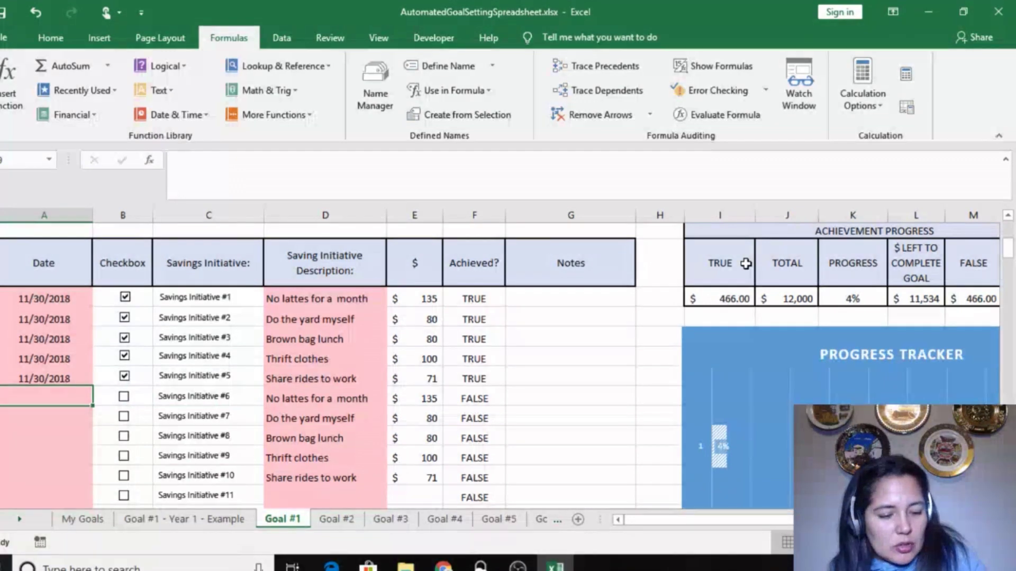
pyautogui.write('12/31/18')
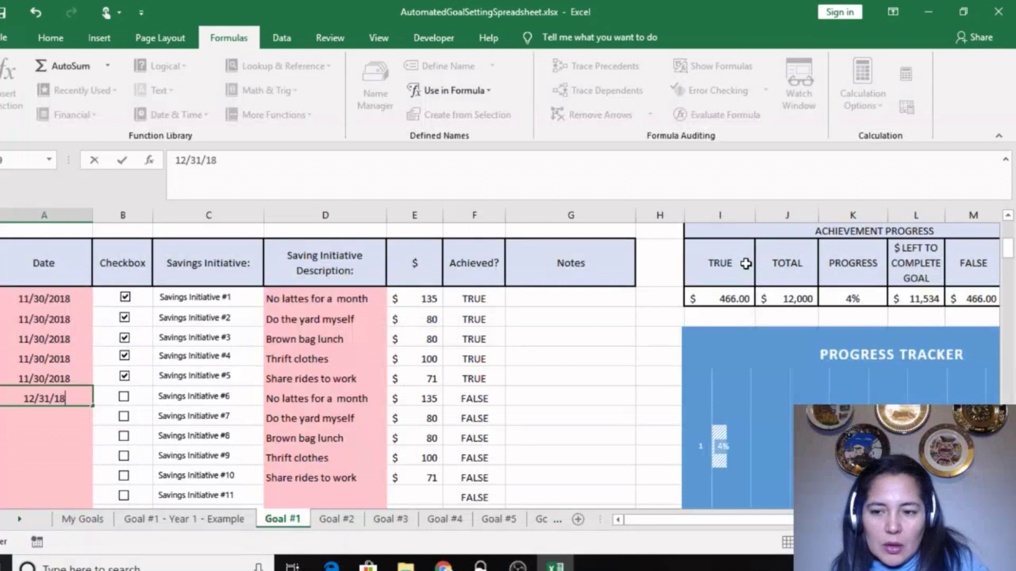
pyautogui.hotkey('ctrl', 'Return')
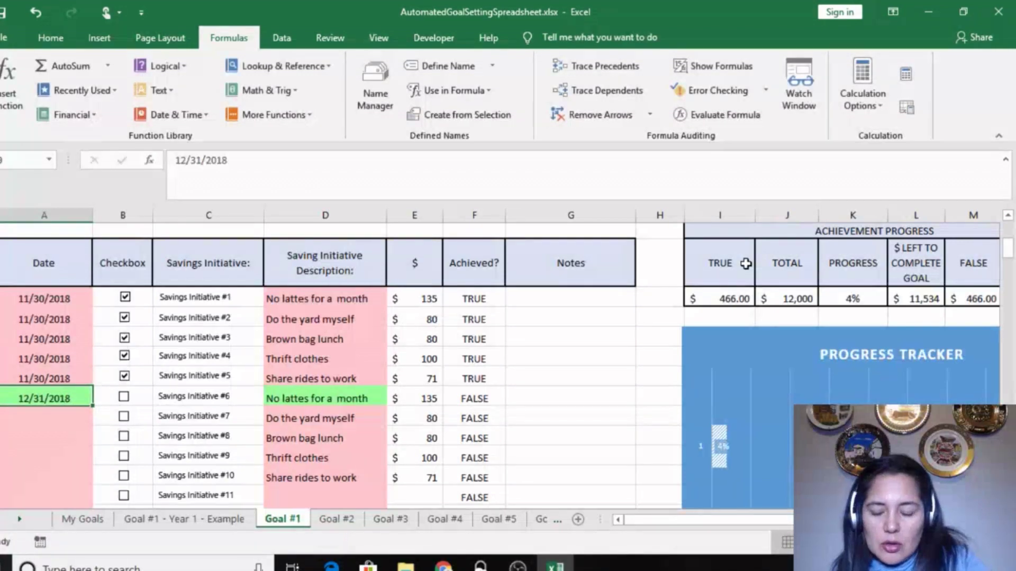
# Step: Copy the 12/31/2018 date into the rows for Savings Initiatives #7 through #10
pyautogui.hotkey('ctrl', 'c')
pyautogui.press('Down')
pyautogui.hotkey('ctrl', 'v')
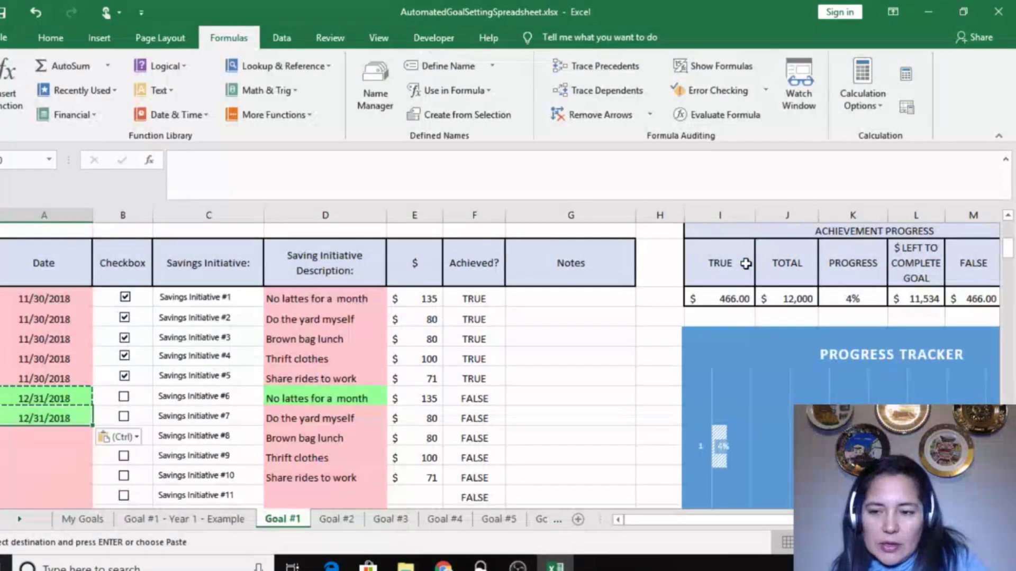
pyautogui.press('Down')
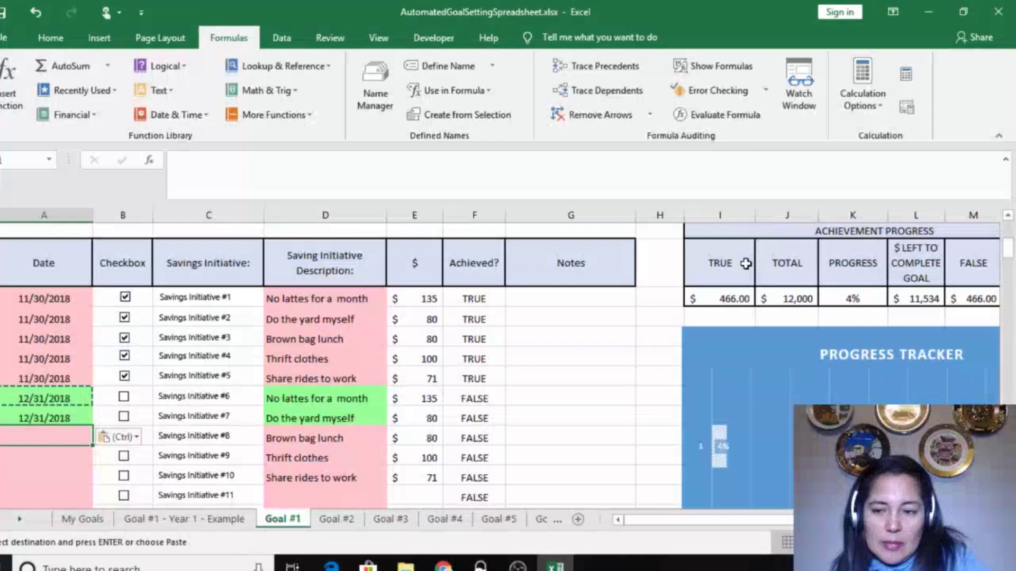
pyautogui.hotkey('ctrl', 'v')
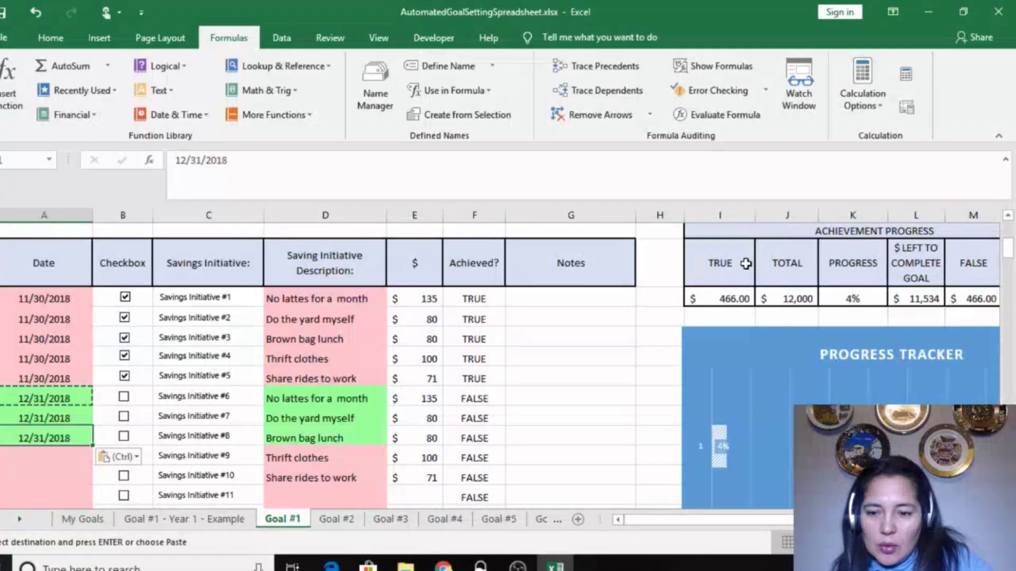
pyautogui.hotkey('ctrl', 'c')
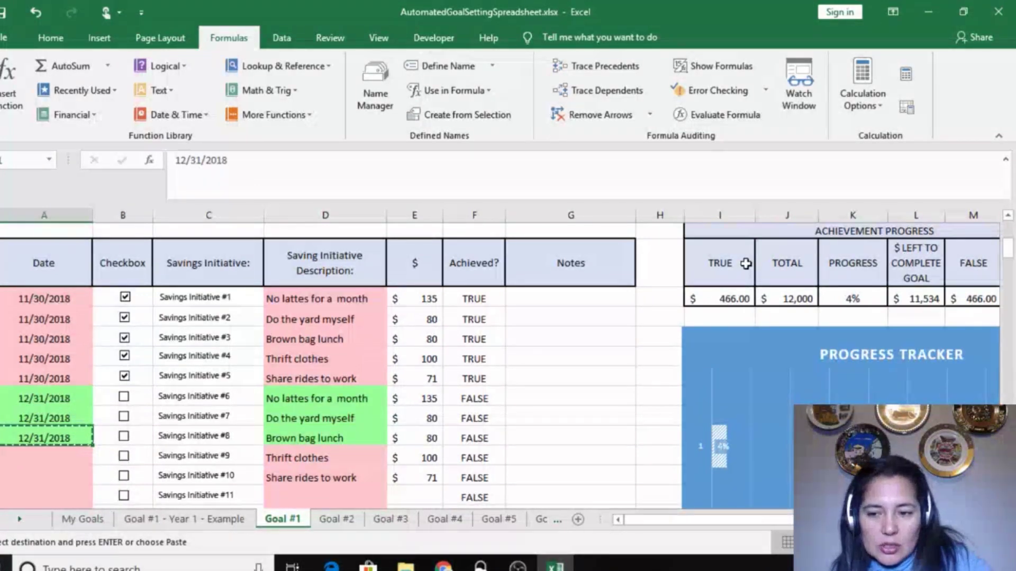
pyautogui.press('Down')
pyautogui.hotkey('ctrl', 'v')
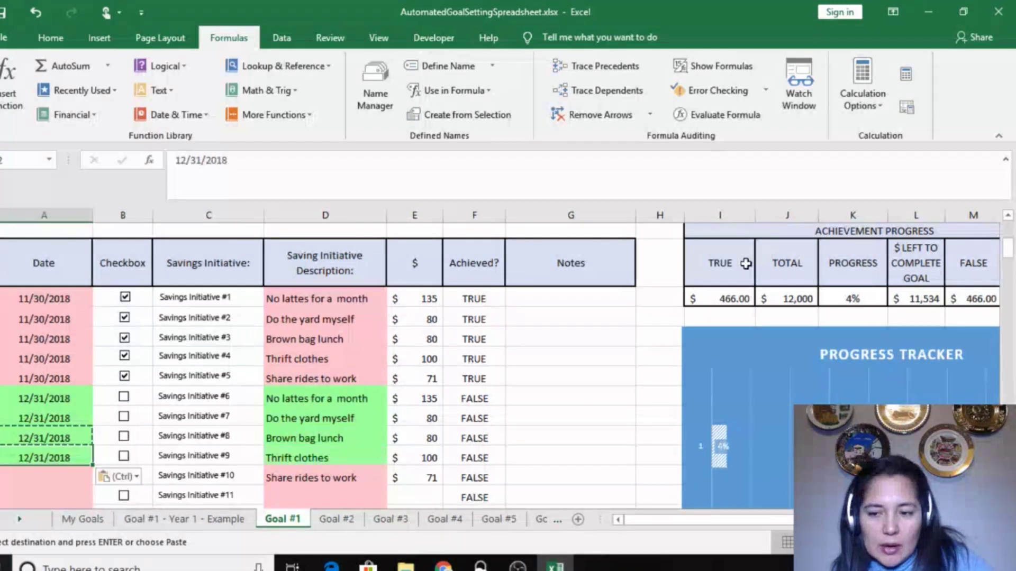
pyautogui.press('Down')
pyautogui.hotkey('ctrl', 'v')
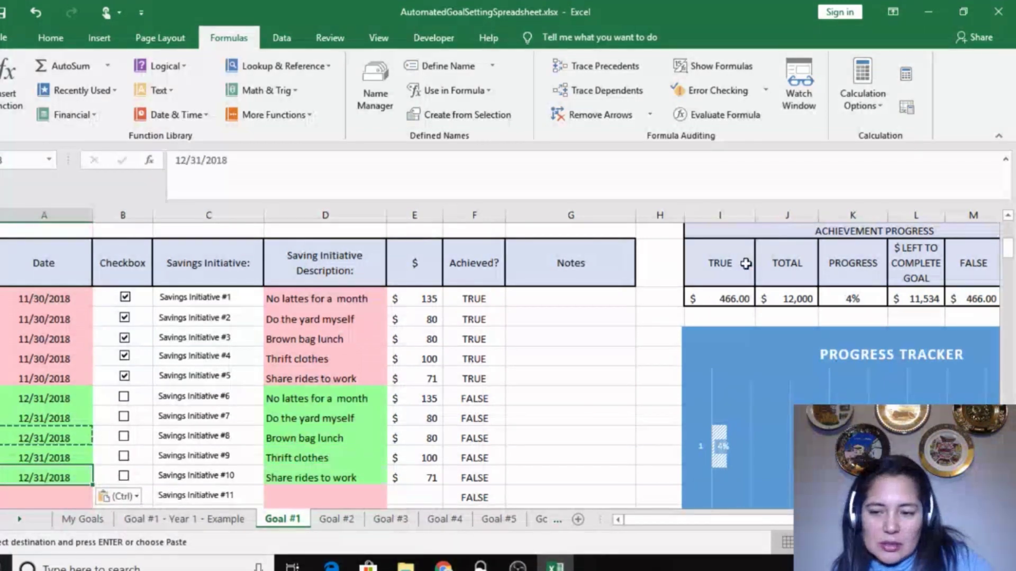
# Step: Review the descriptions and $ amounts of the 12/31/2018 initiatives and compare them with the 11/30/2018 entries
pyautogui.press('Right')
pyautogui.press('Right')
pyautogui.press('Right')
pyautogui.press('Right')
pyautogui.press('Down')
pyautogui.press('Down')
pyautogui.press('Down')
pyautogui.press('Down')
pyautogui.press('Down')
pyautogui.press('Down')
pyautogui.press('Down')
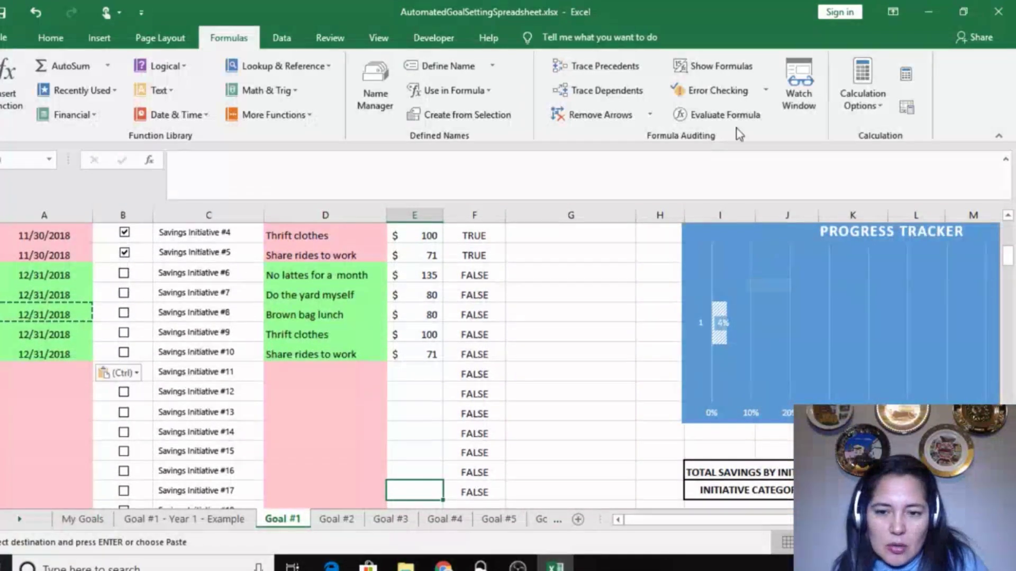
pyautogui.click(419, 279)
pyautogui.click(425, 298)
pyautogui.click(431, 315)
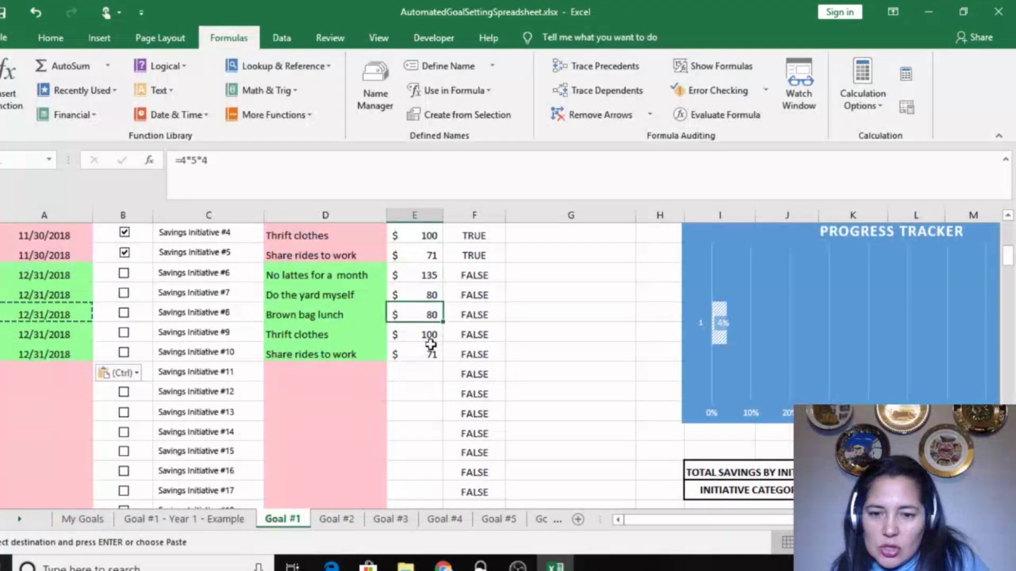
pyautogui.click(431, 348)
pyautogui.click(365, 351)
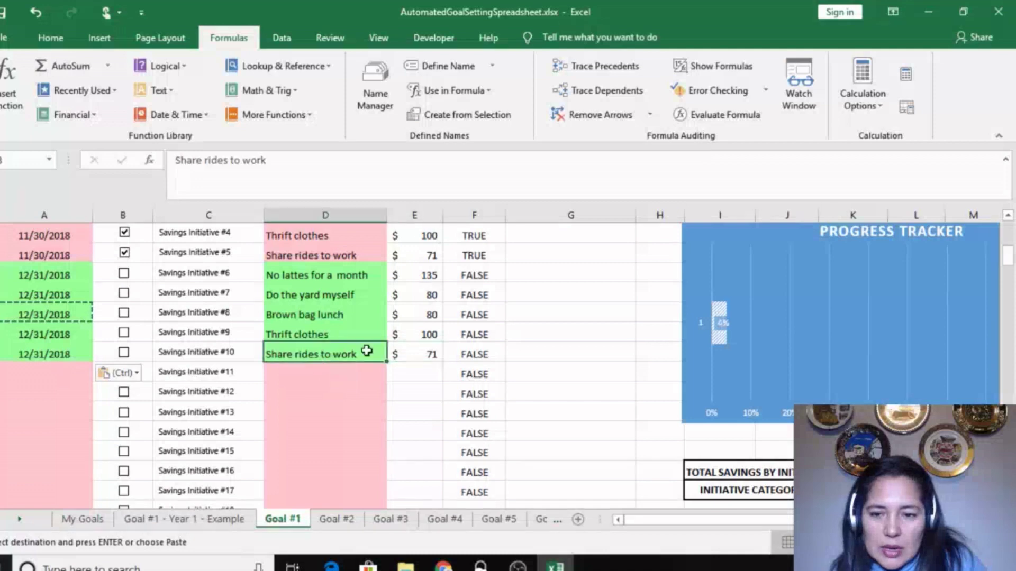
pyautogui.moveTo(1008, 257); pyautogui.dragTo(1010, 251)
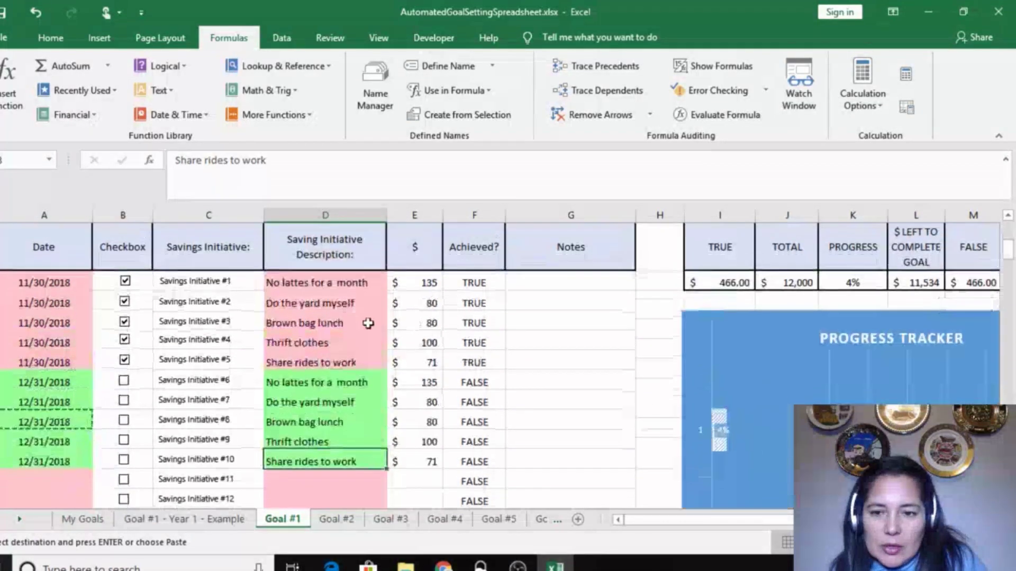
pyautogui.click(369, 305)
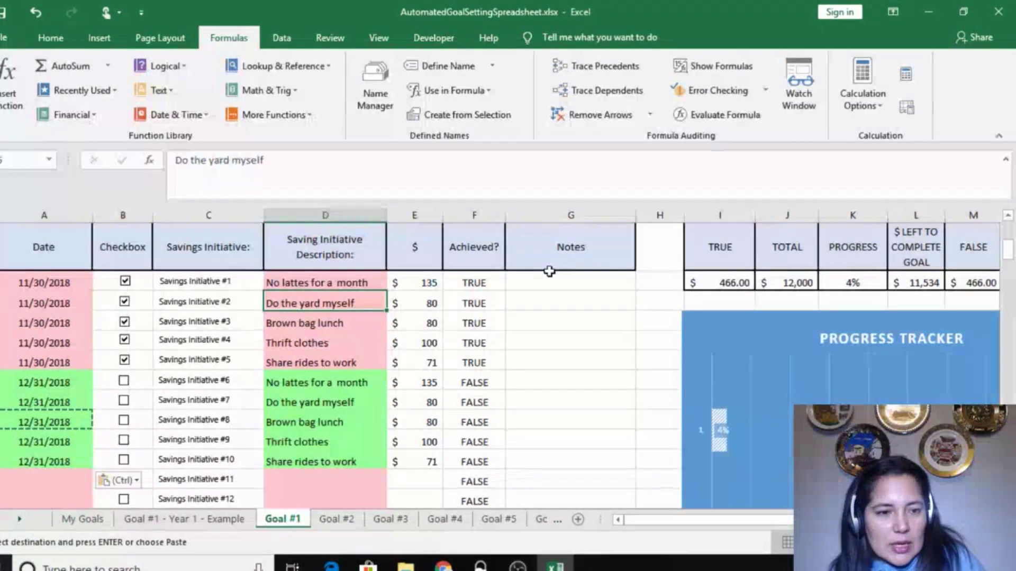
# Step: Inspect the $ Amount formula for No lattes for a month in the Total Savings by Initiative Category table
pyautogui.moveTo(1008, 251); pyautogui.dragTo(1008, 268)
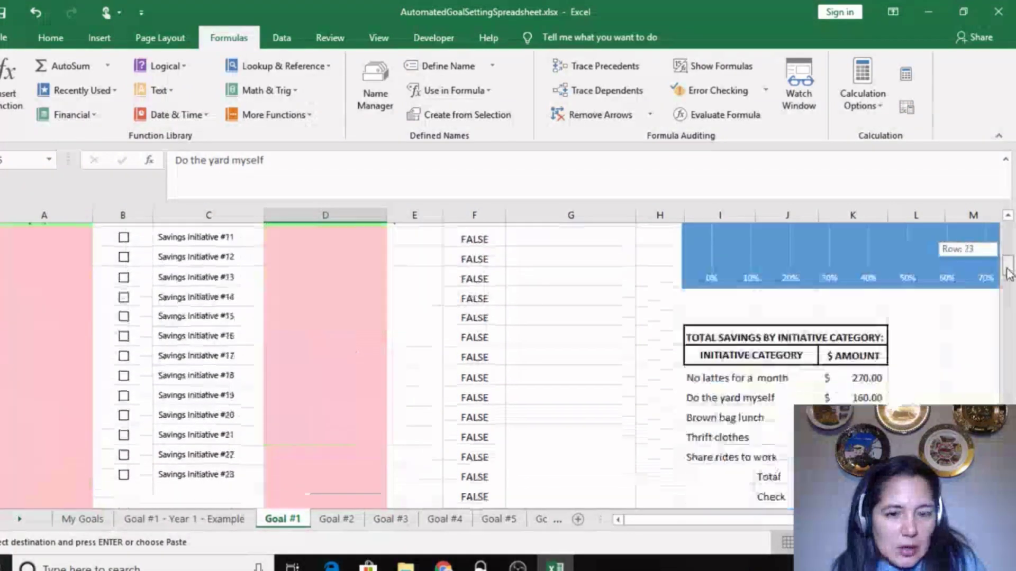
pyautogui.click(718, 353)
pyautogui.click(862, 354)
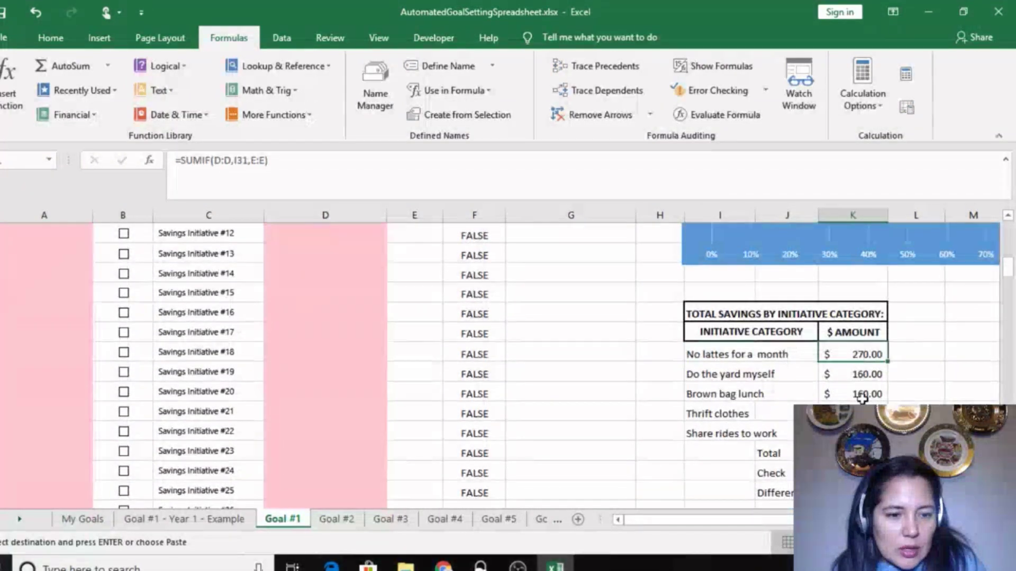
# Step: Examine the savings initiative list, including the December entries No lattes for a month, Do the yard myself and Brown bag lunch
pyautogui.moveTo(1007, 276); pyautogui.dragTo(1007, 250)
pyautogui.click(292, 429)
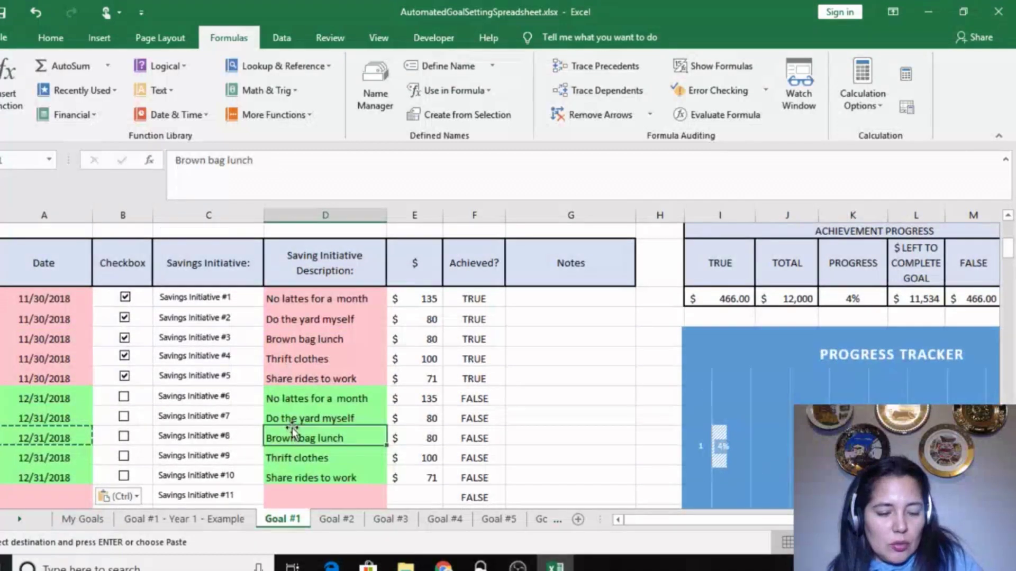
pyautogui.press('Down')
pyautogui.press('Down')
pyautogui.press('Down')
pyautogui.press('Down')
pyautogui.press('Down')
pyautogui.press('Down')
pyautogui.press('Down')
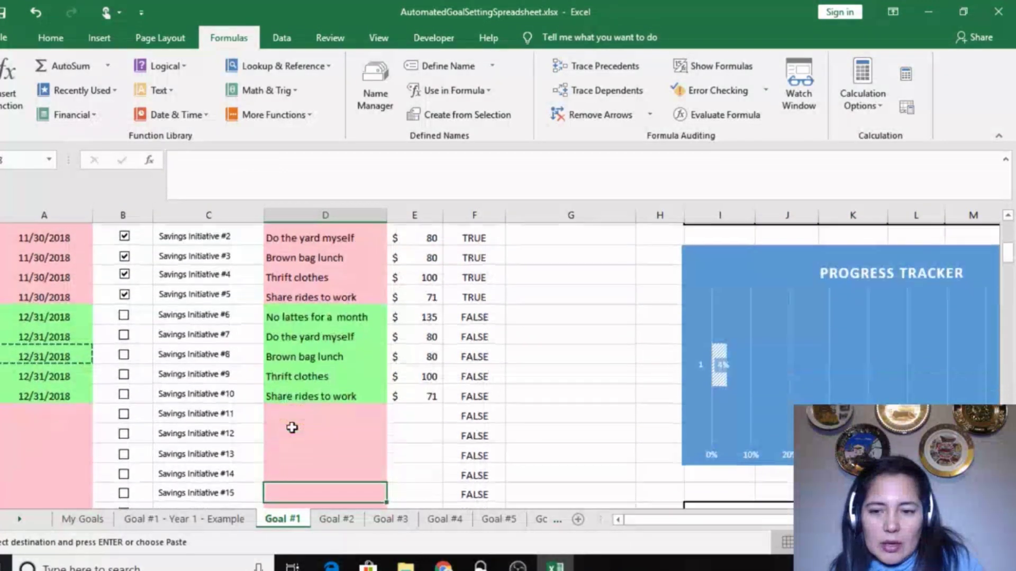
pyautogui.click(354, 315)
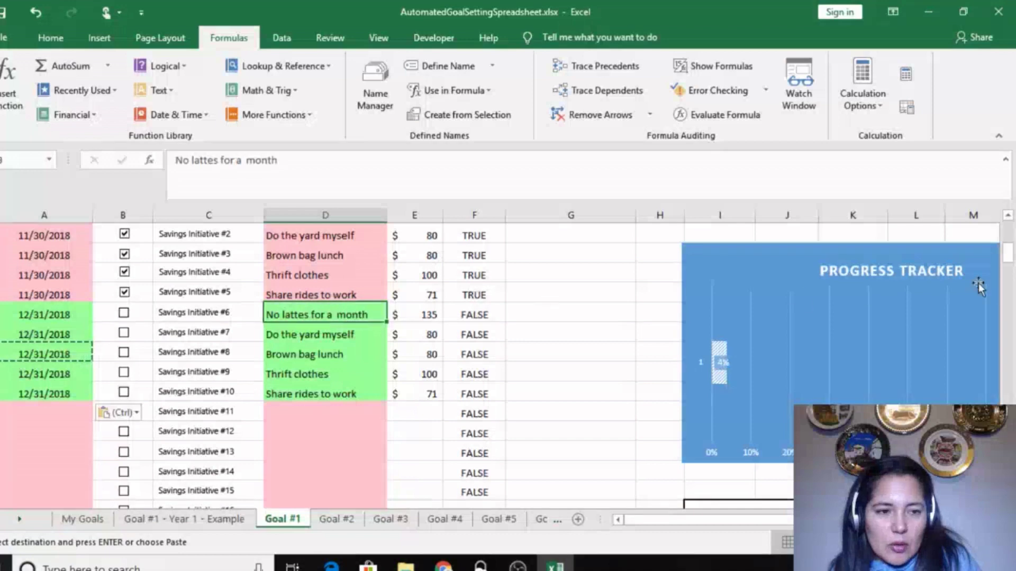
pyautogui.moveTo(1007, 258); pyautogui.dragTo(1007, 254)
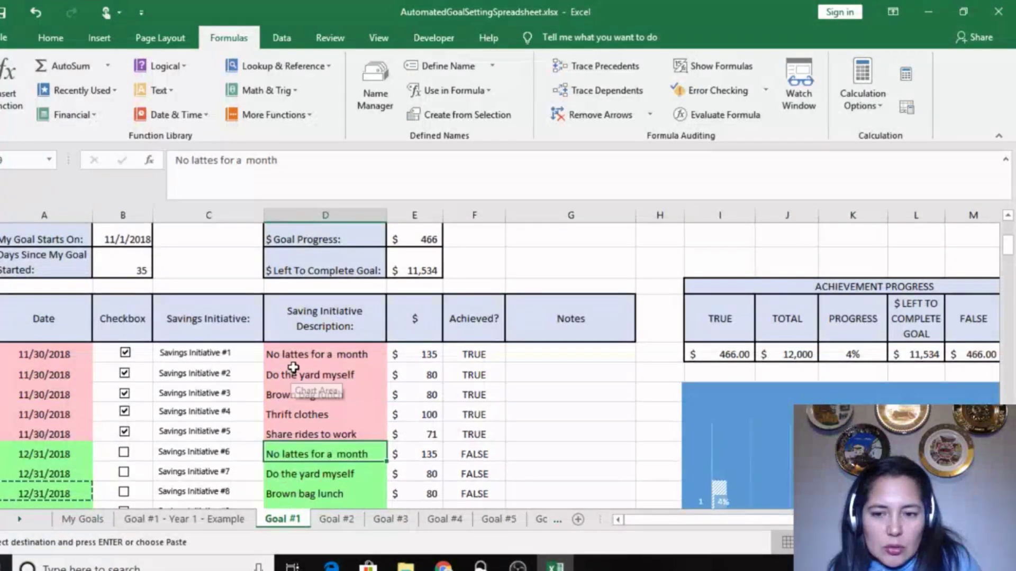
pyautogui.click(328, 476)
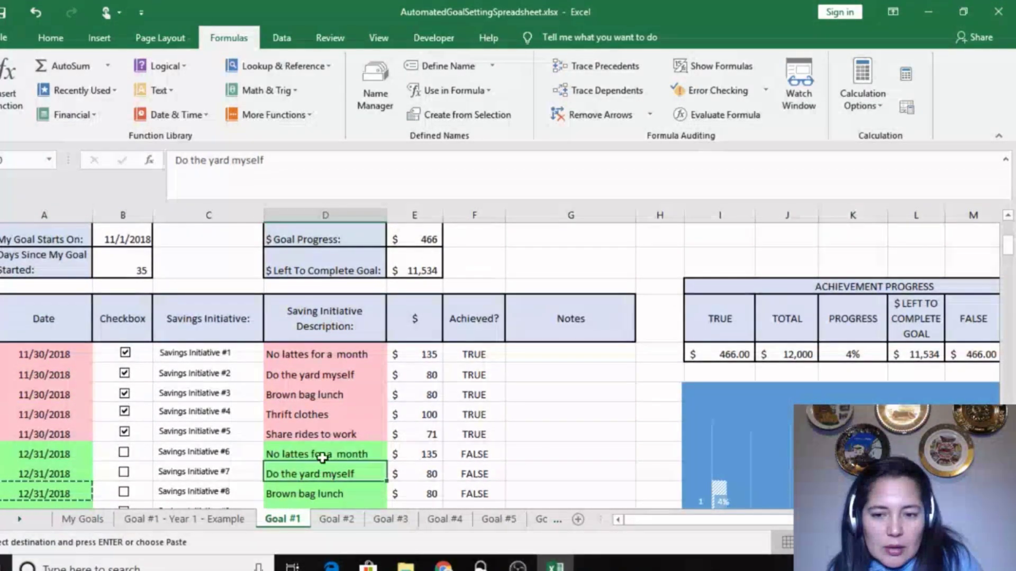
# Step: Look over the descriptions of the 11/30/2018 savings initiatives, from No lattes for a month to Thrift clothes
pyautogui.click(304, 373)
pyautogui.click(307, 353)
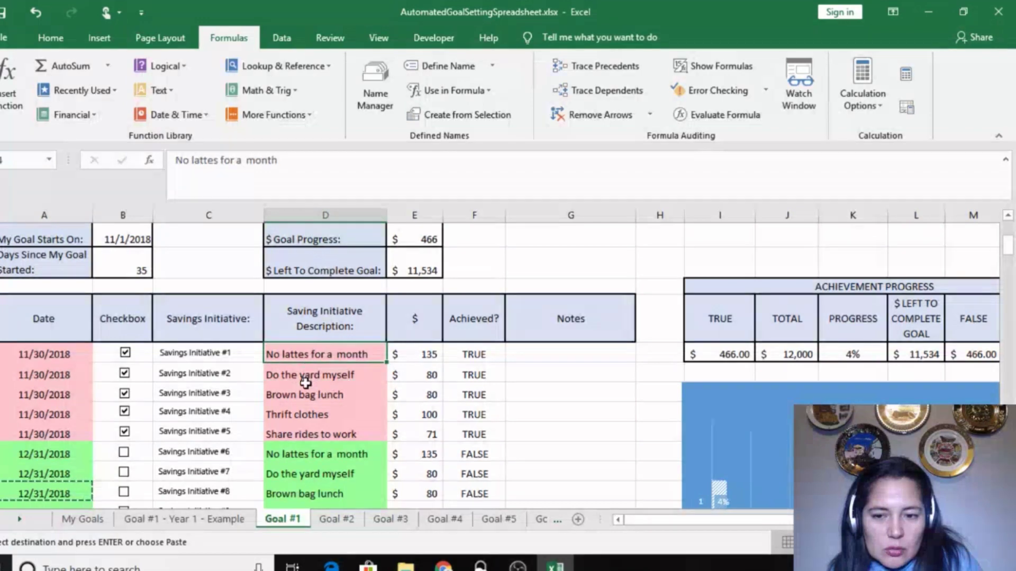
pyautogui.click(307, 394)
pyautogui.click(307, 416)
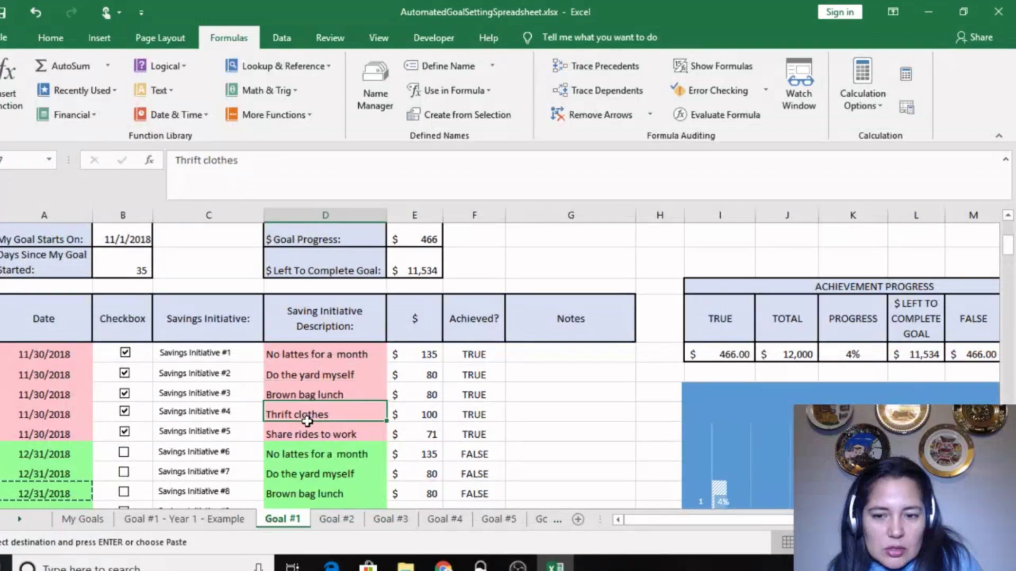
pyautogui.click(307, 357)
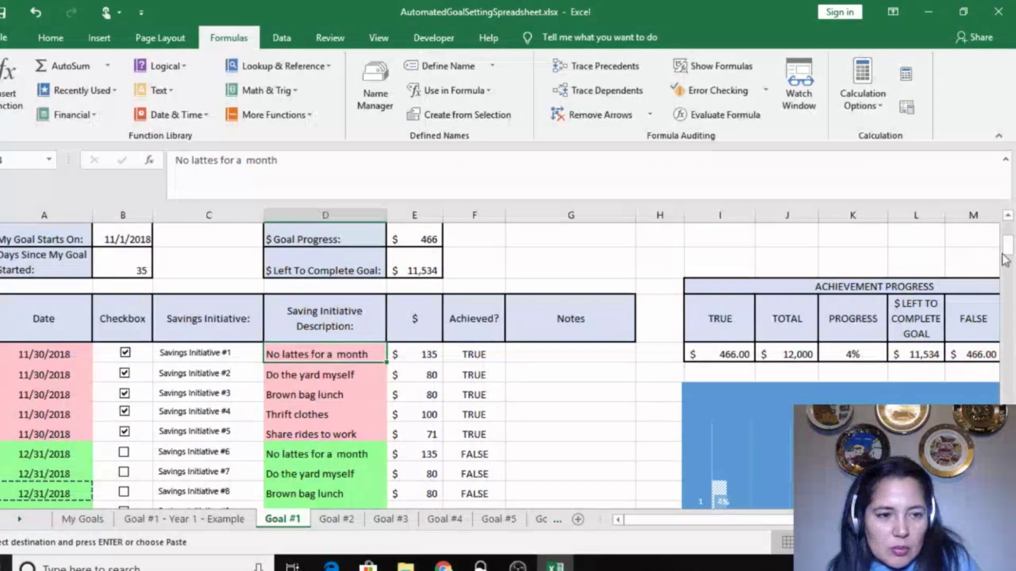
# Step: Copy the five descriptions of Savings Initiatives #6 through #10 into the rows for Savings Initiatives #11 through #15
pyautogui.moveTo(1008, 245); pyautogui.dragTo(1009, 263)
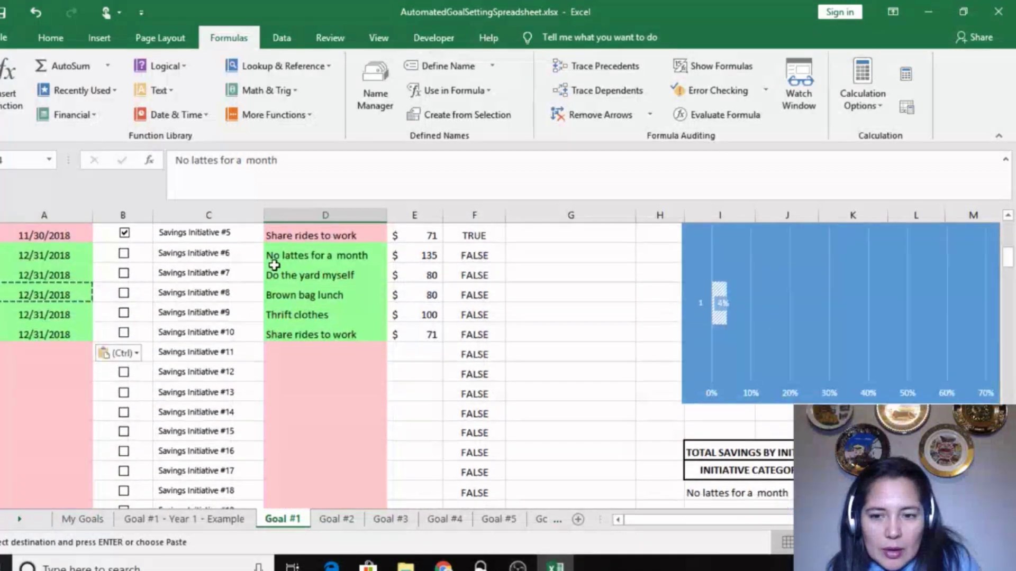
pyautogui.click(295, 258)
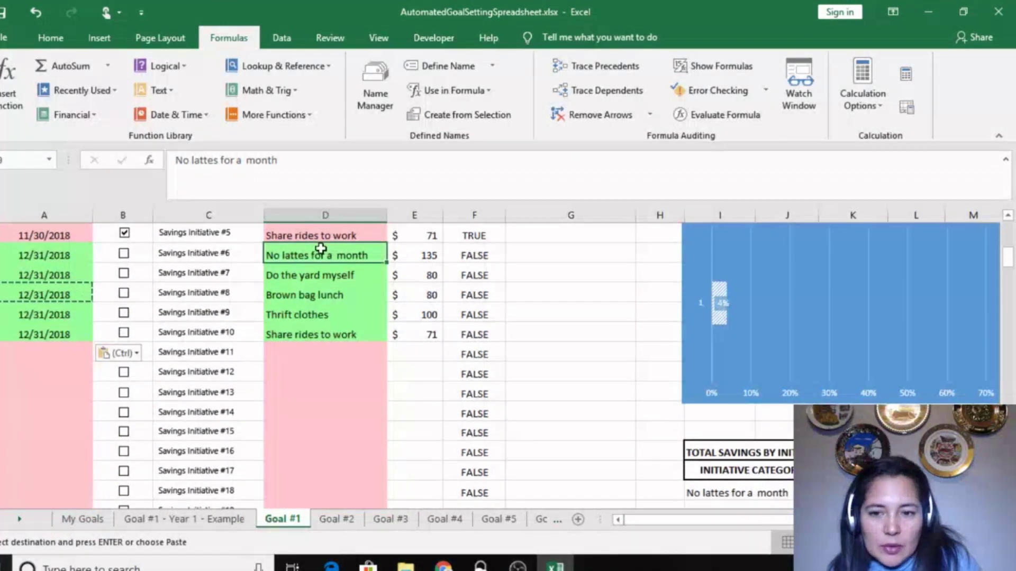
pyautogui.moveTo(315, 252); pyautogui.dragTo(296, 335)
pyautogui.rightClick(299, 280)
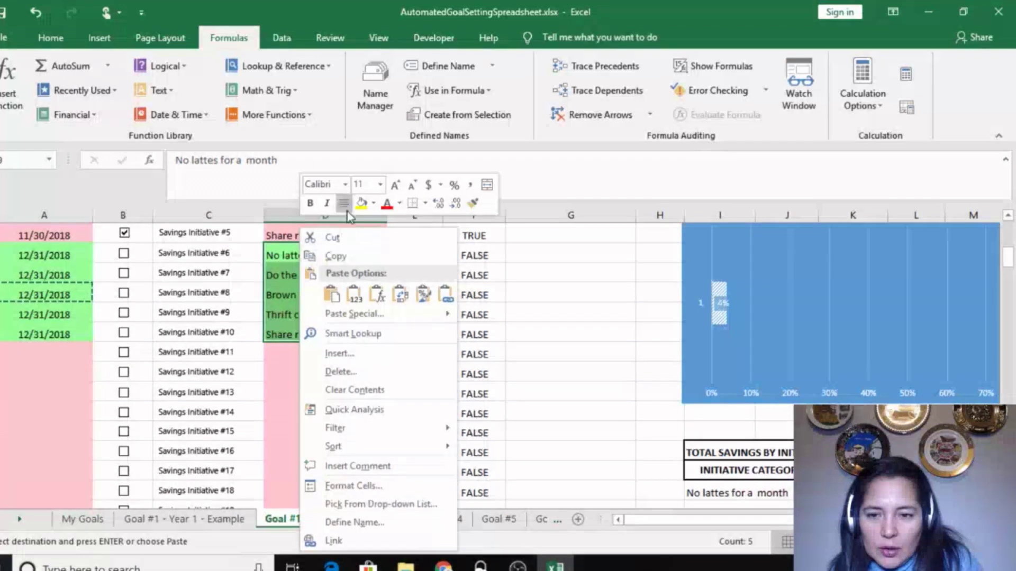
pyautogui.click(342, 257)
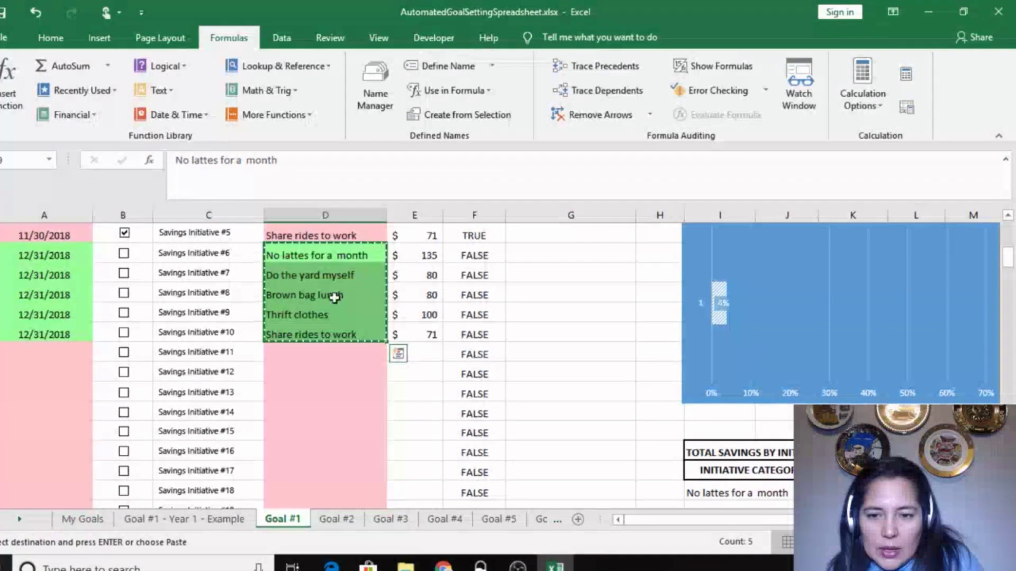
pyautogui.click(298, 353)
pyautogui.moveTo(299, 353); pyautogui.dragTo(300, 433)
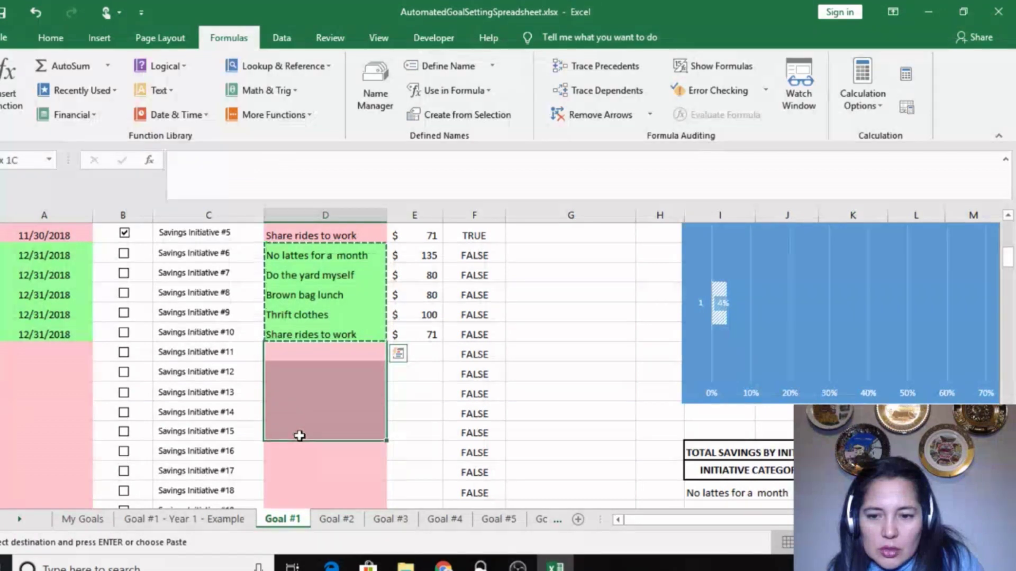
pyautogui.rightClick(303, 354)
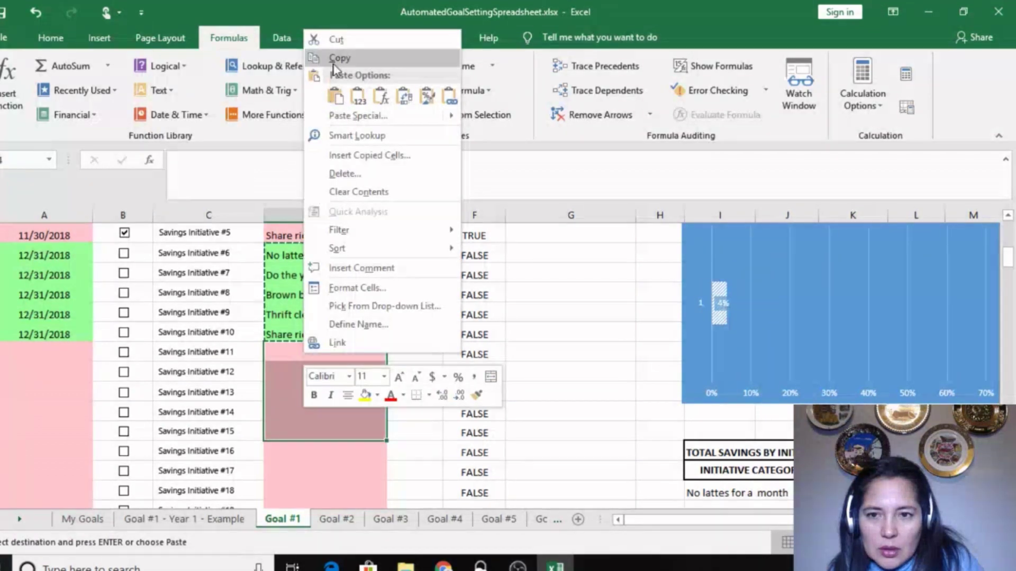
pyautogui.click(336, 95)
# Step: Copy the $ amounts of Savings Initiatives #6 through #10 into the rows for Savings Initiatives #11 through #15
pyautogui.click(489, 334)
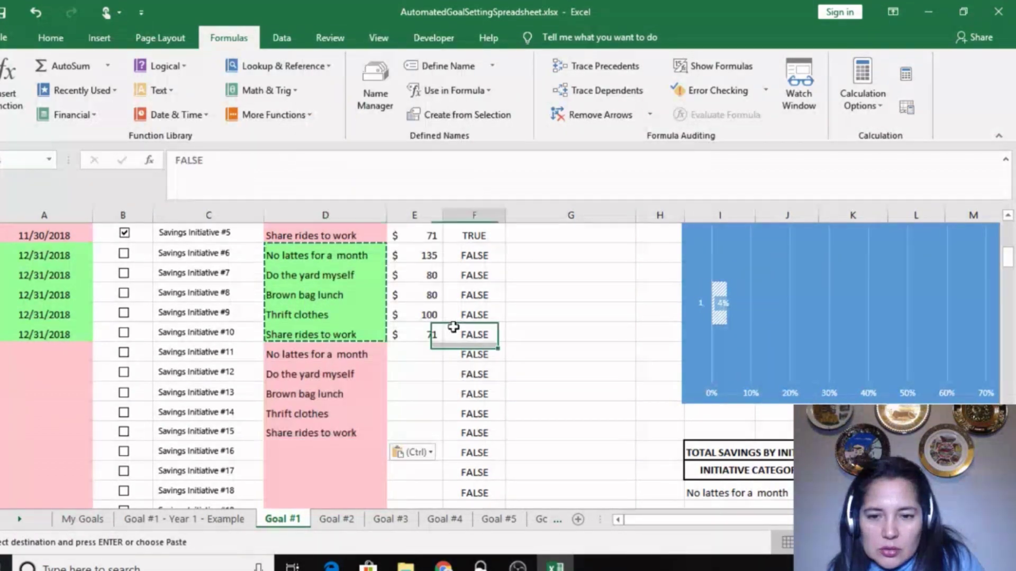
pyautogui.moveTo(423, 255); pyautogui.dragTo(406, 335)
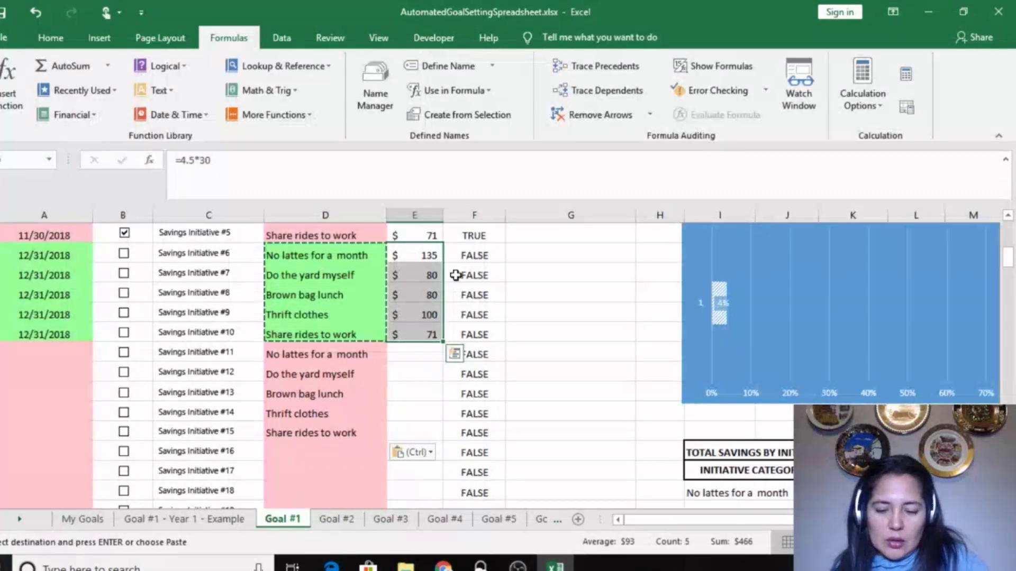
pyautogui.hotkey('ctrl', 'c')
pyautogui.press('Down')
pyautogui.press('Down')
pyautogui.press('Down')
pyautogui.press('Down')
pyautogui.press('Down')
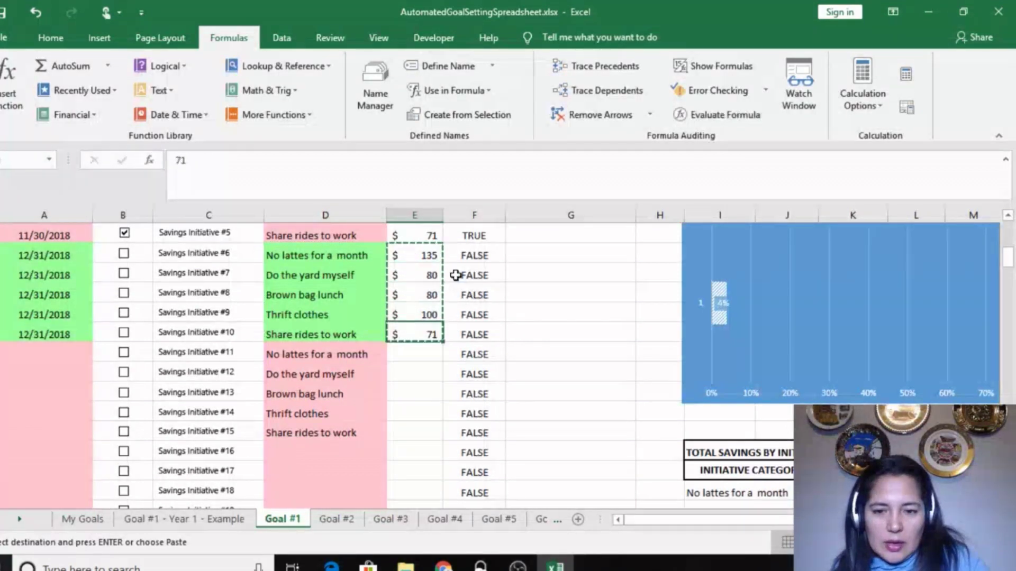
pyautogui.hotkey('ctrl', 'v')
# Step: Enter 01/31/2018 as the date of Savings Initiative #11 and copy it to Savings Initiatives #12 through #15
pyautogui.press('Left')
pyautogui.press('Left')
pyautogui.press('Left')
pyautogui.press('Left')
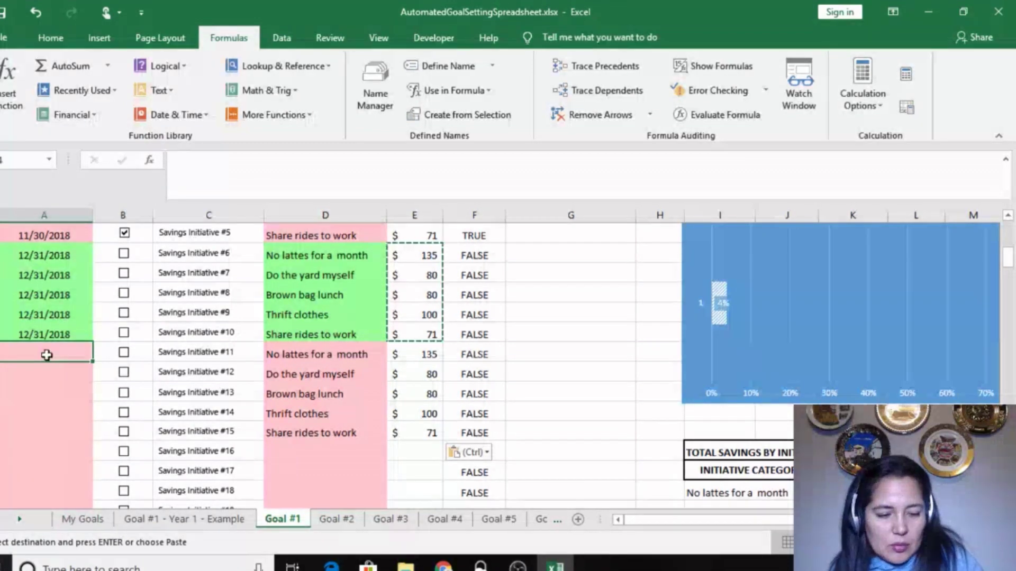
pyautogui.write('01/31/2018')
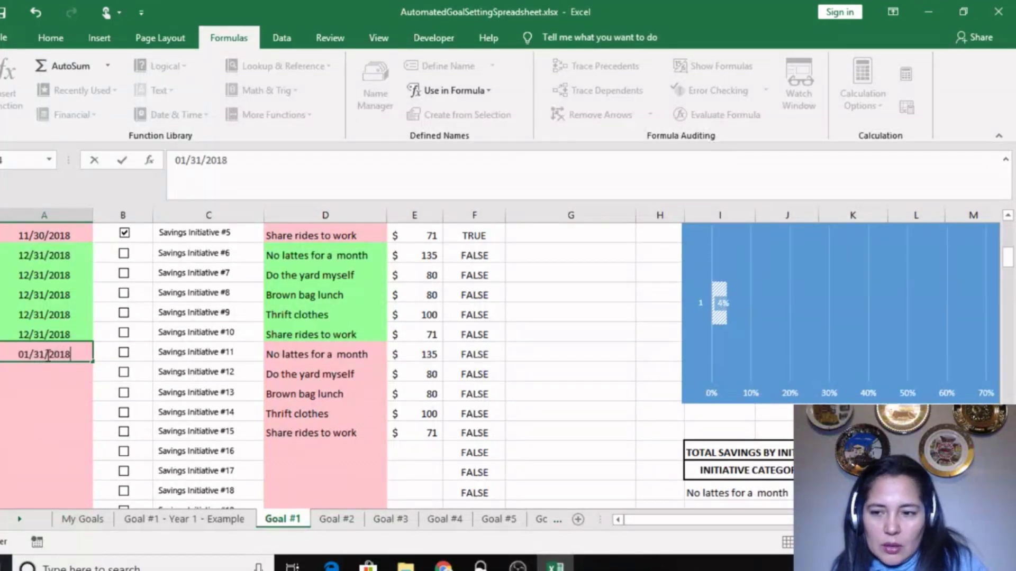
pyautogui.press('Return')
pyautogui.click(47, 355)
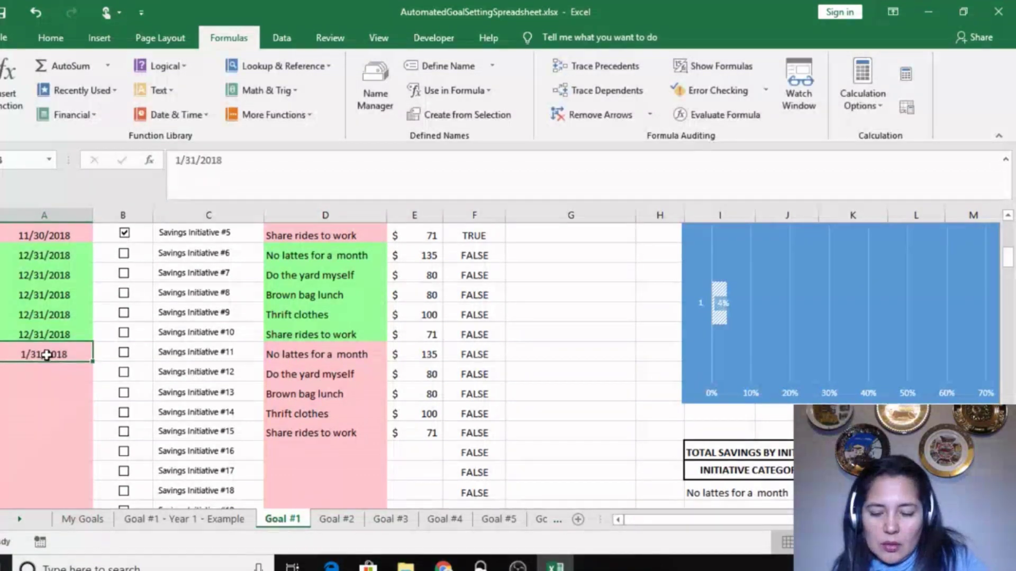
pyautogui.hotkey('ctrl', 'c')
pyautogui.moveTo(47, 371); pyautogui.dragTo(47, 439)
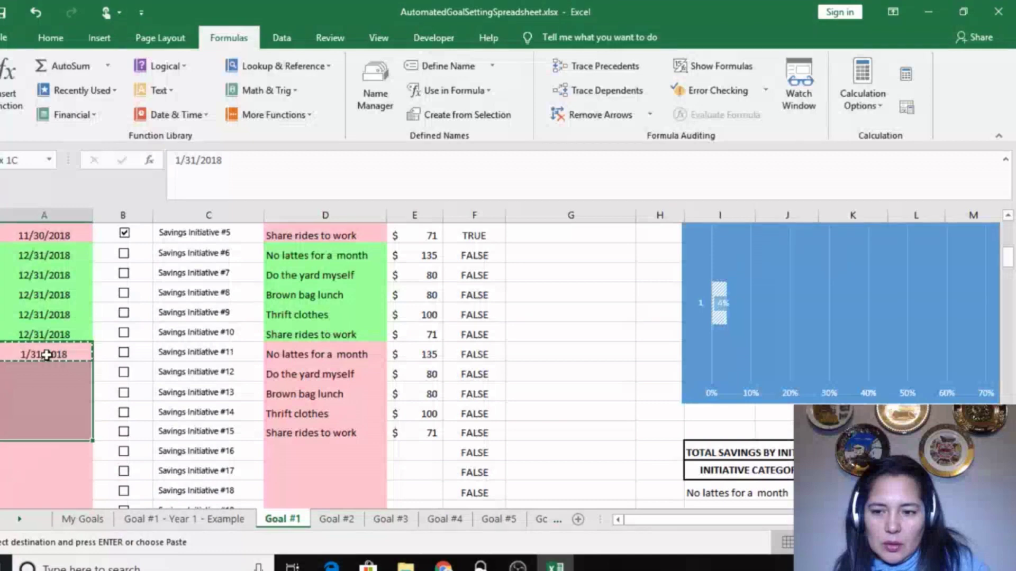
pyautogui.hotkey('ctrl', 'v')
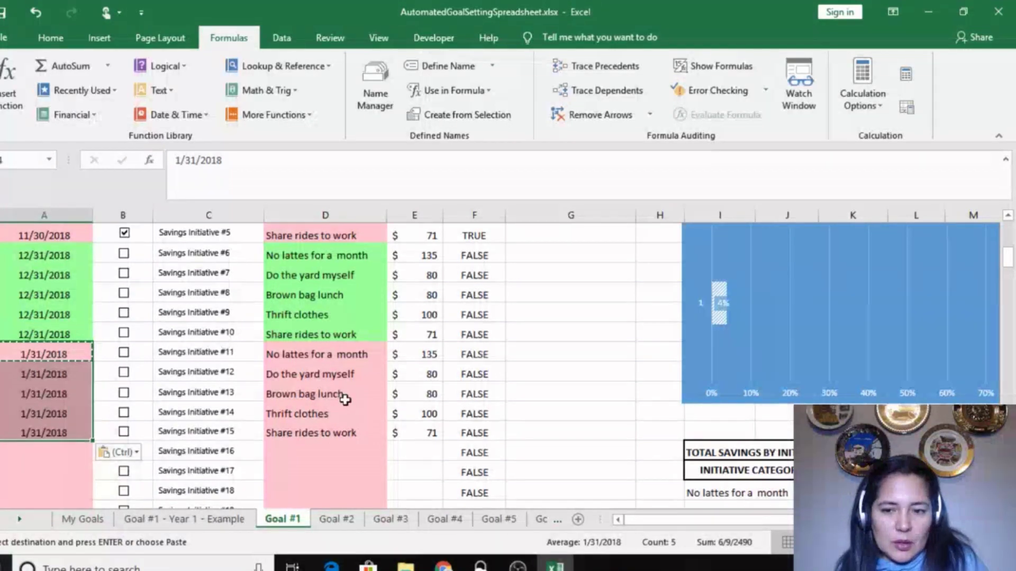
# Step: Correct the date of Savings Initiative #11 to 1/31/2019
pyautogui.click(340, 396)
pyautogui.click(440, 445)
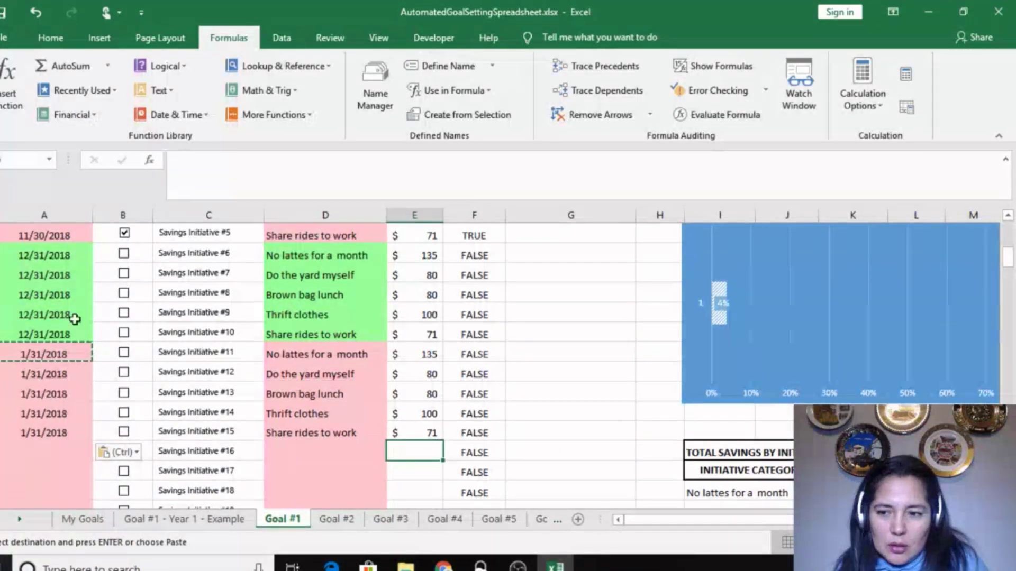
pyautogui.click(47, 354)
pyautogui.click(226, 160)
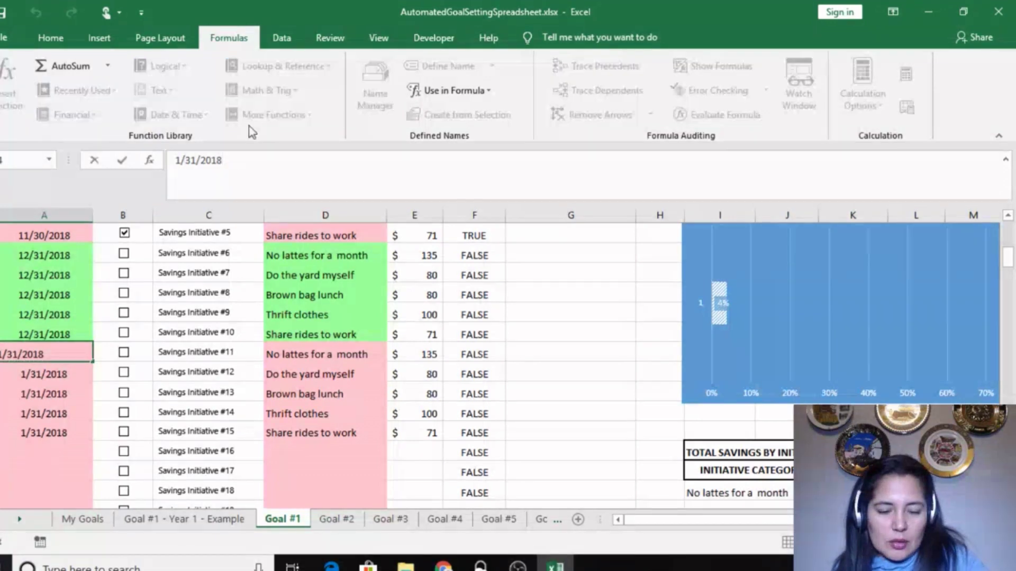
pyautogui.press('Return')
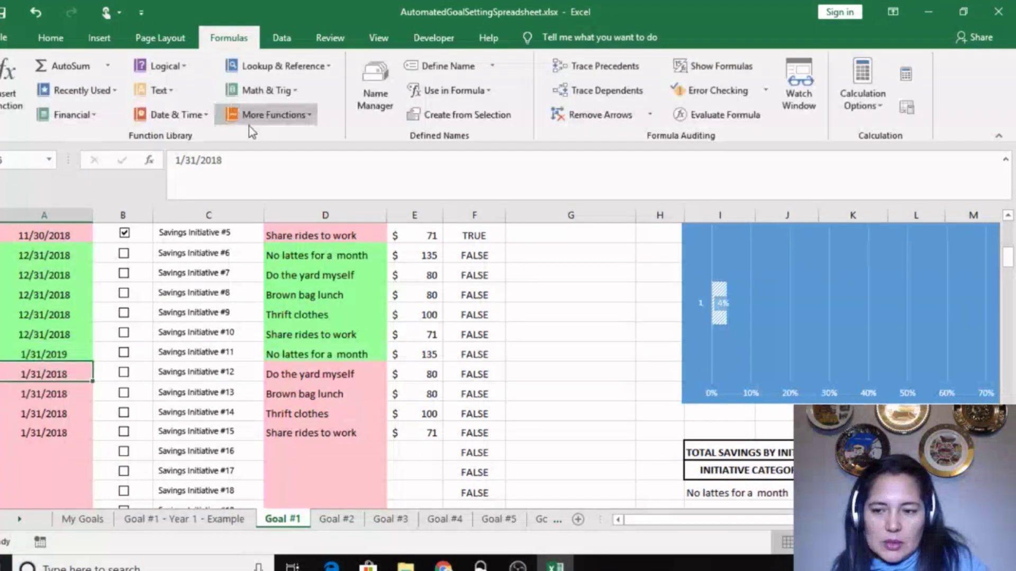
pyautogui.press('Up')
pyautogui.press('Up')
pyautogui.press('Down')
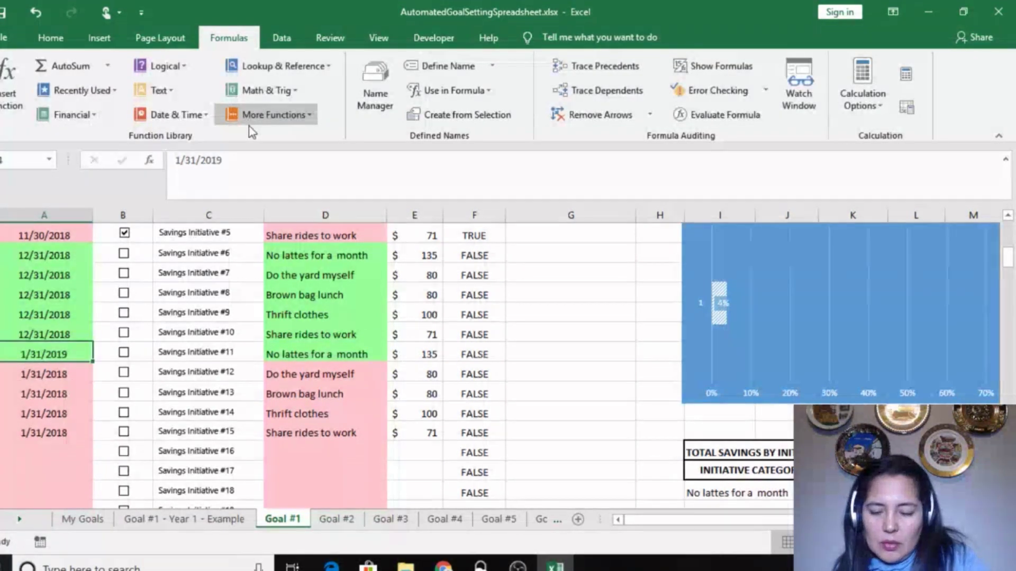
# Step: Copy the 1/31/2019 date into the rows for Savings Initiatives #12 through #15
pyautogui.hotkey('ctrl', 'c')
pyautogui.hotkey('shift', 'Down')
pyautogui.hotkey('shift', 'Down')
pyautogui.hotkey('shift', 'Down')
pyautogui.hotkey('shift', 'Down')
pyautogui.hotkey('ctrl', 'v')
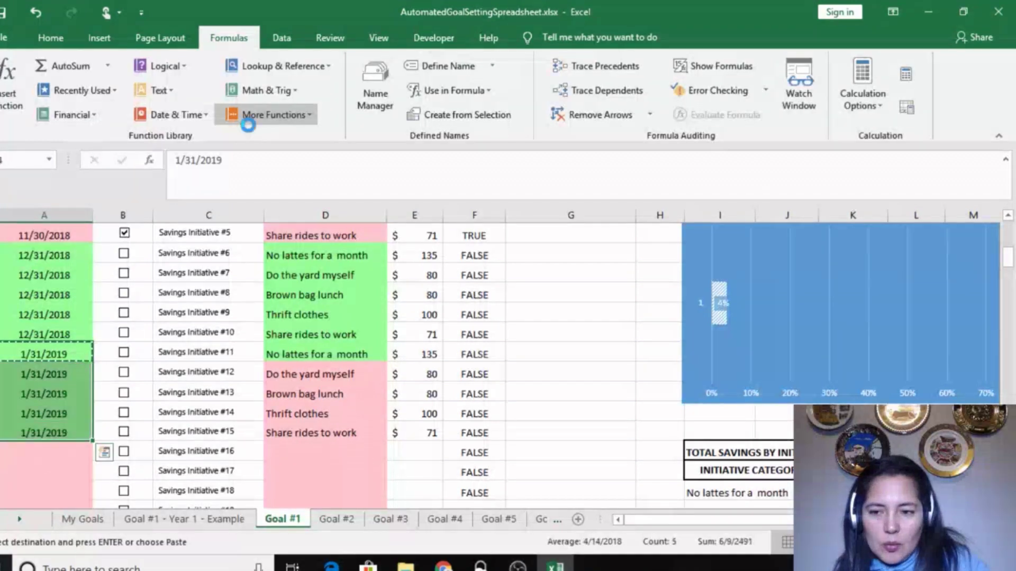
pyautogui.press('Escape')
# Step: Review the color-coded descriptions of the 12/31/2018 and 11/30/2018 savings initiatives
pyautogui.press('Right')
pyautogui.press('Right')
pyautogui.press('Right')
pyautogui.press('Up')
pyautogui.press('Up')
pyautogui.press('Up')
pyautogui.press('Up')
pyautogui.press('Up')
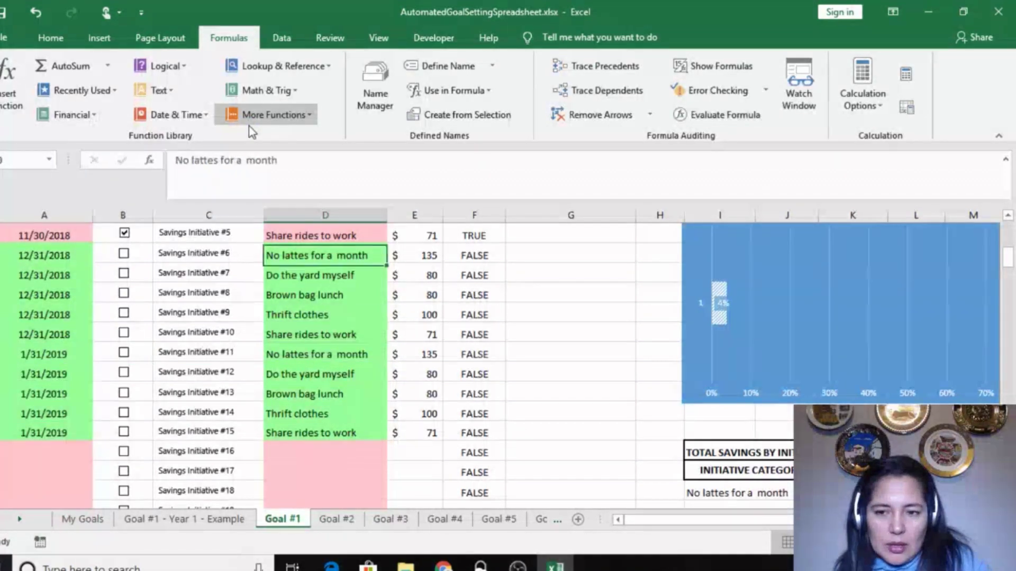
pyautogui.press('Up')
pyautogui.press('Up')
pyautogui.press('Up')
pyautogui.press('Up')
pyautogui.press('Up')
pyautogui.press('Up')
pyautogui.press('Down')
pyautogui.press('Down')
pyautogui.press('Down')
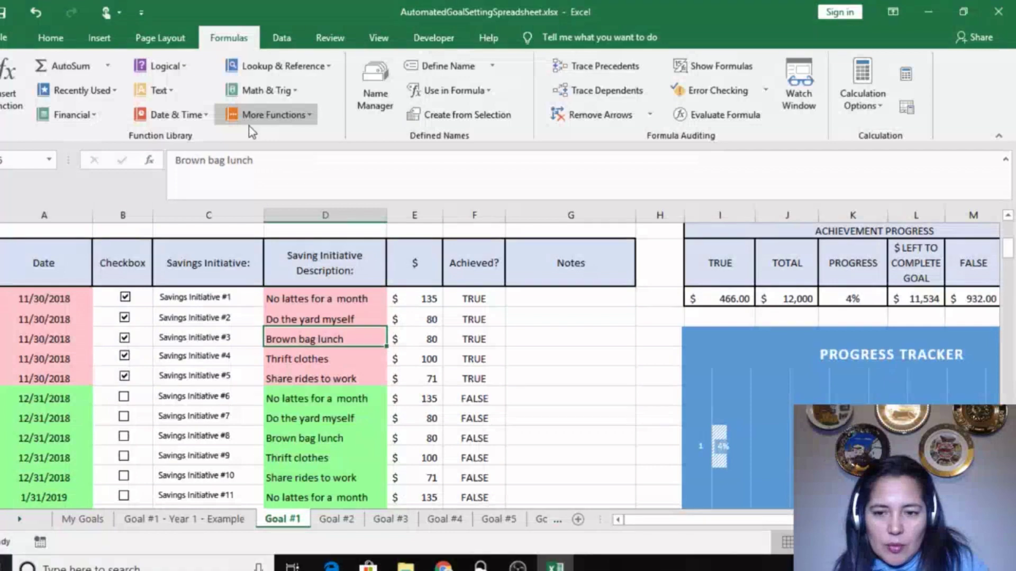
pyautogui.press('Down')
pyautogui.press('Down')
pyautogui.press('Down')
pyautogui.press('Up')
# Step: Examine the Date column from the 11/30/2018 rows through the 1/31/2019 rows and the amount of Savings Initiative #14
pyautogui.press('Left')
pyautogui.press('Left')
pyautogui.press('Left')
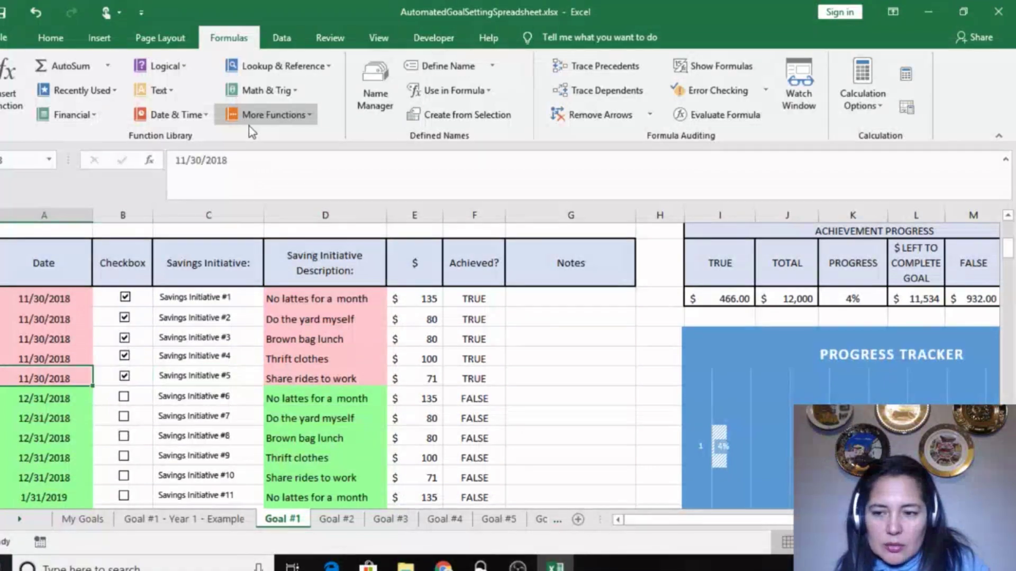
pyautogui.press('Down')
pyautogui.press('Down')
pyautogui.press('Down')
pyautogui.press('Down')
pyautogui.press('Down')
pyautogui.press('Down')
pyautogui.press('Down')
pyautogui.press('Down')
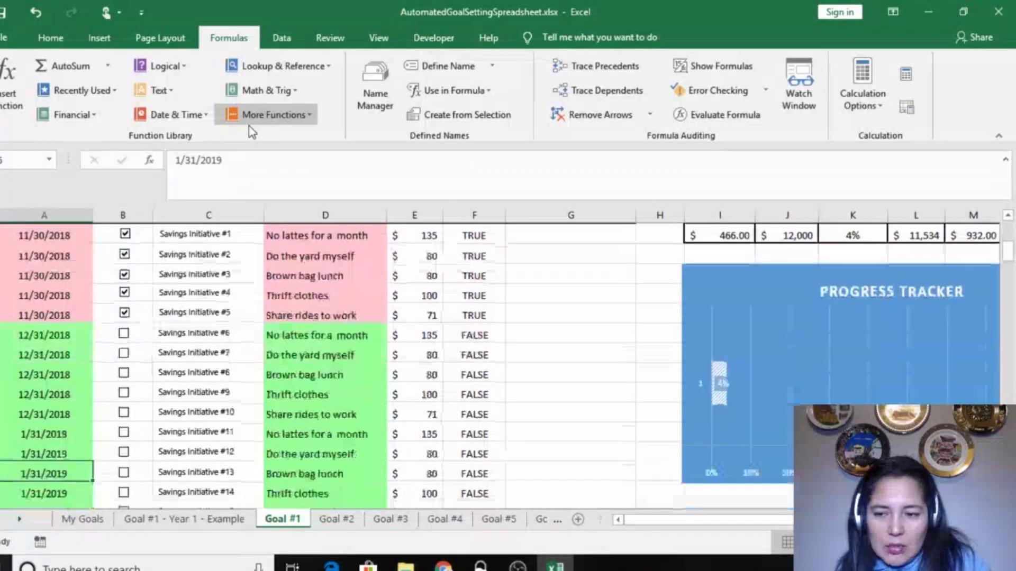
pyautogui.press('Down')
pyautogui.press('Down')
pyautogui.press('Down')
pyautogui.press('Up')
pyautogui.press('Up')
pyautogui.press('Right')
pyautogui.press('Right')
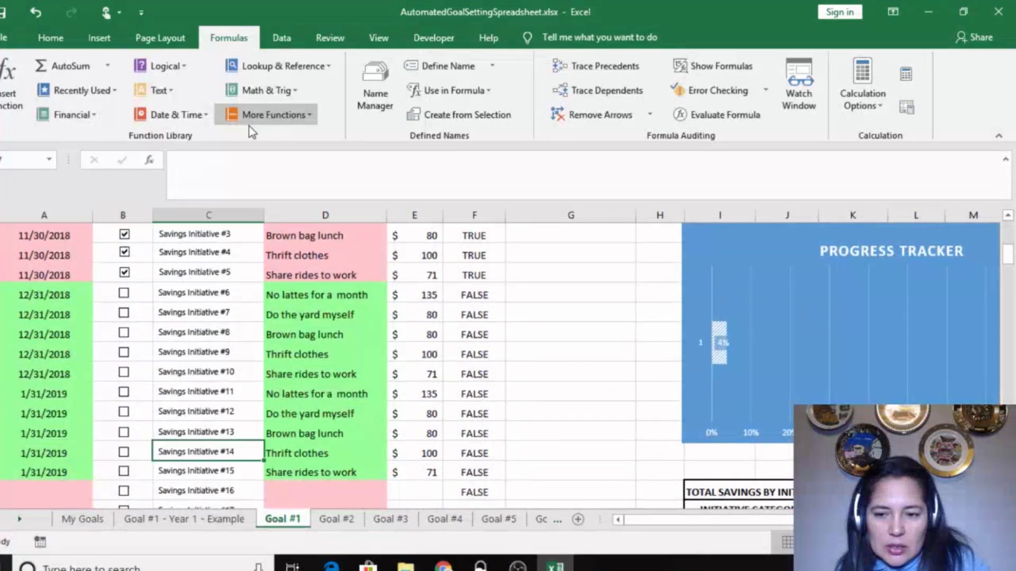
pyautogui.press('Right')
pyautogui.press('Right')
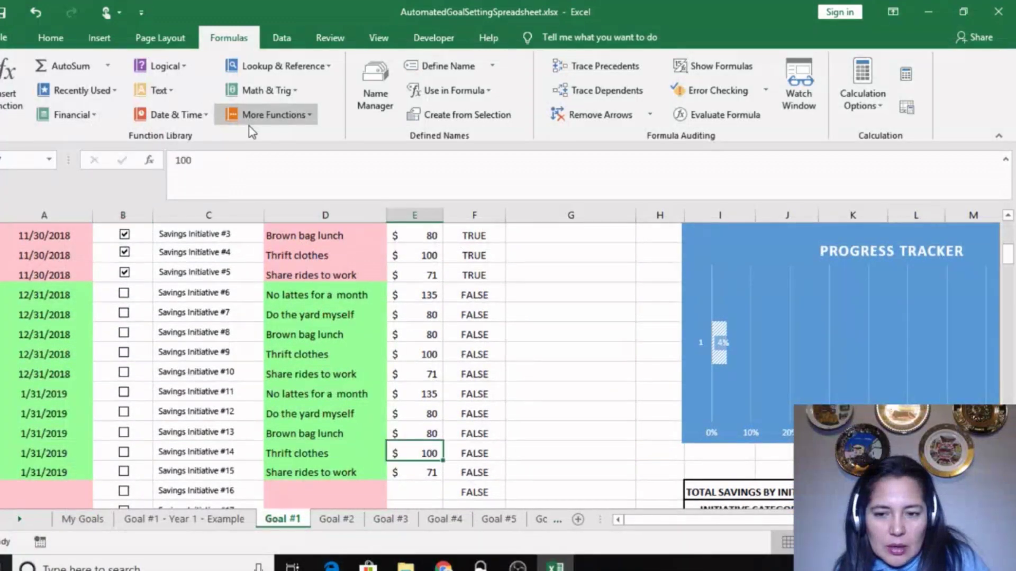
# Step: Check the color legend above the Achievement Progress table for past, today and future dates
pyautogui.click(333, 398)
pyautogui.moveTo(1007, 255); pyautogui.dragTo(1007, 233)
pyautogui.click(784, 361)
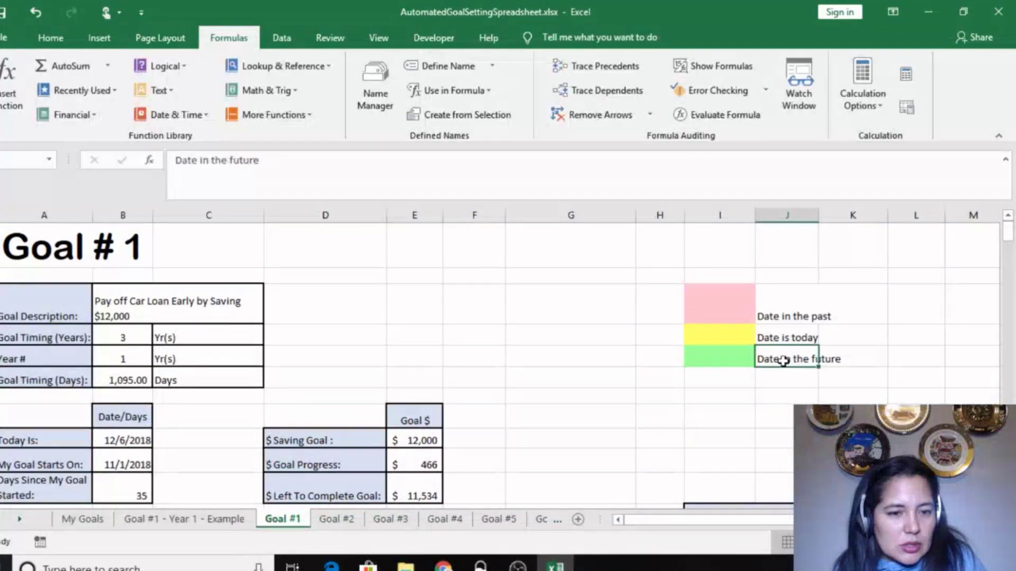
pyautogui.click(714, 358)
pyautogui.moveTo(1012, 229); pyautogui.dragTo(1007, 244)
pyautogui.click(778, 272)
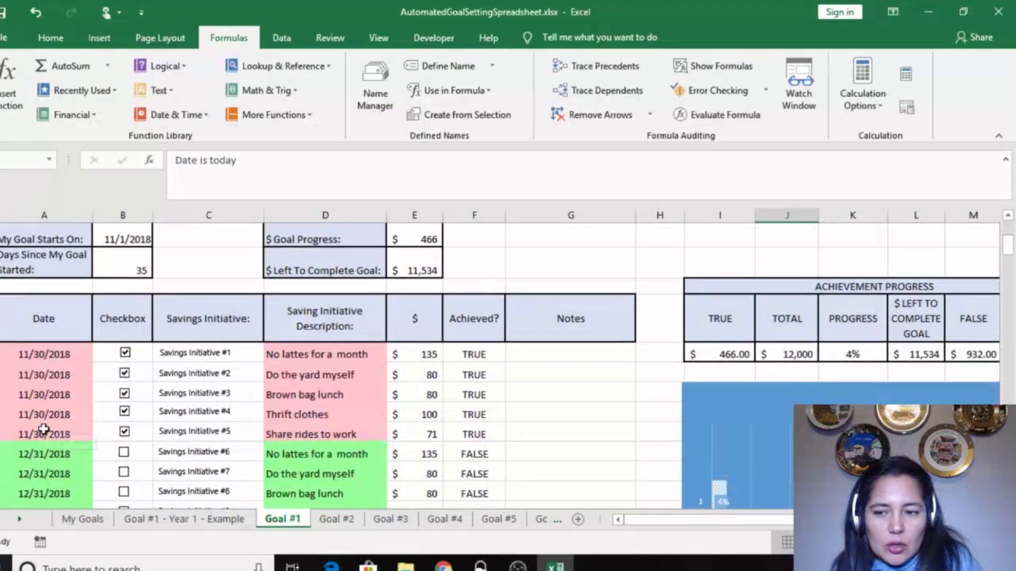
# Step: Try 12/06/2018 as the date of Savings Initiative #1 and undo that change
pyautogui.click(44, 430)
pyautogui.click(41, 355)
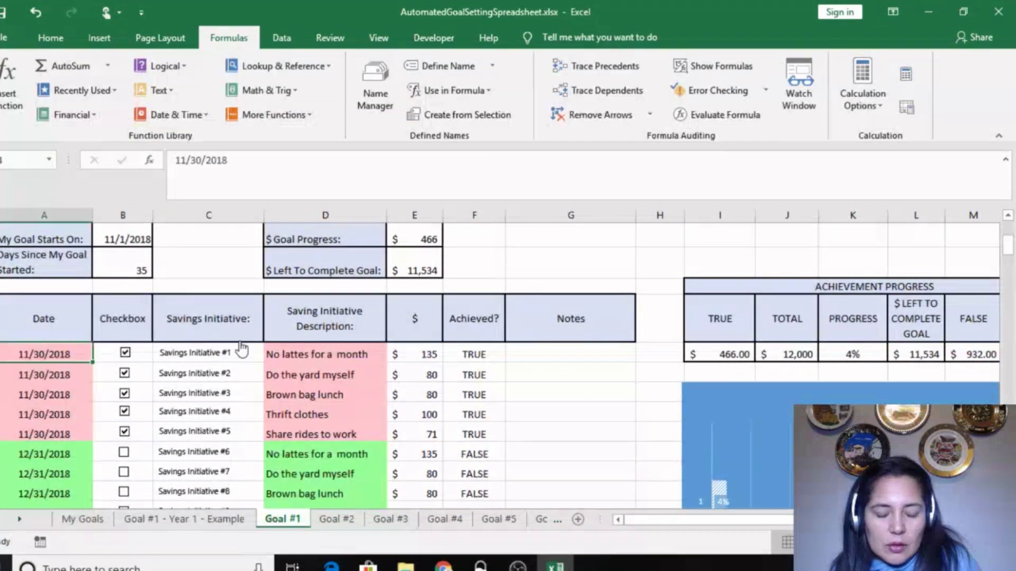
pyautogui.write('12')
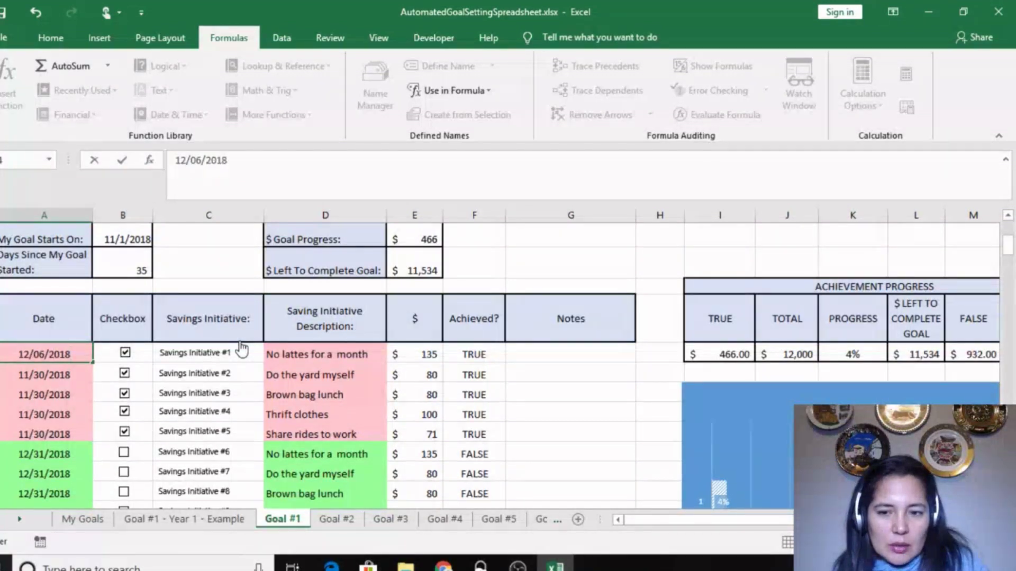
pyautogui.write('/06/2018')
pyautogui.press('Return')
pyautogui.press('Up')
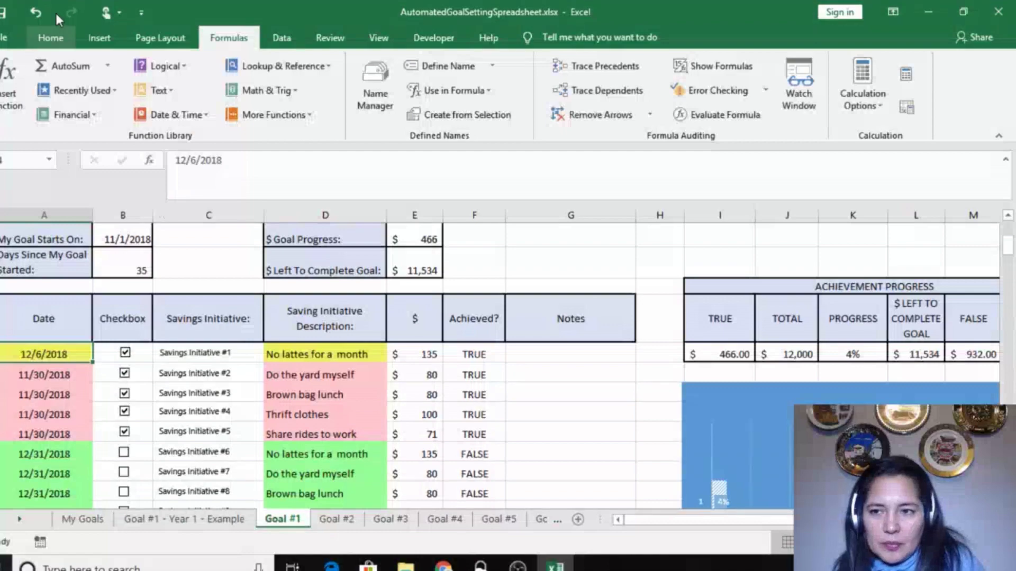
pyautogui.click(35, 12)
pyautogui.click(297, 397)
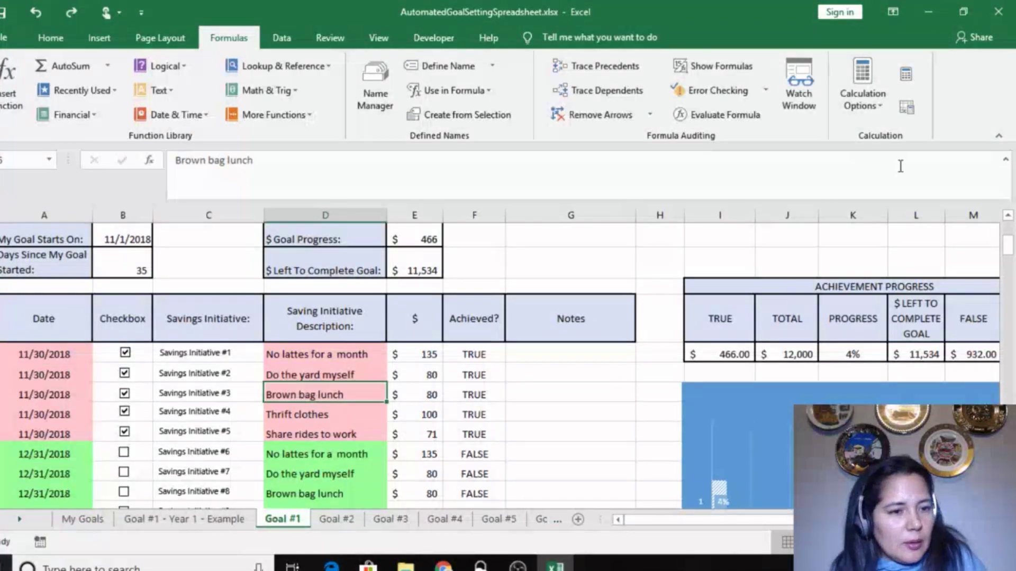
# Step: Go to the 1/31/2019 initiatives and save the workbook
pyautogui.moveTo(1007, 245); pyautogui.dragTo(1010, 258)
pyautogui.click(355, 390)
pyautogui.click(5, 12)
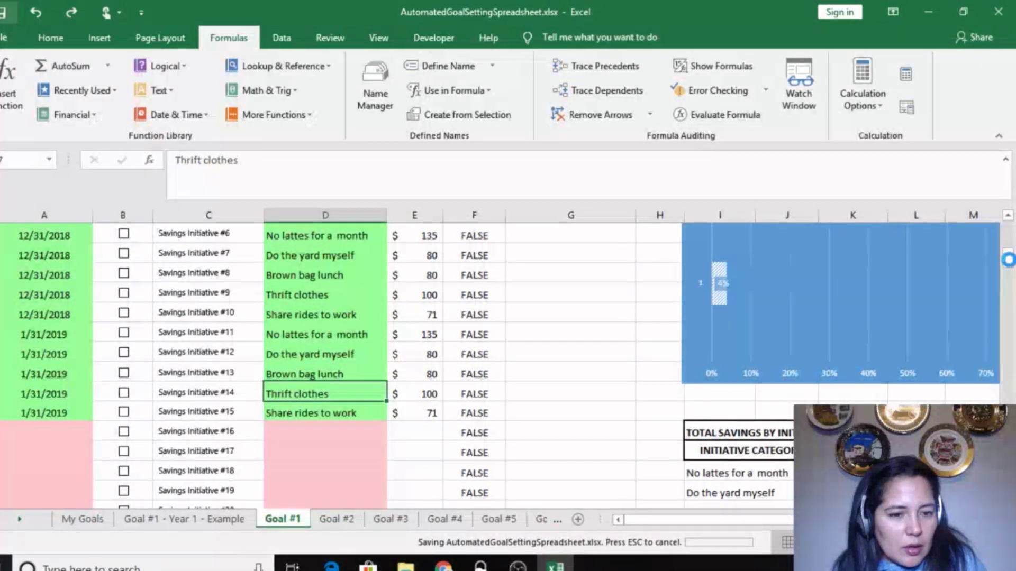
# Step: Examine the Total of savings by initiative category and the Achievement Progress figures on the Goal #1 sheet
pyautogui.moveTo(1008, 259); pyautogui.dragTo(1009, 282)
pyautogui.click(852, 414)
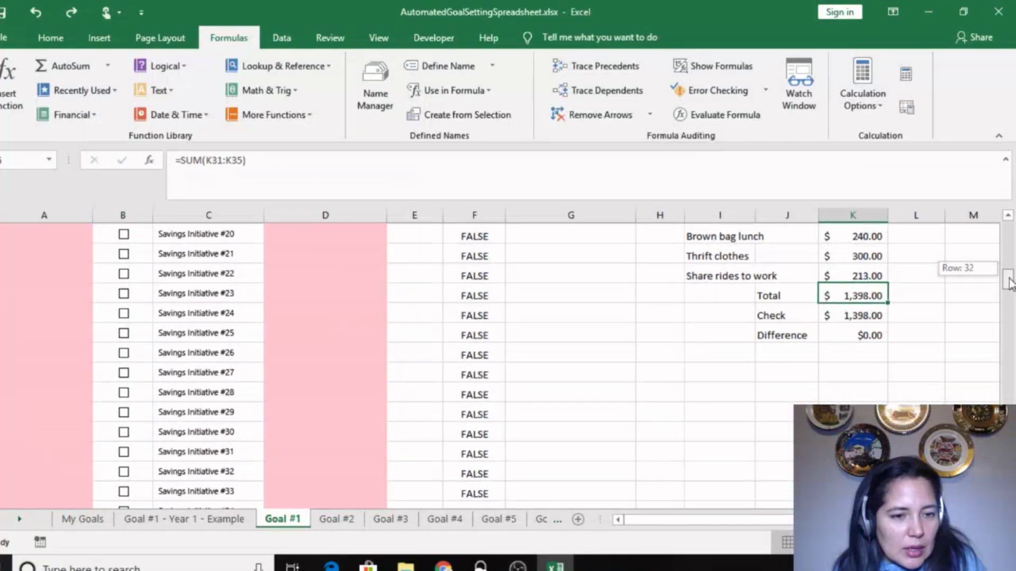
pyautogui.moveTo(1009, 283); pyautogui.dragTo(1009, 258)
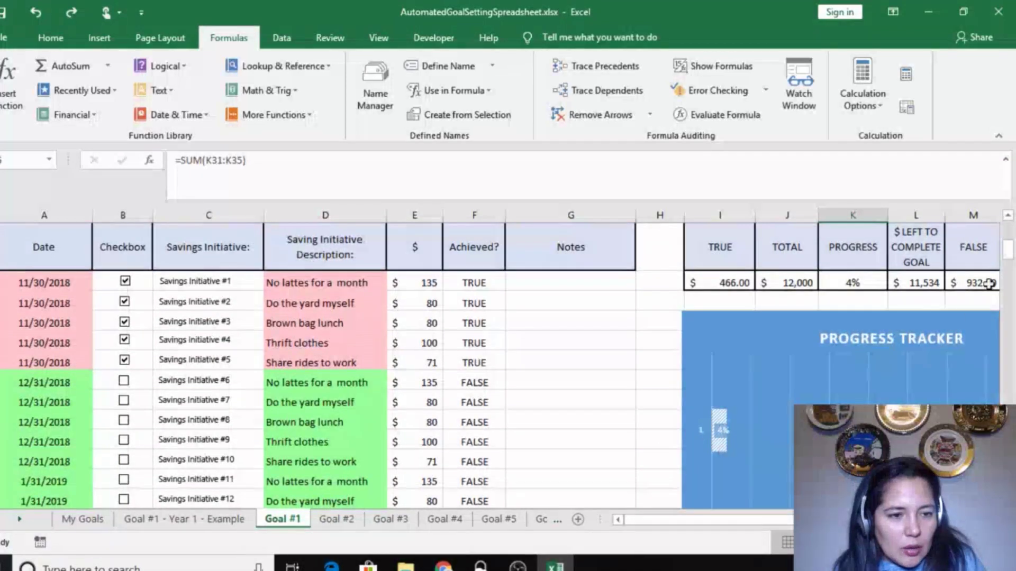
pyautogui.moveTo(1009, 258); pyautogui.dragTo(1010, 260)
pyautogui.moveTo(678, 521); pyautogui.dragTo(662, 522)
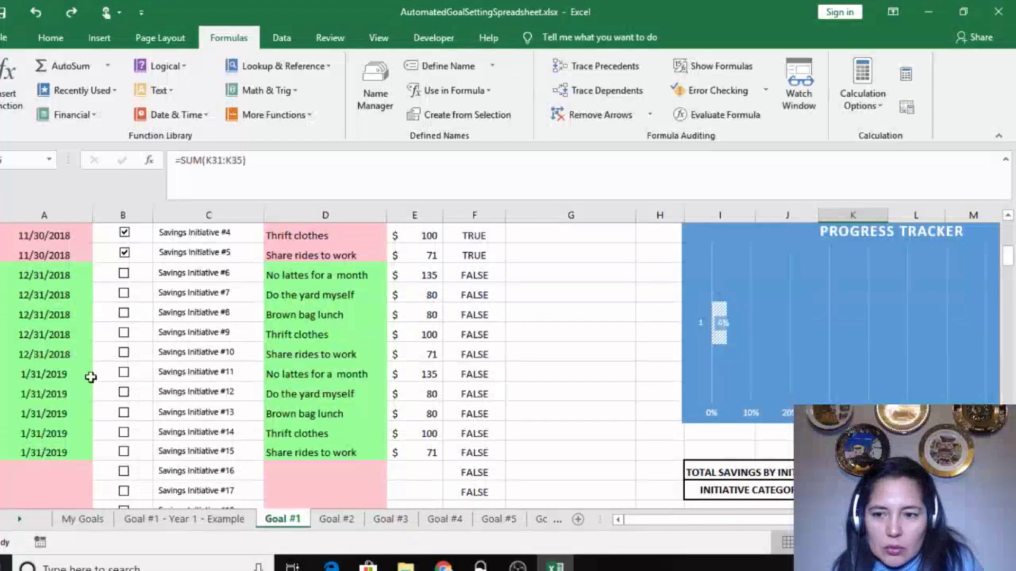
# Step: Check off the 12/31/2018 initiatives, Savings Initiative #6 through #10, as achieved
pyautogui.moveTo(1008, 259); pyautogui.dragTo(1008, 251)
pyautogui.click(124, 334)
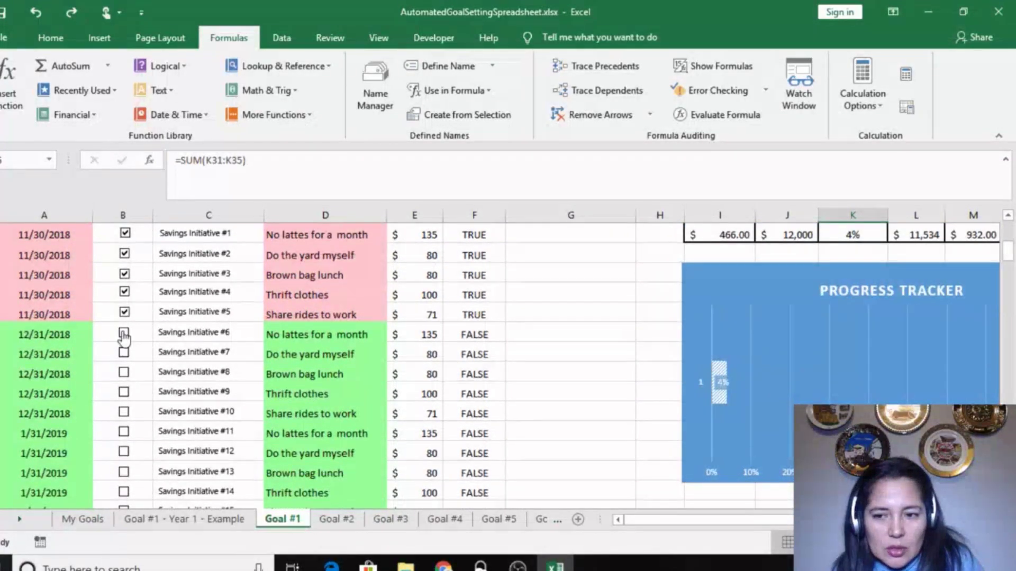
pyautogui.click(124, 353)
pyautogui.click(124, 373)
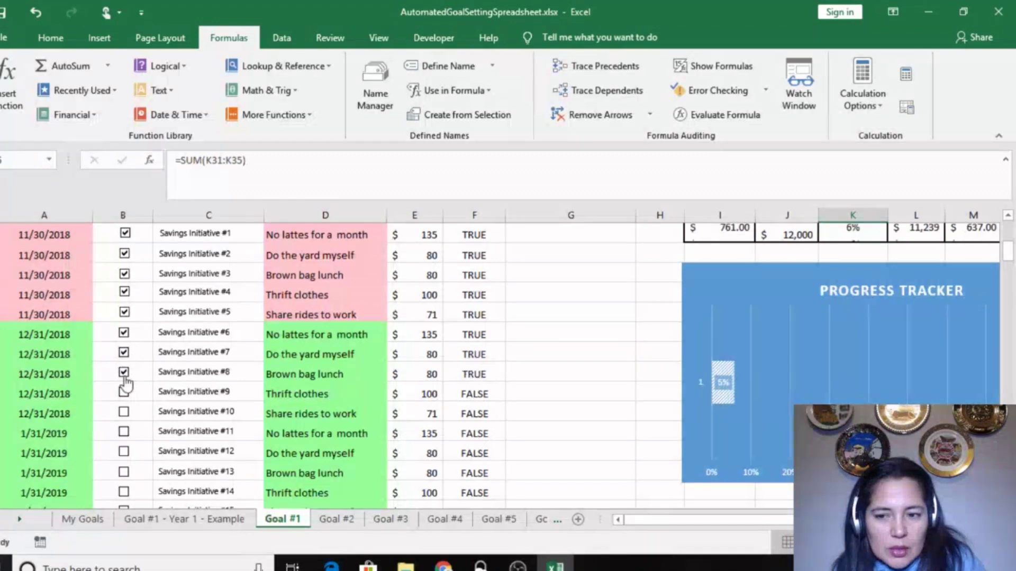
pyautogui.click(124, 392)
pyautogui.click(123, 412)
# Step: Check off the 1/31/2019 initiatives, Savings Initiative #11 through #15, as achieved
pyautogui.click(124, 433)
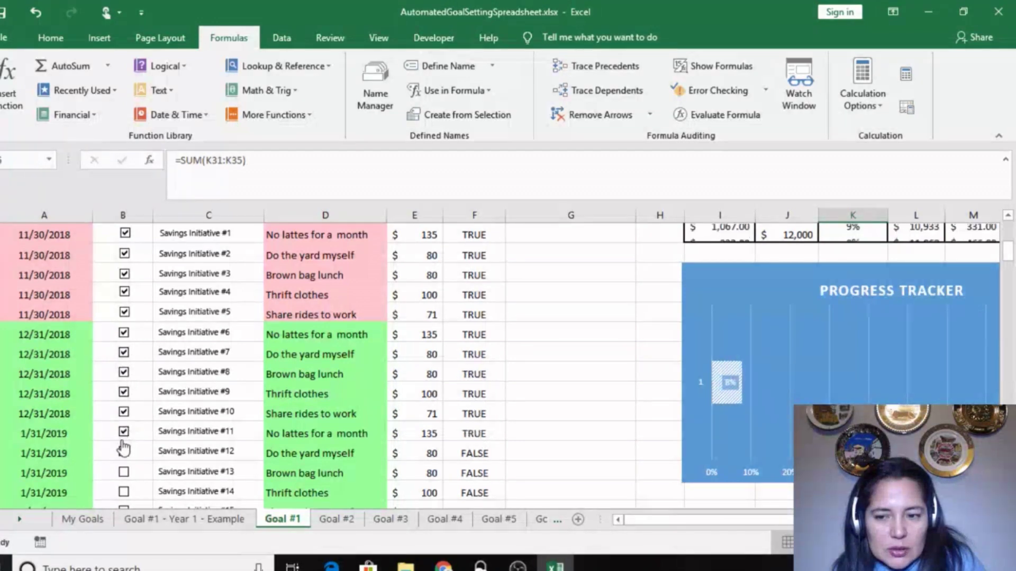
pyautogui.click(124, 452)
pyautogui.click(125, 472)
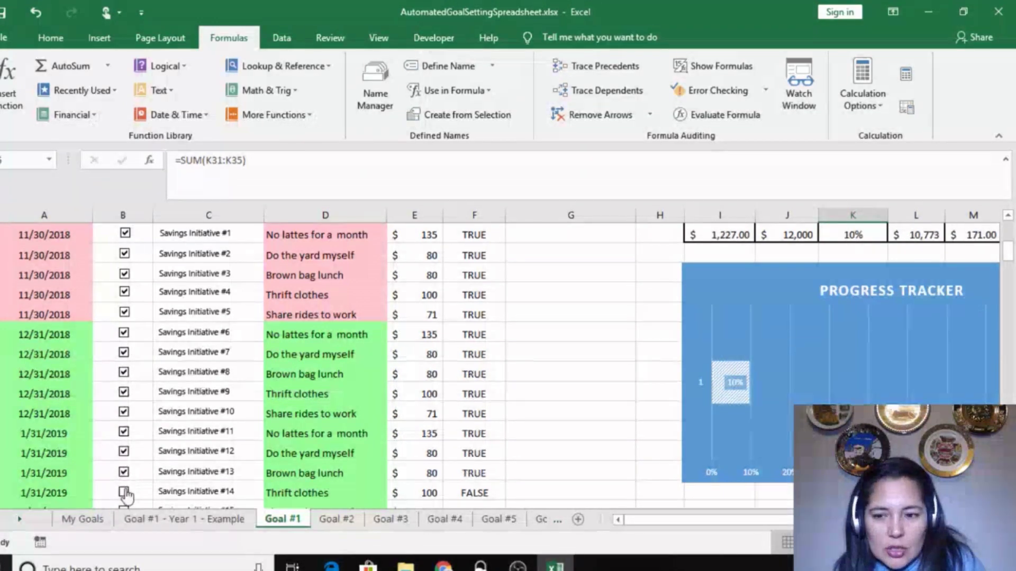
pyautogui.click(124, 492)
pyautogui.scroll(-1, 124, 476)
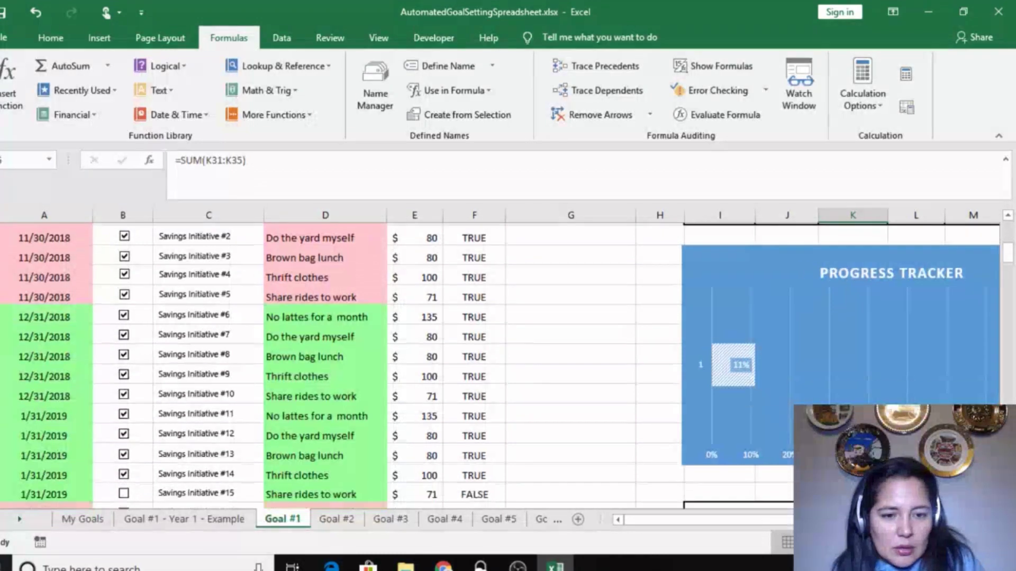
pyautogui.click(125, 473)
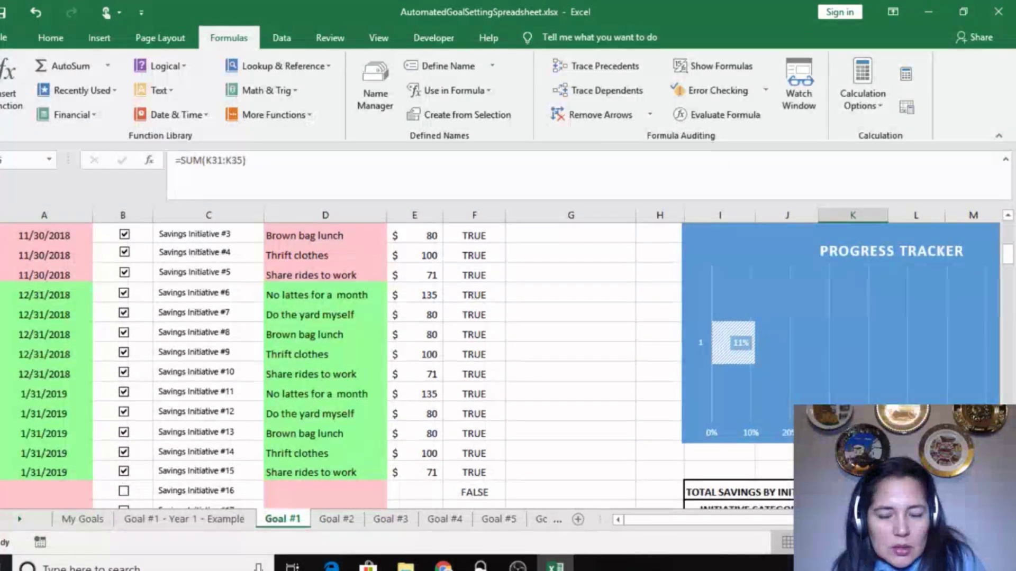
# Step: Review the Progress Tracker chart and the formulas behind $ Left to Assign an Initiative, $ Left To Complete Goal and $ Goal Progress
pyautogui.moveTo(1008, 256)
pyautogui.mouseDown()
pyautogui.moveTo(1008, 239)
pyautogui.moveTo(1009, 267)
pyautogui.moveTo(1008, 257)
pyautogui.mouseUp()
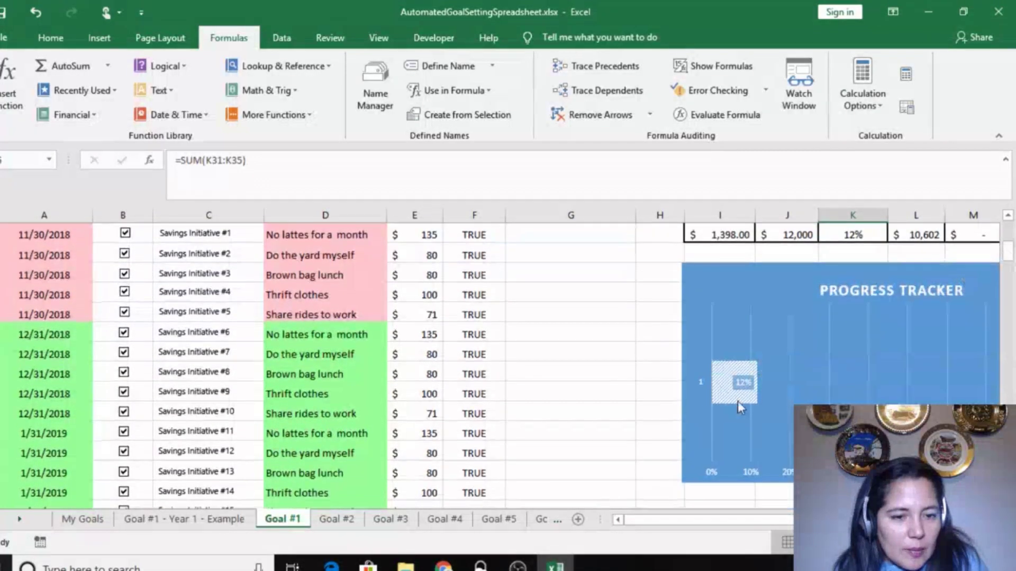
pyautogui.scroll(5, 1010, 257)
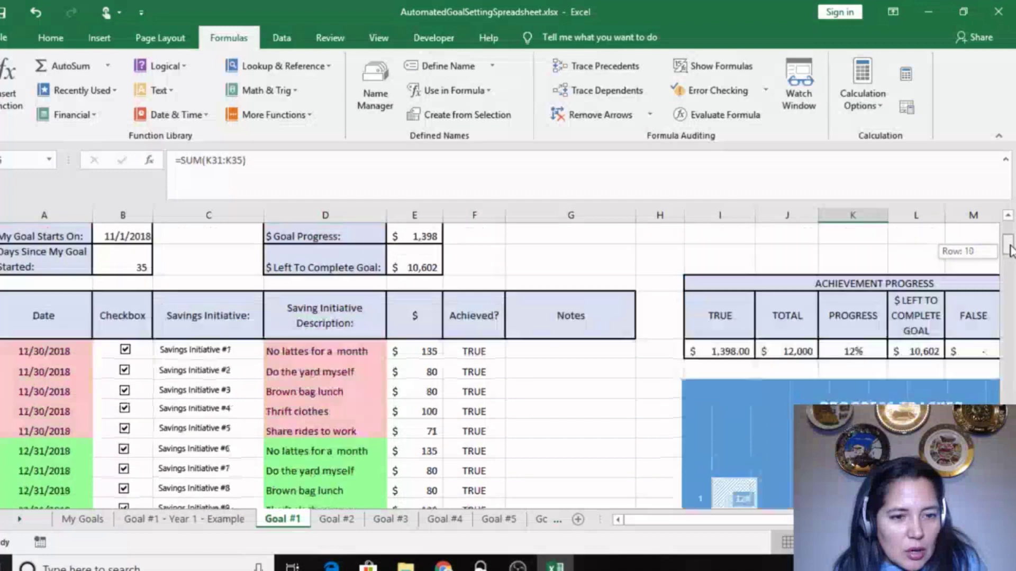
pyautogui.moveTo(732, 524); pyautogui.dragTo(772, 524)
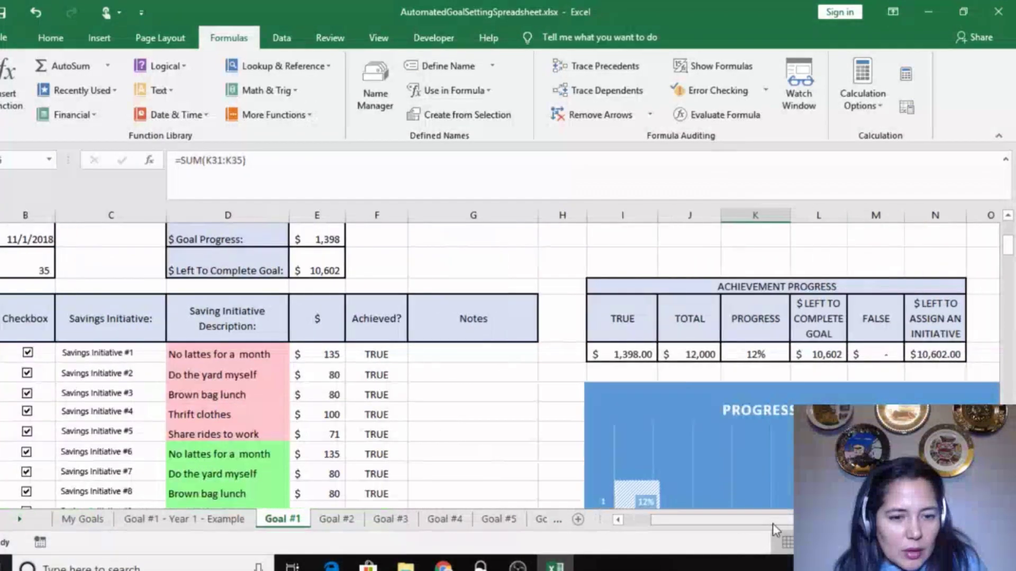
pyautogui.moveTo(1008, 256); pyautogui.dragTo(1009, 239)
pyautogui.click(941, 296)
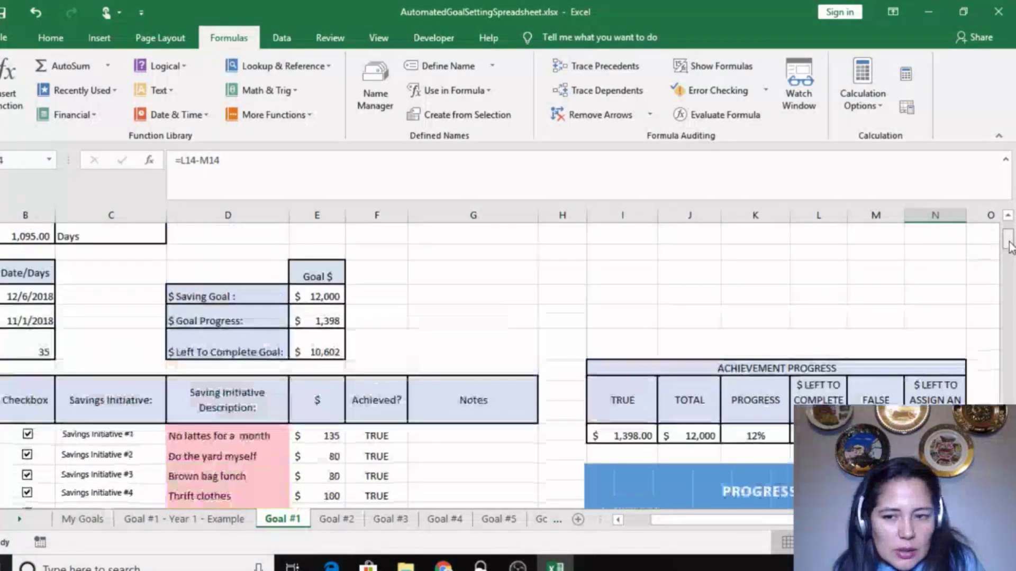
pyautogui.click(331, 352)
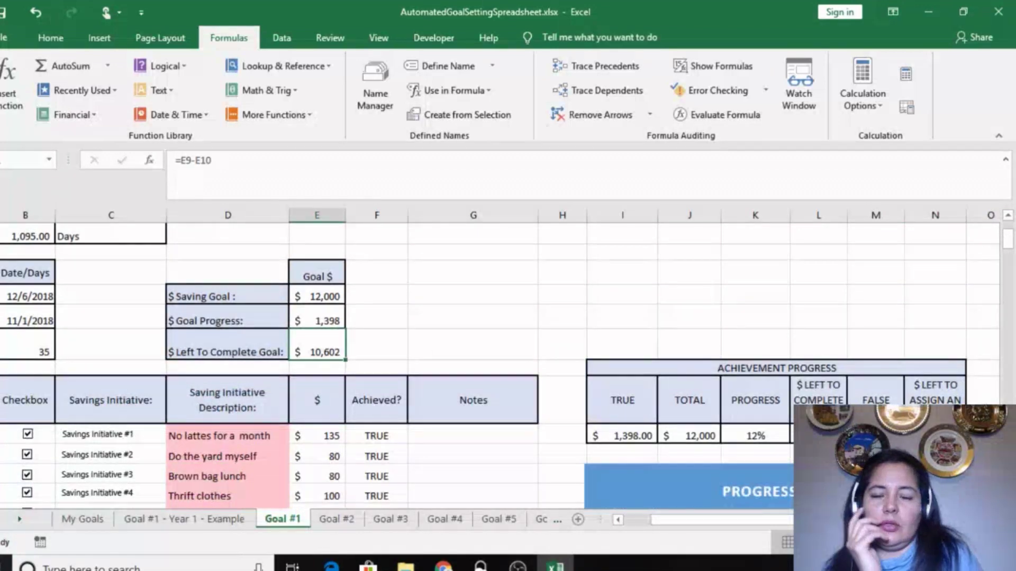
pyautogui.click(342, 318)
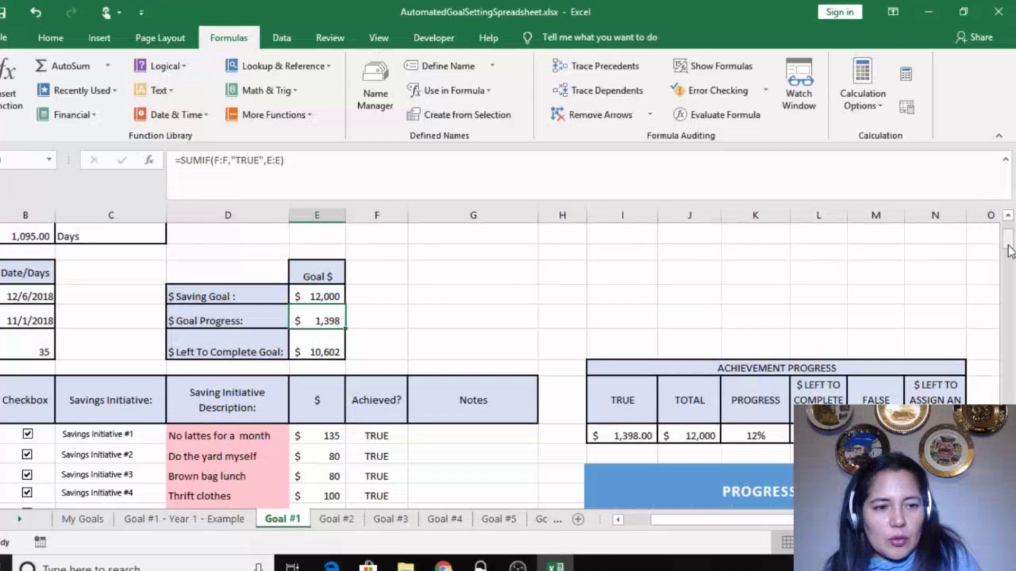
pyautogui.moveTo(1008, 247); pyautogui.dragTo(1012, 262)
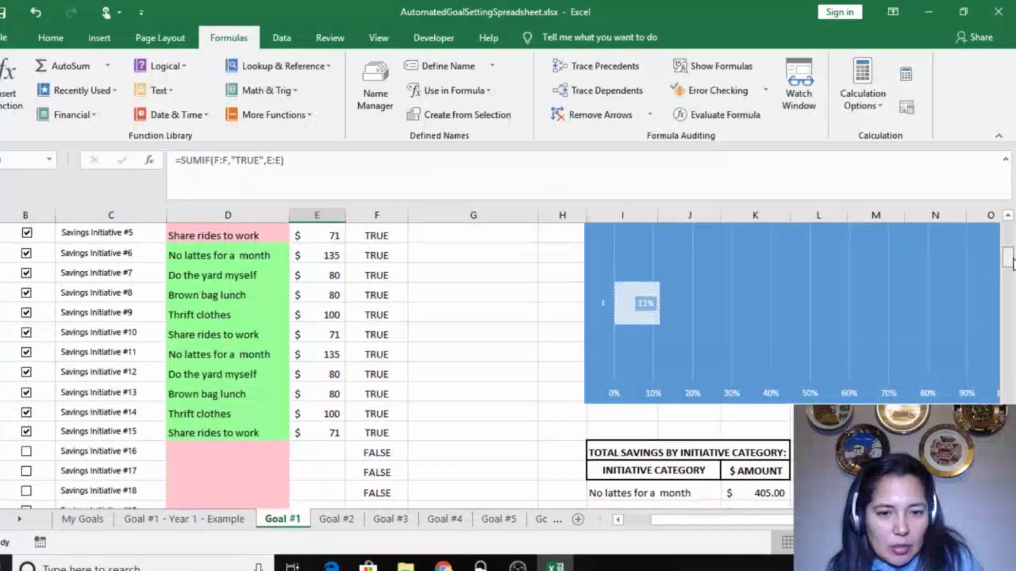
# Step: Open the Goal #1 - Year 1 - Example sheet and inspect the Total formula in the Total Savings by Initiative Category table
pyautogui.click(168, 520)
pyautogui.click(542, 413)
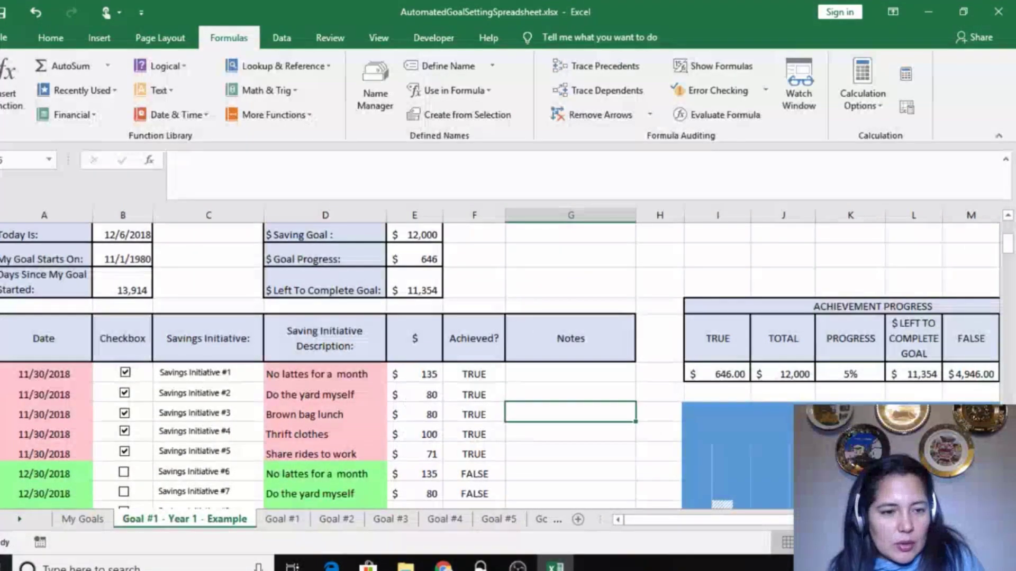
pyautogui.moveTo(1009, 249); pyautogui.dragTo(1012, 274)
pyautogui.click(860, 374)
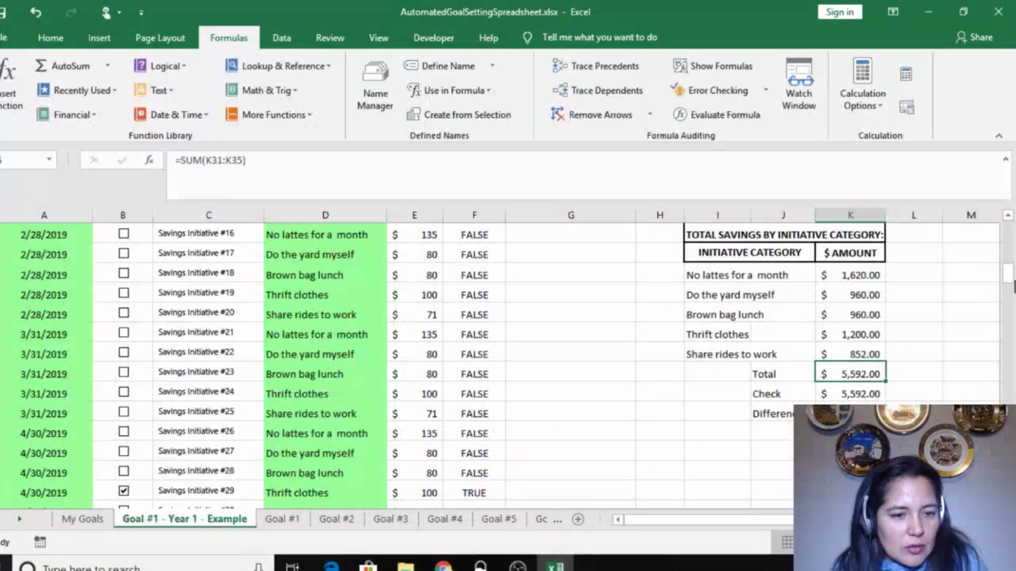
pyautogui.moveTo(1014, 285); pyautogui.dragTo(1005, 277)
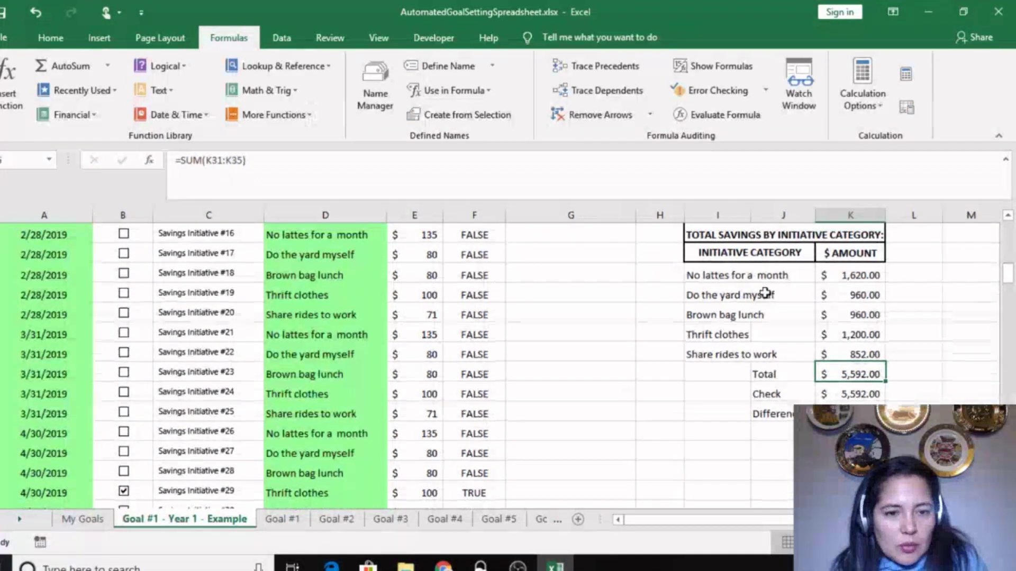
# Step: Check the "No lattes for a month" and "Do the yard myself" entries in the Initiative Category list
pyautogui.click(782, 273)
pyautogui.click(709, 273)
pyautogui.click(709, 295)
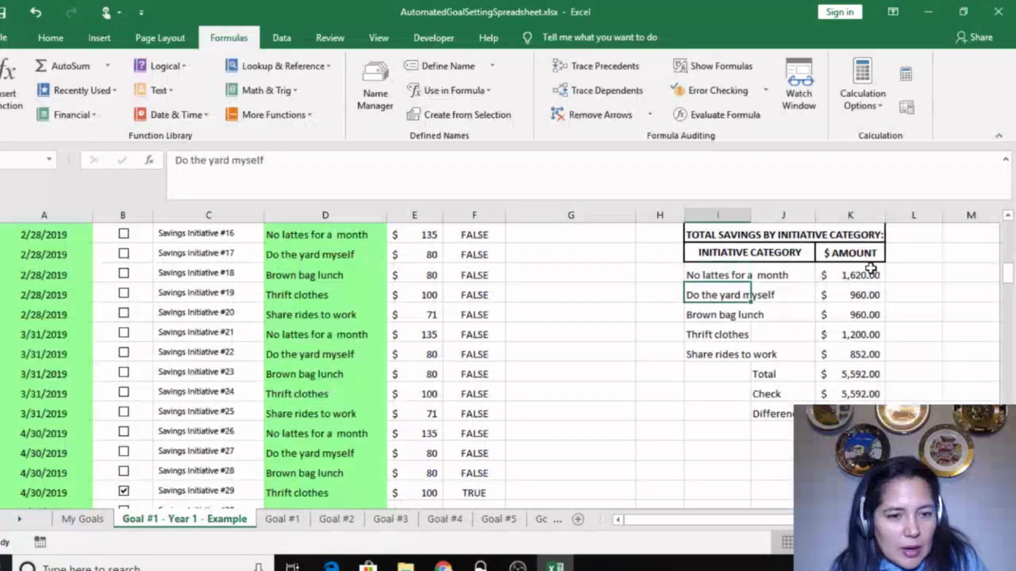
# Step: Trace the precedents of the "No lattes for a month" amount and examine the category name and columns it draws on
pyautogui.click(867, 270)
pyautogui.moveTo(1008, 274); pyautogui.dragTo(1008, 266)
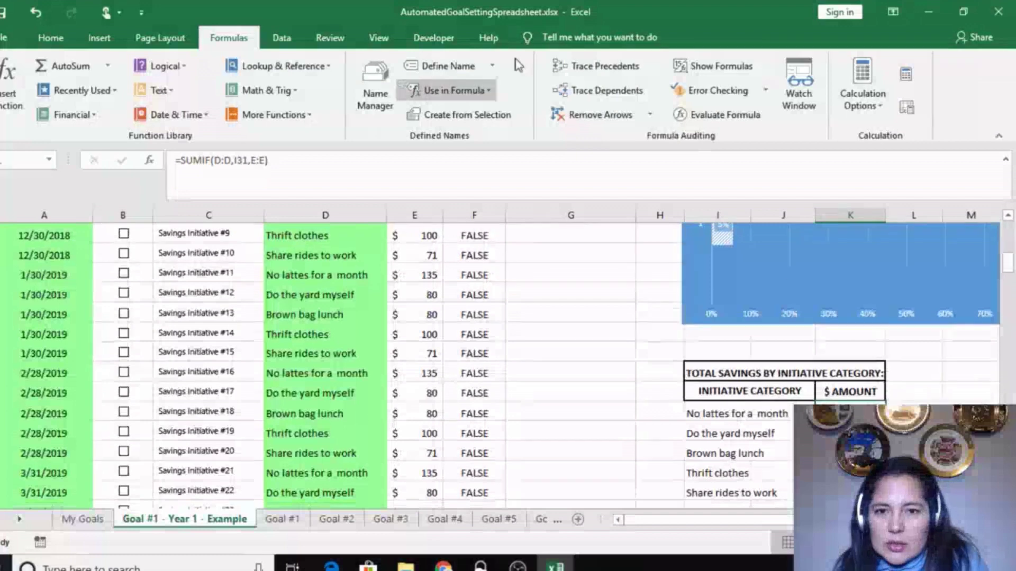
pyautogui.click(571, 68)
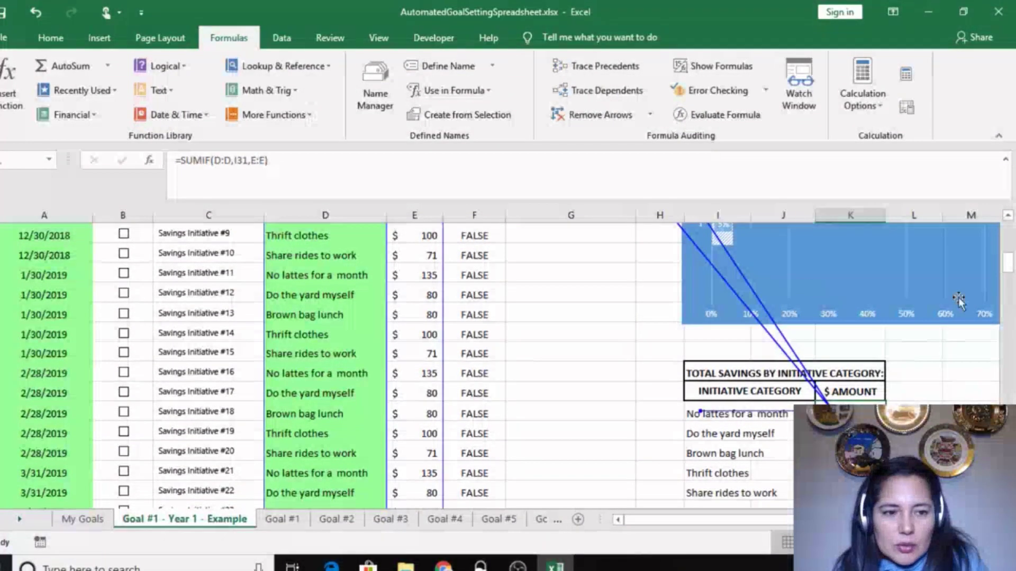
pyautogui.moveTo(1011, 271)
pyautogui.mouseDown()
pyautogui.moveTo(1011, 260)
pyautogui.moveTo(1010, 276)
pyautogui.mouseUp()
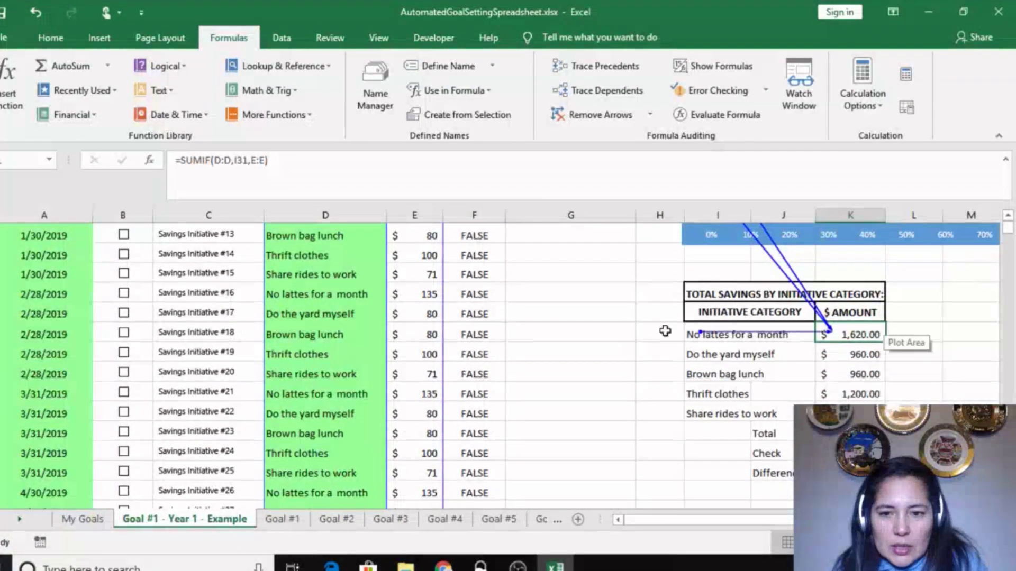
pyautogui.click(758, 336)
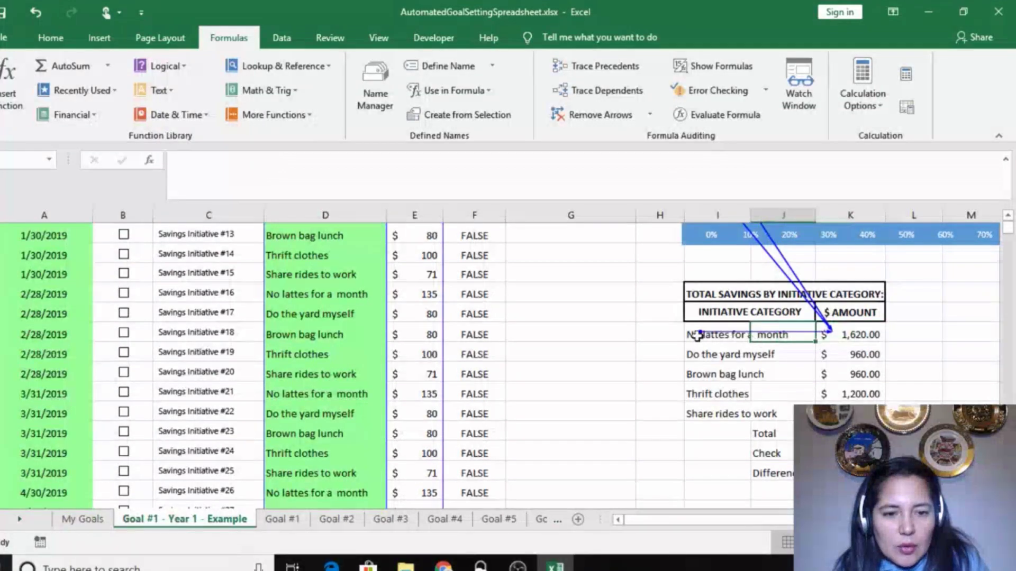
pyautogui.click(700, 337)
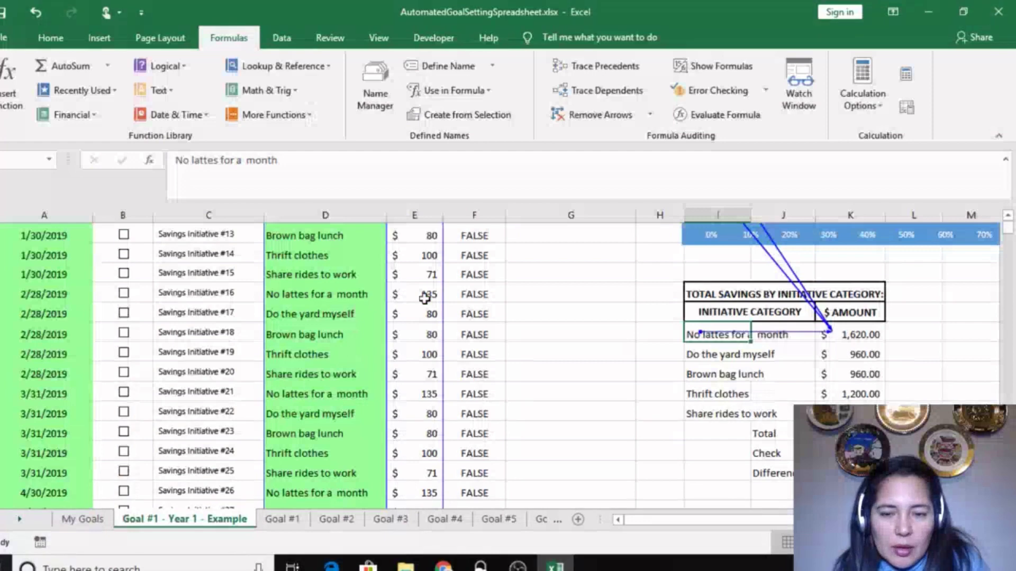
pyautogui.click(860, 334)
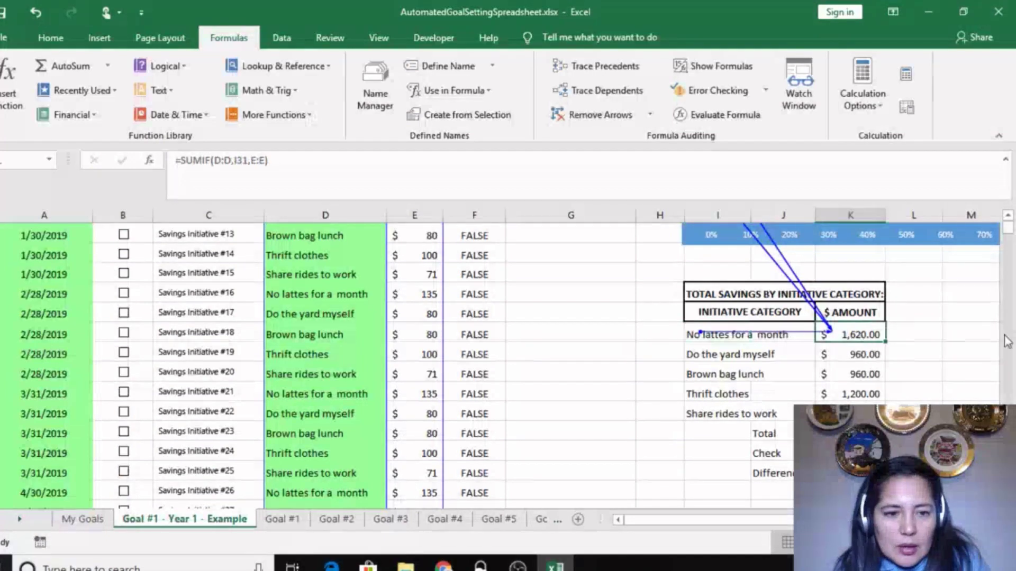
# Step: Remove the precedent arrows from the example sheet
pyautogui.moveTo(1012, 240); pyautogui.dragTo(1003, 292)
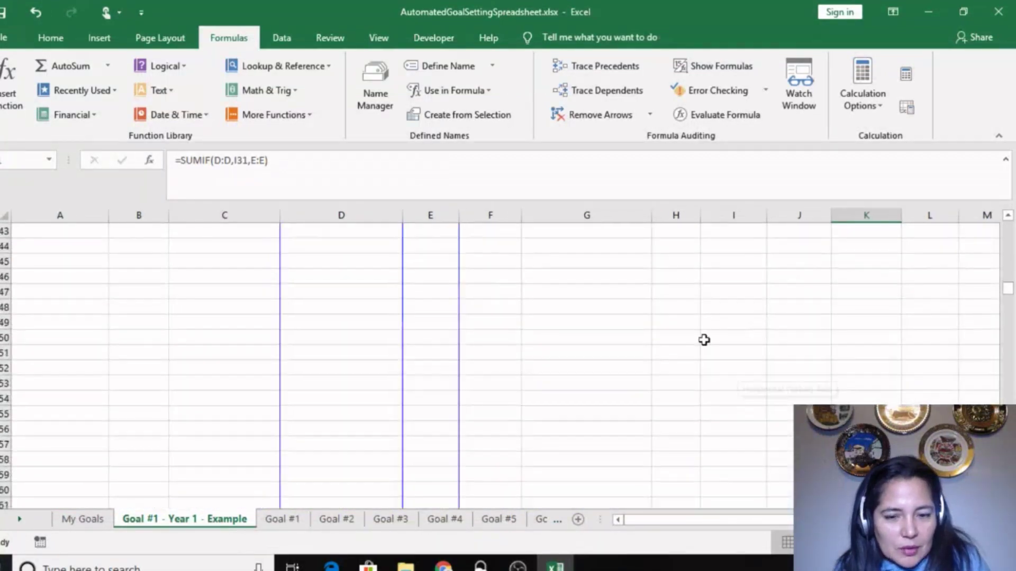
pyautogui.click(598, 114)
pyautogui.click(866, 322)
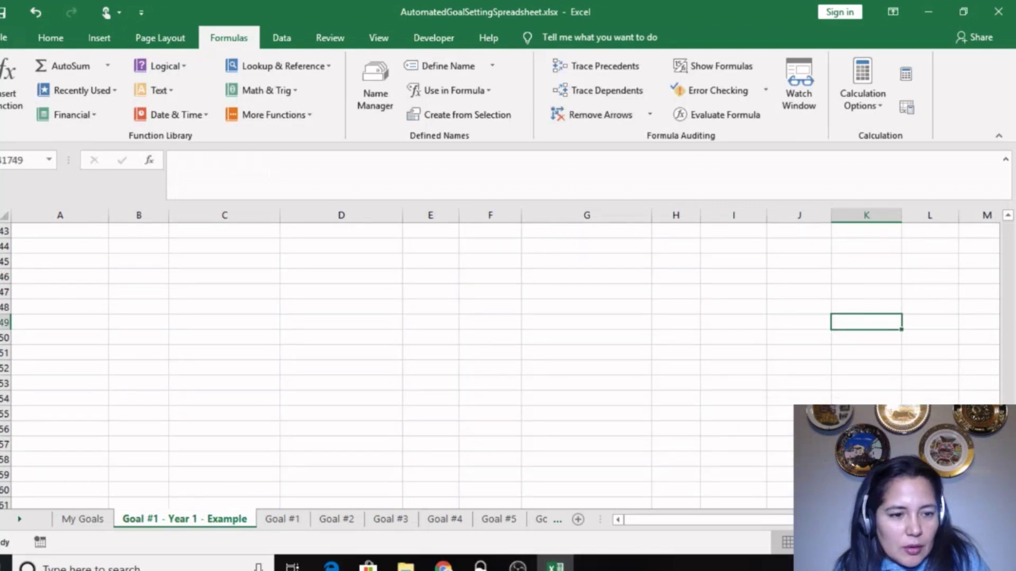
# Step: Return to the "No lattes for a month" amount in the category totals and trace its precedents again
pyautogui.moveTo(1007, 370); pyautogui.dragTo(1009, 268)
pyautogui.click(871, 308)
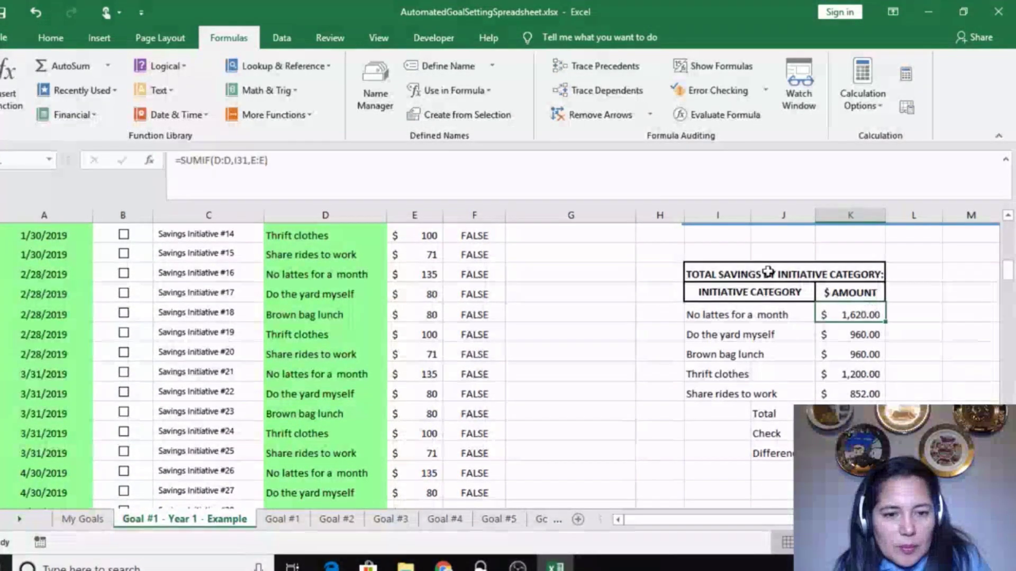
pyautogui.click(598, 66)
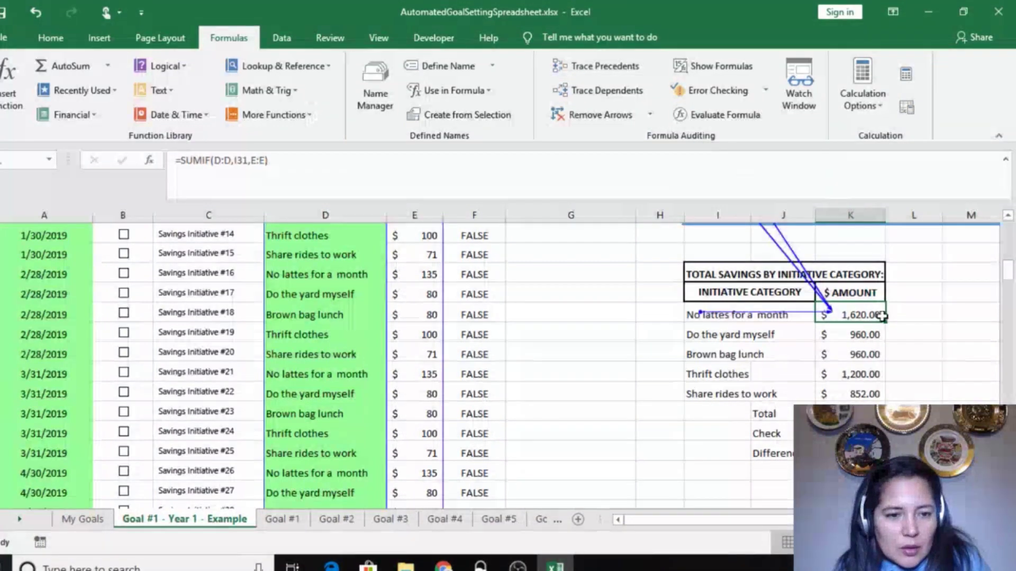
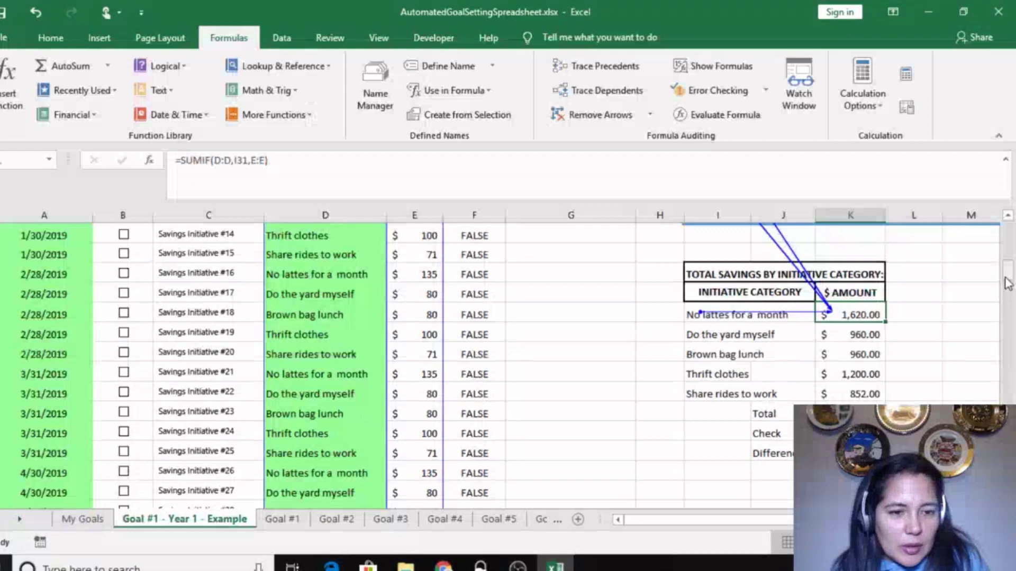
# Step: Inspect the SUMIF formulas for the "Do the yard myself" and "Brown bag lunch" amounts
pyautogui.moveTo(1007, 283); pyautogui.dragTo(1006, 271)
pyautogui.click(863, 316)
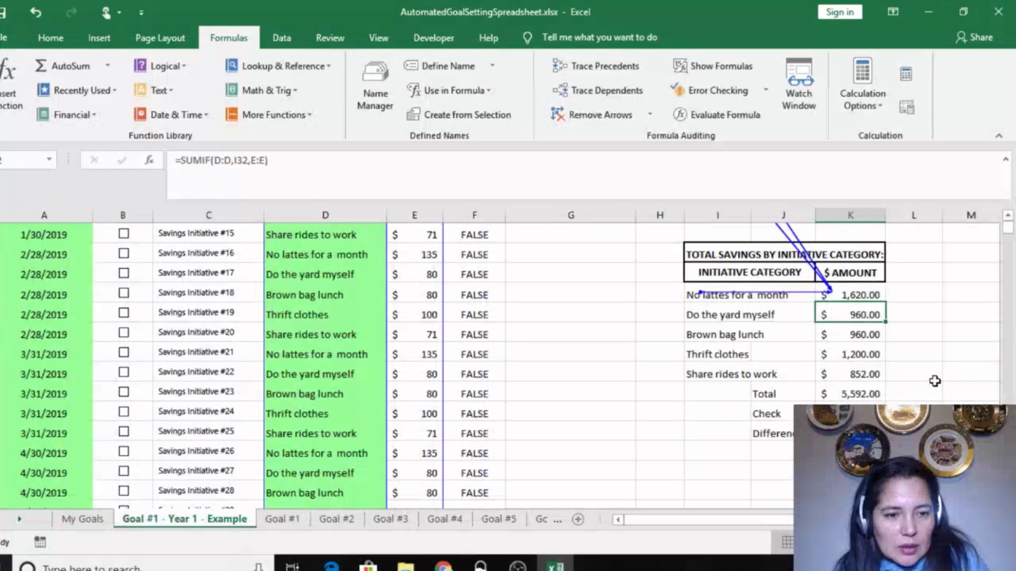
pyautogui.click(847, 336)
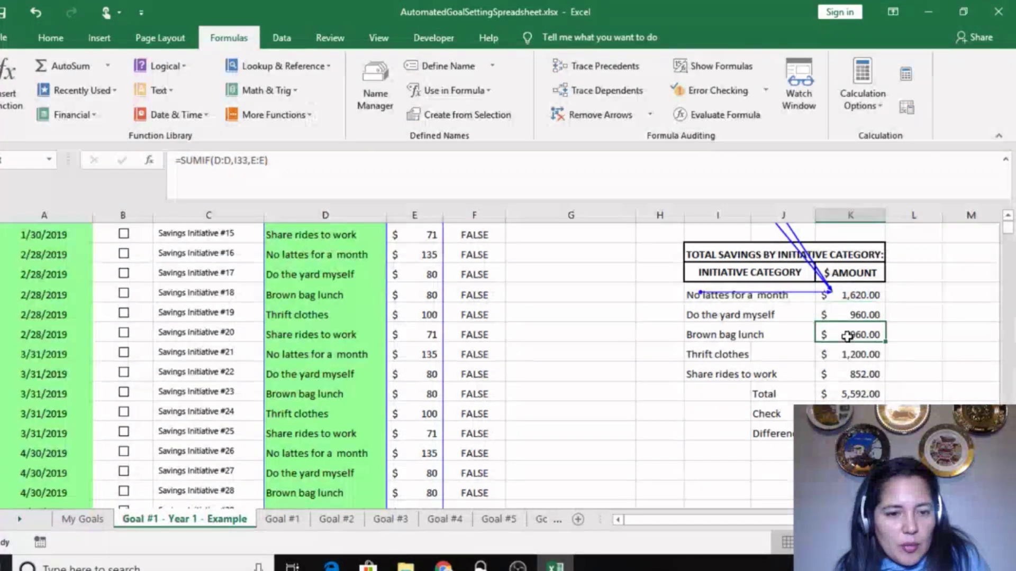
# Step: Clear the trace arrows drawn for the category amount formula
pyautogui.moveTo(1006, 227); pyautogui.dragTo(1011, 423)
pyautogui.click(576, 116)
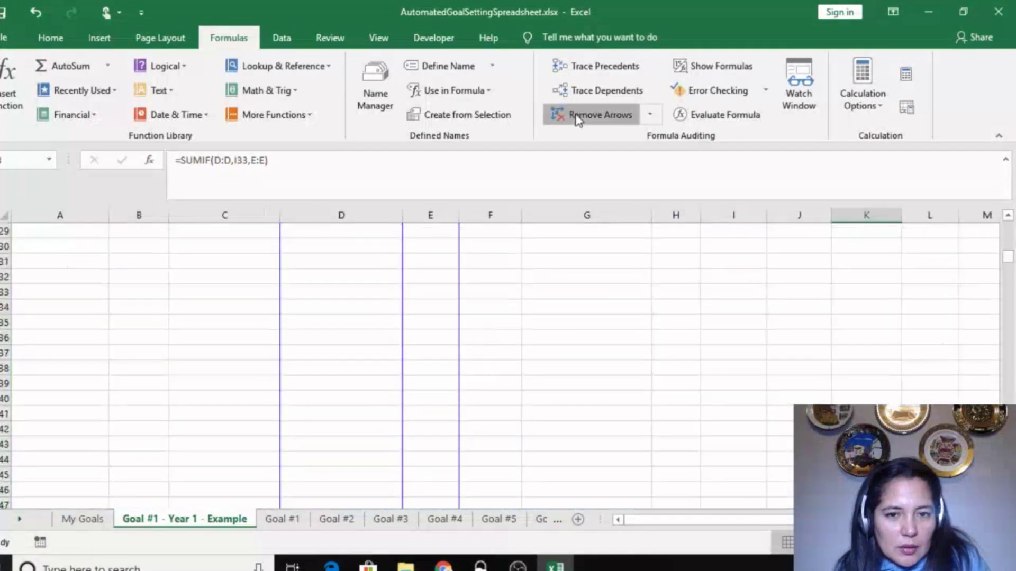
pyautogui.scroll(-20, 1008, 300)
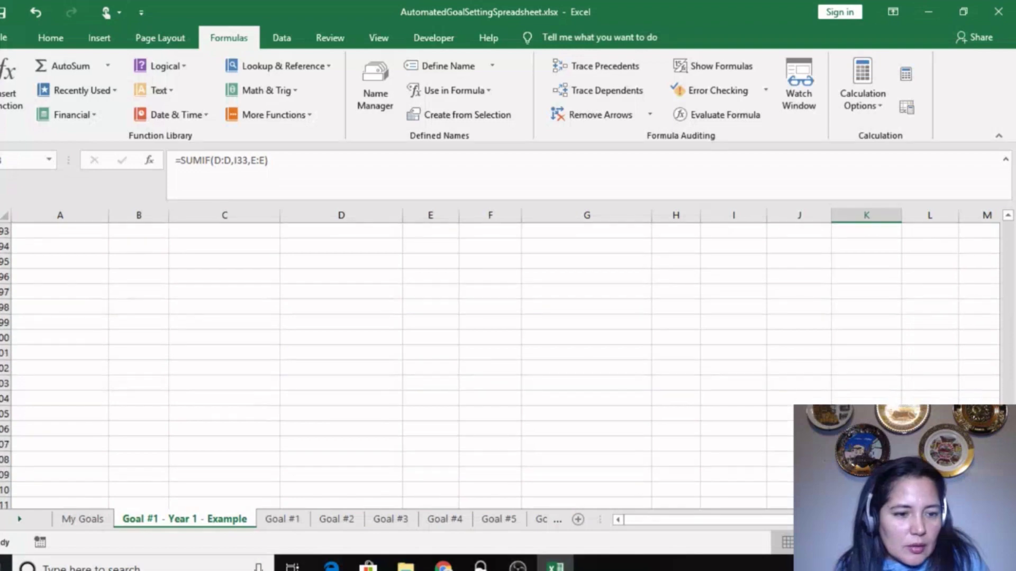
# Step: Inspect the SUMIF formulas for the "Thrift clothes" and "Share rides to work" amounts in the category totals
pyautogui.moveTo(1006, 294); pyautogui.dragTo(998, 232)
pyautogui.scroll(-1, 998, 232)
pyautogui.click(868, 354)
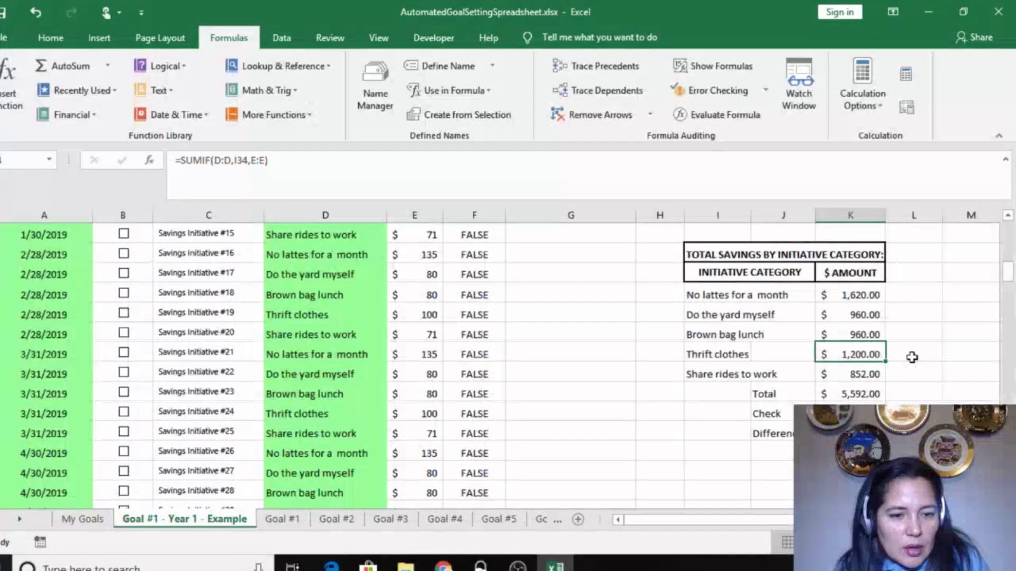
pyautogui.click(864, 373)
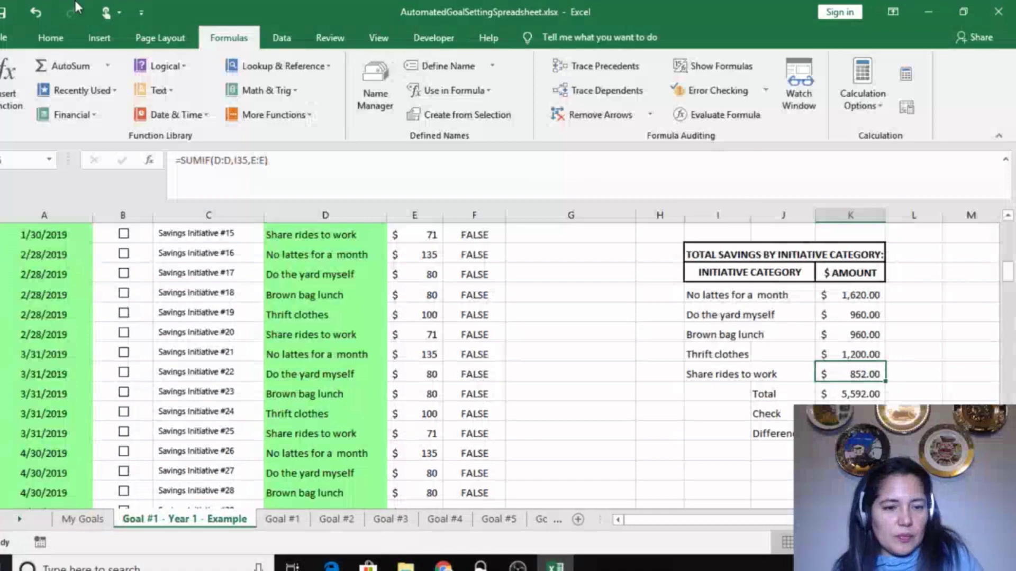
# Step: Uncheck Savings Initiatives #29 and #32 on the example sheet
pyautogui.moveTo(1009, 273)
pyautogui.mouseDown()
pyautogui.moveTo(1008, 247)
pyautogui.moveTo(1008, 266)
pyautogui.mouseUp()
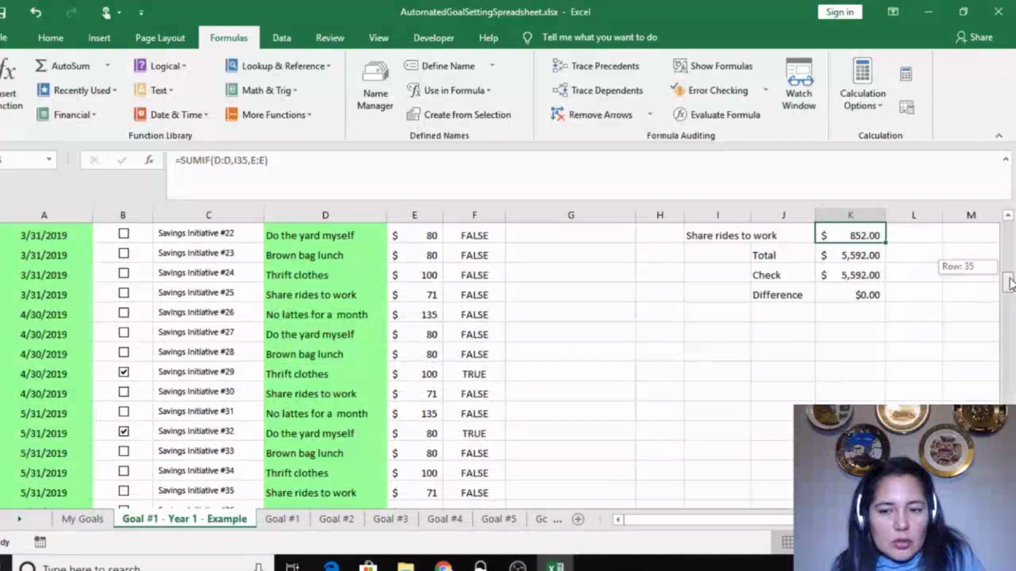
pyautogui.click(123, 373)
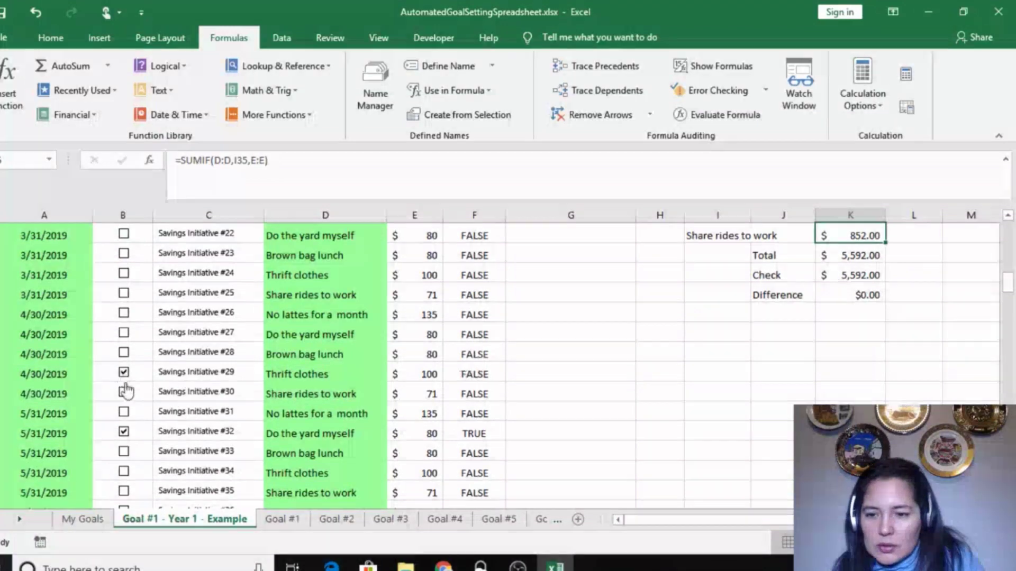
pyautogui.click(124, 432)
# Step: Inspect the cell link in the format settings of the Savings Initiative #60 checkbox, then close them without changes
pyautogui.moveTo(1005, 289); pyautogui.dragTo(1010, 326)
pyautogui.click(475, 313)
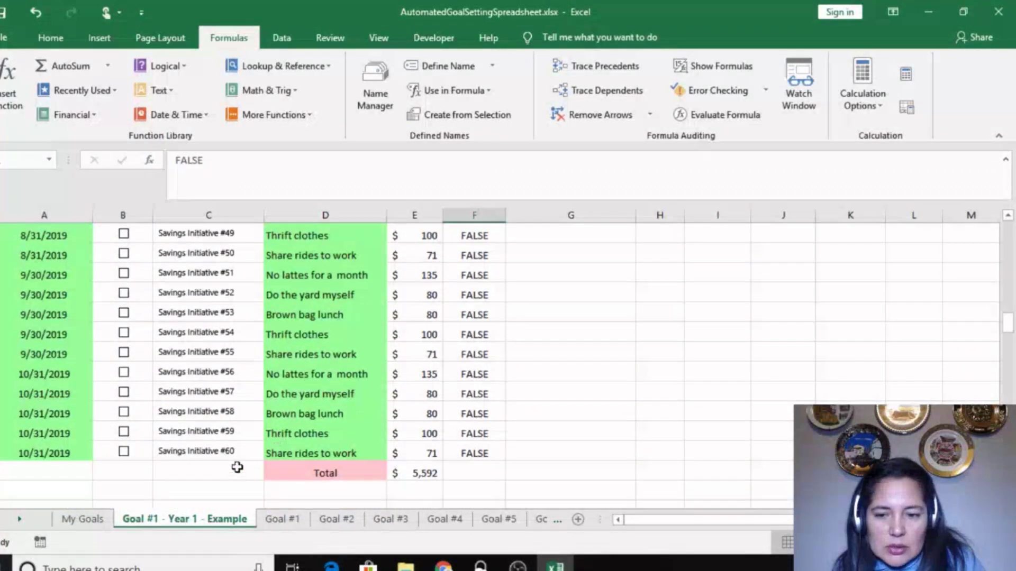
pyautogui.rightClick(242, 452)
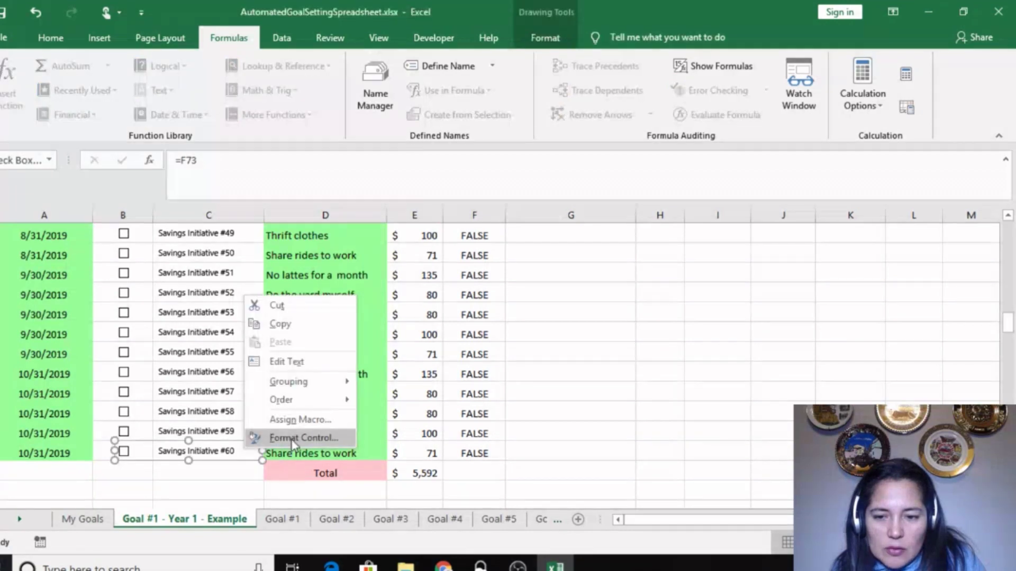
pyautogui.click(291, 440)
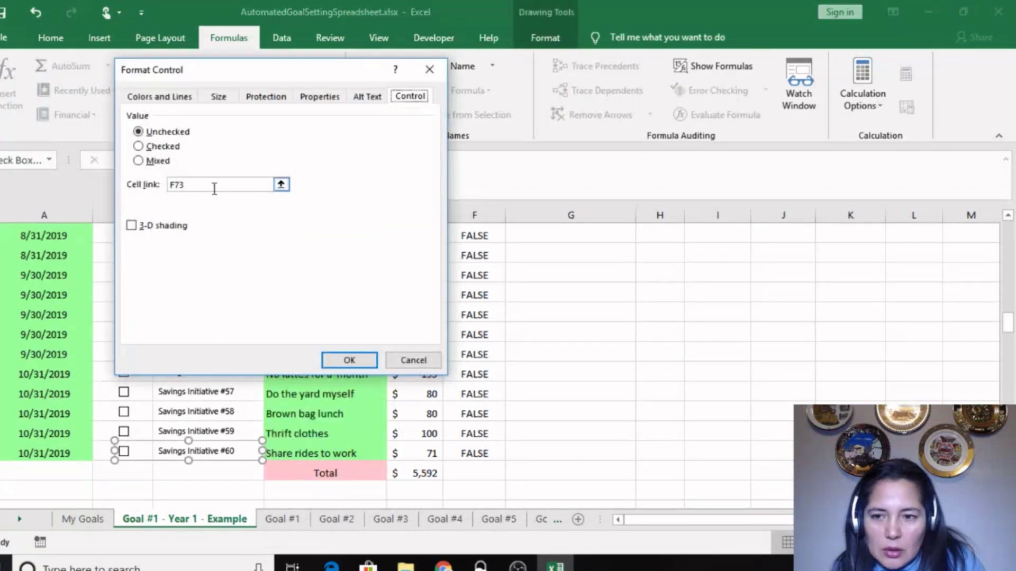
pyautogui.click(410, 359)
# Step: Create a copy of the "Goal #1 - Year 1 - Example" sheet and place it before the "Goal #1" sheet
pyautogui.moveTo(1008, 327); pyautogui.dragTo(1009, 225)
pyautogui.click(557, 310)
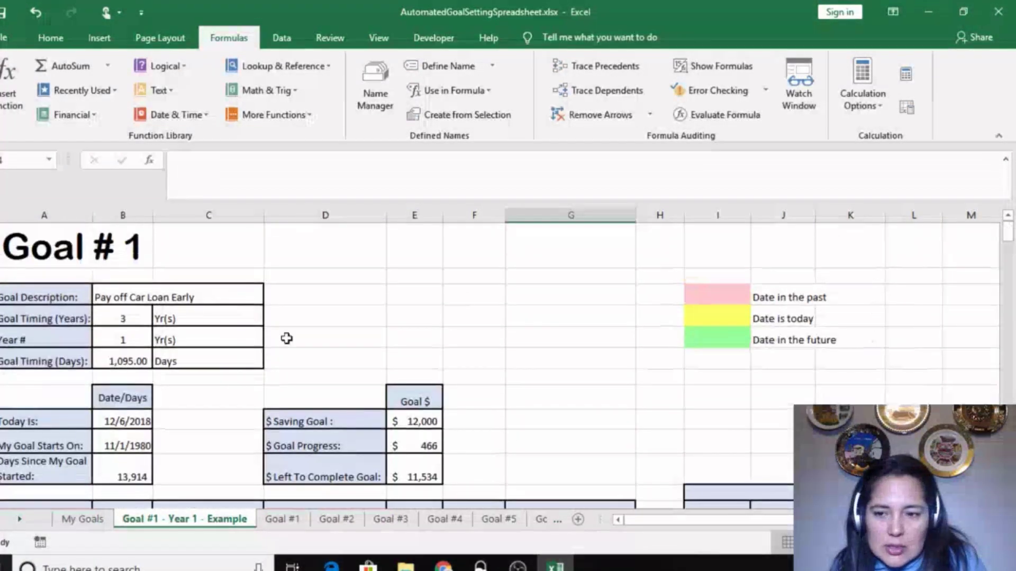
pyautogui.rightClick(214, 517)
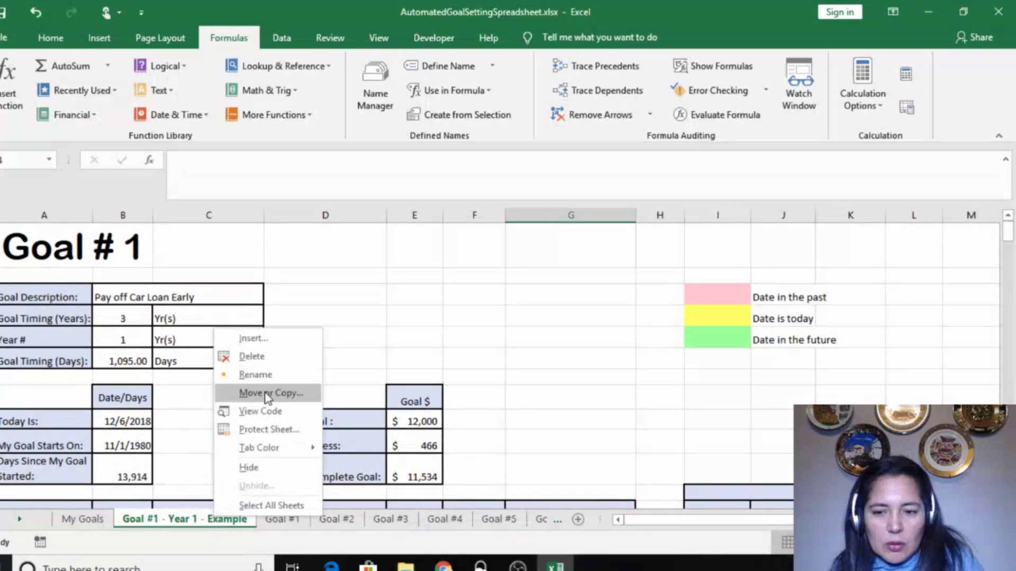
pyautogui.click(215, 551)
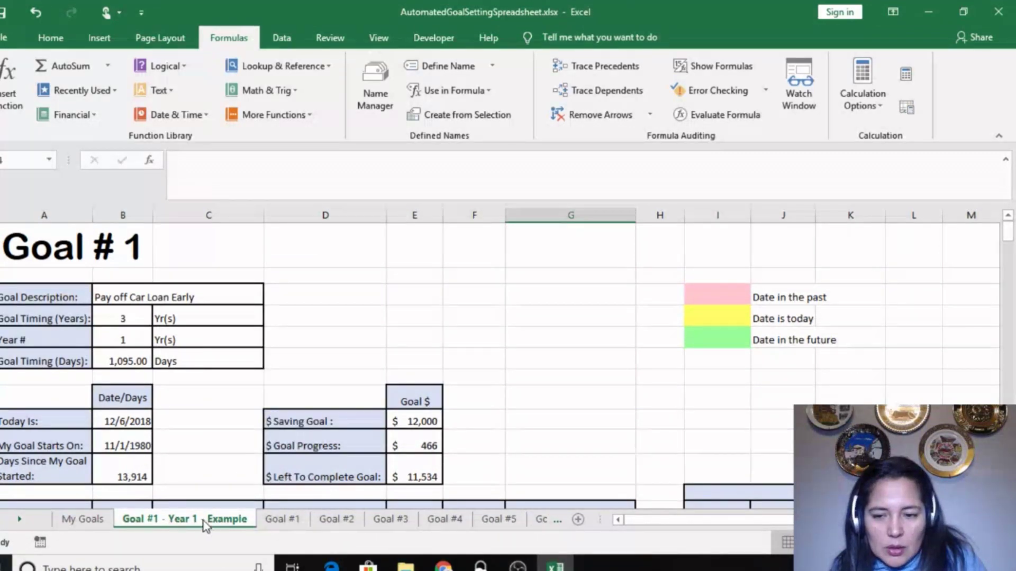
pyautogui.rightClick(206, 526)
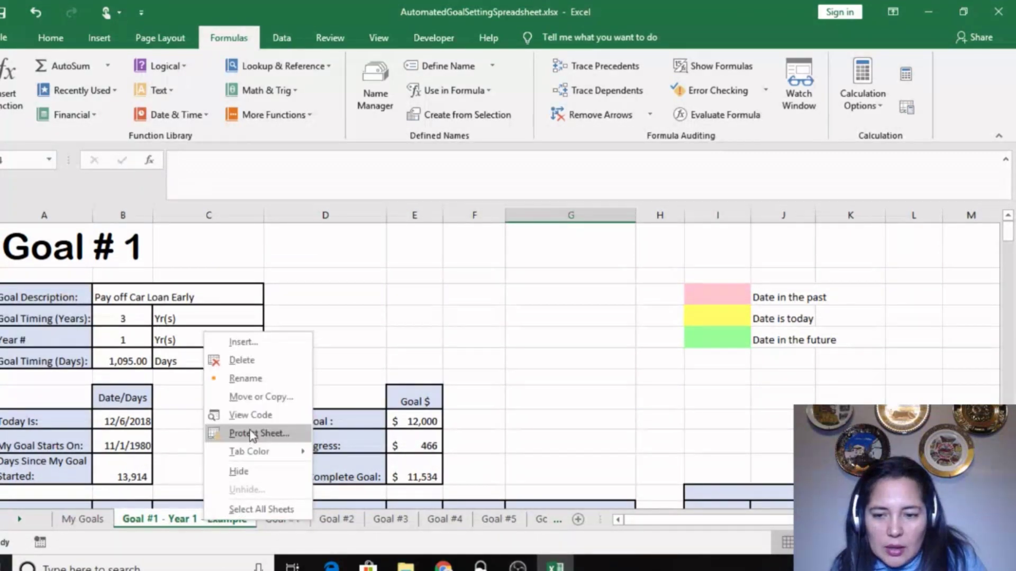
pyautogui.click(277, 404)
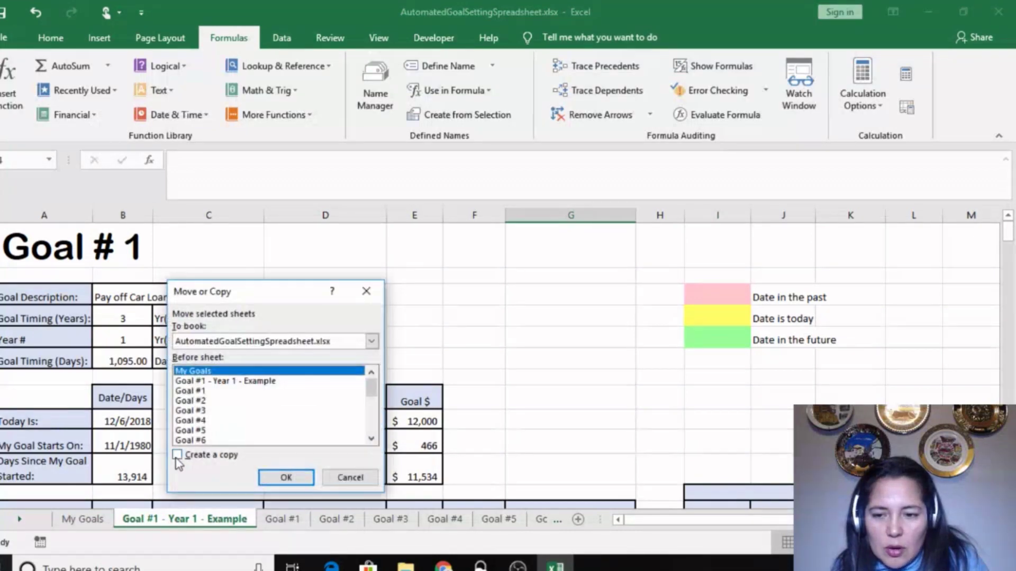
pyautogui.click(176, 456)
pyautogui.click(203, 392)
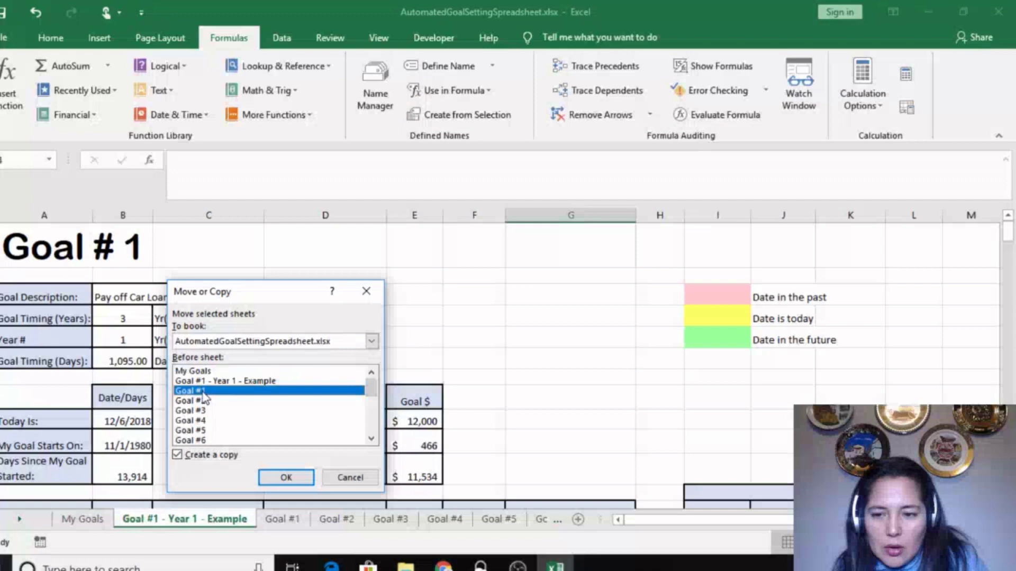
pyautogui.click(279, 479)
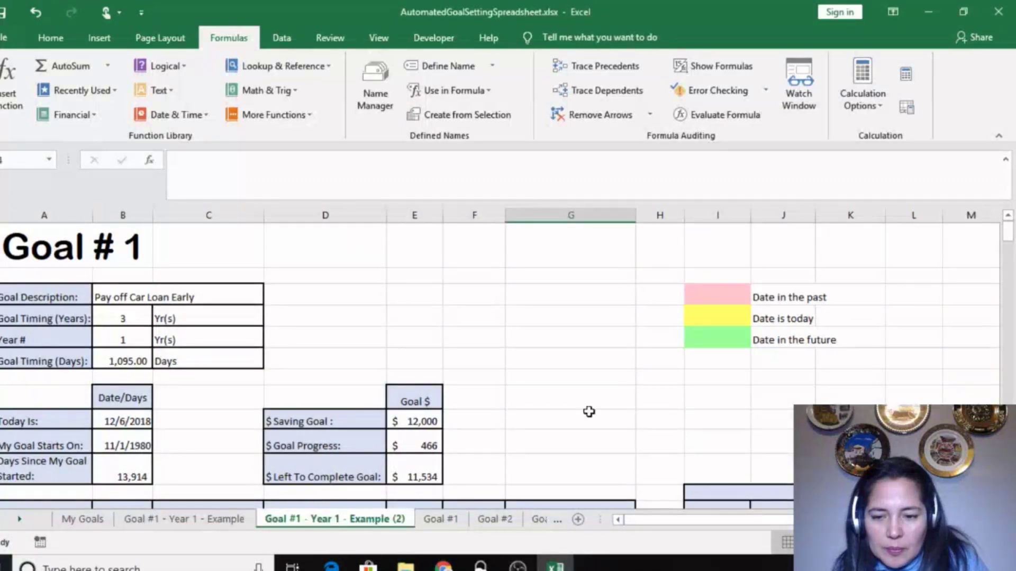
# Step: Copy the five amounts under Total Savings by Initiative Category on the original example sheet
pyautogui.moveTo(1011, 238); pyautogui.dragTo(1008, 269)
pyautogui.click(214, 523)
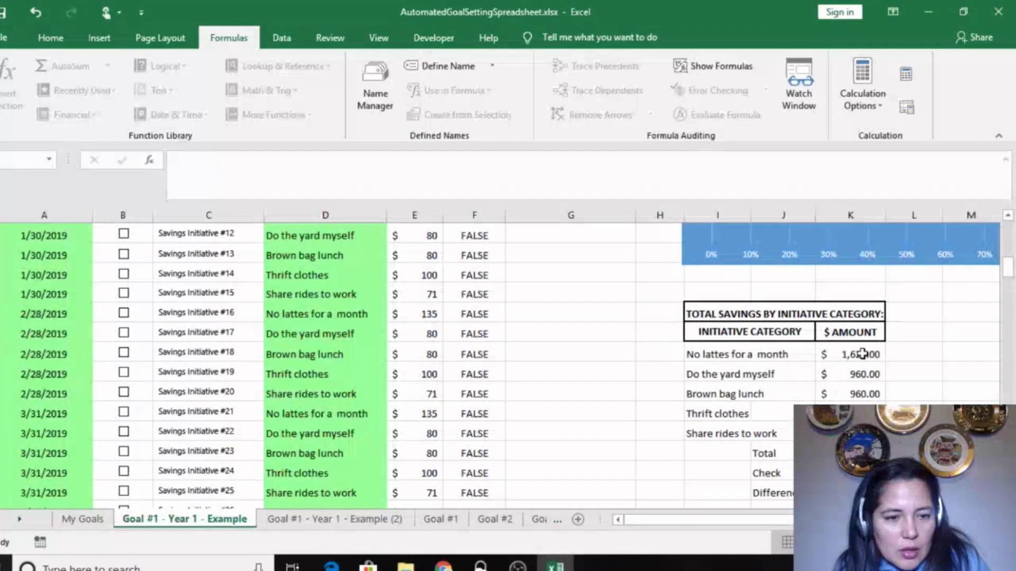
pyautogui.moveTo(863, 354); pyautogui.dragTo(857, 433)
pyautogui.rightClick(839, 370)
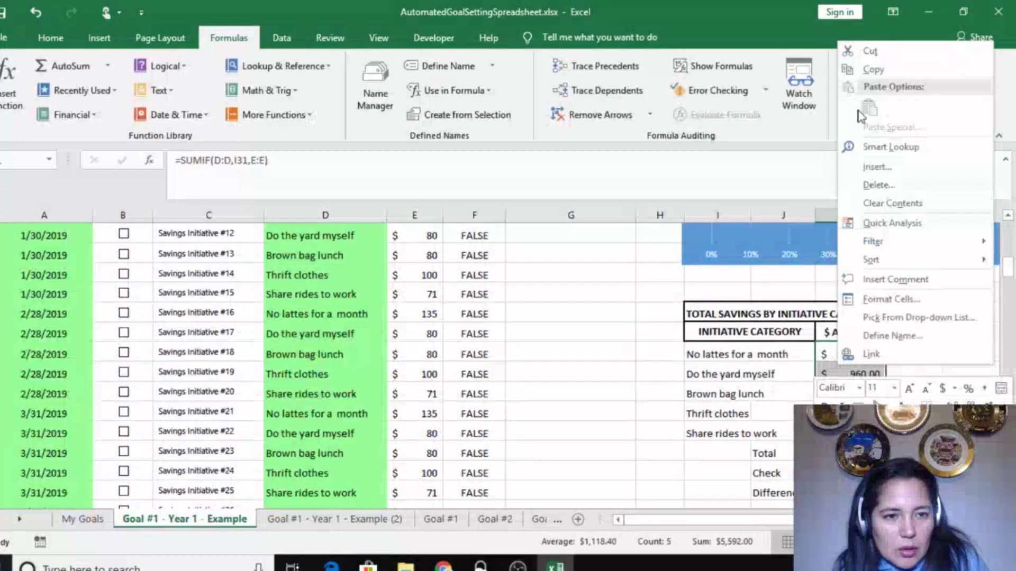
pyautogui.click(873, 70)
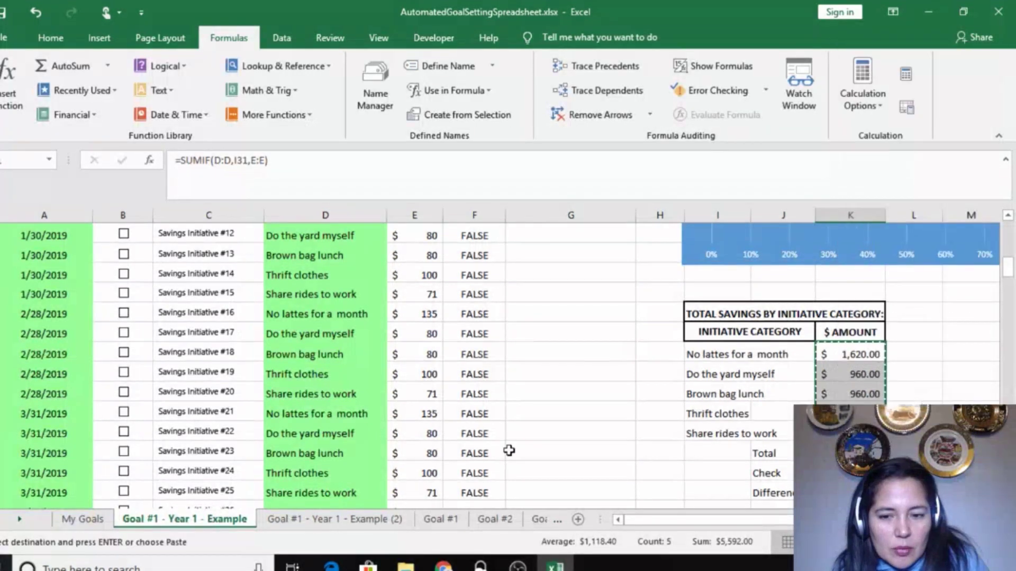
# Step: Paste the copied category amounts as values only into the $ column for Savings Initiatives #1 to #5 on the duplicated example sheet
pyautogui.click(355, 529)
pyautogui.moveTo(1007, 269); pyautogui.dragTo(1005, 236)
pyautogui.click(402, 416)
pyautogui.rightClick(412, 416)
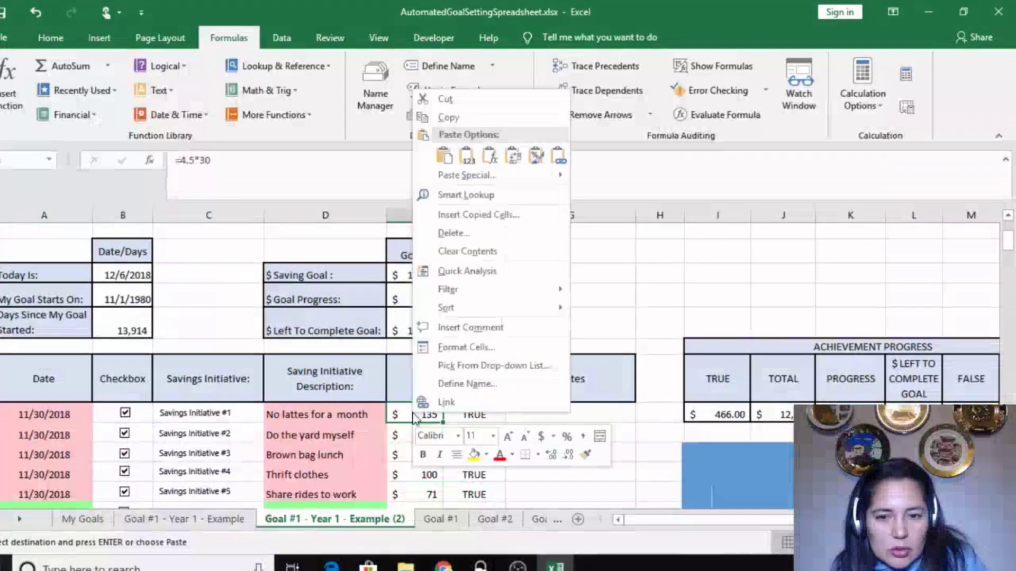
pyautogui.click(457, 176)
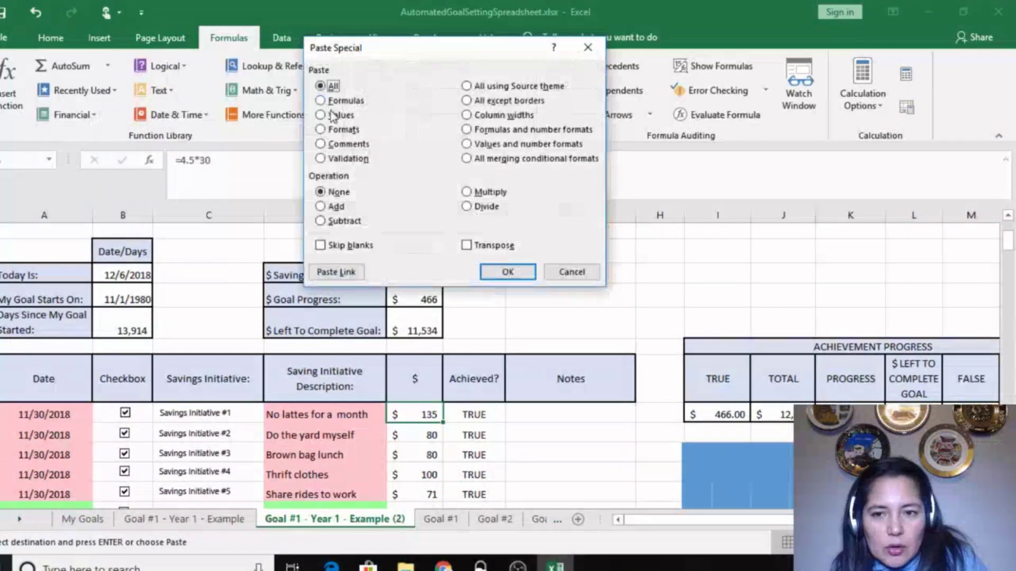
pyautogui.click(339, 115)
pyautogui.click(506, 273)
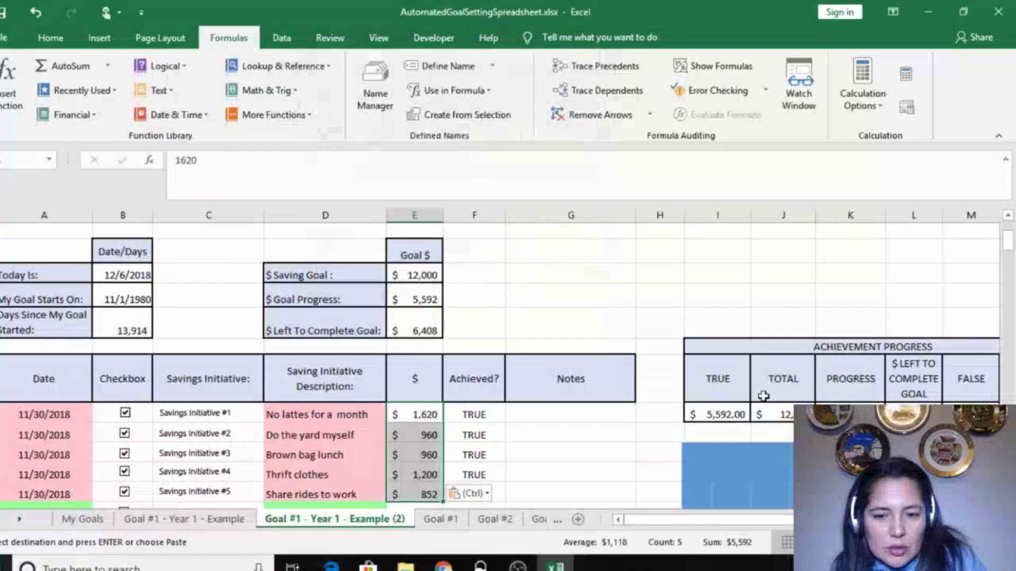
# Step: Change the "No lattes for a month" amount of Savings Initiative #1 to the formula =1620+135
pyautogui.moveTo(1008, 239); pyautogui.dragTo(1008, 246)
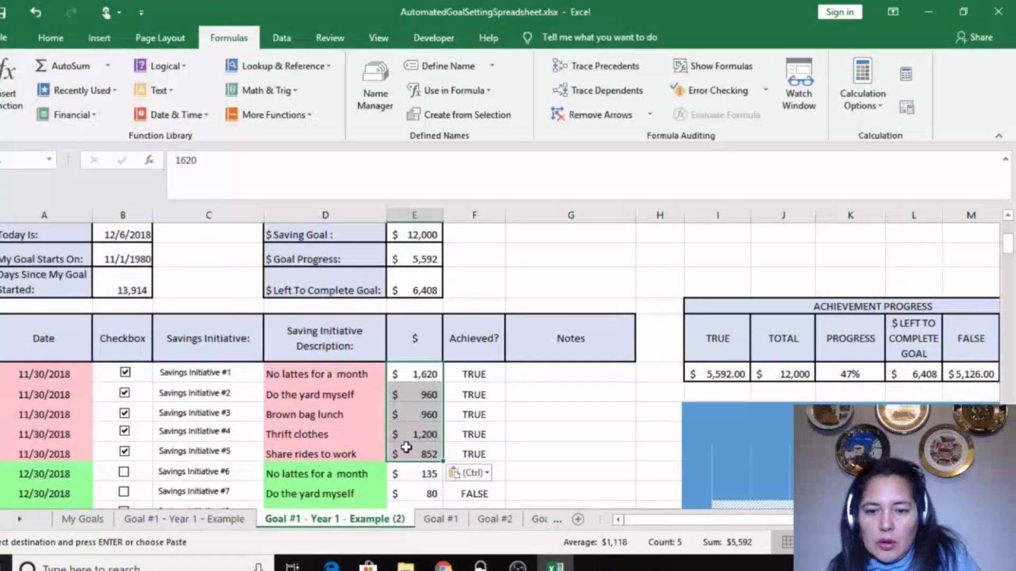
pyautogui.moveTo(1008, 244); pyautogui.dragTo(1010, 252)
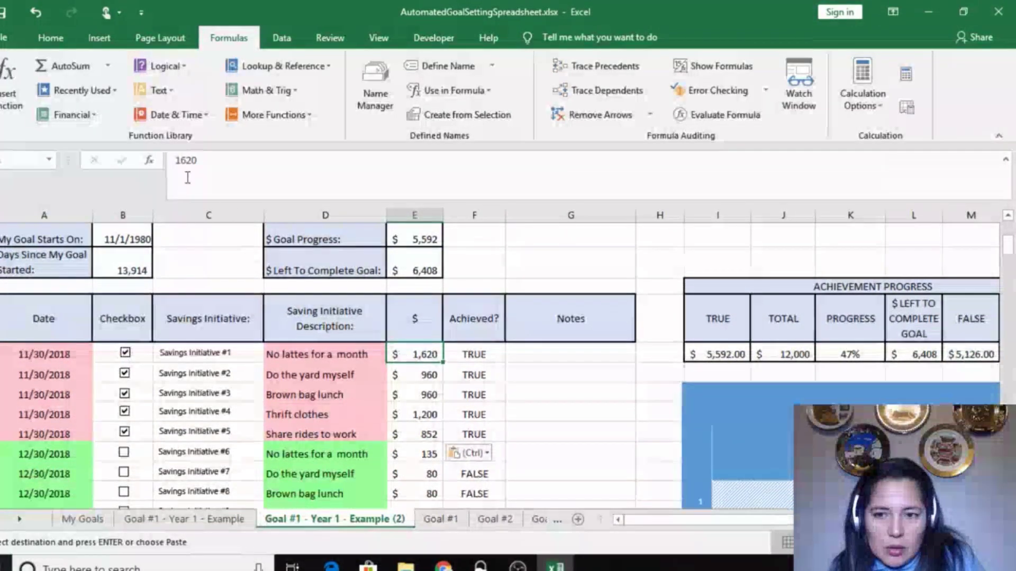
pyautogui.click(635, 175)
pyautogui.write('=')
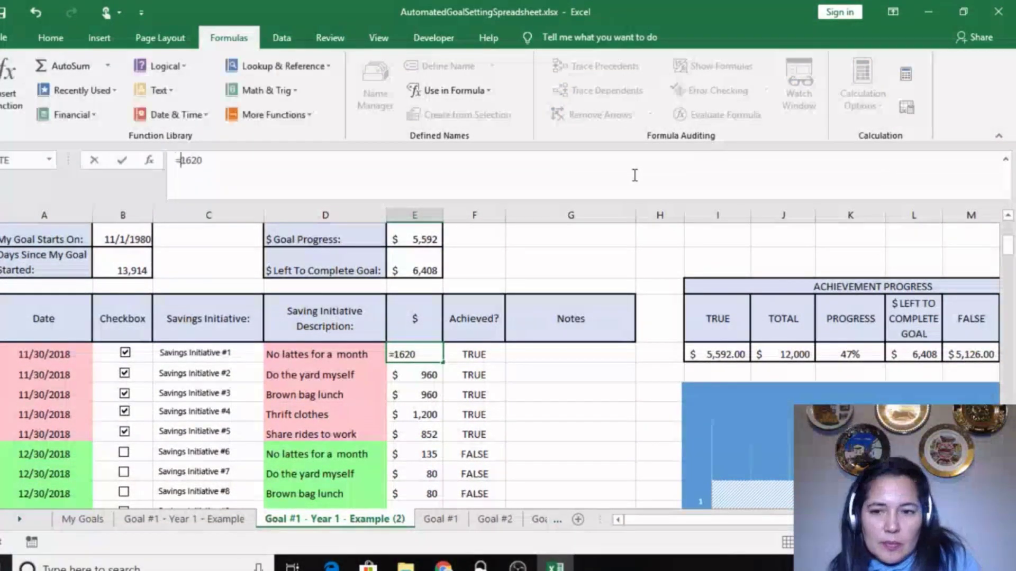
pyautogui.press('Return')
pyautogui.press('Down')
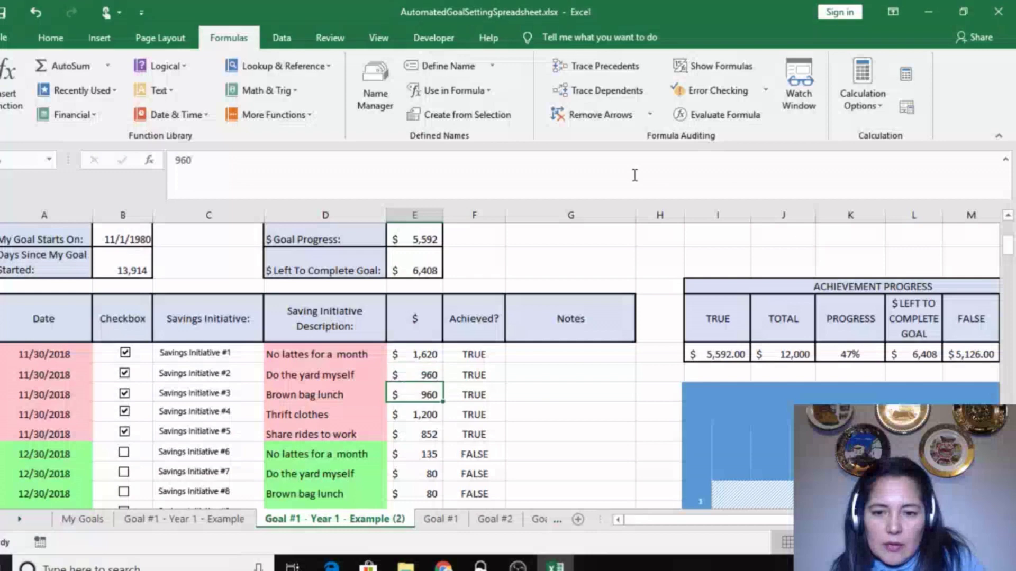
pyautogui.press('Up')
pyautogui.press('Up')
pyautogui.click(307, 163)
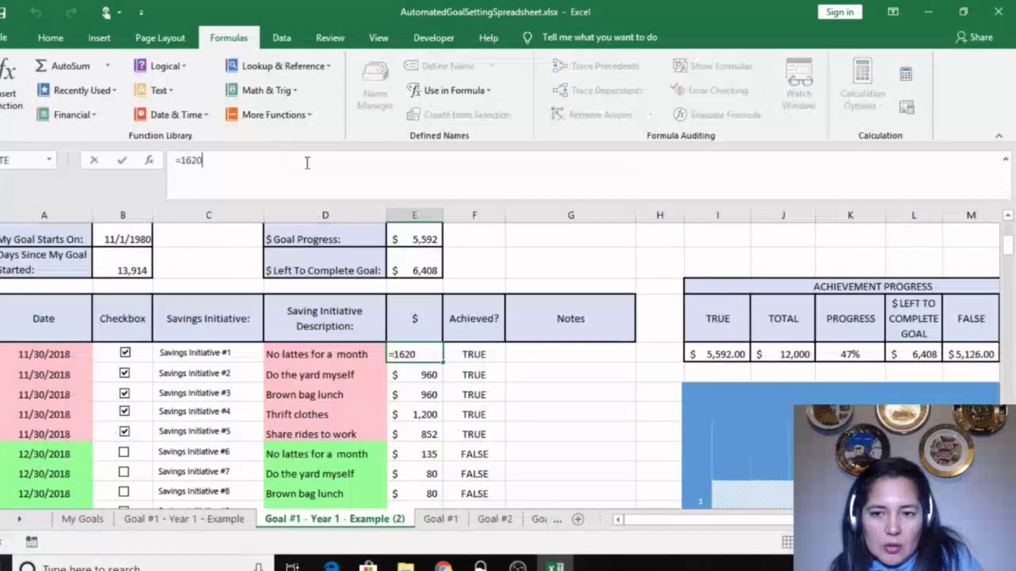
pyautogui.press('Return')
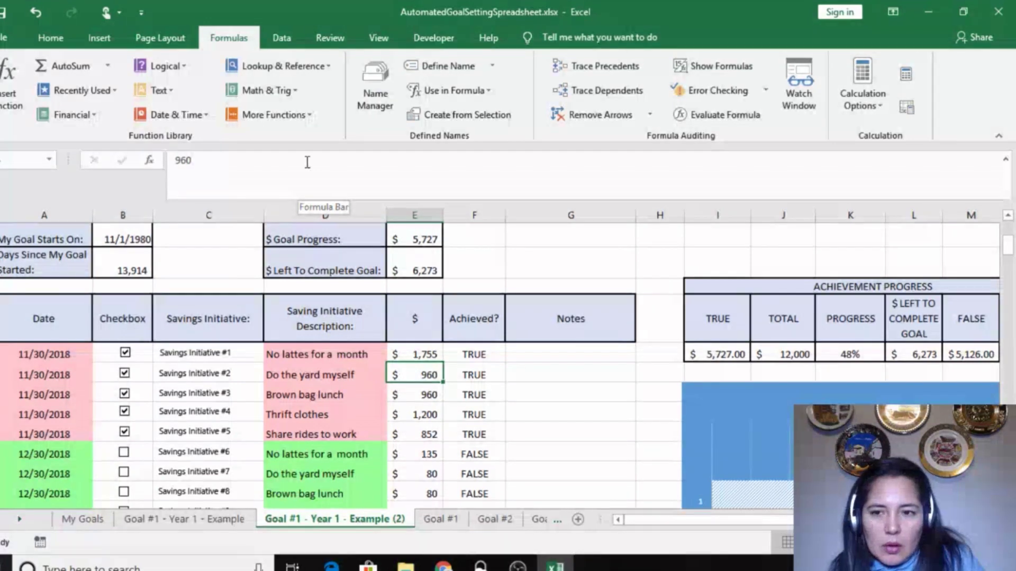
# Step: Change the "Do the yard myself" amount of Savings Initiative #2 to the formula =960+80
pyautogui.click(176, 160)
pyautogui.write('=')
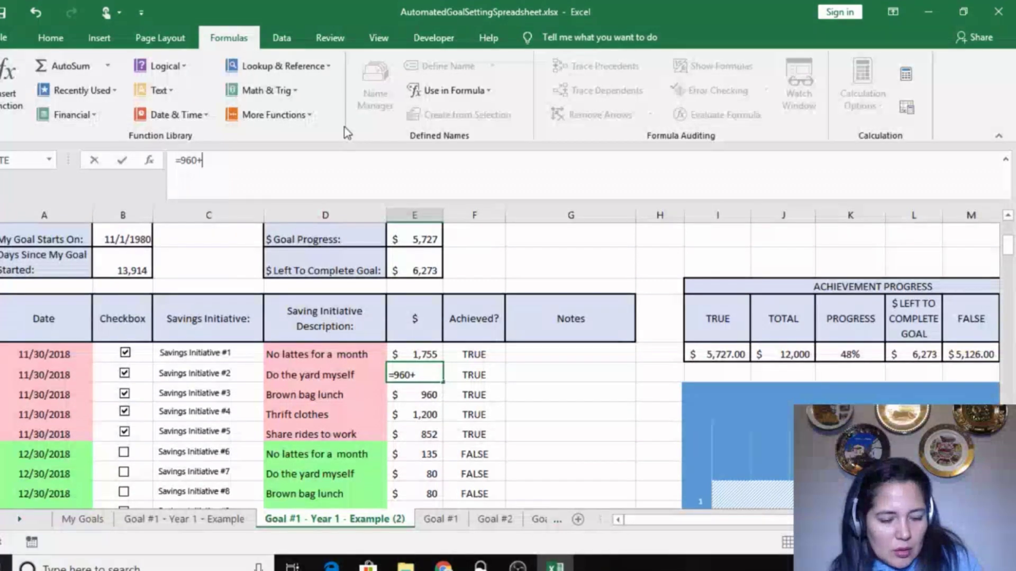
pyautogui.press('Return')
pyautogui.press('Down')
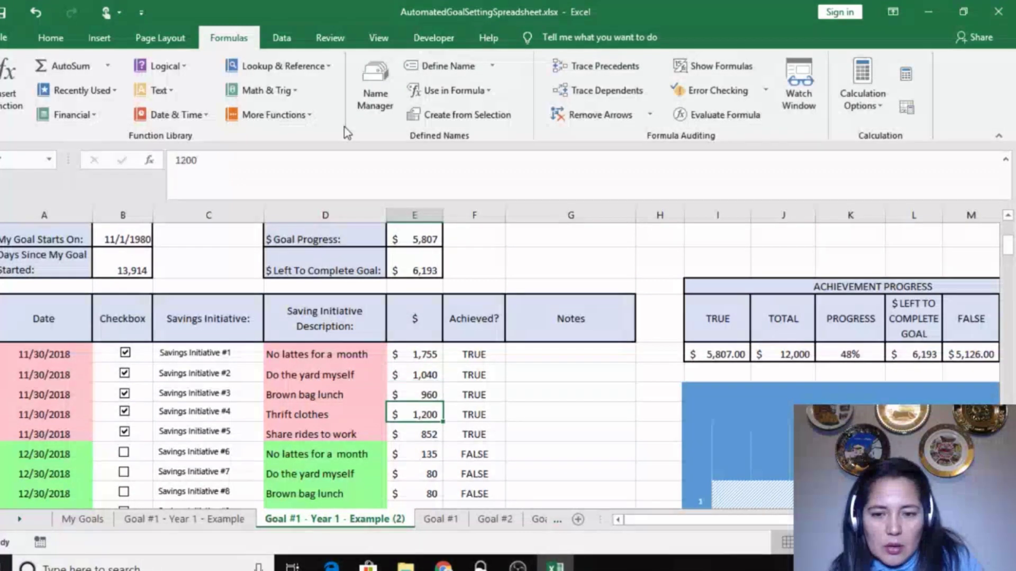
# Step: Change the "Brown bag lunch" amount of Savings Initiative #3 to the formula =960+80
pyautogui.press('Up')
pyautogui.click(176, 160)
pyautogui.write('=')
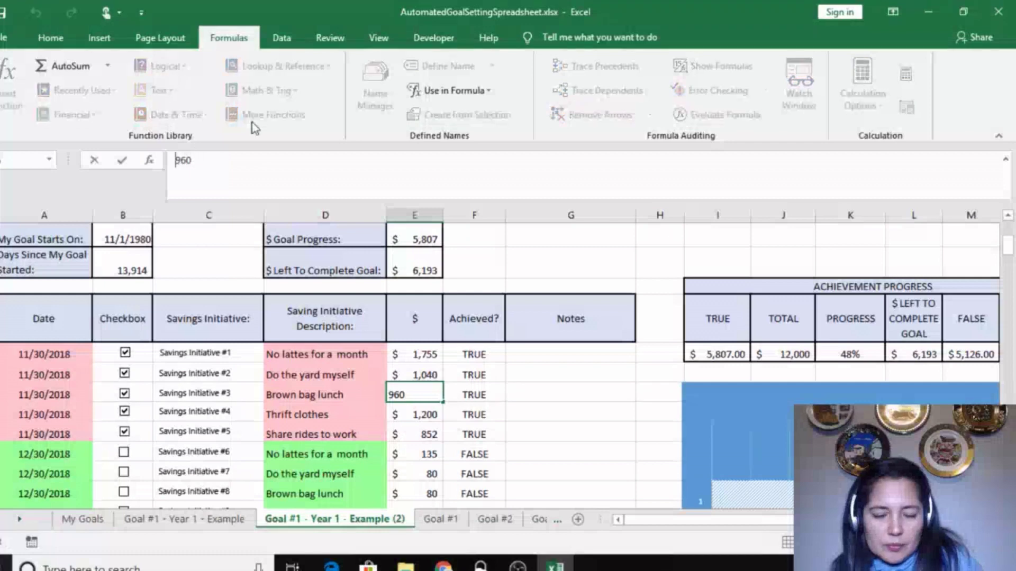
pyautogui.press('End')
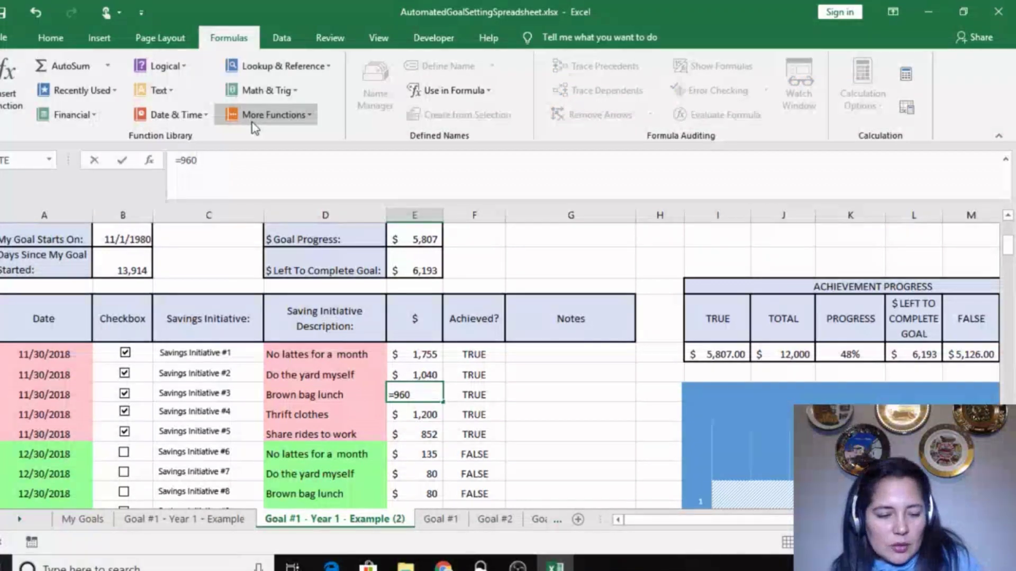
pyautogui.write('+80')
pyautogui.press('Return')
pyautogui.press('Down')
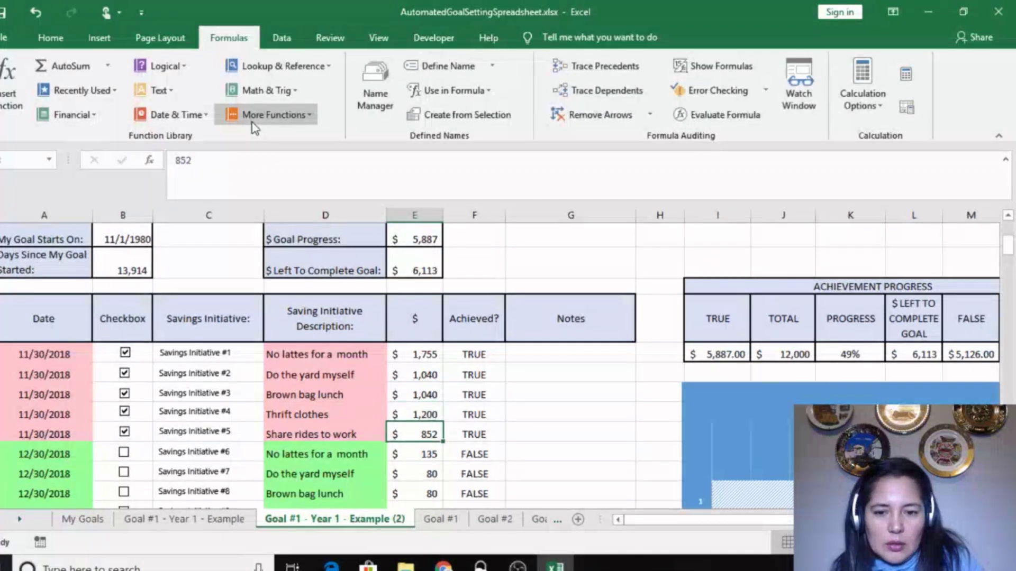
# Step: Change the "Thrift clothes" amount of Savings Initiative #4 to the formula =1200+100
pyautogui.press('Up')
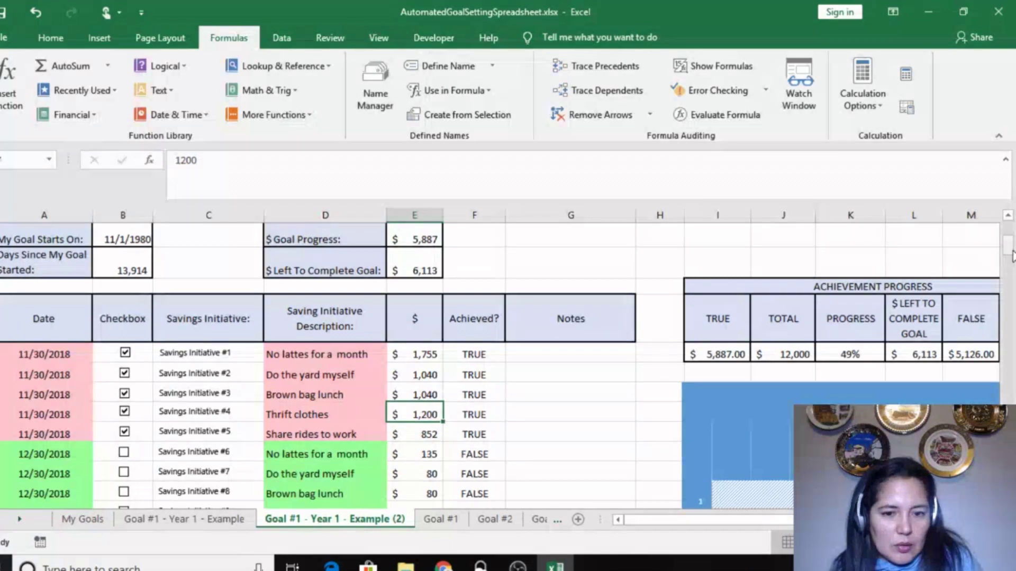
pyautogui.moveTo(1007, 246); pyautogui.dragTo(1008, 252)
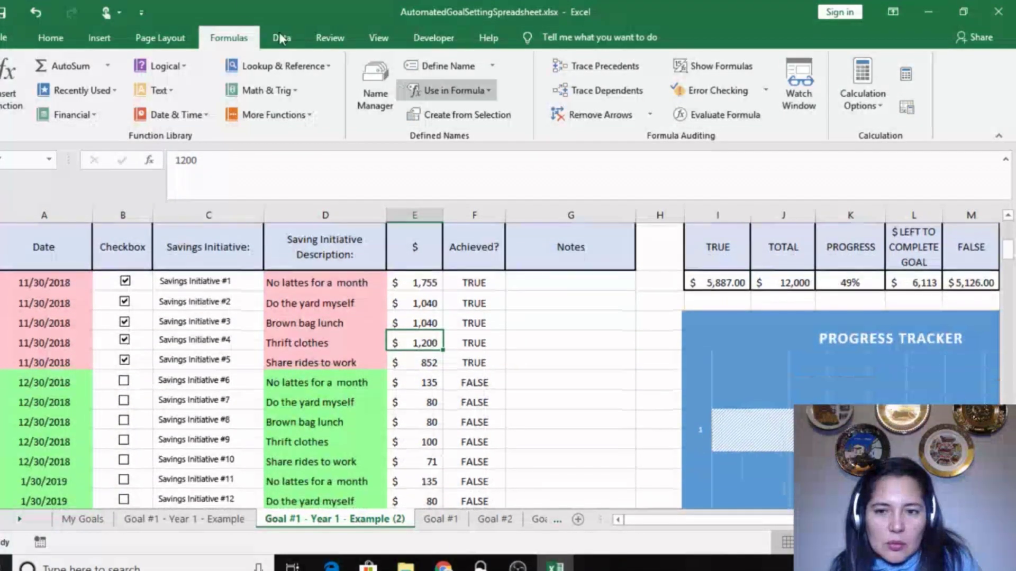
pyautogui.click(178, 159)
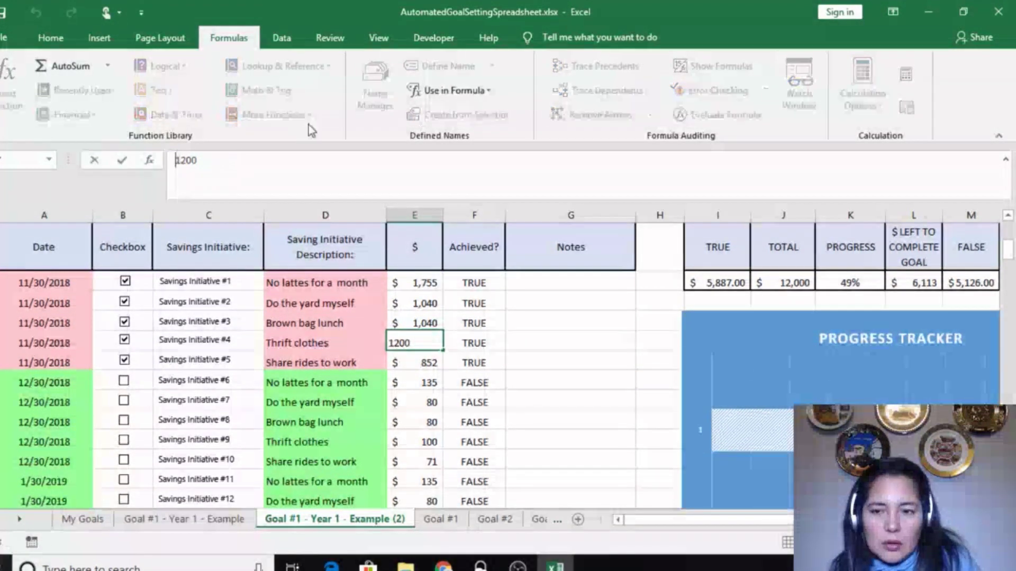
pyautogui.write('=')
pyautogui.press('End')
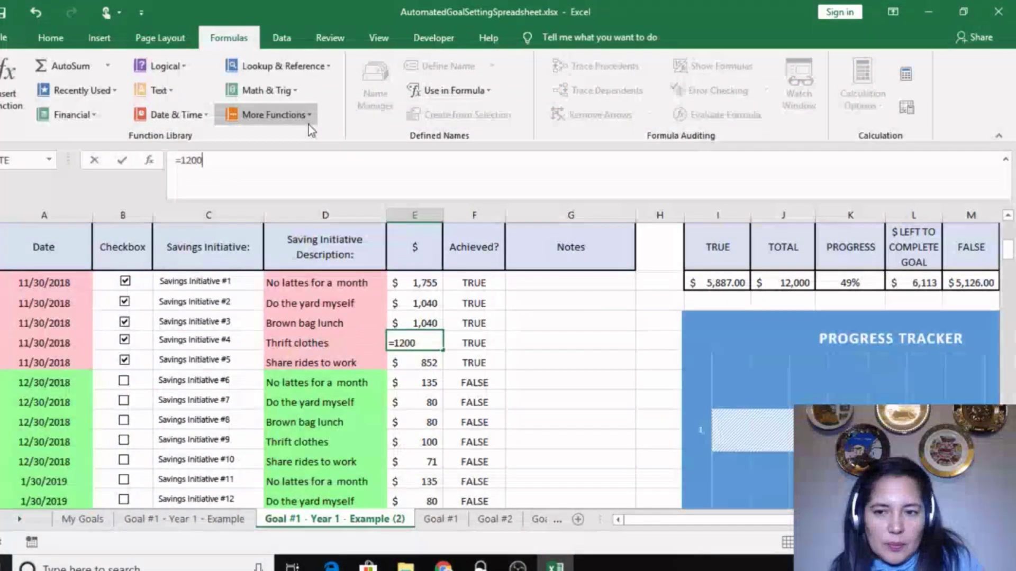
pyautogui.write('+100')
pyautogui.press('Return')
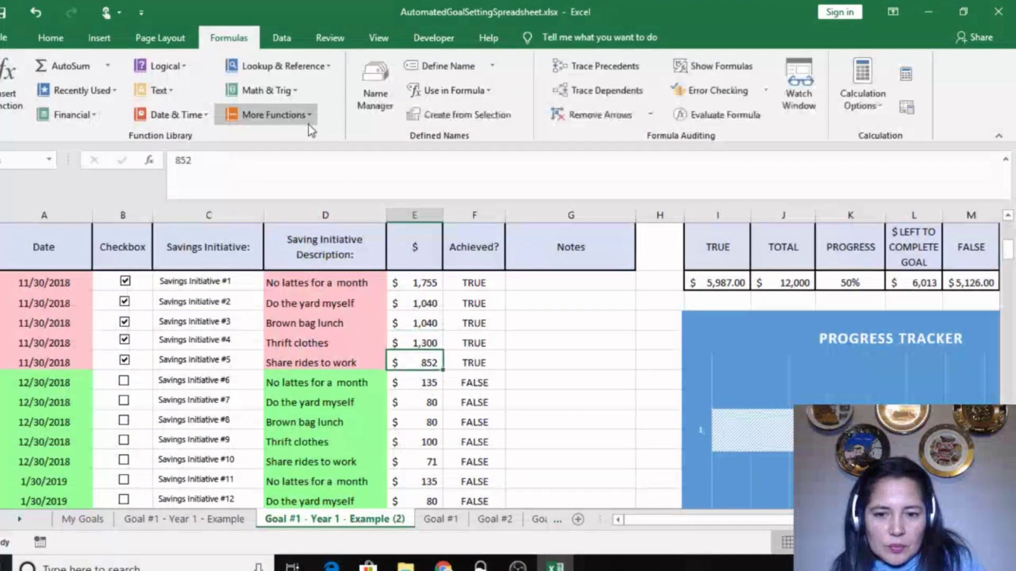
# Step: Change the "Share rides to work" amount of Savings Initiative #5 to the formula =852+80
pyautogui.press('Down')
pyautogui.press('Up')
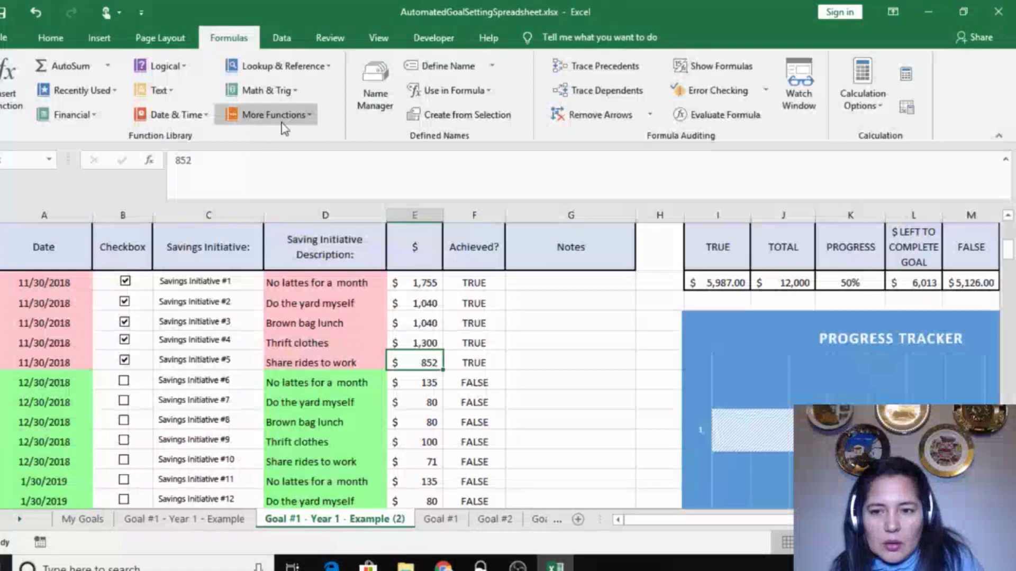
pyautogui.click(183, 160)
pyautogui.write('=')
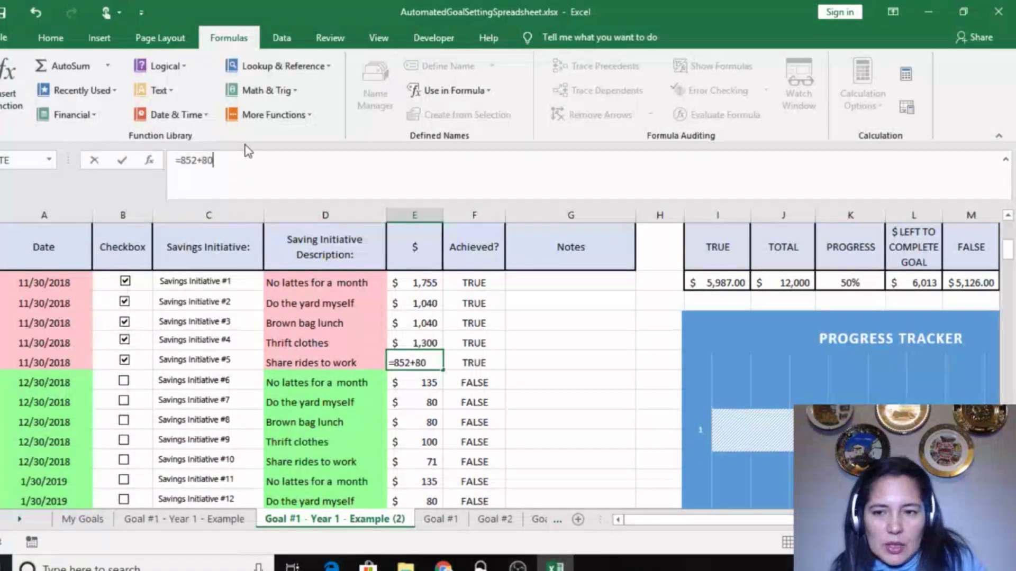
pyautogui.press('Return')
pyautogui.press('Up')
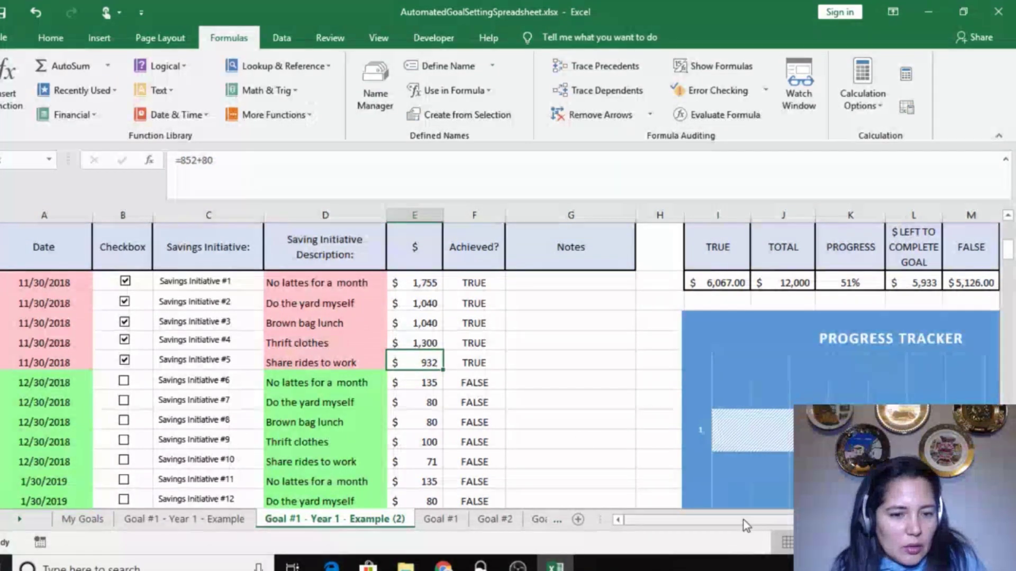
# Step: Examine the duplicated sheet's Achievement Progress table and first initiative amount, checking them against the original Goal #1 - Year 1 - Example sheet
pyautogui.moveTo(745, 522); pyautogui.dragTo(772, 521)
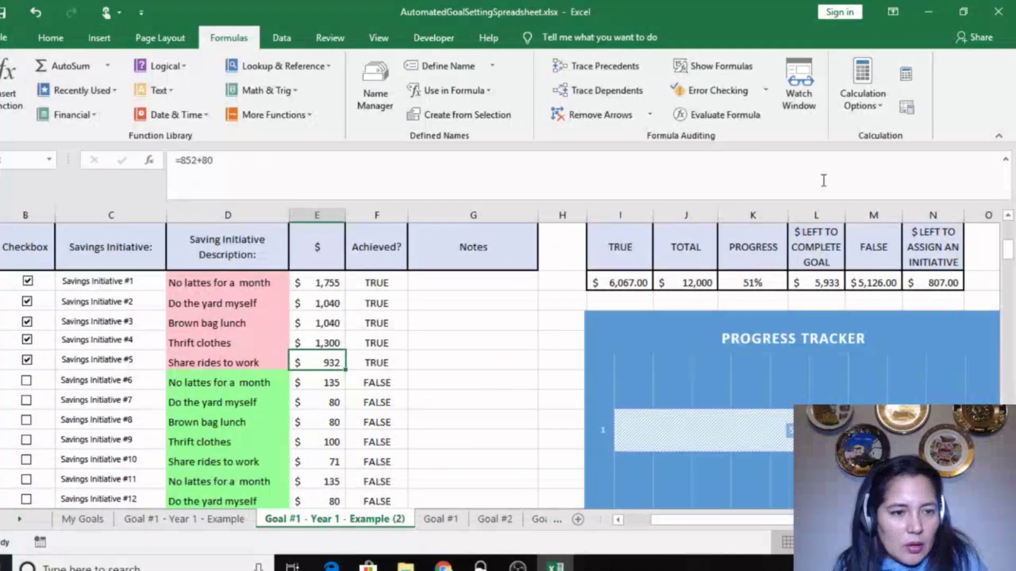
pyautogui.scroll(1, 629, 261)
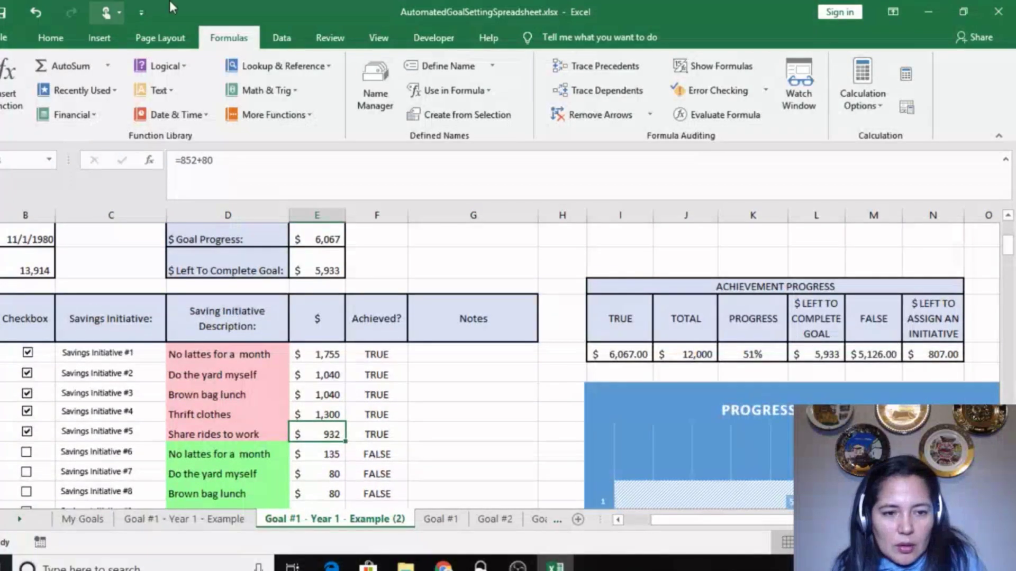
pyautogui.moveTo(1007, 245)
pyautogui.mouseDown()
pyautogui.moveTo(1009, 258)
pyautogui.moveTo(1008, 243)
pyautogui.mouseUp()
pyautogui.click(767, 374)
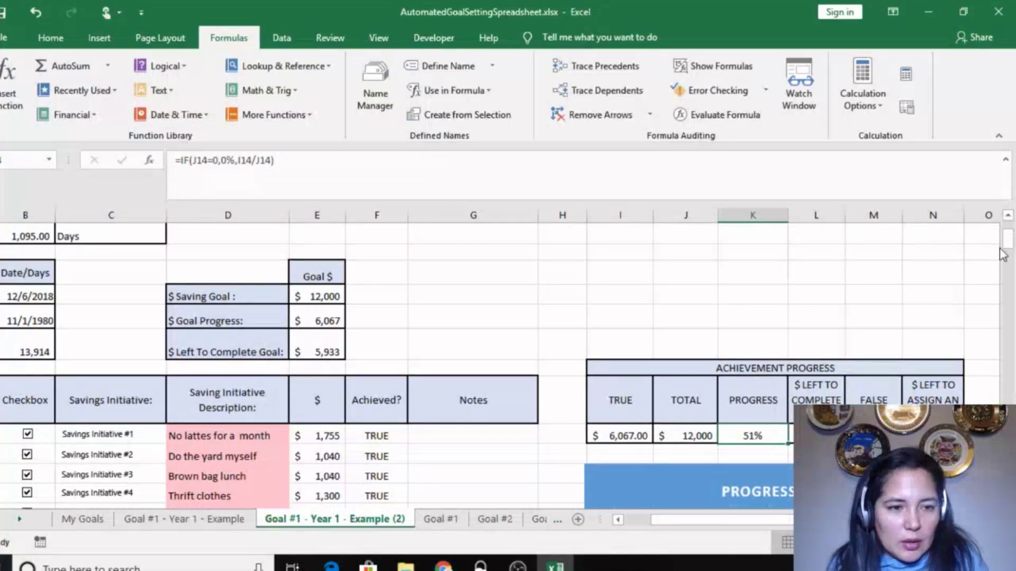
pyautogui.click(212, 521)
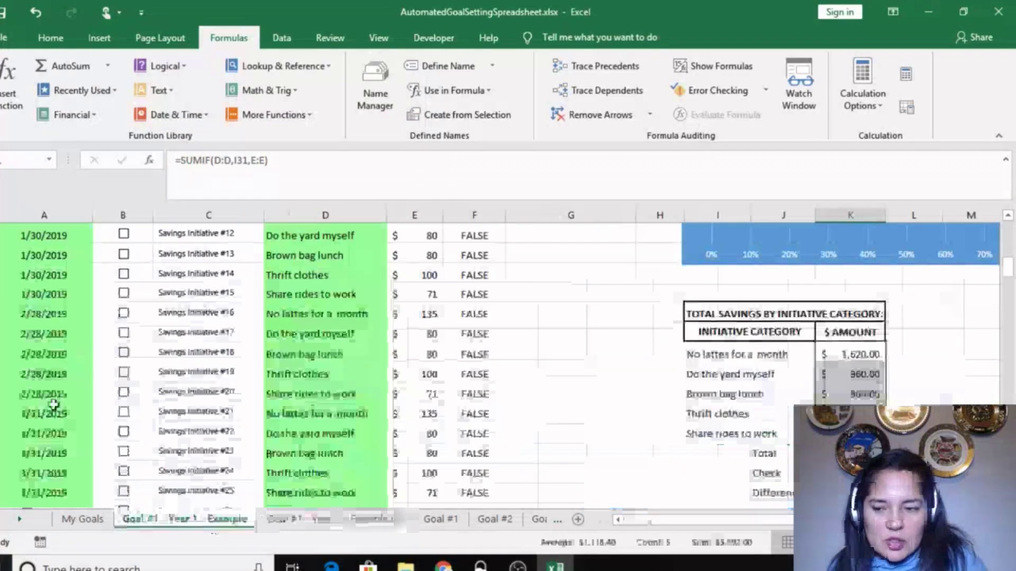
pyautogui.click(280, 524)
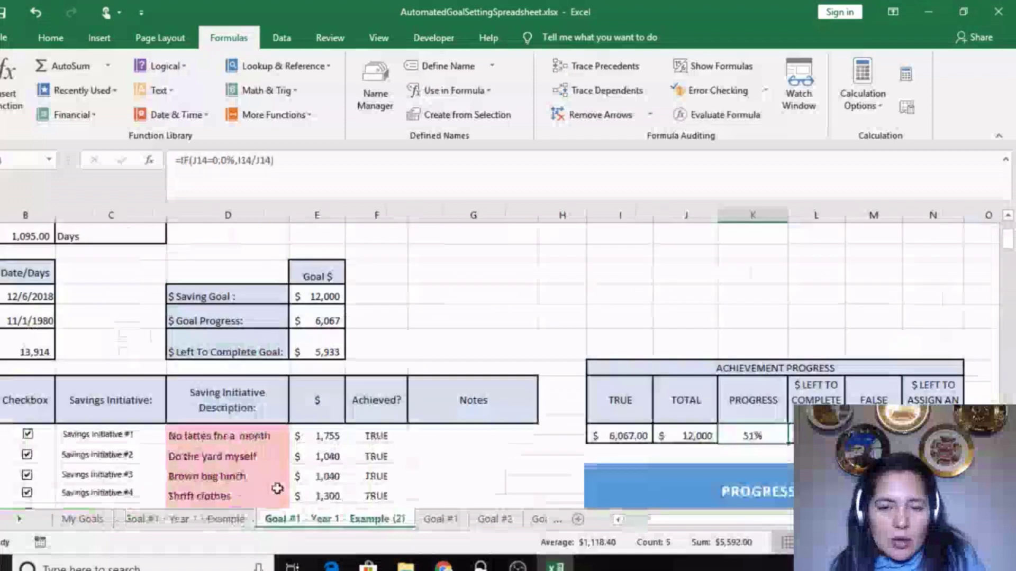
pyautogui.moveTo(1008, 242); pyautogui.dragTo(1008, 254)
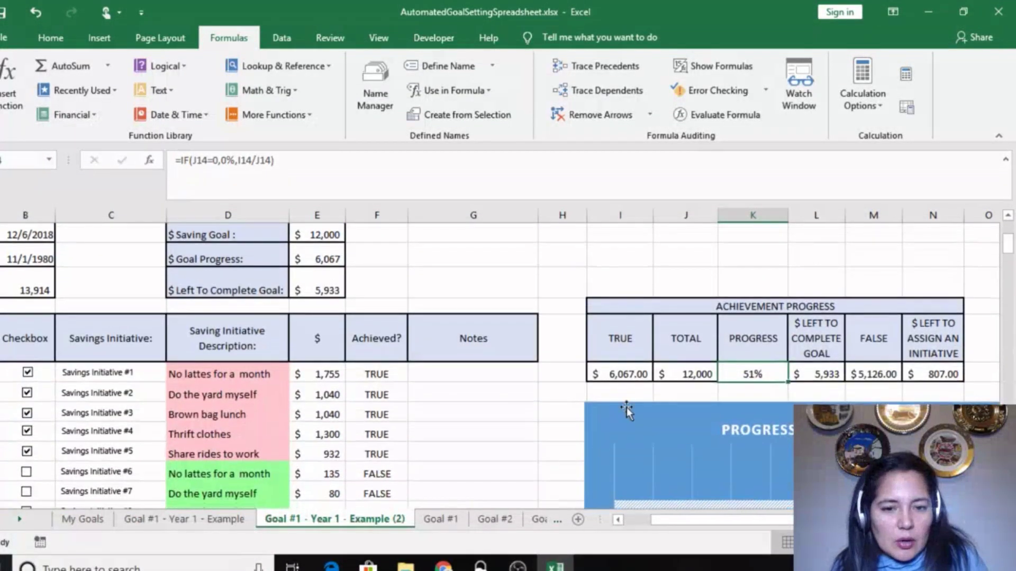
pyautogui.click(324, 377)
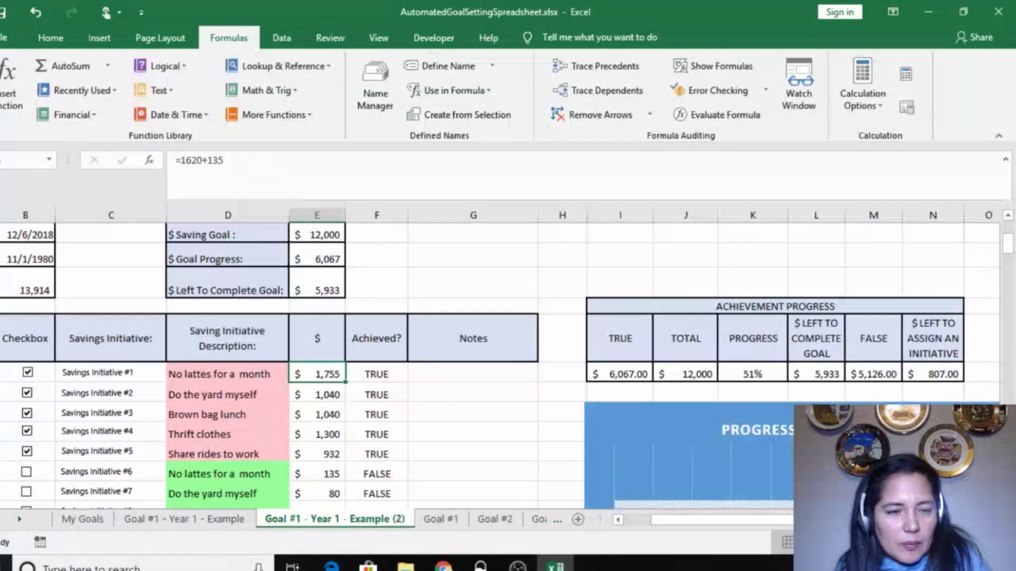
# Step: Set the Year # of the duplicated example sheet to 2
pyautogui.moveTo(1012, 244); pyautogui.dragTo(1010, 232)
pyautogui.moveTo(692, 521); pyautogui.dragTo(604, 519)
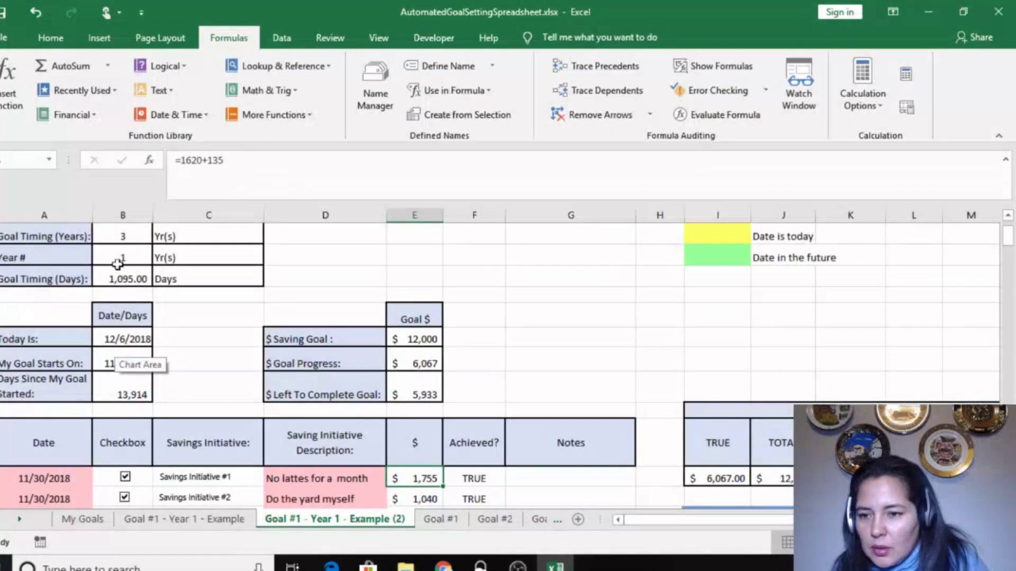
pyautogui.click(145, 259)
pyautogui.write('2')
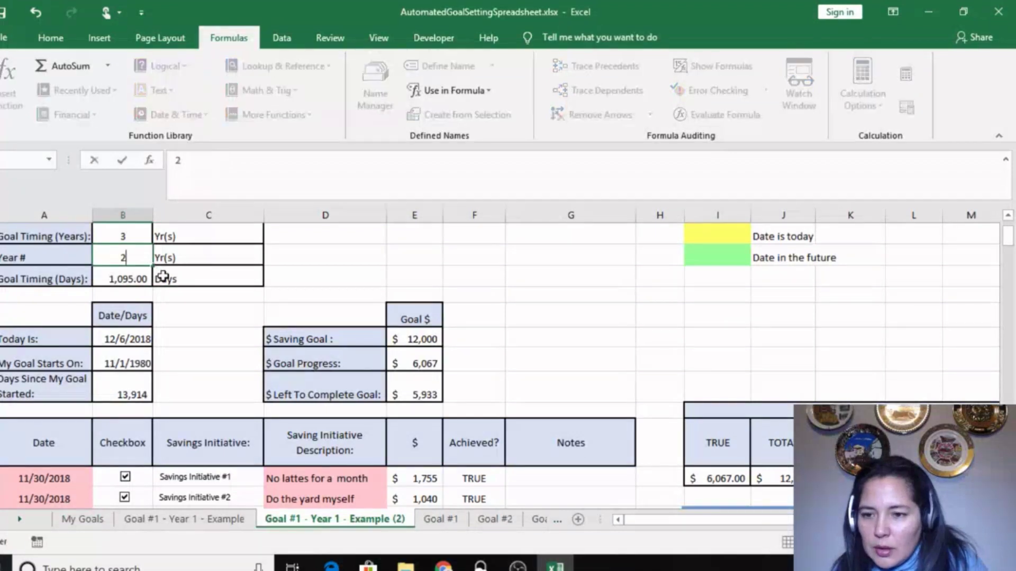
pyautogui.click(213, 355)
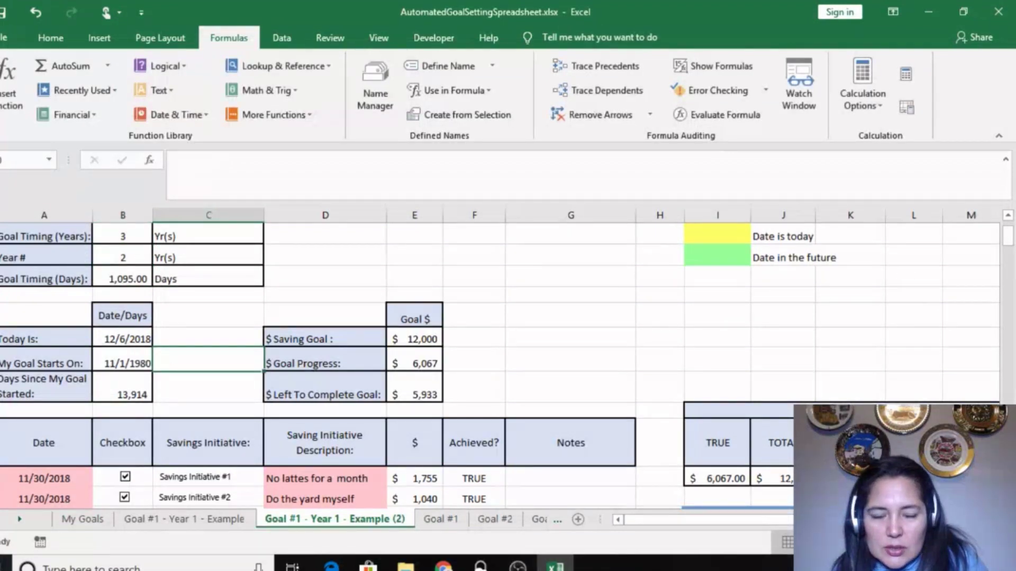
# Step: Examine the dates of Savings Initiatives #1 to #5 and the TRUE formula in the Achievement Progress table
pyautogui.moveTo(1013, 246); pyautogui.dragTo(1012, 254)
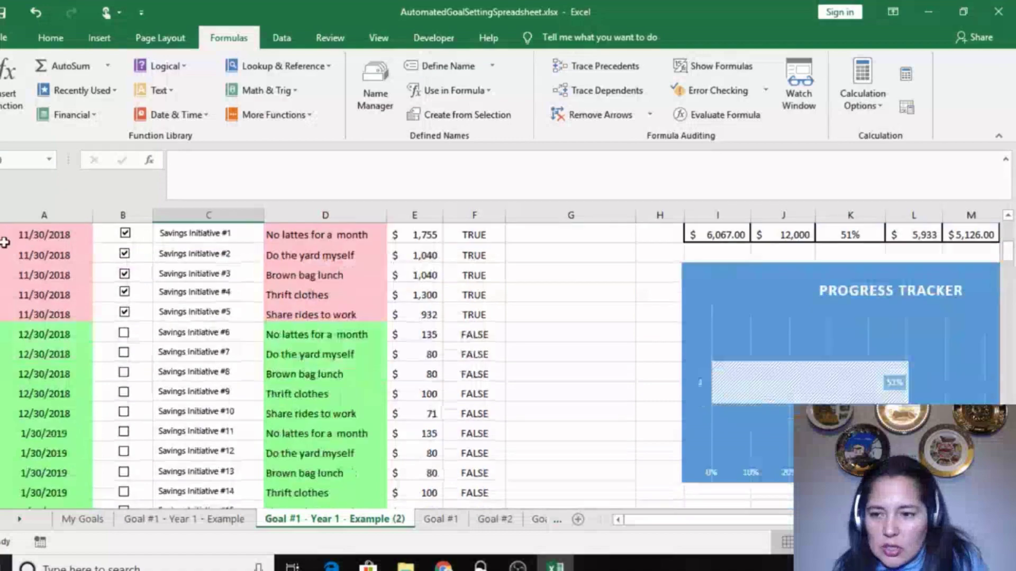
pyautogui.click(20, 253)
pyautogui.click(42, 315)
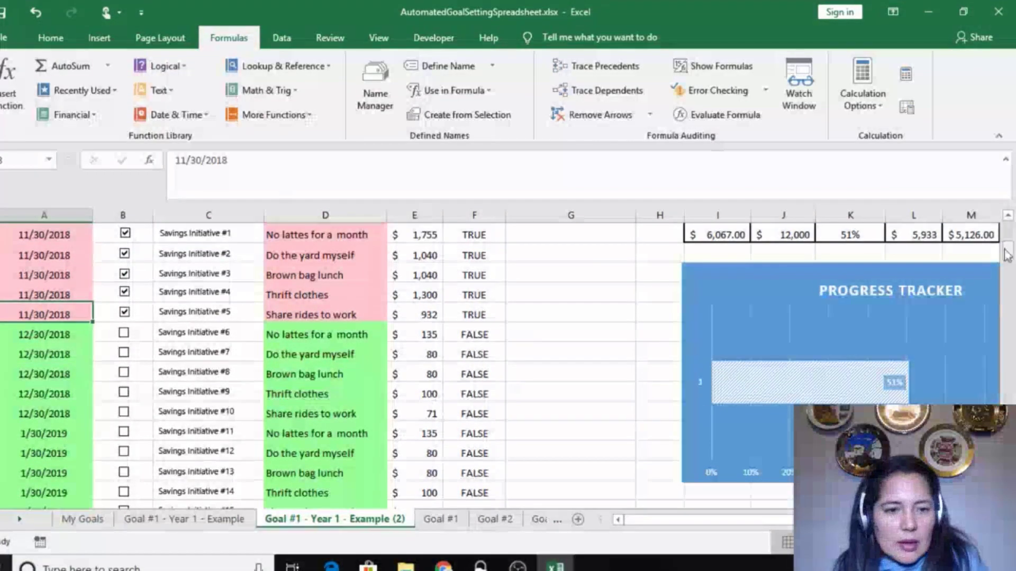
pyautogui.moveTo(1011, 249)
pyautogui.mouseDown()
pyautogui.moveTo(1011, 233)
pyautogui.moveTo(1011, 265)
pyautogui.moveTo(1008, 233)
pyautogui.mouseUp()
pyautogui.click(877, 405)
pyautogui.click(721, 327)
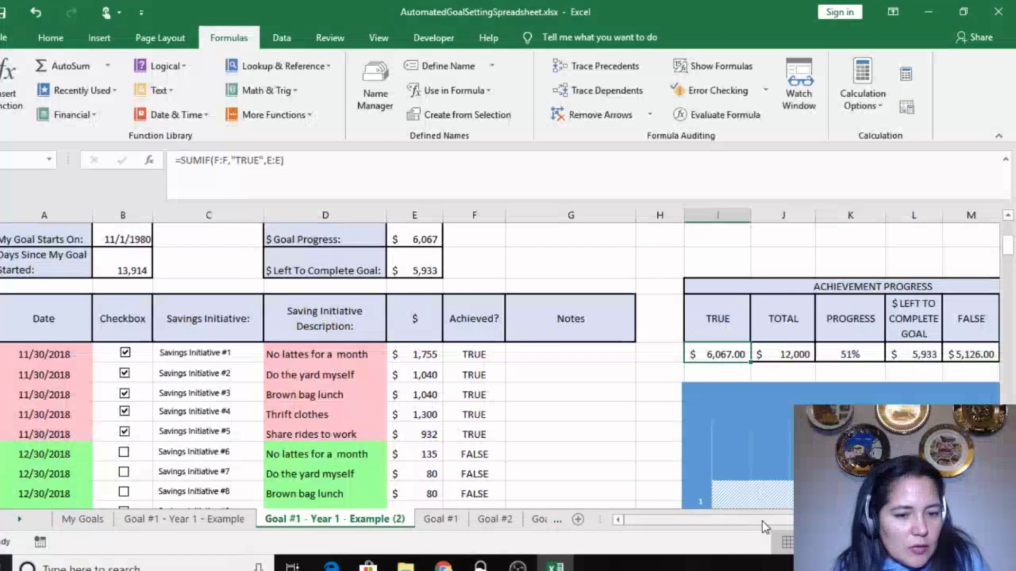
# Step: Inspect the Achievement Progress formulas for $ Left To Complete Goal, FALSE and $ Left To Assign An Initiative
pyautogui.moveTo(762, 520); pyautogui.dragTo(788, 520)
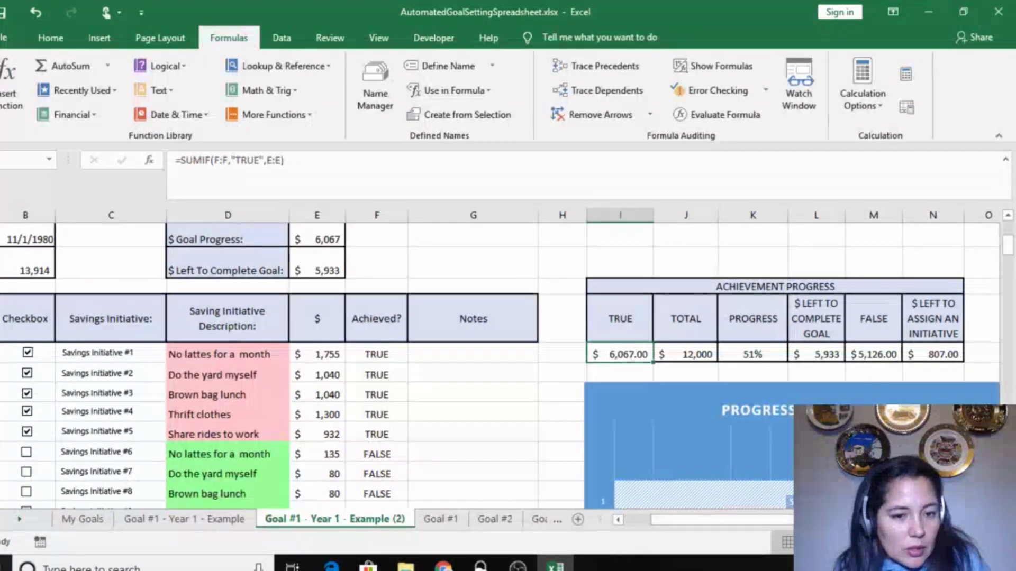
pyautogui.moveTo(1009, 245); pyautogui.dragTo(1009, 245)
pyautogui.press('Right')
pyautogui.press('Right')
pyautogui.press('Right')
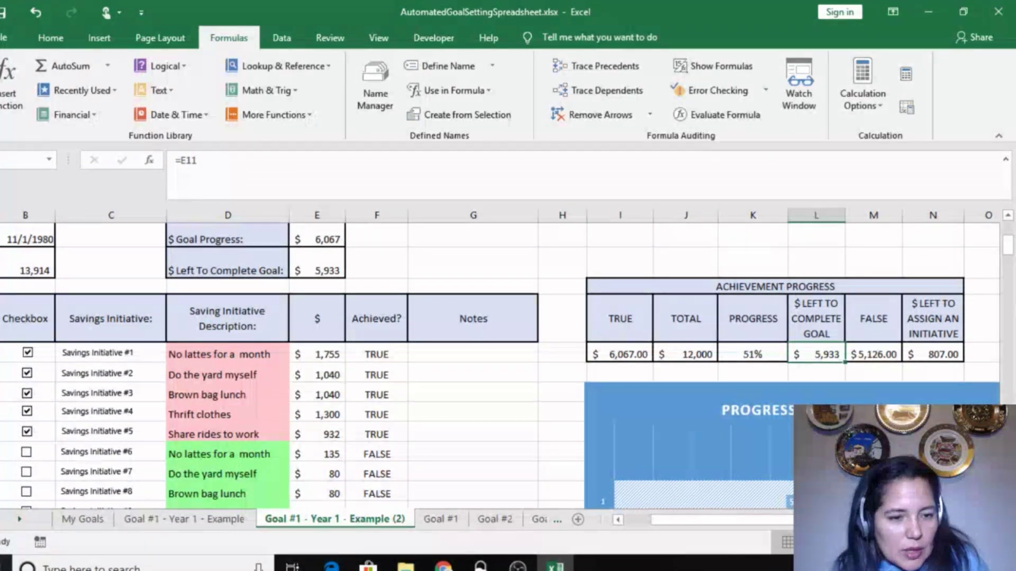
pyautogui.click(875, 356)
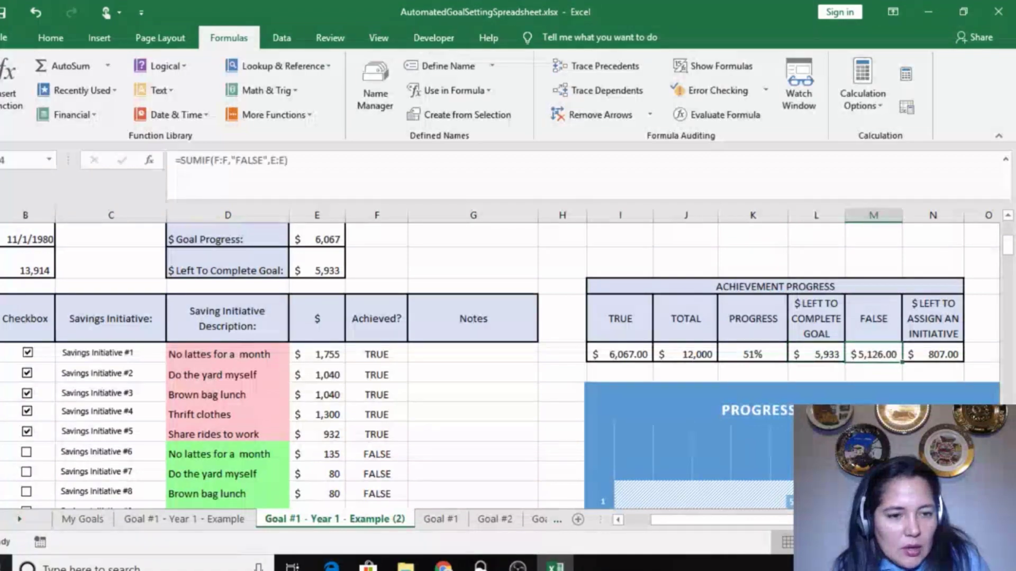
pyautogui.moveTo(1008, 240)
pyautogui.mouseDown()
pyautogui.moveTo(1011, 316)
pyautogui.moveTo(1008, 239)
pyautogui.mouseUp()
pyautogui.click(876, 353)
pyautogui.click(892, 400)
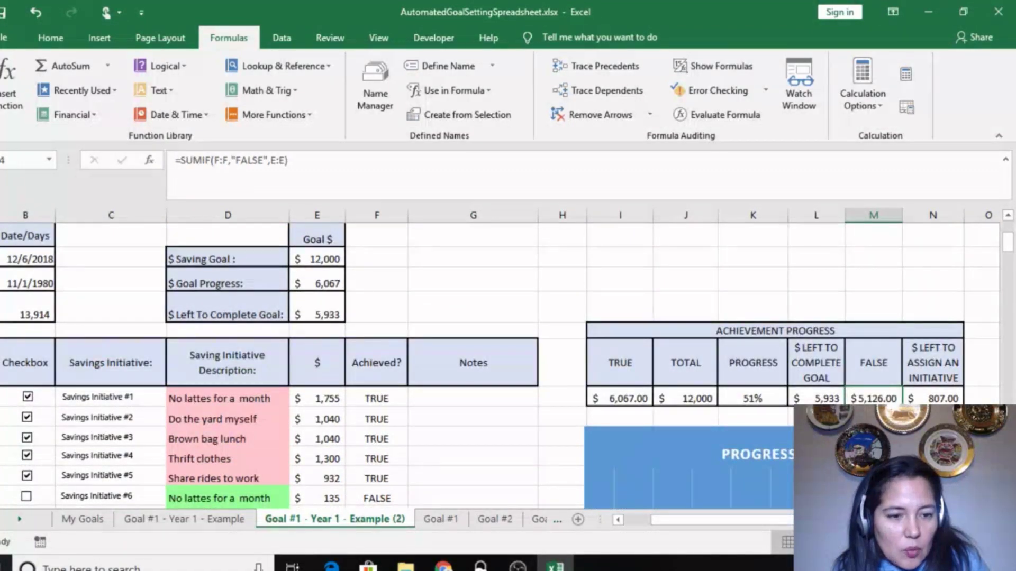
pyautogui.moveTo(1011, 245); pyautogui.dragTo(1011, 258)
pyautogui.click(947, 330)
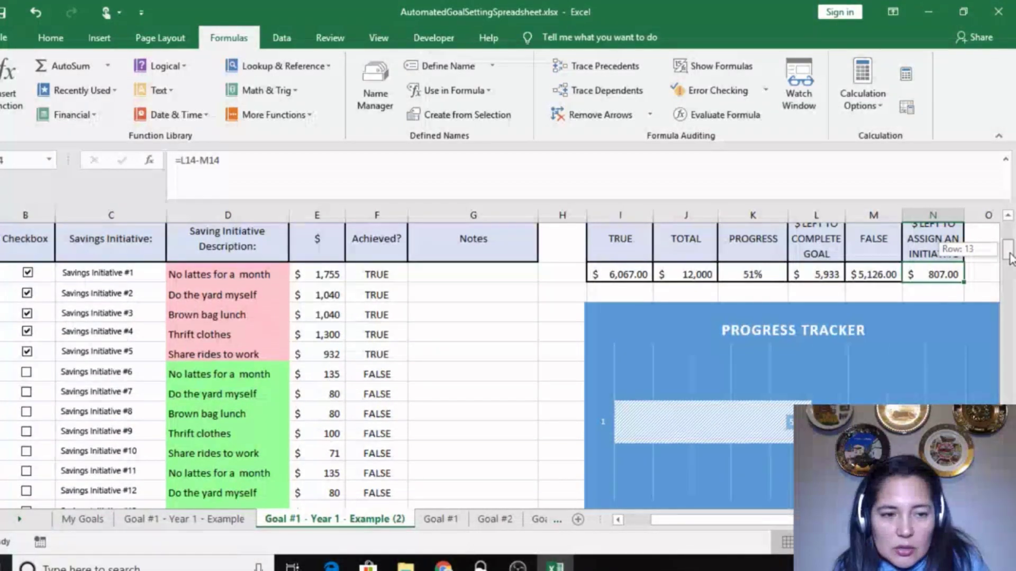
# Step: Review the category names listed in the Total Savings by Initiative Category table
pyautogui.moveTo(1011, 263)
pyautogui.mouseDown()
pyautogui.moveTo(1012, 236)
pyautogui.moveTo(1012, 273)
pyautogui.mouseUp()
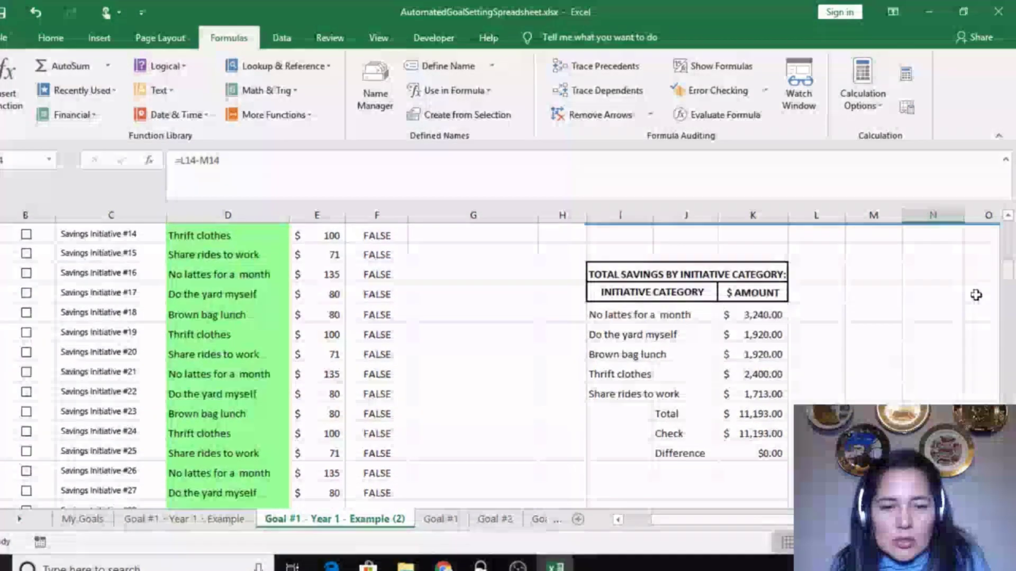
pyautogui.click(613, 316)
pyautogui.click(623, 336)
pyautogui.click(608, 355)
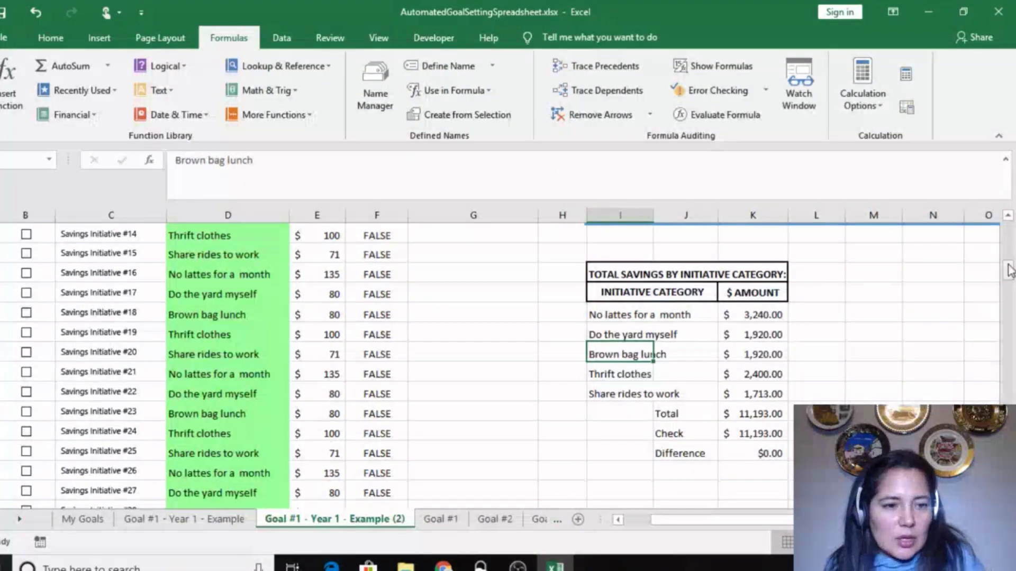
# Step: Insert blank cells across columns I to K above the category table's Total row, shifting the existing cells down
pyautogui.moveTo(1007, 270); pyautogui.dragTo(1008, 273)
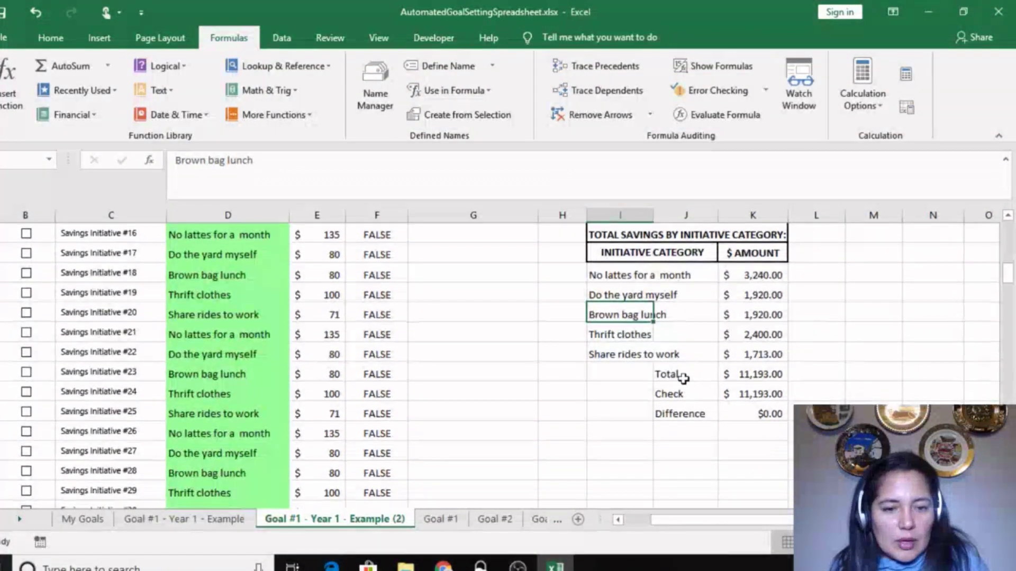
pyautogui.click(682, 376)
pyautogui.rightClick(597, 375)
pyautogui.press('Escape')
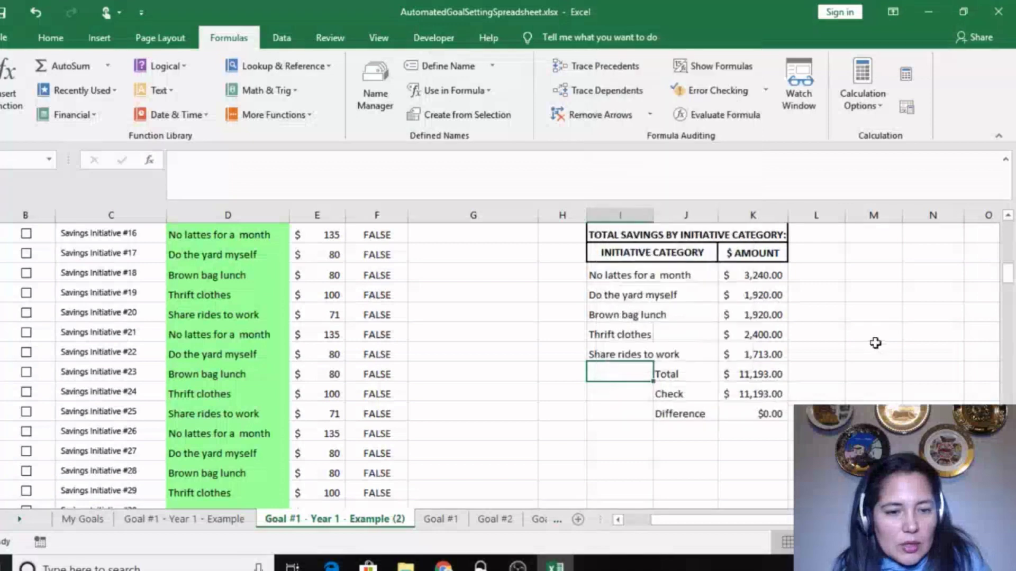
pyautogui.moveTo(611, 369); pyautogui.dragTo(722, 374)
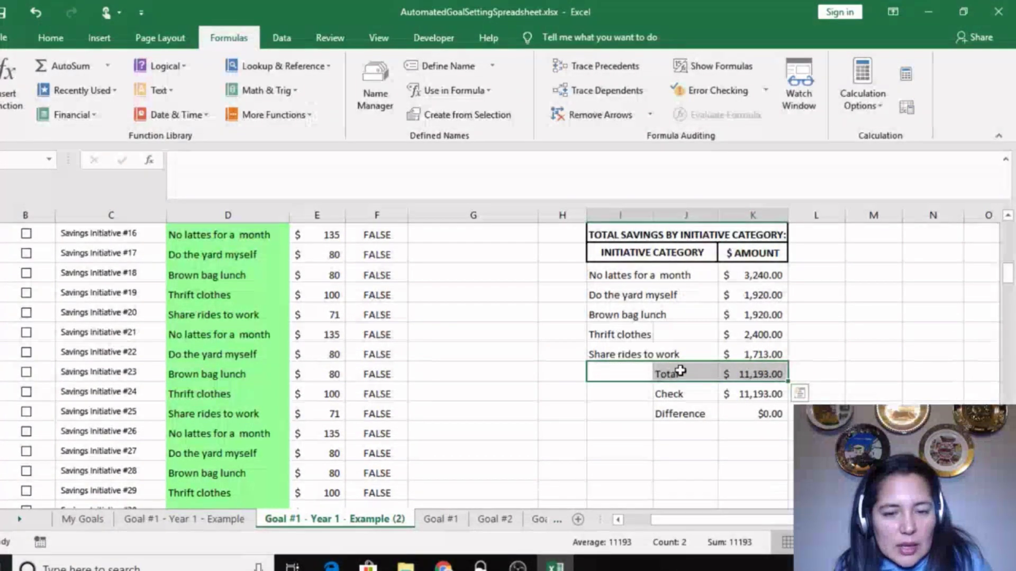
pyautogui.rightClick(709, 375)
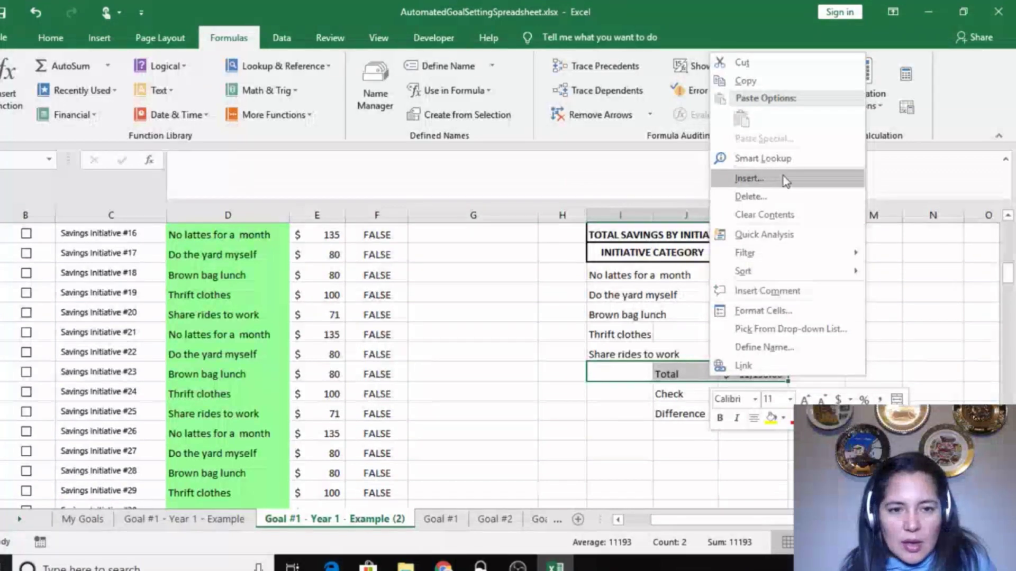
pyautogui.click(749, 179)
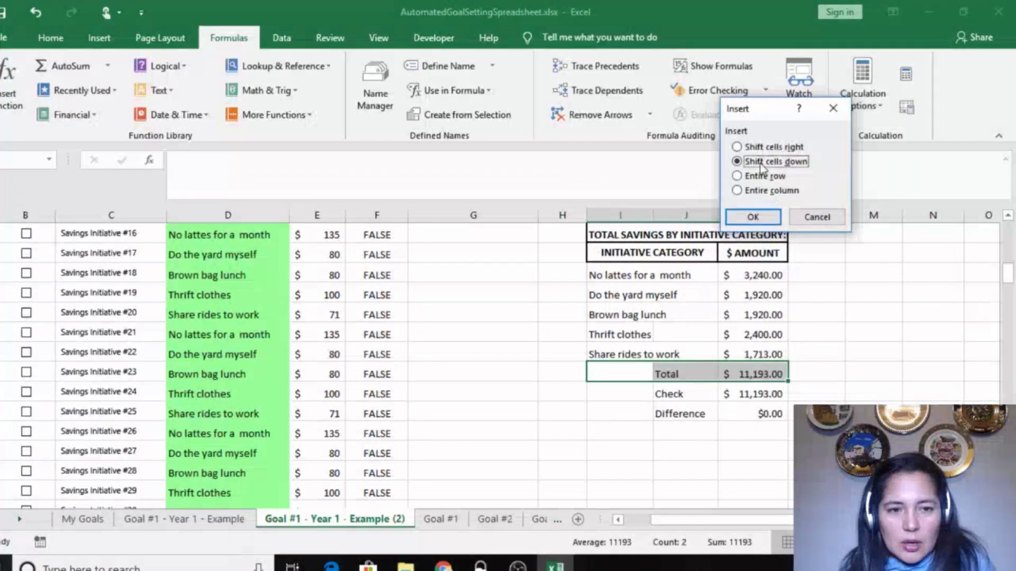
pyautogui.click(753, 217)
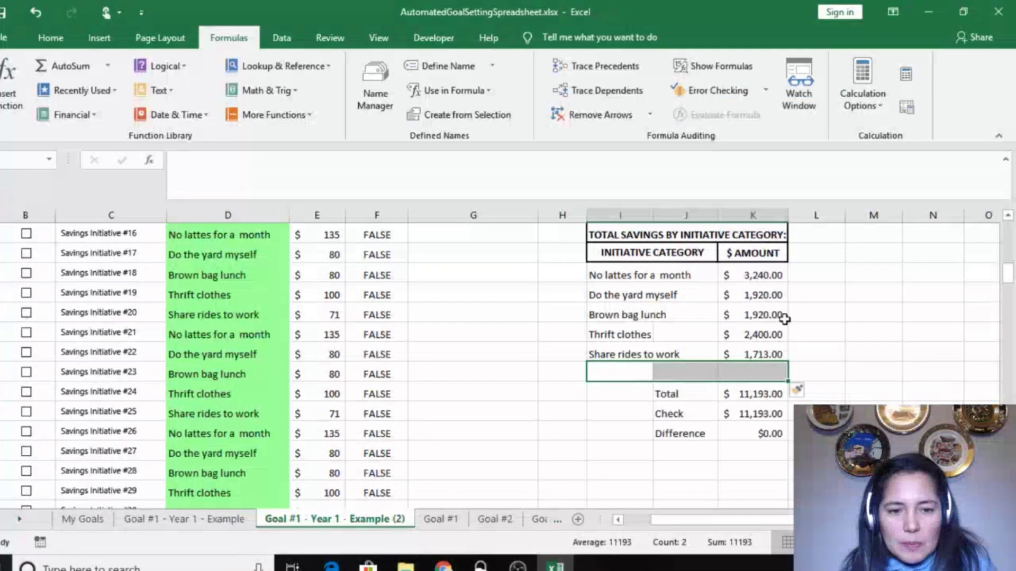
pyautogui.click(669, 370)
pyautogui.click(594, 370)
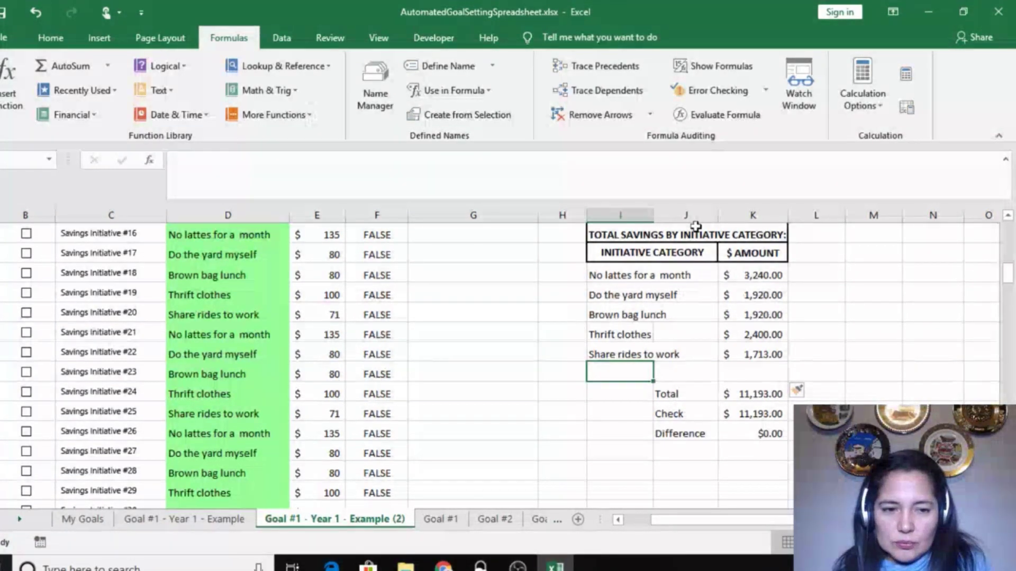
# Step: Enter the category "Save on going out to eat" below Share rides to work in the category table and check its $ AMOUNT cell
pyautogui.write('Save on going out to eat')
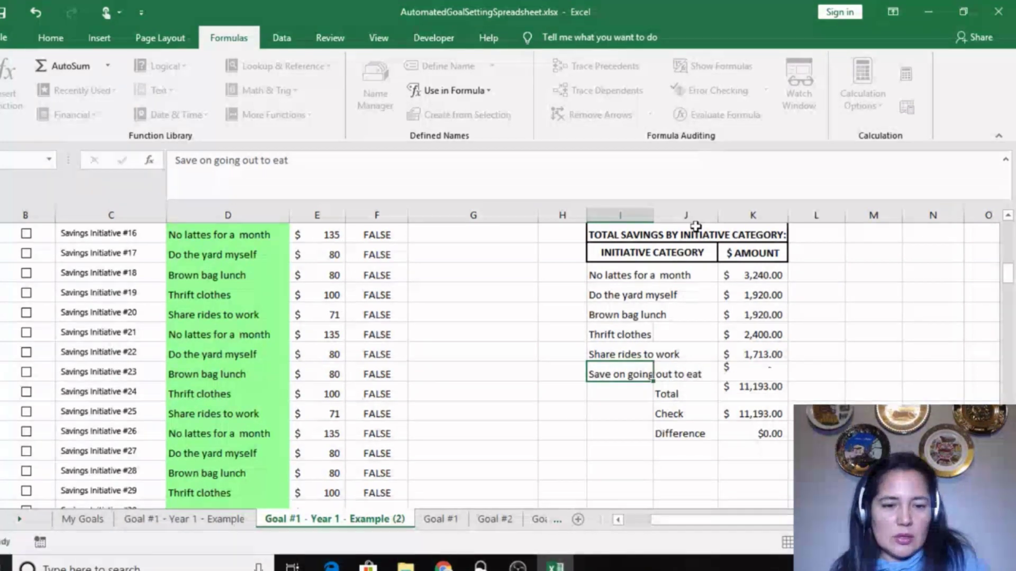
pyautogui.press('Return')
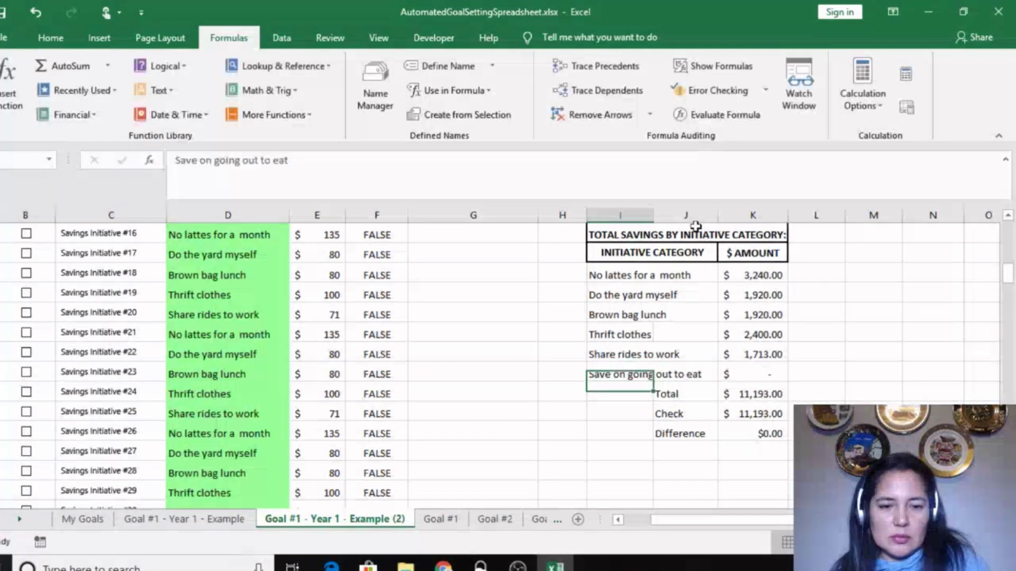
pyautogui.press('Up')
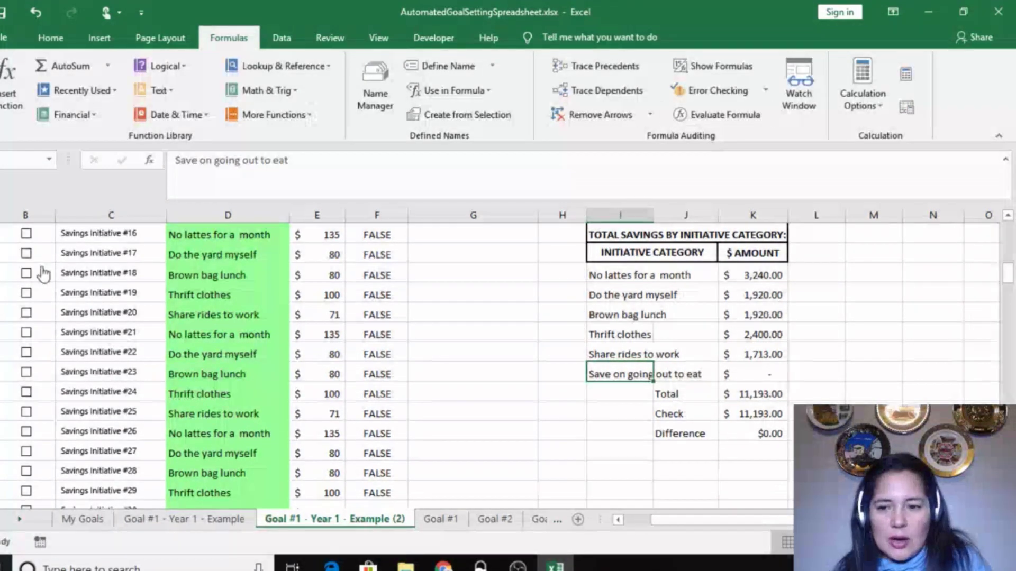
pyautogui.click(175, 337)
pyautogui.click(233, 255)
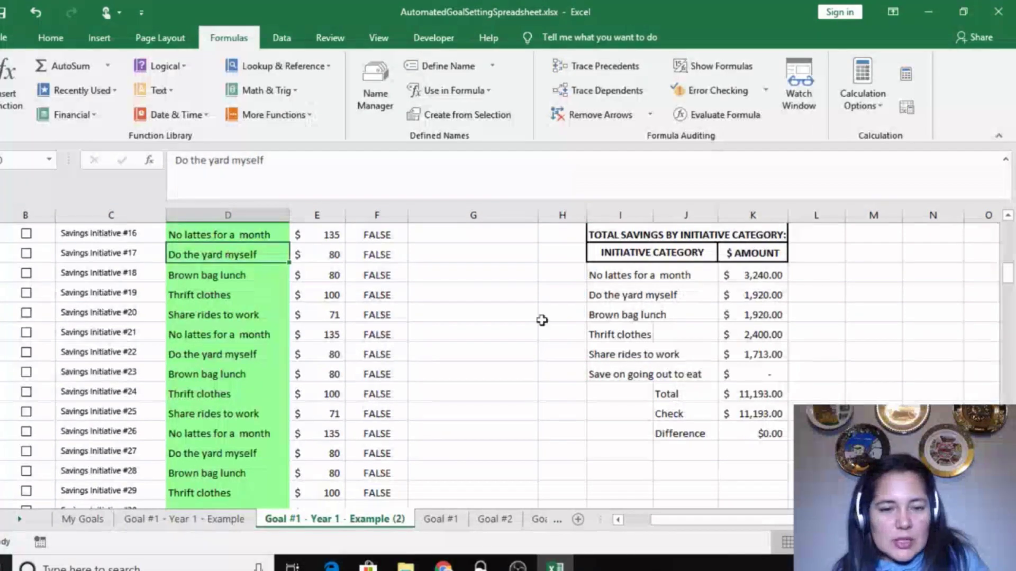
pyautogui.click(611, 376)
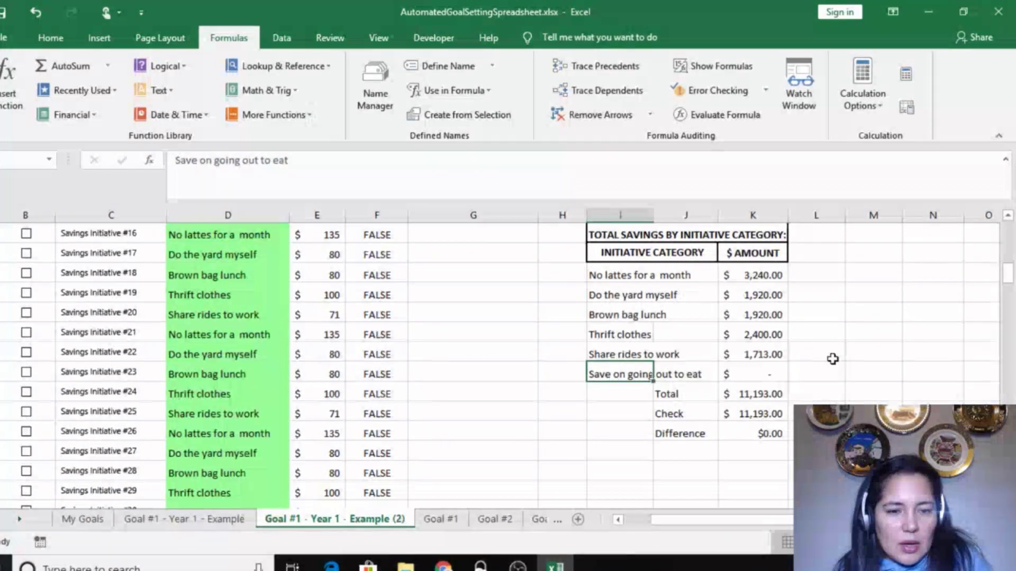
pyautogui.click(770, 373)
pyautogui.click(772, 355)
pyautogui.moveTo(789, 365); pyautogui.dragTo(788, 382)
pyautogui.click(753, 371)
# Step: Copy the "Save on going out to eat" category name into Savings Initiative #24's category cell in column D
pyautogui.rightClick(596, 374)
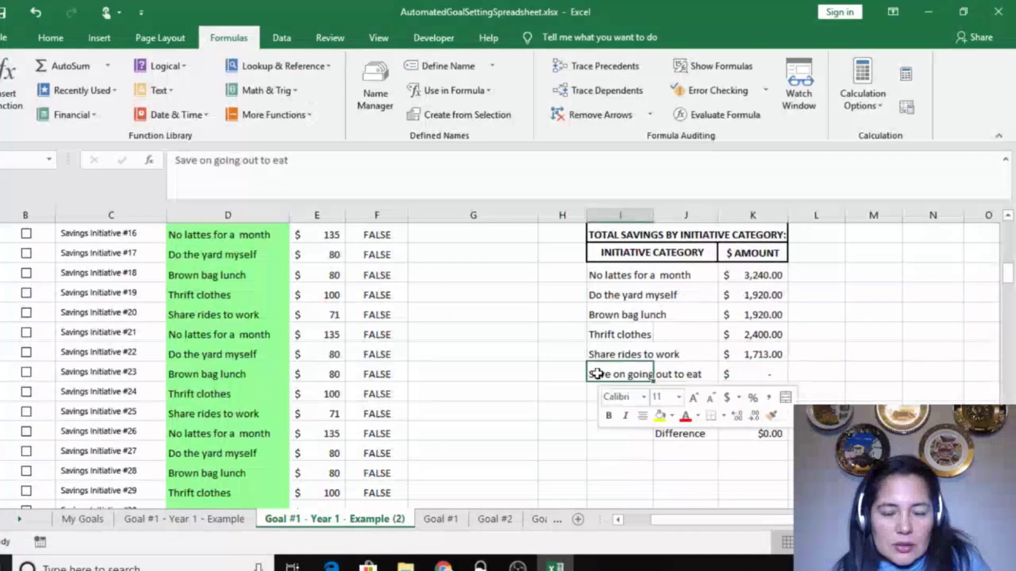
pyautogui.click(655, 82)
pyautogui.click(227, 392)
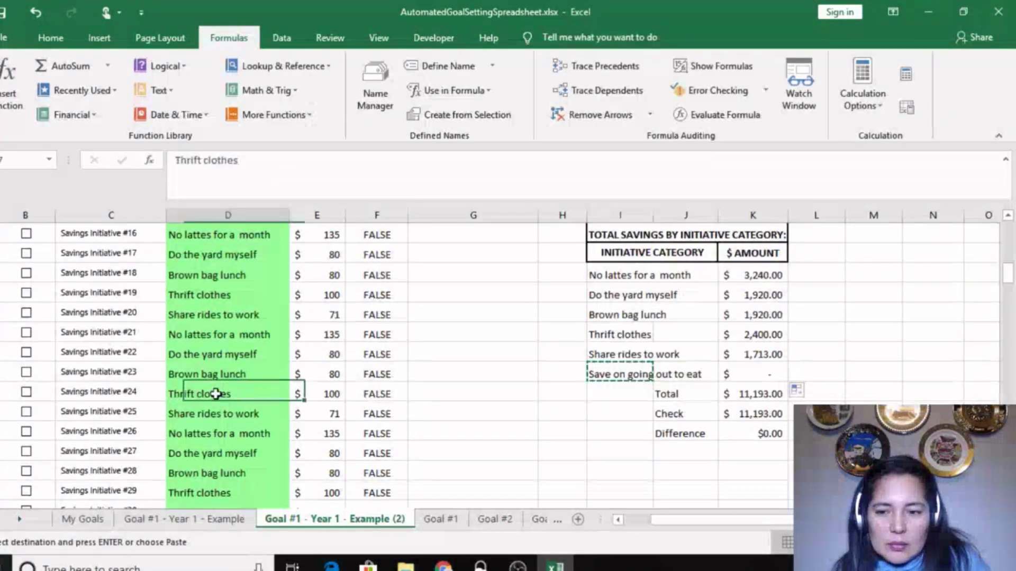
pyautogui.moveTo(555, 565)
pyautogui.hotkey('ctrl', 'v')
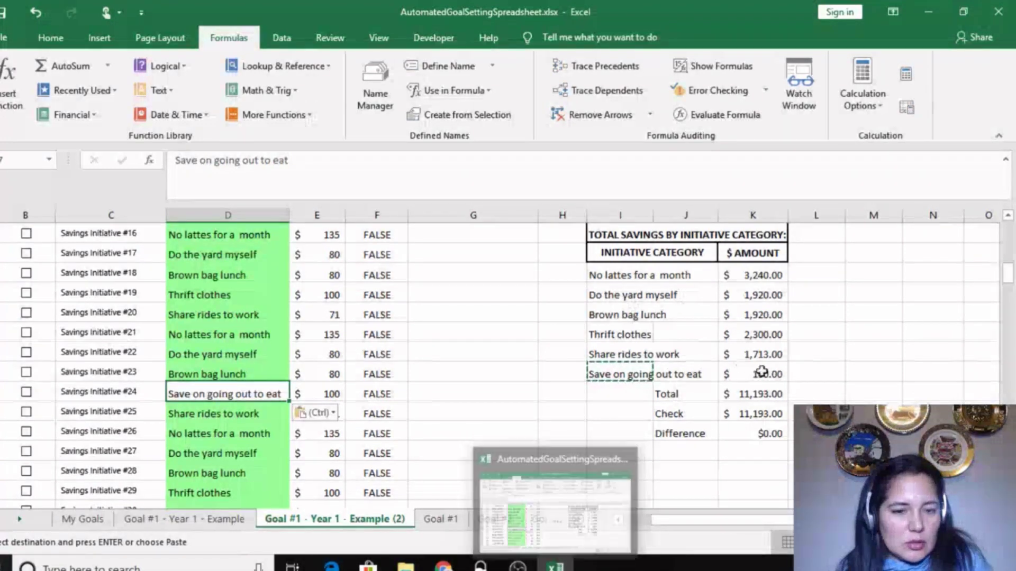
pyautogui.click(729, 394)
# Step: Clear the "Save on going out to eat" category and delete its cells across columns I to K, shifting cells up
pyautogui.click(603, 374)
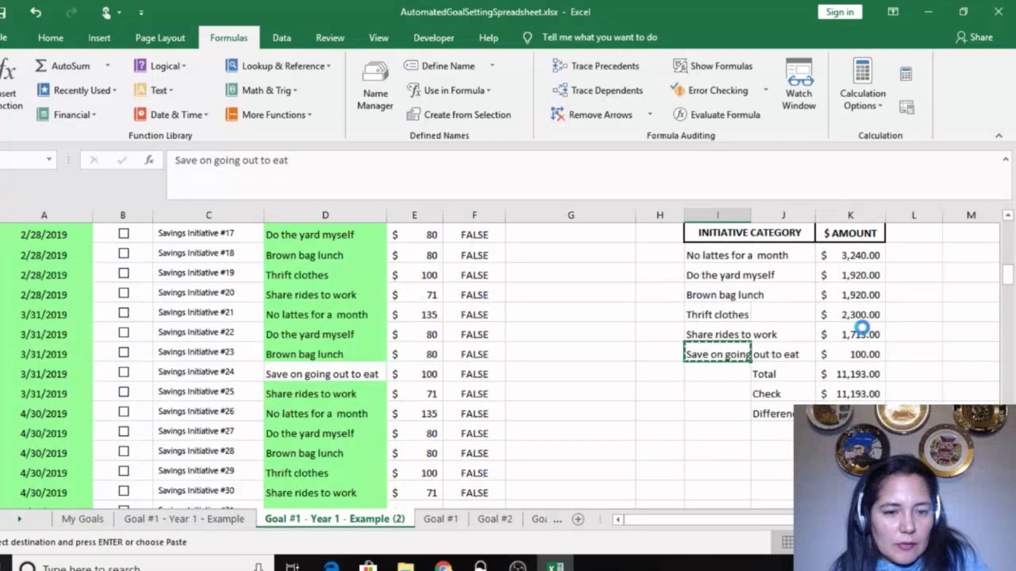
pyautogui.press('Delete')
pyautogui.moveTo(699, 350); pyautogui.dragTo(869, 349)
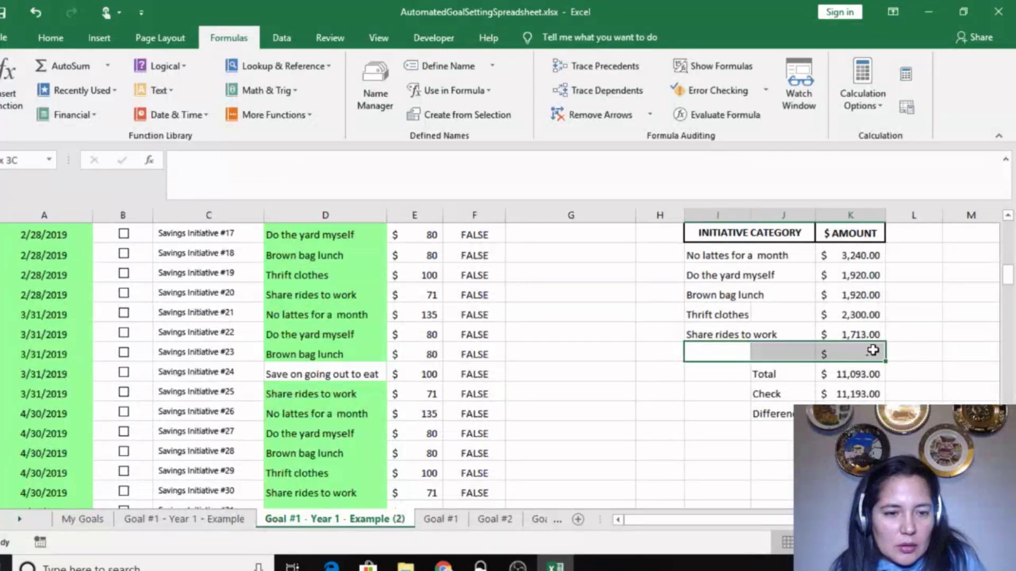
pyautogui.rightClick(869, 349)
pyautogui.click(763, 170)
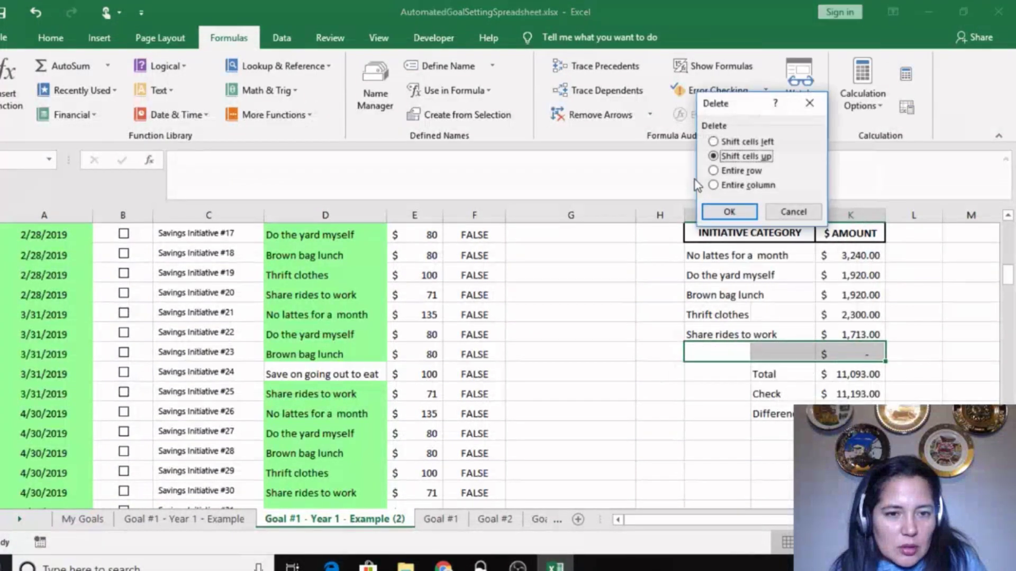
pyautogui.click(731, 212)
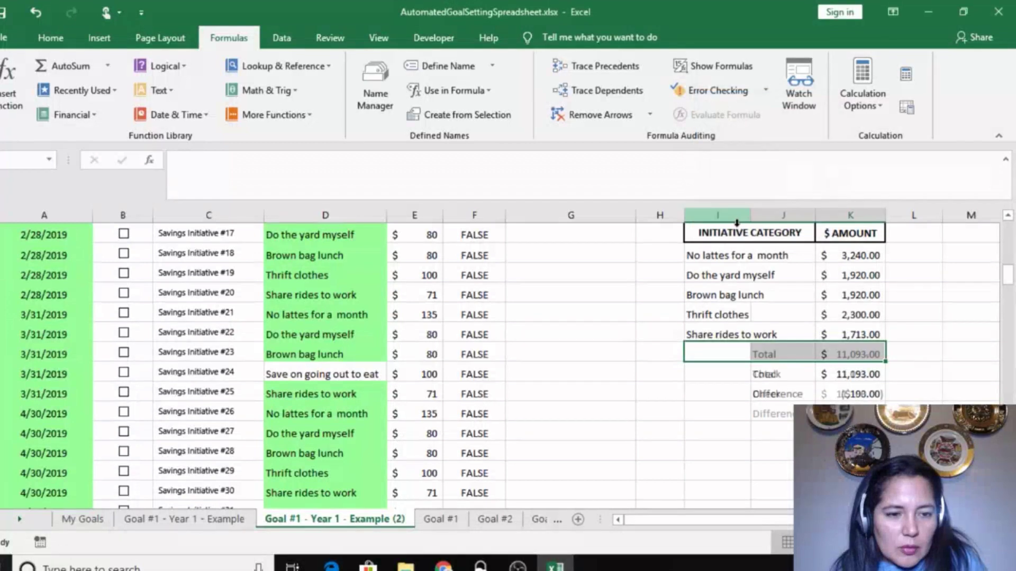
pyautogui.moveTo(714, 354); pyautogui.dragTo(614, 358)
pyautogui.click(331, 373)
pyautogui.click(359, 347)
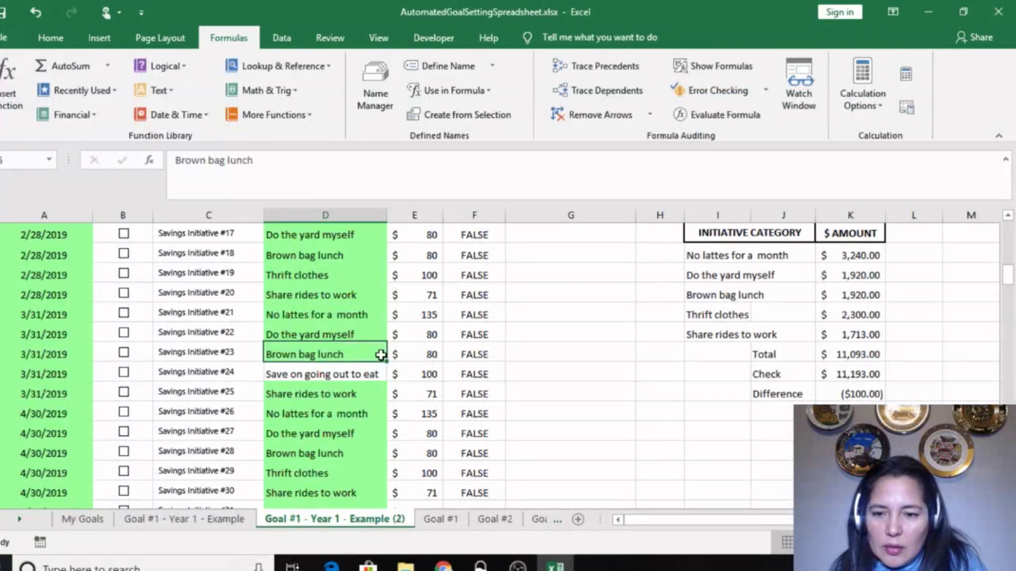
pyautogui.moveTo(1007, 276)
pyautogui.mouseDown()
pyautogui.moveTo(1011, 252)
pyautogui.moveTo(1011, 264)
pyautogui.mouseUp()
pyautogui.click(344, 374)
pyautogui.click(332, 335)
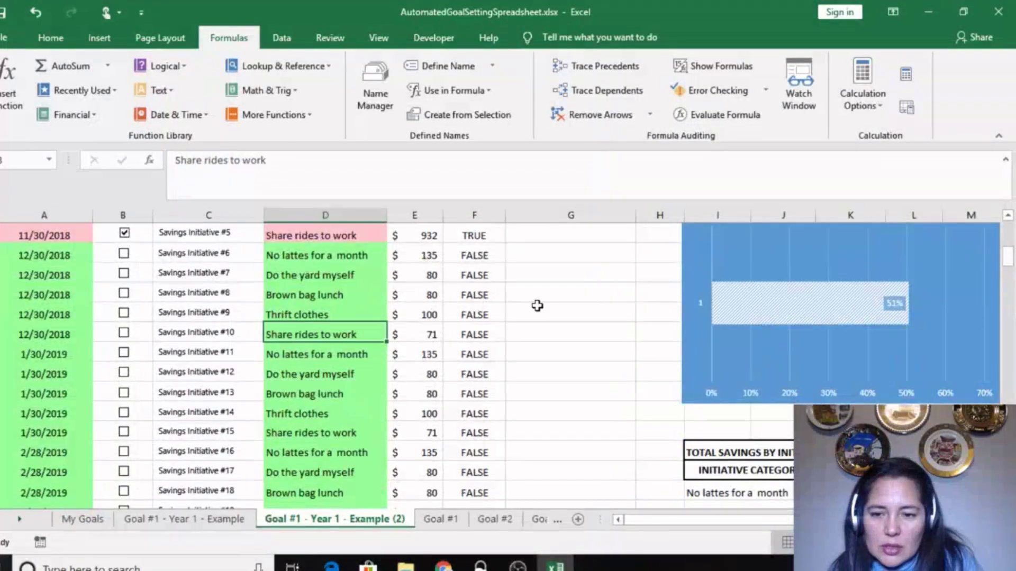
pyautogui.hotkey('ctrl', 'c')
pyautogui.press('Down')
pyautogui.press('Down')
pyautogui.press('Down')
pyautogui.press('Down')
pyautogui.press('Down')
pyautogui.press('Down')
pyautogui.press('Down')
pyautogui.press('Down')
pyautogui.press('Down')
pyautogui.press('Down')
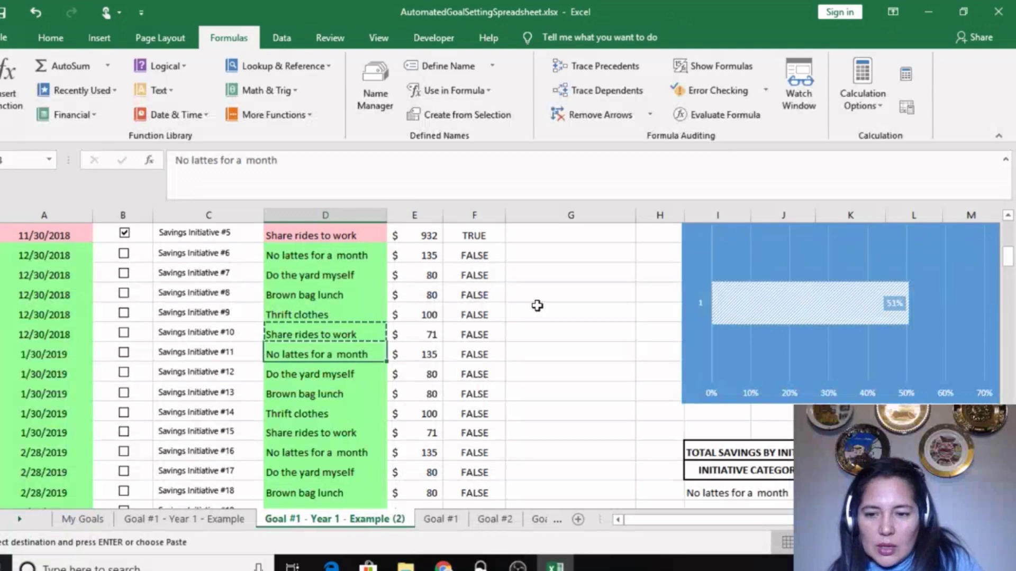
pyautogui.press('Down')
pyautogui.press('Down')
pyautogui.press('Down')
pyautogui.press('Down')
pyautogui.press('Down')
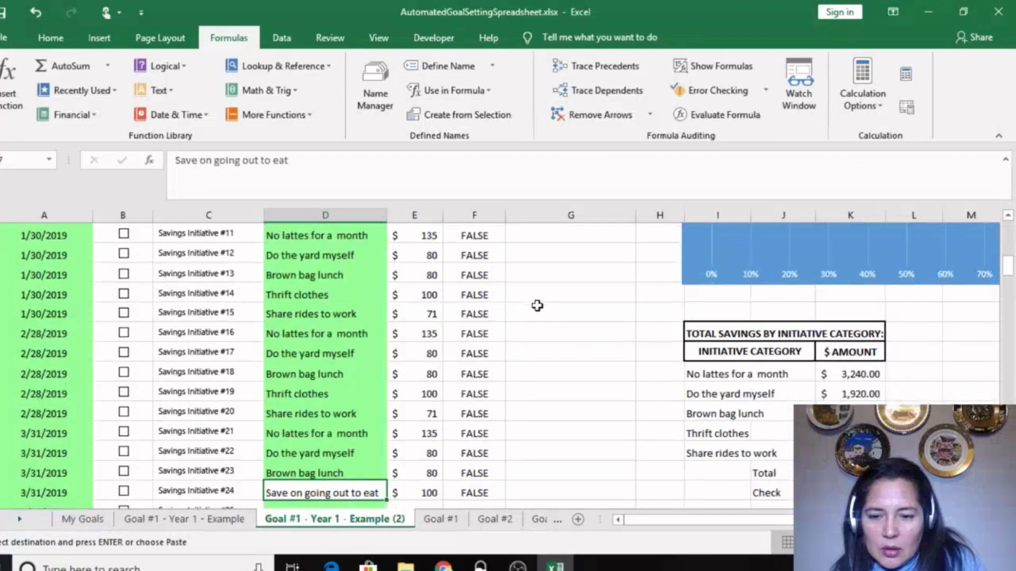
pyautogui.press('Up')
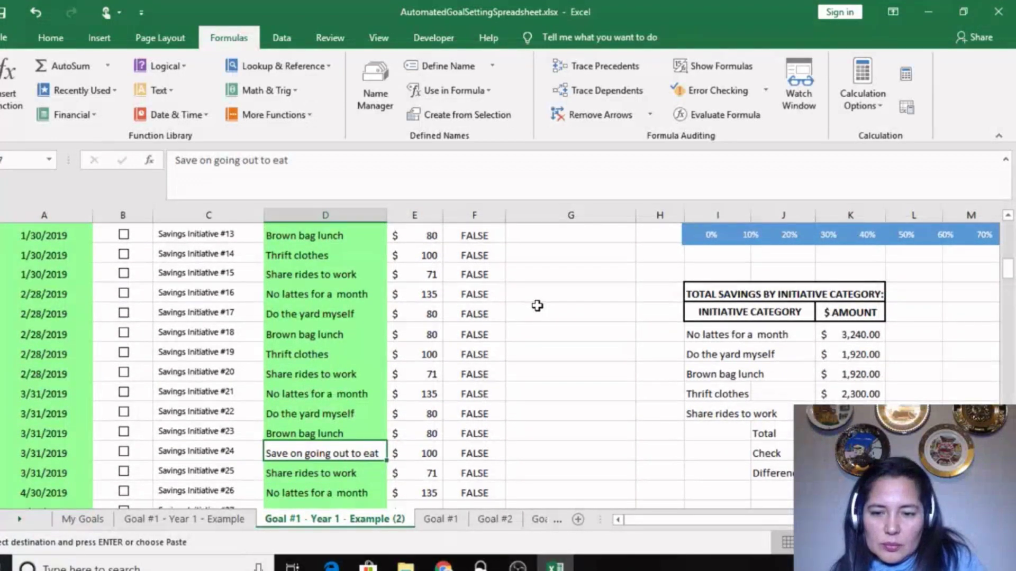
pyautogui.press('Up')
pyautogui.press('Up')
pyautogui.press('Up')
pyautogui.press('Up')
pyautogui.press('Up')
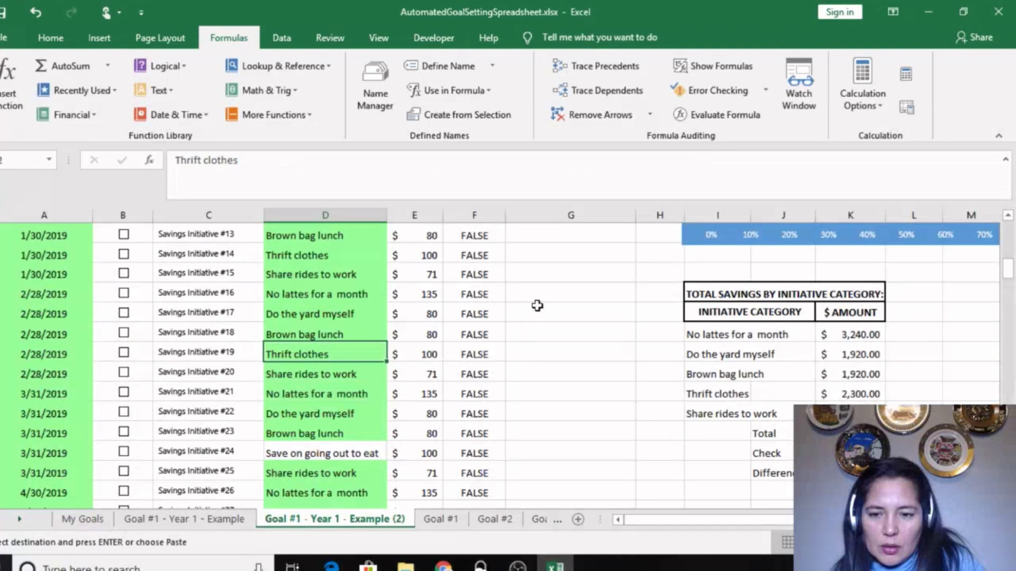
# Step: Copy the Thrift clothes category from Savings Initiative #19 over Savings Initiative #24's category and save the workbook
pyautogui.hotkey('ctrl', 'c')
pyautogui.press('Down')
pyautogui.press('Down')
pyautogui.press('Down')
pyautogui.press('Down')
pyautogui.press('Down')
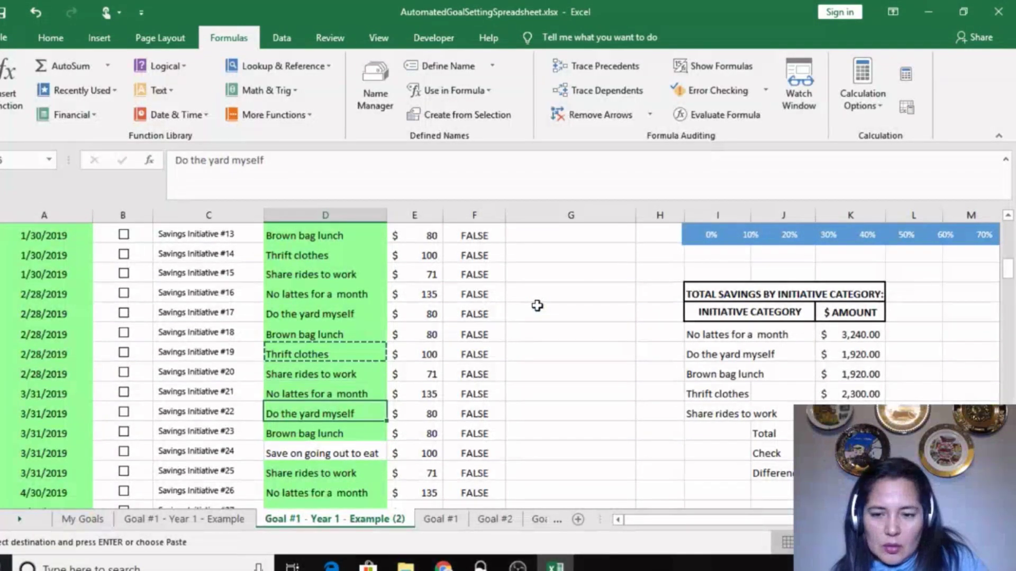
pyautogui.hotkey('ctrl', 'v')
pyautogui.press('Escape')
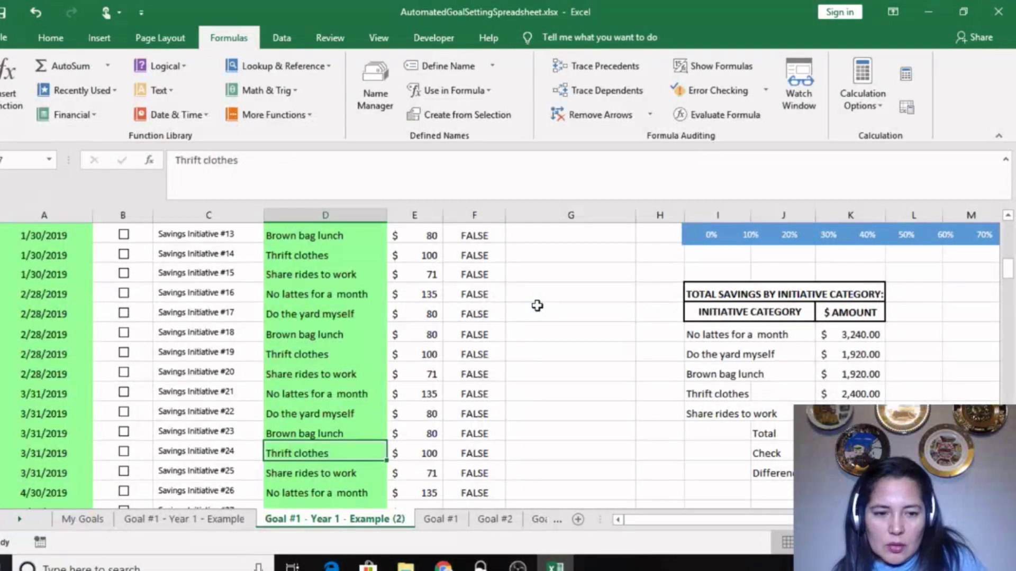
pyautogui.click(586, 374)
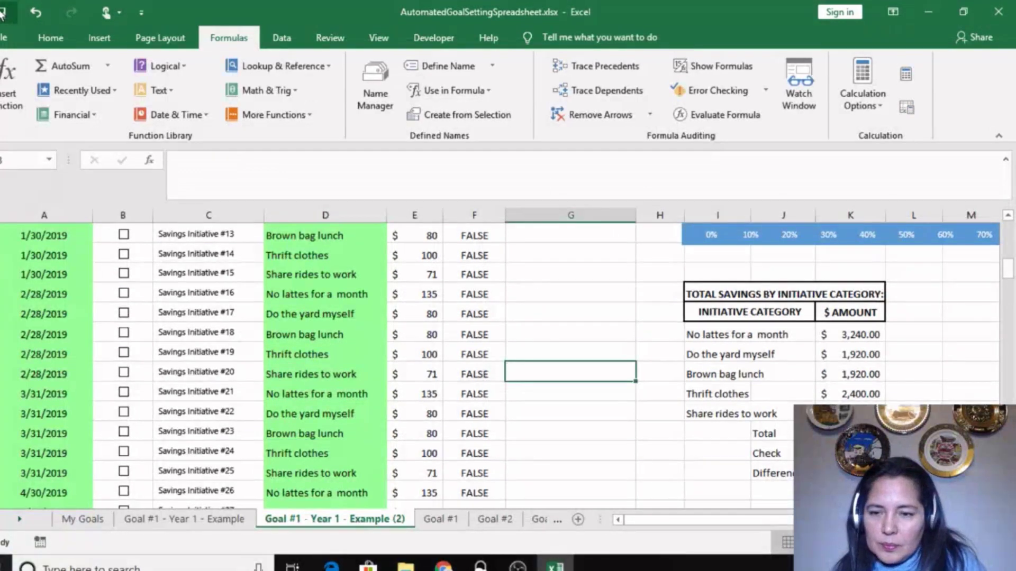
pyautogui.hotkey('ctrl', 's')
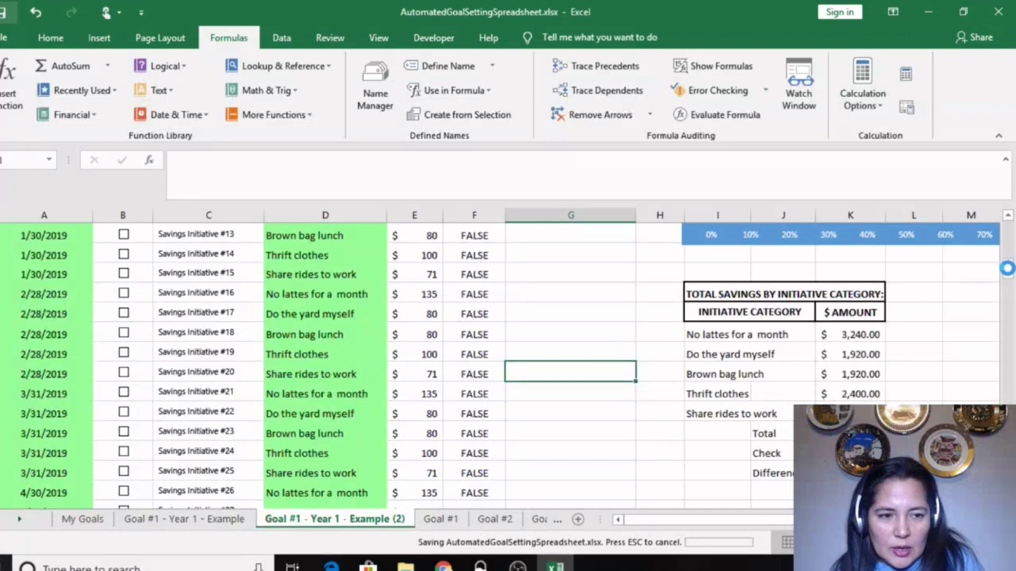
# Step: Replace the category of Savings Initiative #6, dated 12/30/2018, with "Save on going out"
pyautogui.moveTo(1010, 279); pyautogui.dragTo(1010, 268)
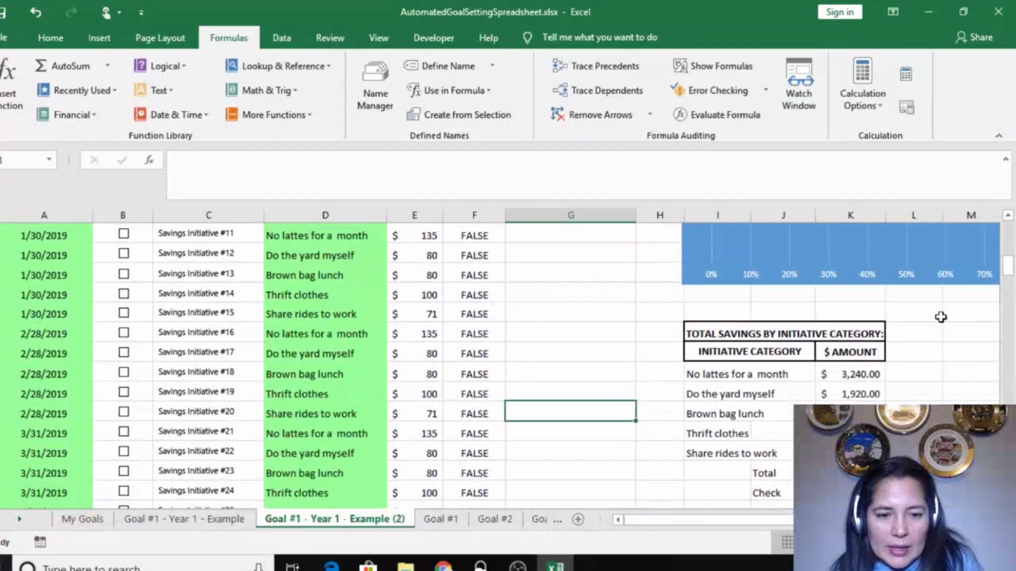
pyautogui.click(702, 450)
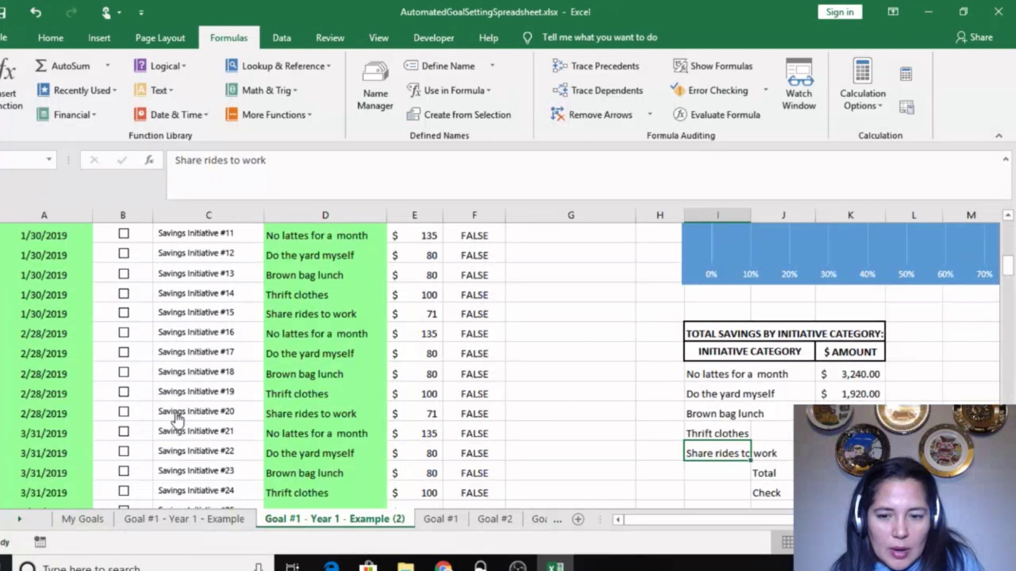
pyautogui.click(300, 414)
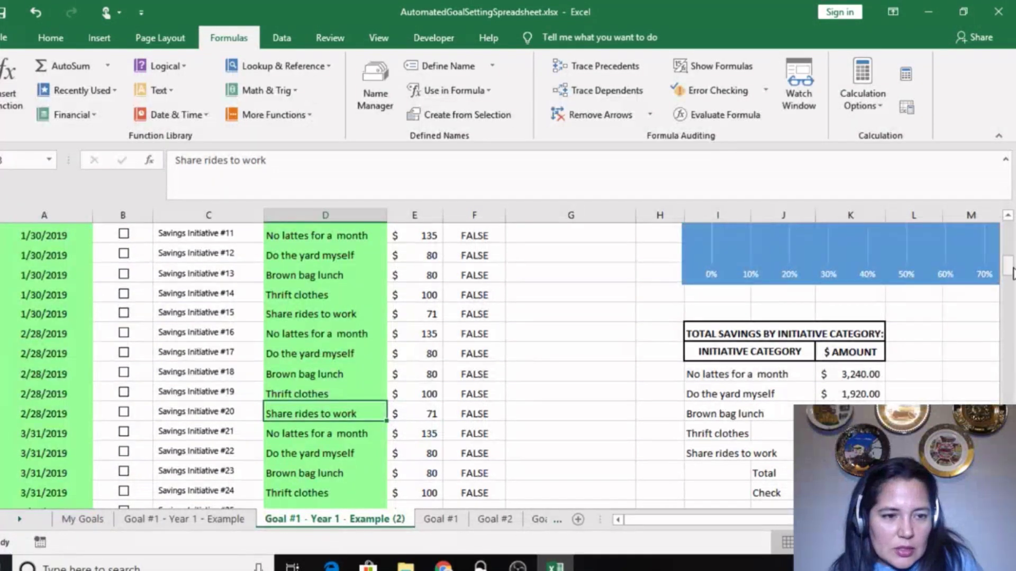
pyautogui.moveTo(1008, 267)
pyautogui.mouseDown()
pyautogui.moveTo(1010, 280)
pyautogui.moveTo(1010, 253)
pyautogui.mouseUp()
pyautogui.click(316, 332)
pyautogui.press('Up')
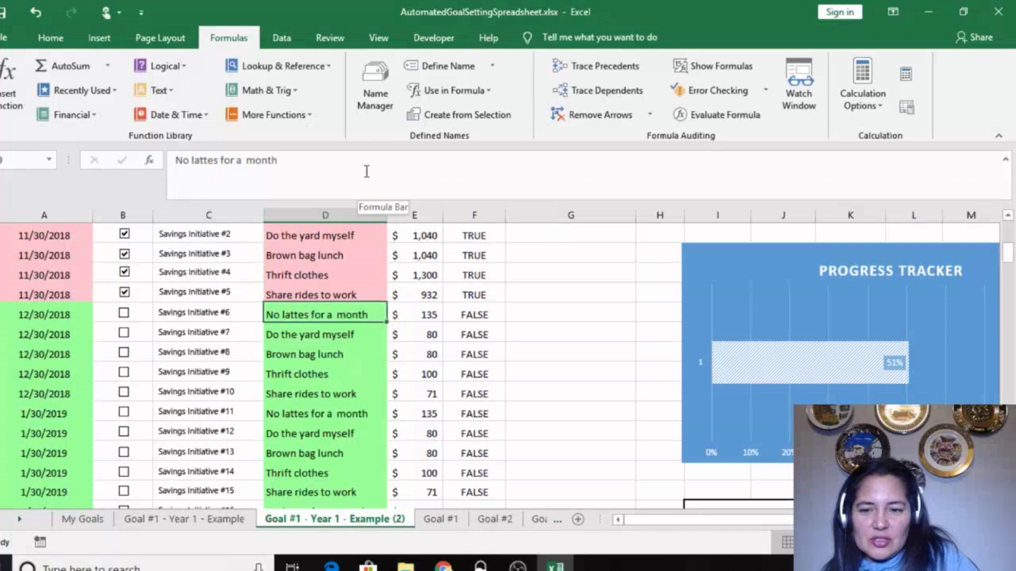
pyautogui.press('Down')
pyautogui.press('Up')
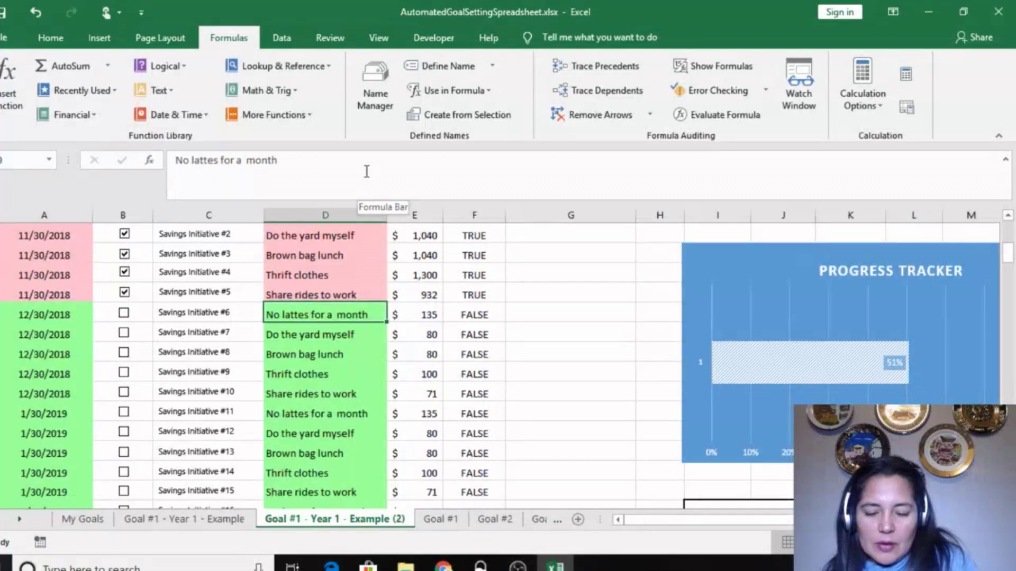
pyautogui.write('Save')
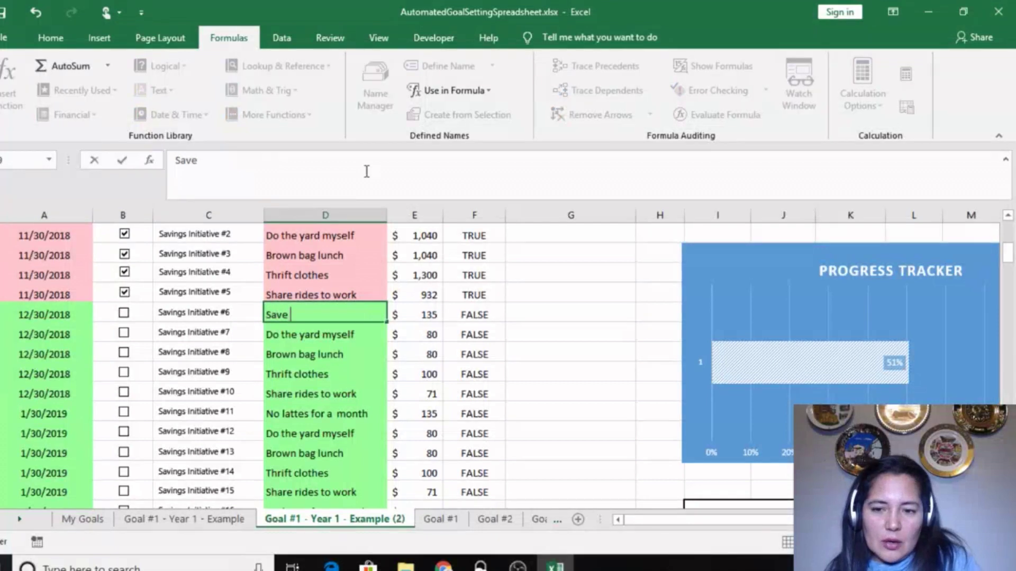
pyautogui.write(' on goi')
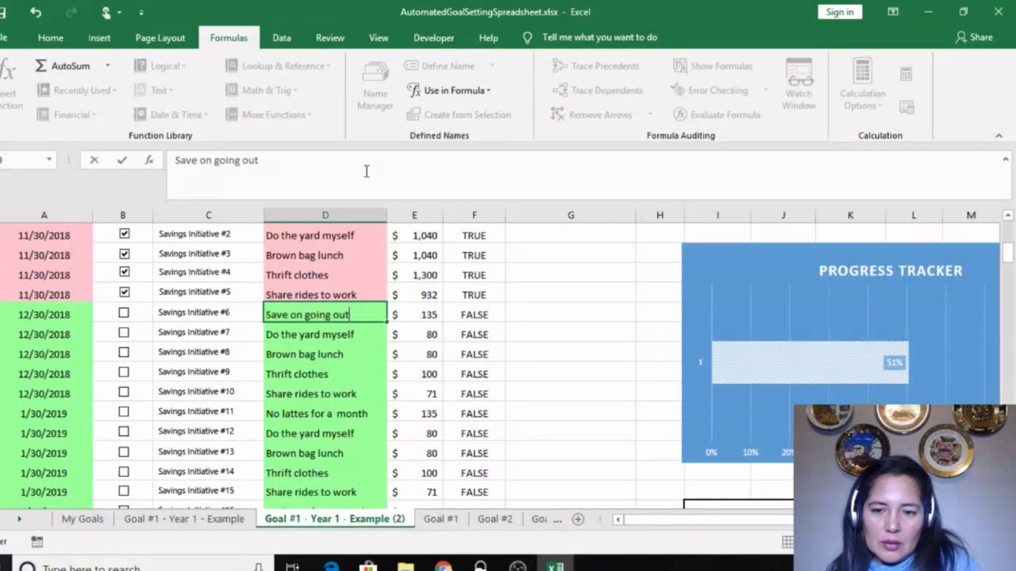
pyautogui.write('ng out')
pyautogui.press('Return')
pyautogui.press('Up')
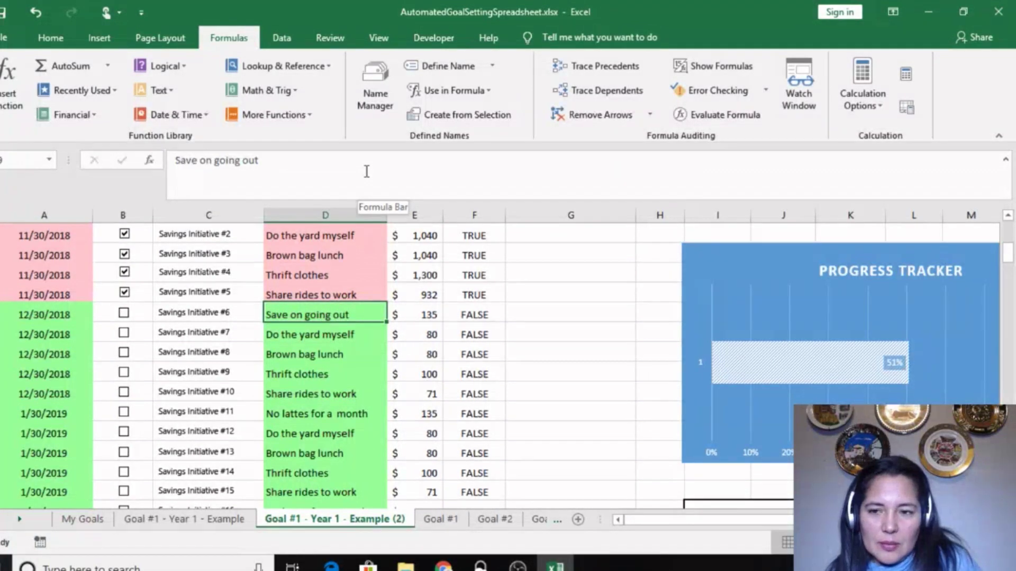
# Step: Extend Savings Initiative #6's category text to read "Save on going out to eat"
pyautogui.click(275, 155)
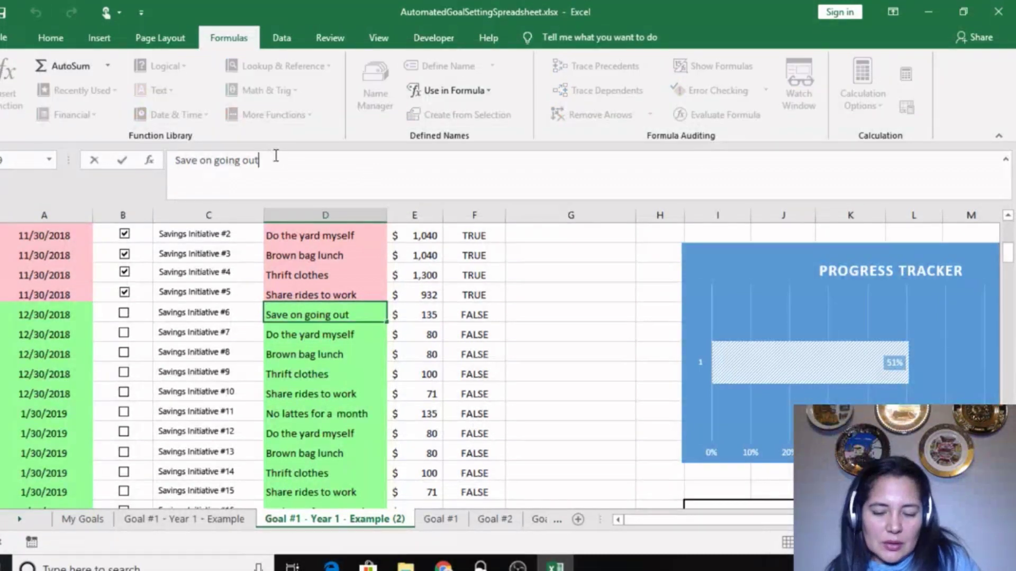
pyautogui.write('to ')
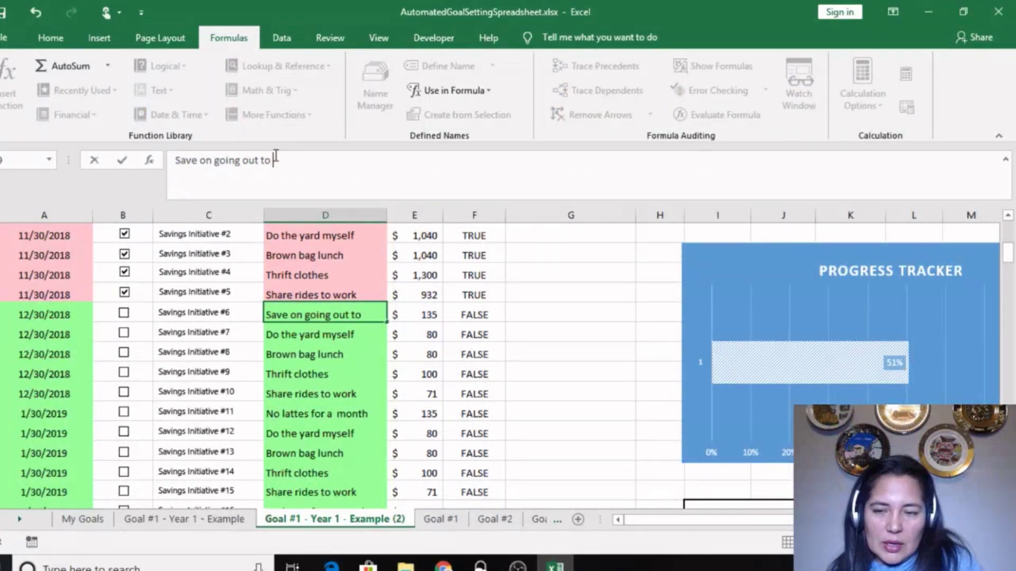
pyautogui.write('wat')
pyautogui.press('Return')
pyautogui.press('Up')
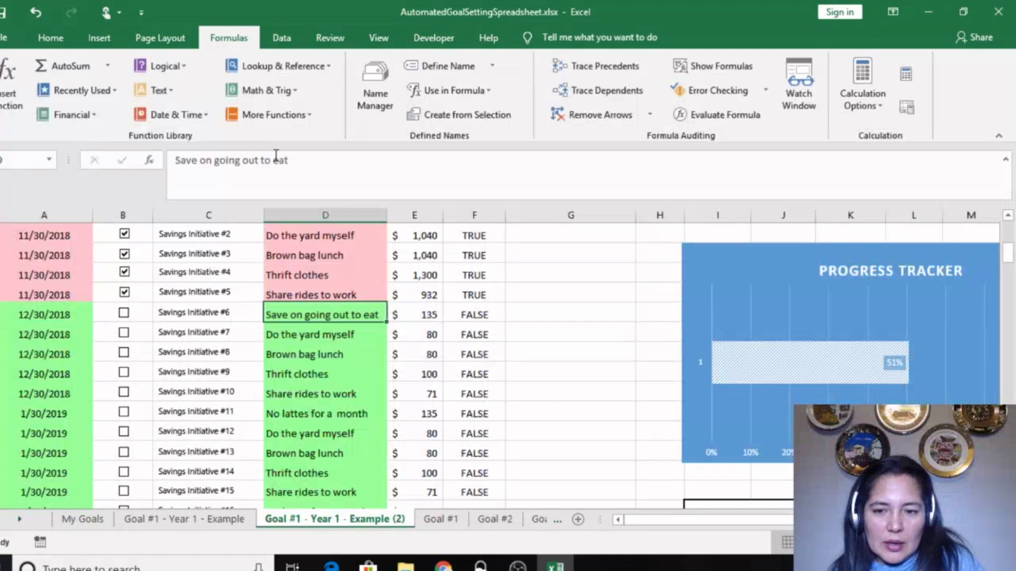
# Step: Undo the last edit to Savings Initiative #6's category text
pyautogui.click(37, 10)
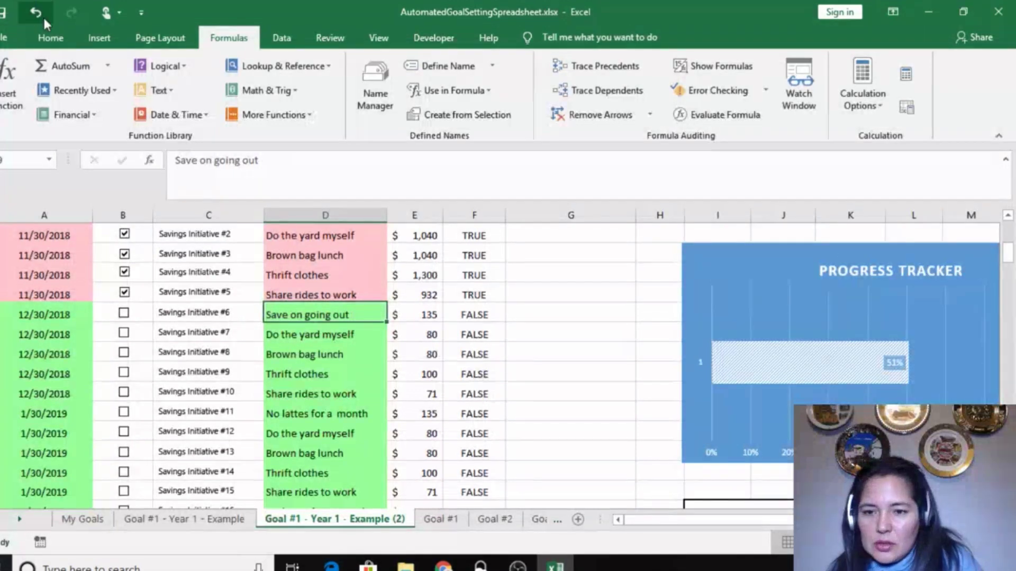
pyautogui.click(312, 355)
pyautogui.click(338, 316)
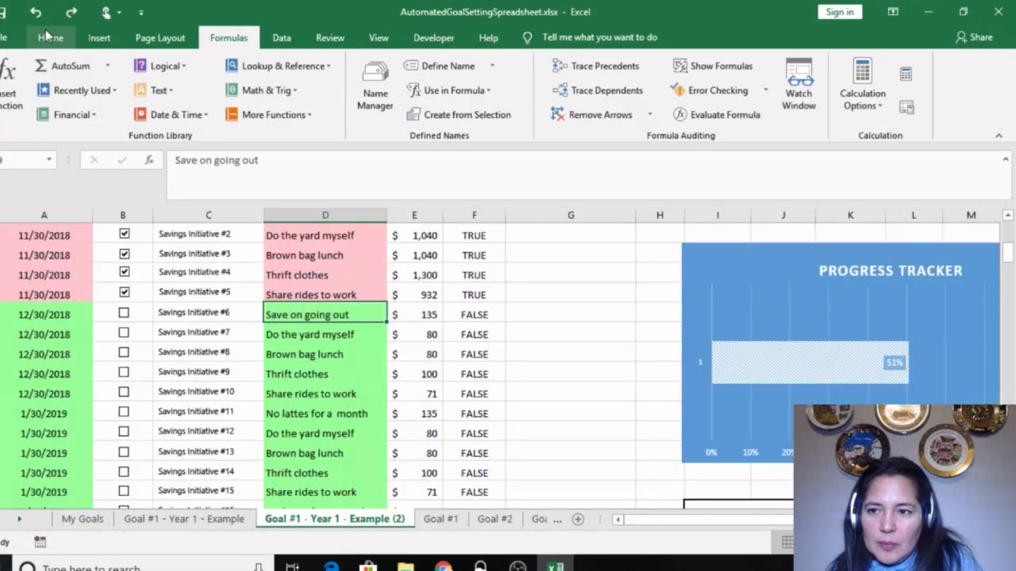
# Step: Undo the category replacement for Savings Initiative #6 and inspect the amount formula for Savings Initiative #5
pyautogui.click(35, 12)
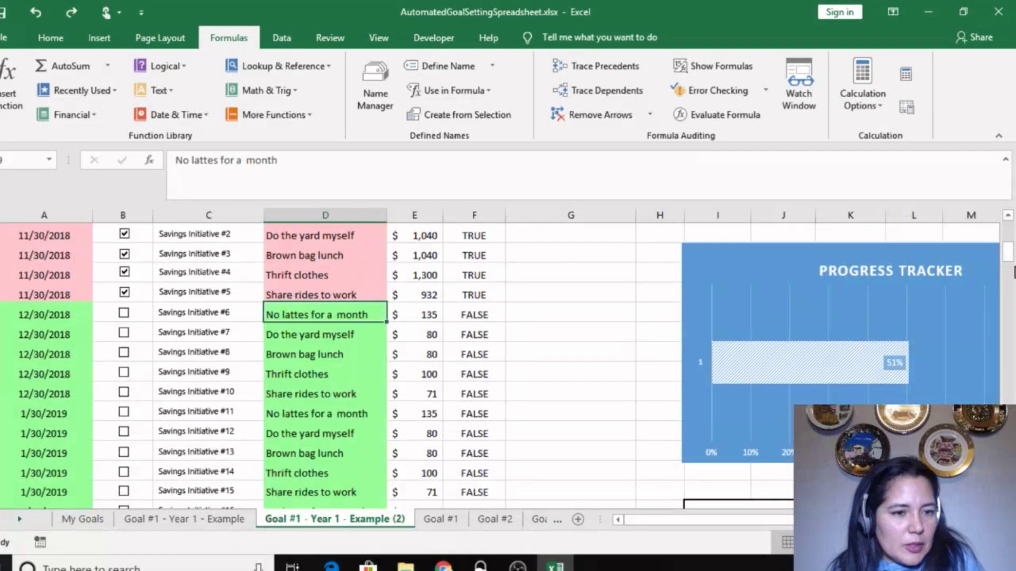
pyautogui.moveTo(1013, 272); pyautogui.dragTo(1012, 242)
pyautogui.click(725, 394)
pyautogui.click(418, 378)
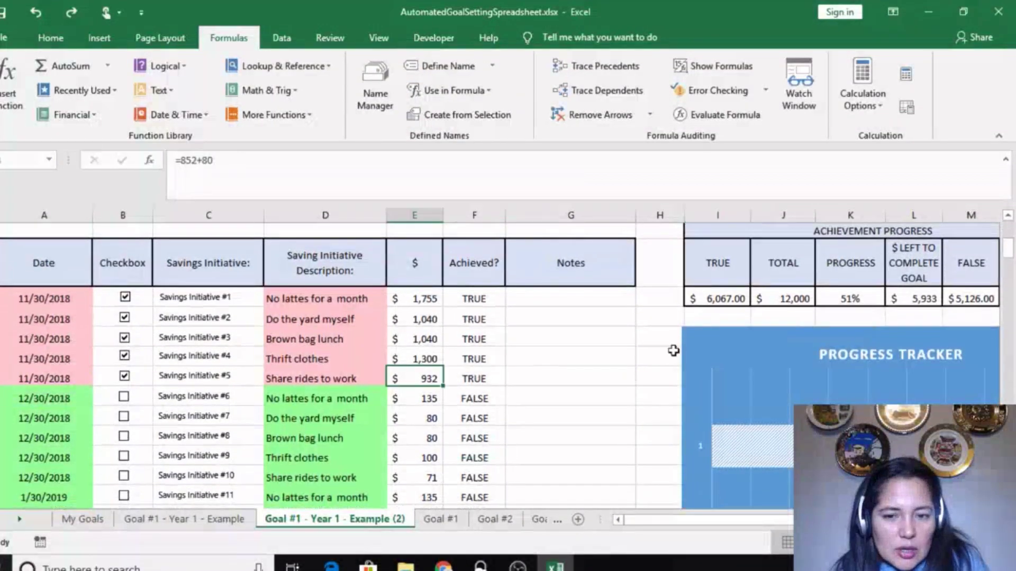
pyautogui.click(1011, 250)
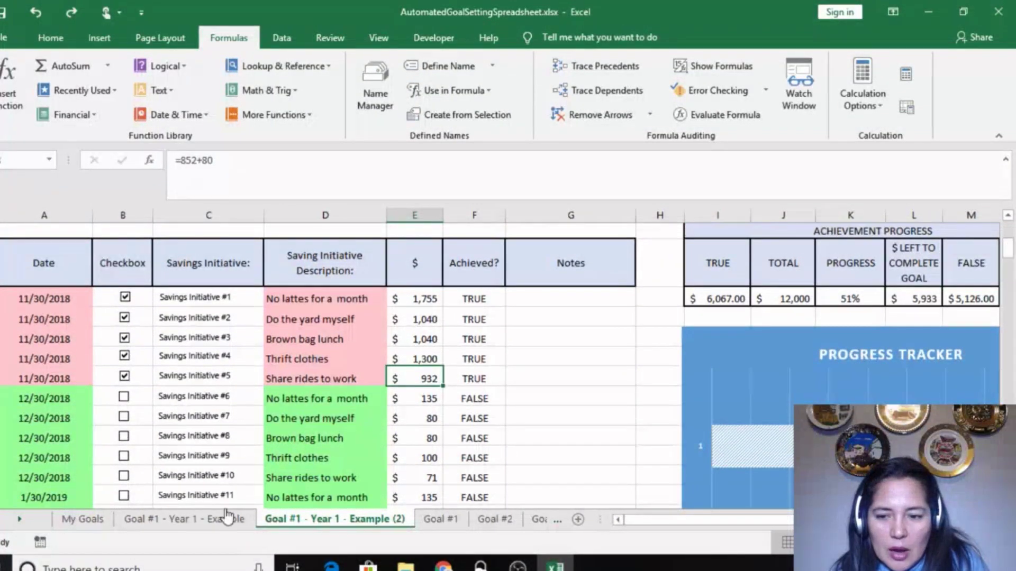
# Step: Compare the duplicated sheet with "Goal #1 - Year 1 - Example", examining the original's savings by initiative category and its goal summary
pyautogui.click(228, 517)
pyautogui.moveTo(1011, 275); pyautogui.dragTo(1012, 242)
pyautogui.click(357, 519)
pyautogui.click(180, 520)
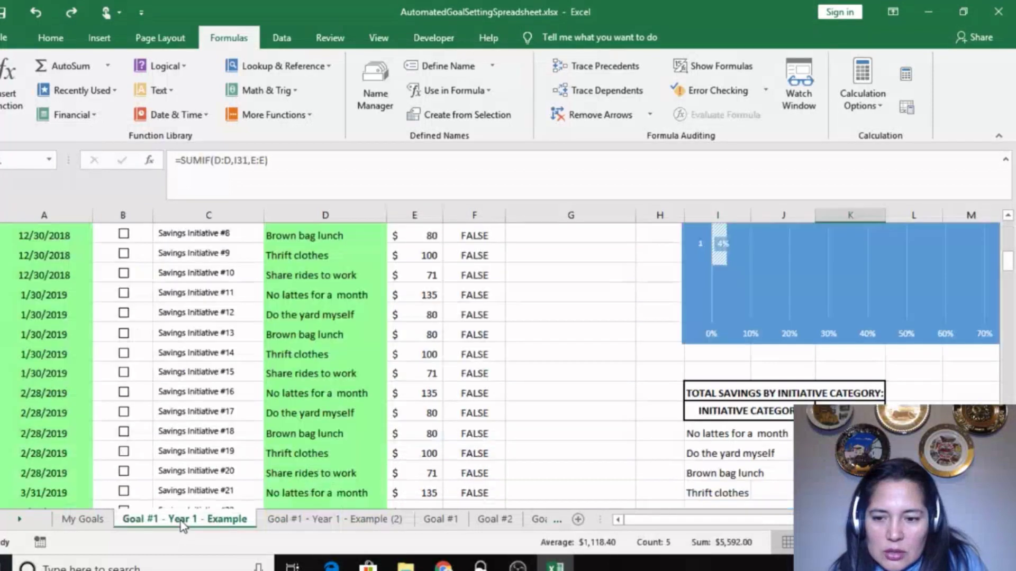
pyautogui.moveTo(1011, 267); pyautogui.dragTo(1008, 234)
pyautogui.click(745, 426)
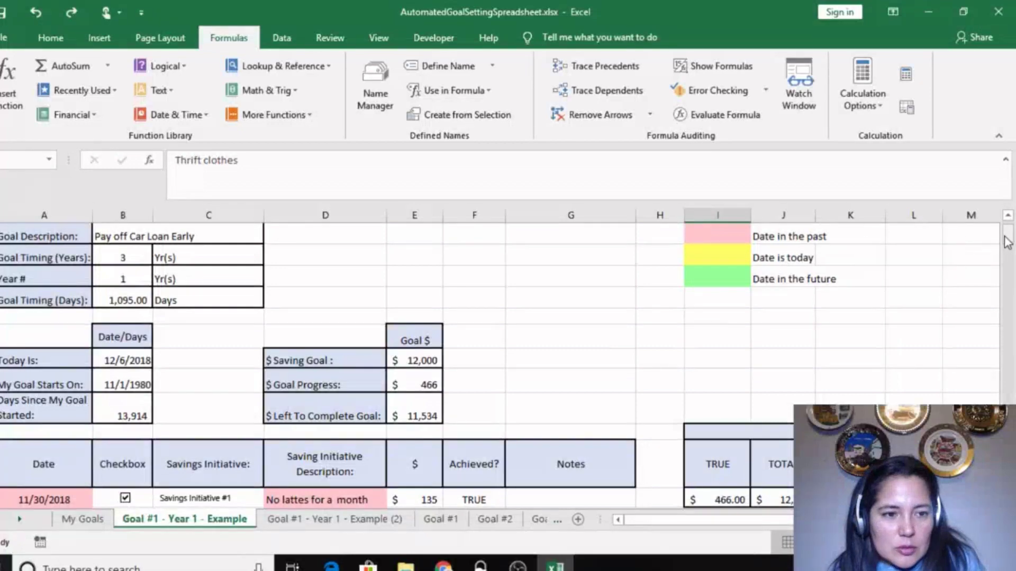
pyautogui.moveTo(1006, 233); pyautogui.dragTo(1007, 236)
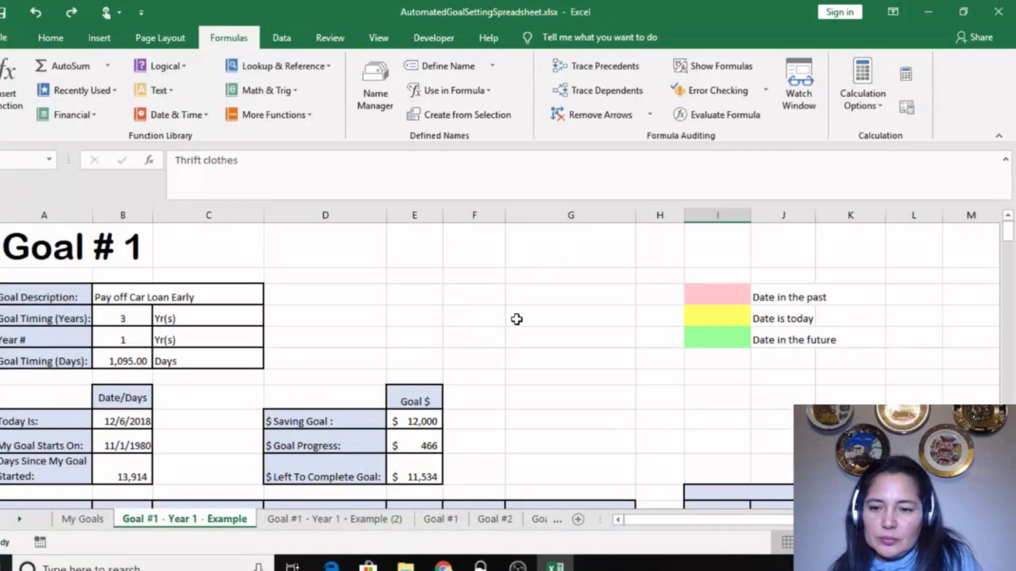